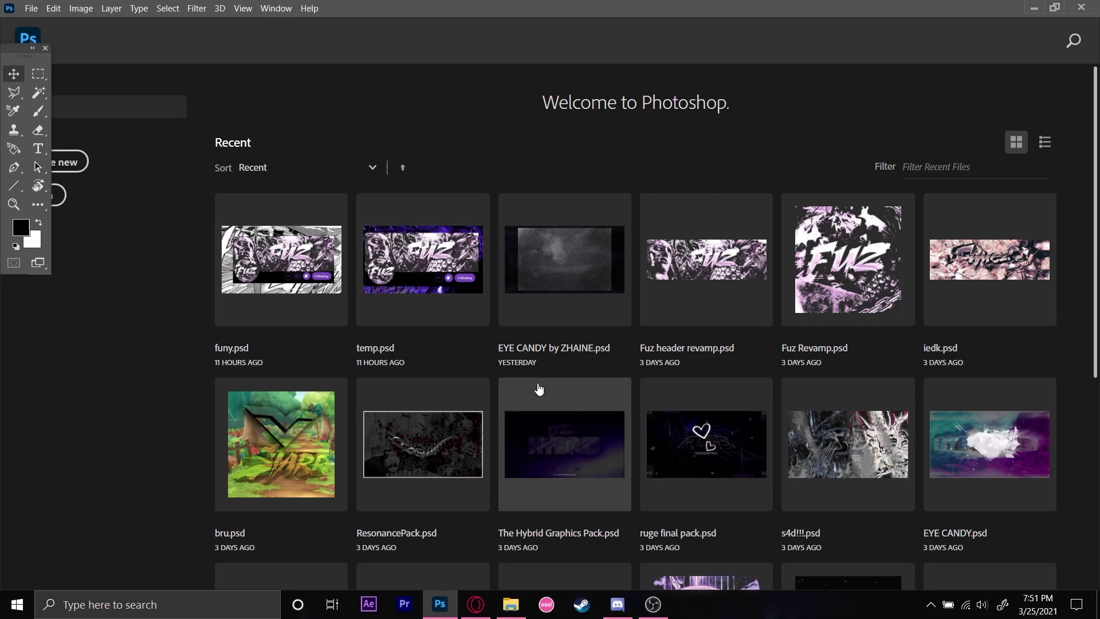
# Step: Create a new 1500 x 500 pixel document at 72 pixels/inch named "header tutorial"
pyautogui.scroll(-6, 516, 412)
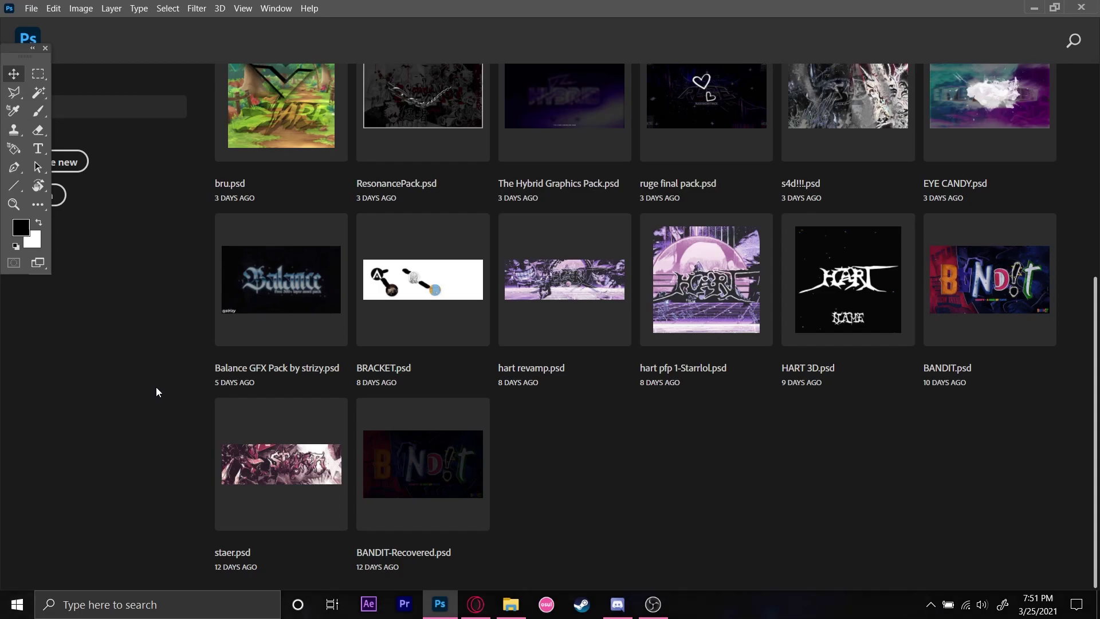
pyautogui.scroll(6, 172, 372)
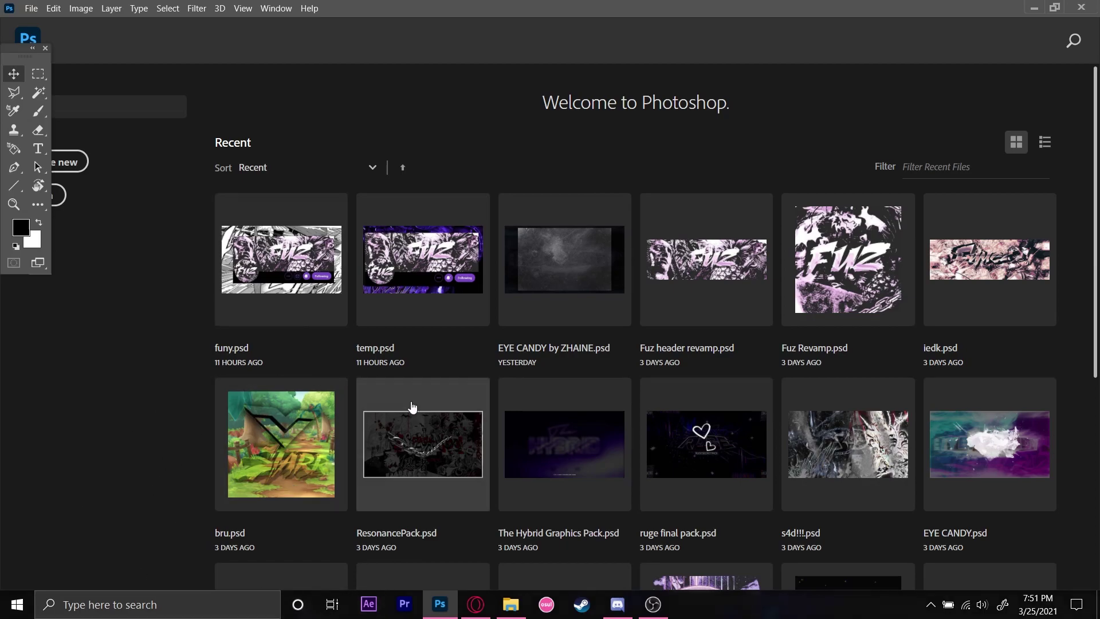
pyautogui.click(73, 162)
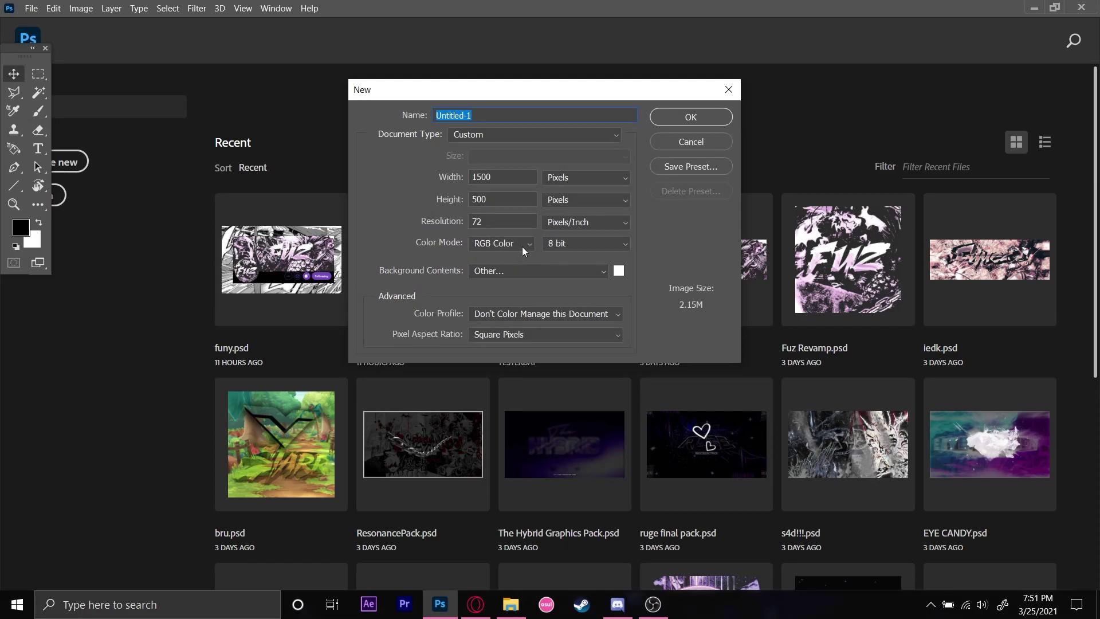
pyautogui.press('BackSpace')
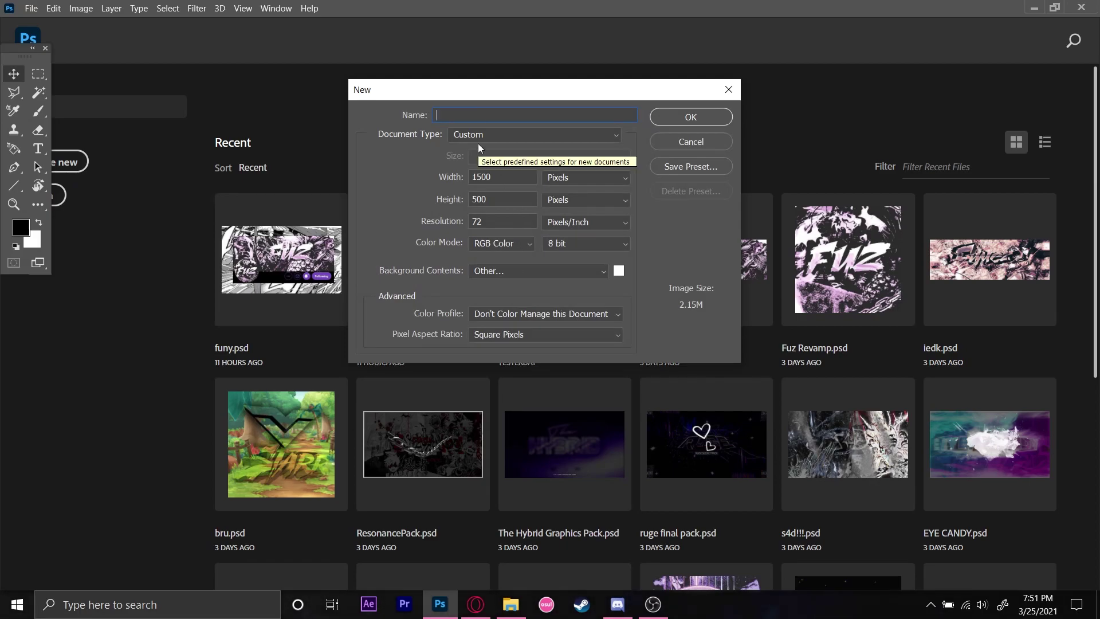
pyautogui.write('header tutorial')
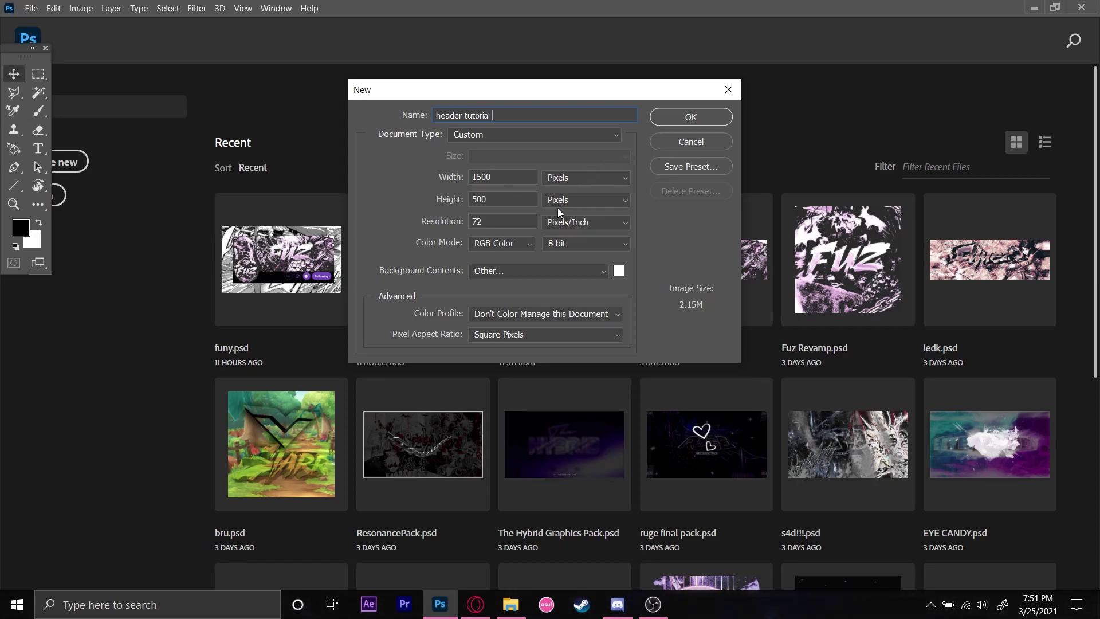
pyautogui.click(688, 121)
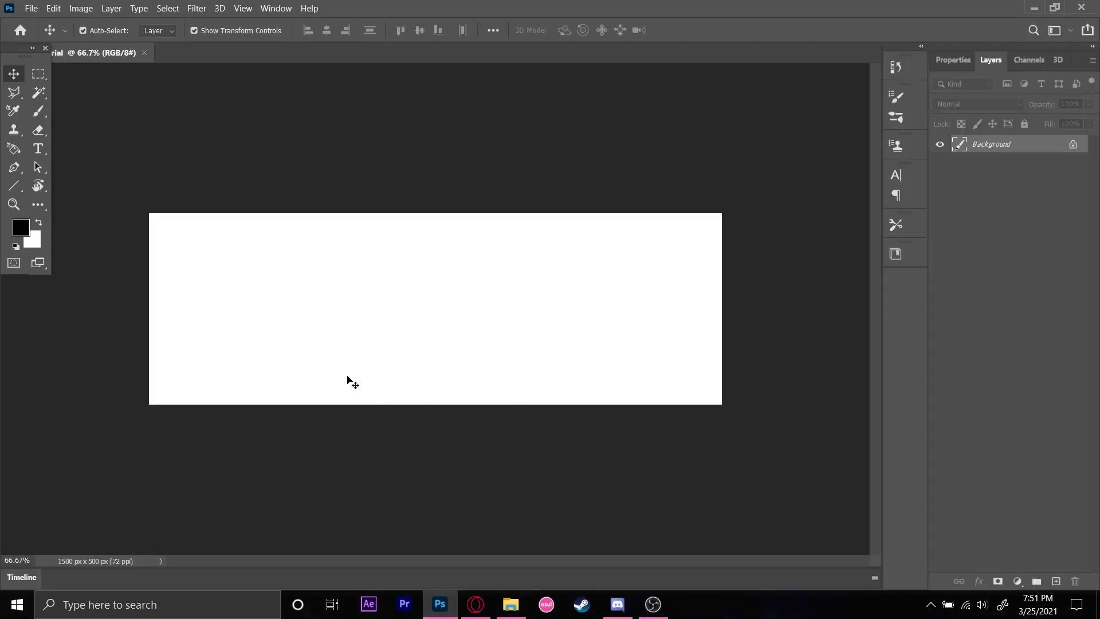
# Step: Convert the locked Background into a normal layer and hide it
pyautogui.moveTo(472, 324); pyautogui.dragTo(484, 317)
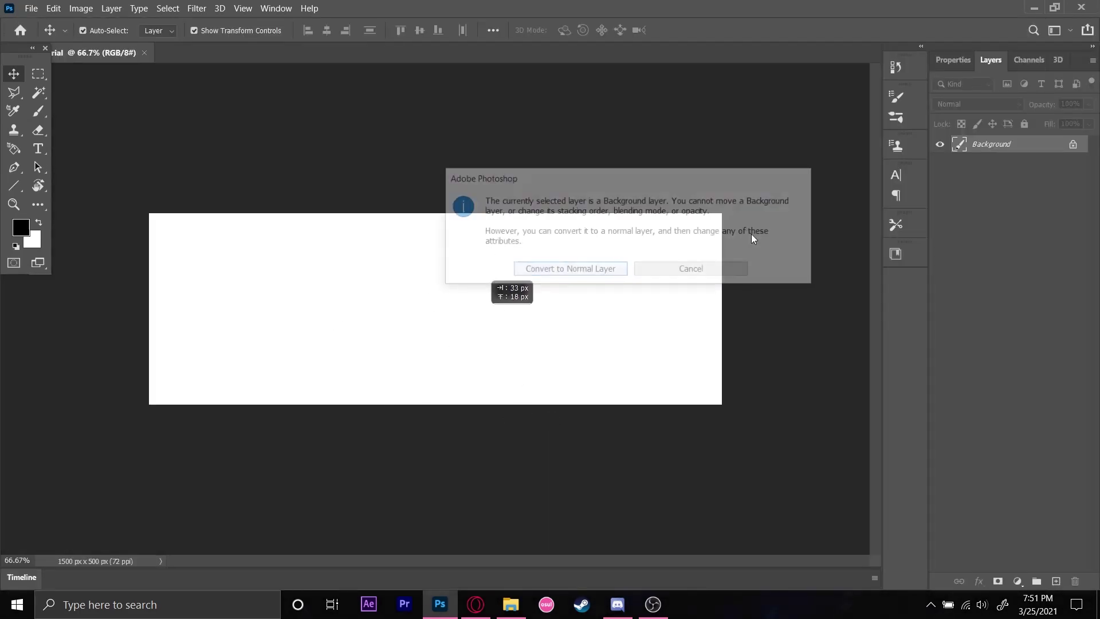
pyautogui.click(573, 270)
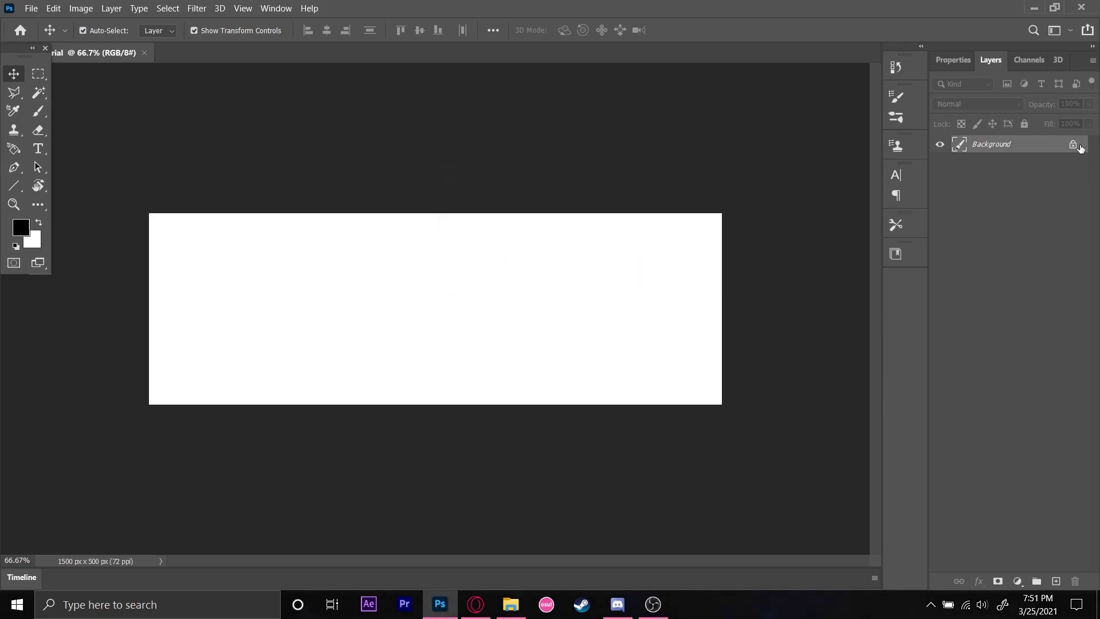
pyautogui.click(940, 144)
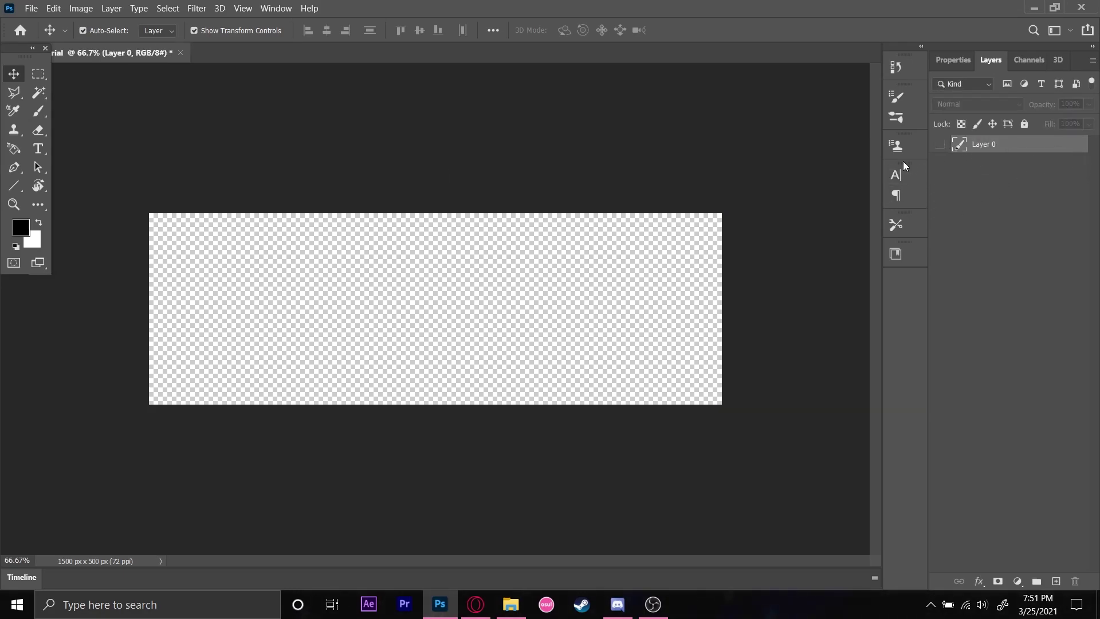
# Step: Bring up the File Explorer window and reposition it over the document
pyautogui.click(511, 604)
pyautogui.moveTo(554, 160); pyautogui.dragTo(627, 77)
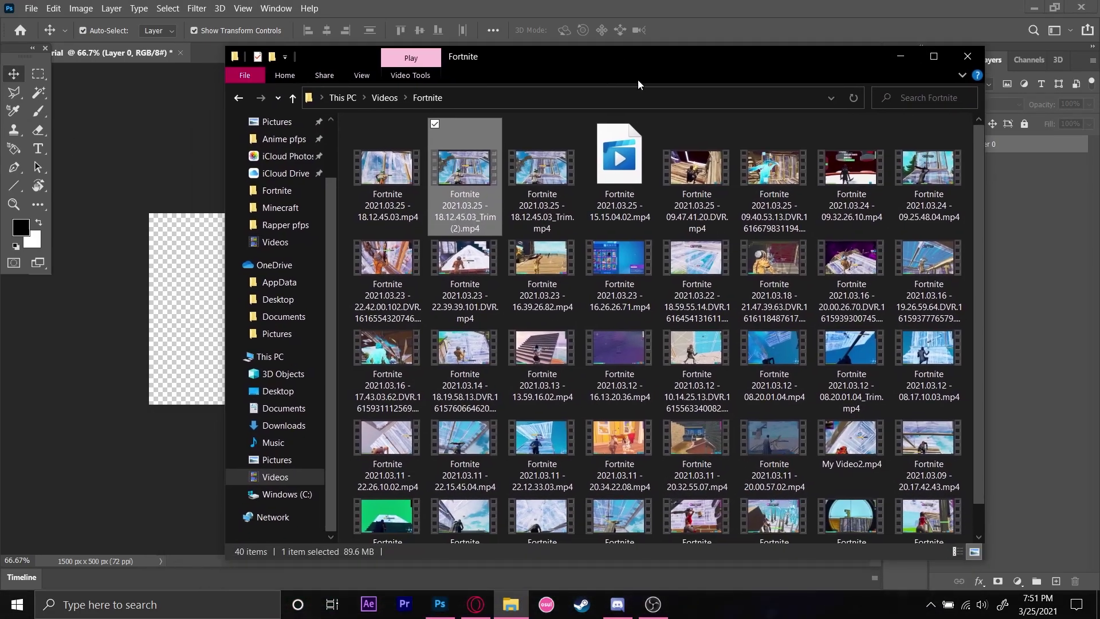
pyautogui.click(894, 105)
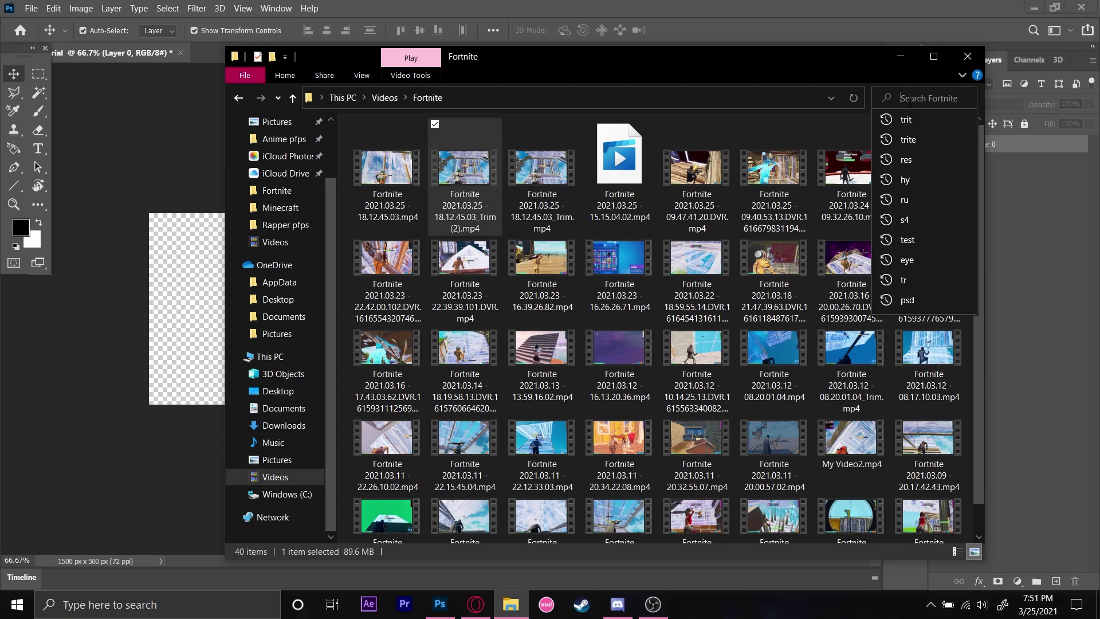
pyautogui.write('eye')
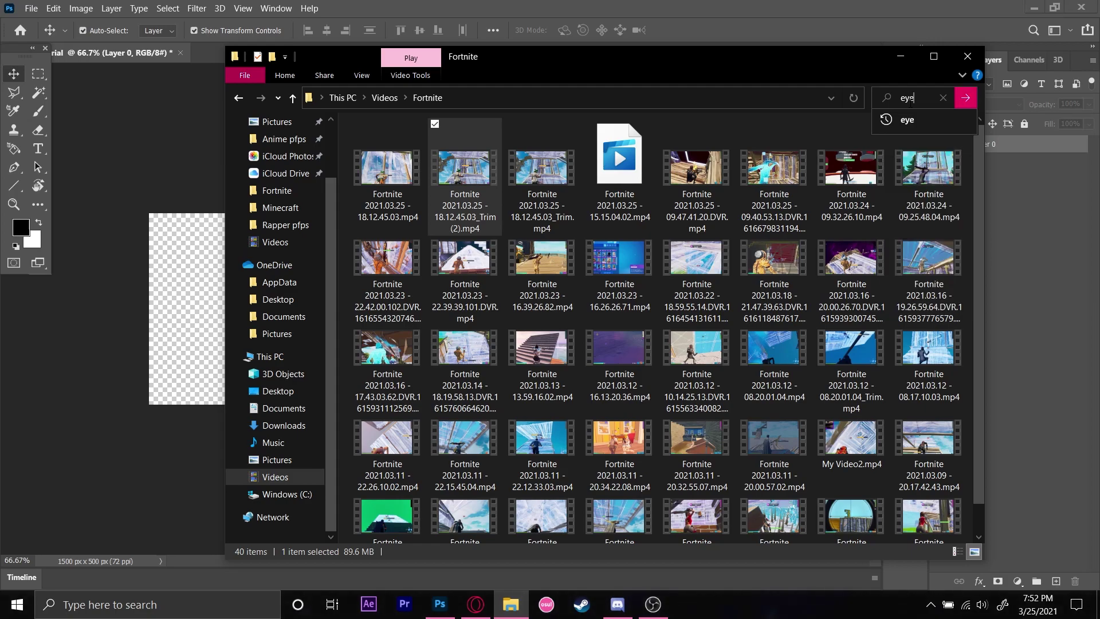
pyautogui.press('BackSpace')
pyautogui.press('BackSpace')
pyautogui.press('BackSpace')
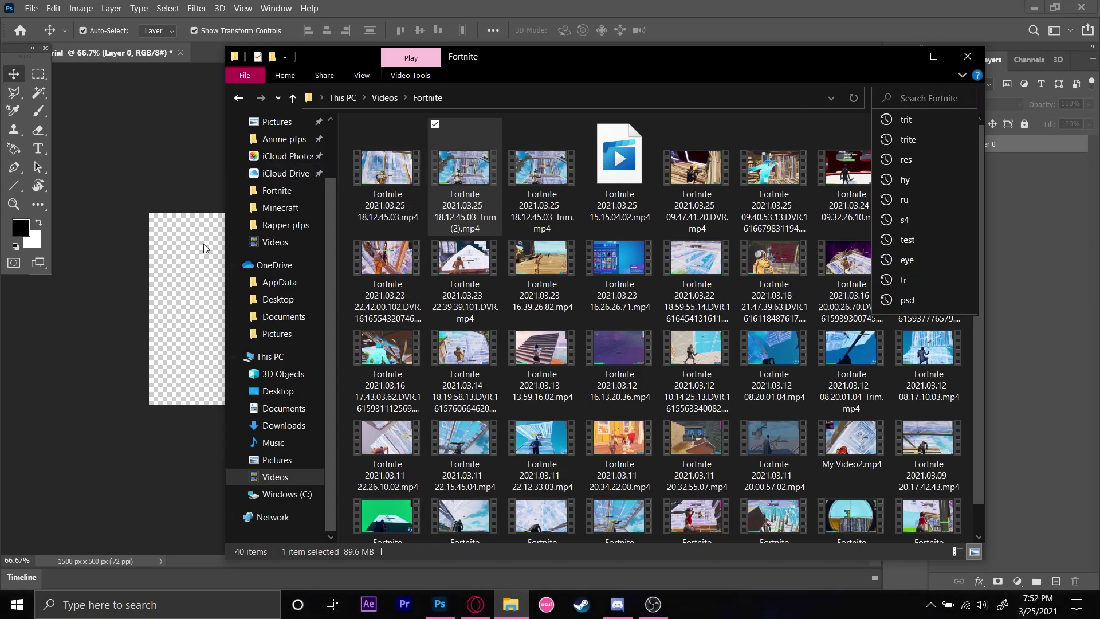
# Step: Open EYE CANDY.psd through a Quick access search for "eye" and collapse its LIGHTING/EFFECTS layer group
pyautogui.scroll(3, 275, 229)
pyautogui.click(275, 133)
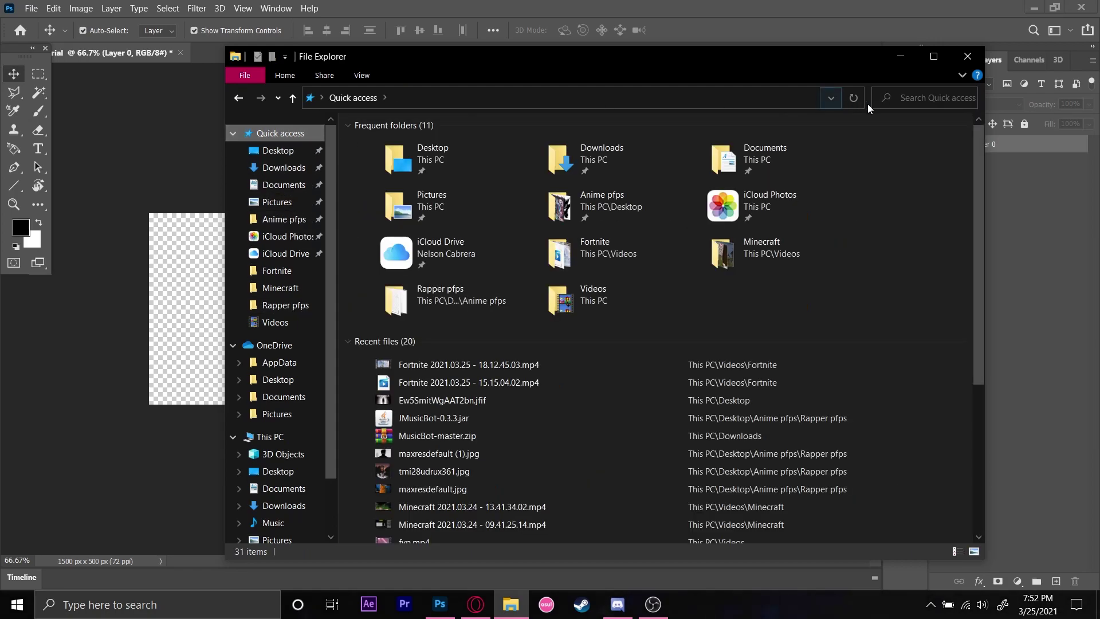
pyautogui.click(892, 101)
pyautogui.write('eye')
pyautogui.click(941, 172)
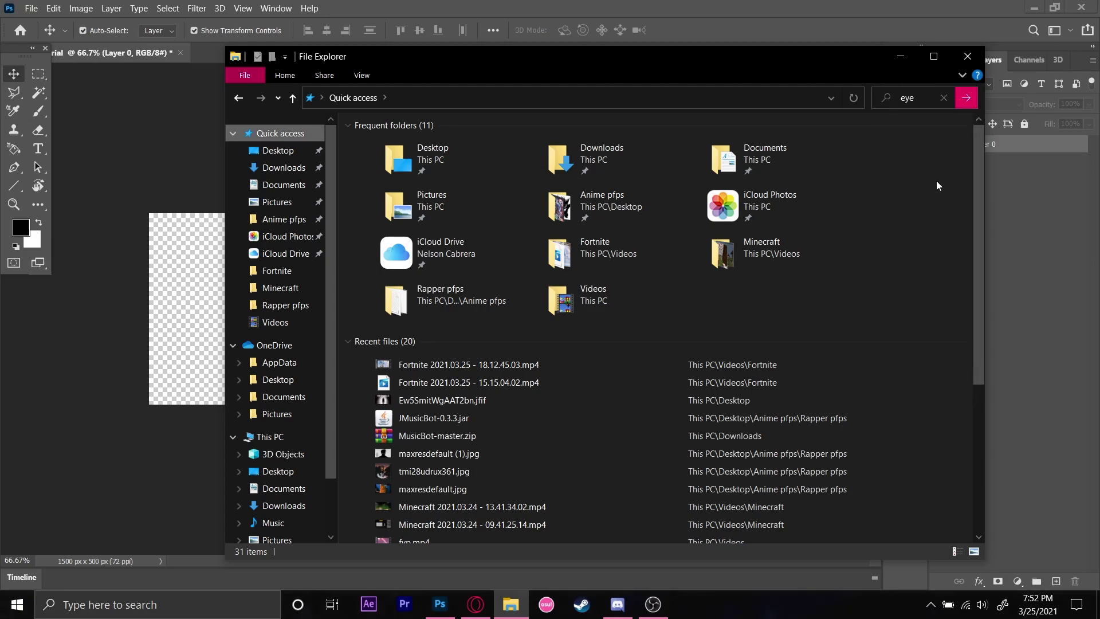
pyautogui.click(908, 55)
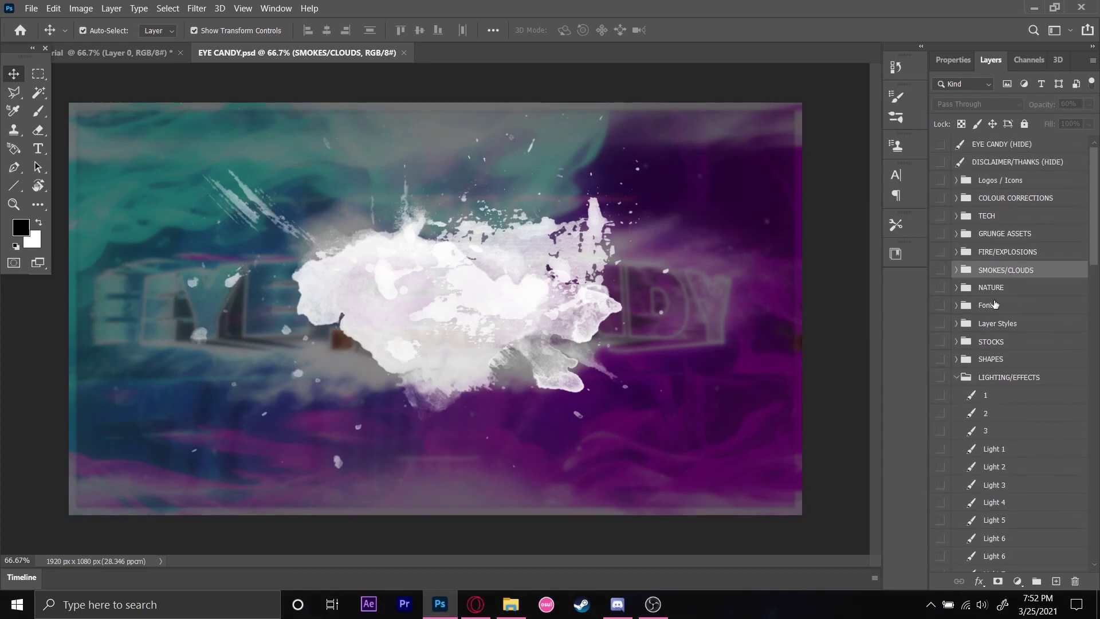
pyautogui.scroll(-1, 997, 303)
pyautogui.click(956, 360)
# Step: Search File Explorer's Quick access for "reson" and open ResonancePack.psd
pyautogui.click(516, 605)
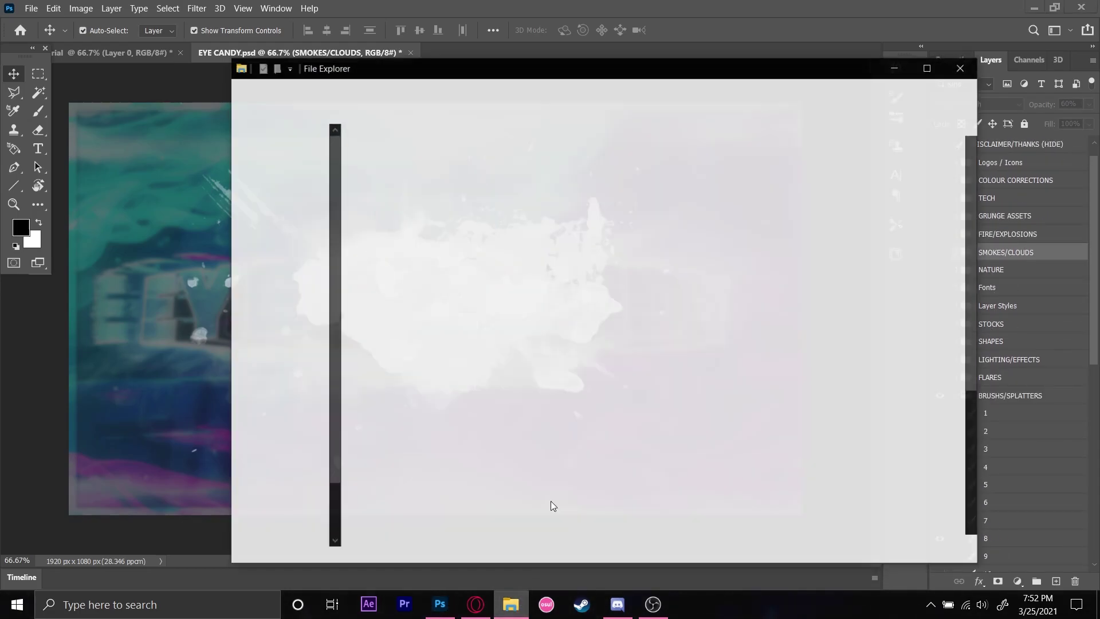
pyautogui.click(905, 98)
pyautogui.write('reson')
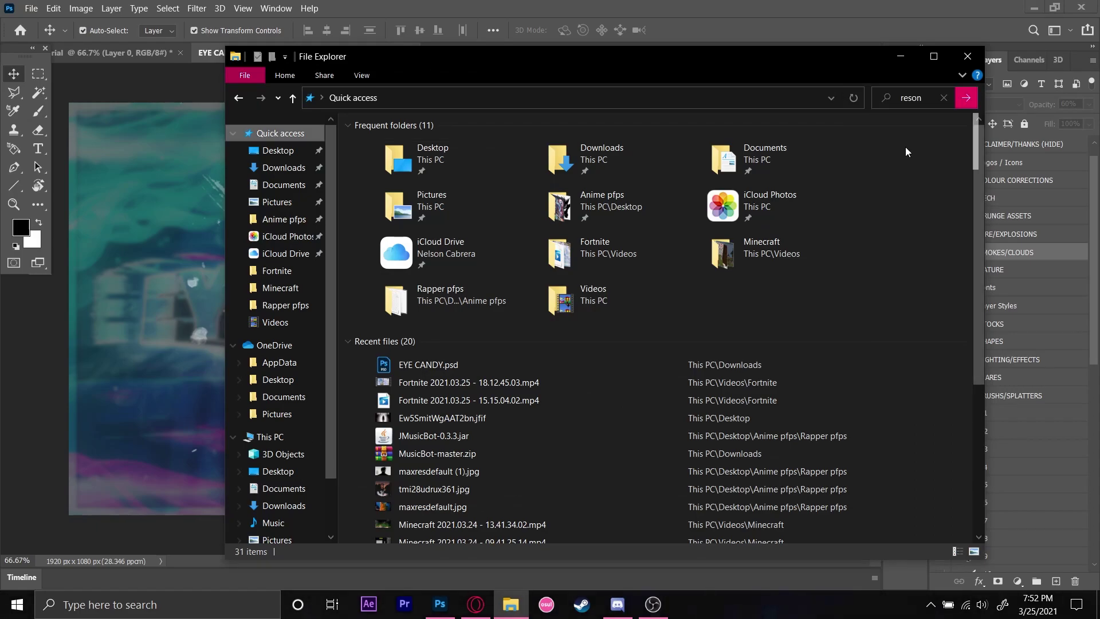
pyautogui.click(894, 56)
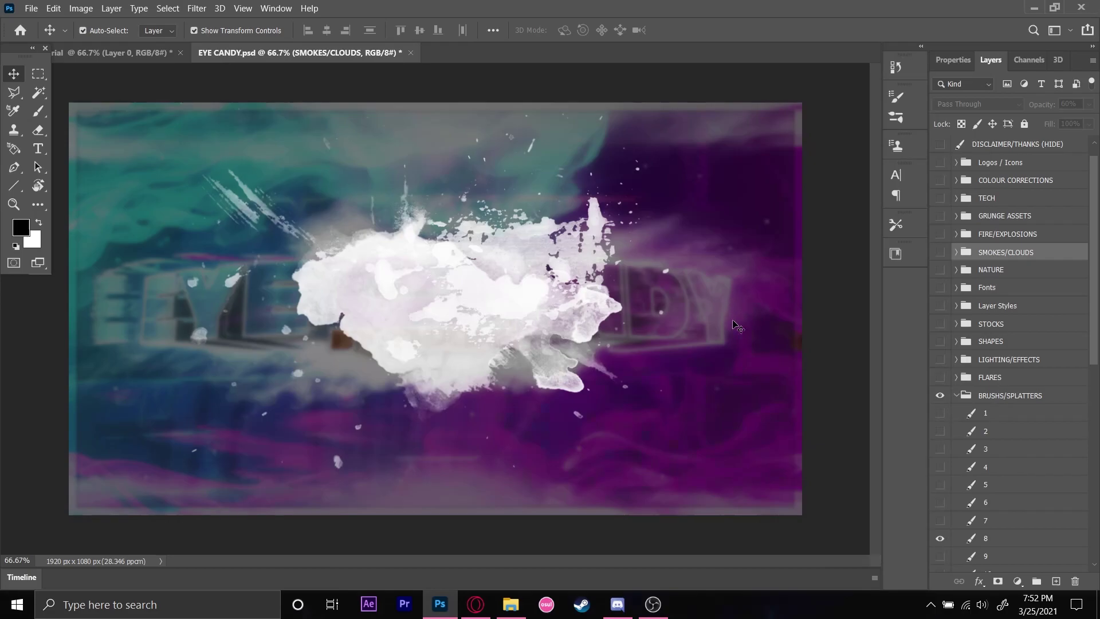
pyautogui.click(510, 604)
pyautogui.click(911, 97)
pyautogui.click(916, 159)
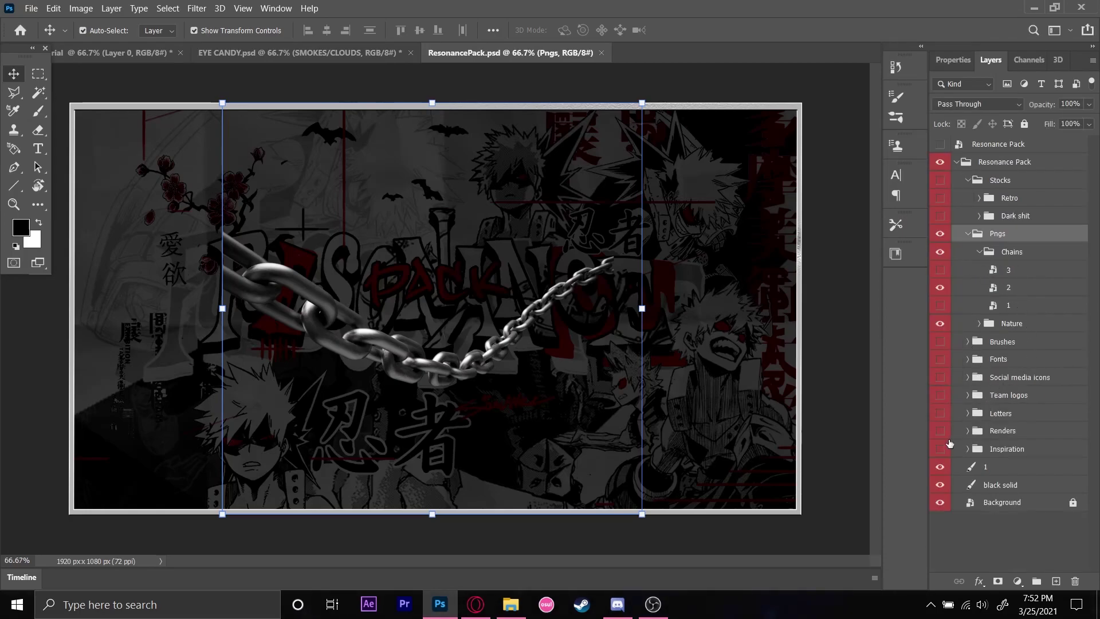
# Step: Show and expand the Renders group and its Jujutsu Kaisen subgroup in ResonancePack.psd
pyautogui.click(967, 431)
pyautogui.scroll(-3, 964, 434)
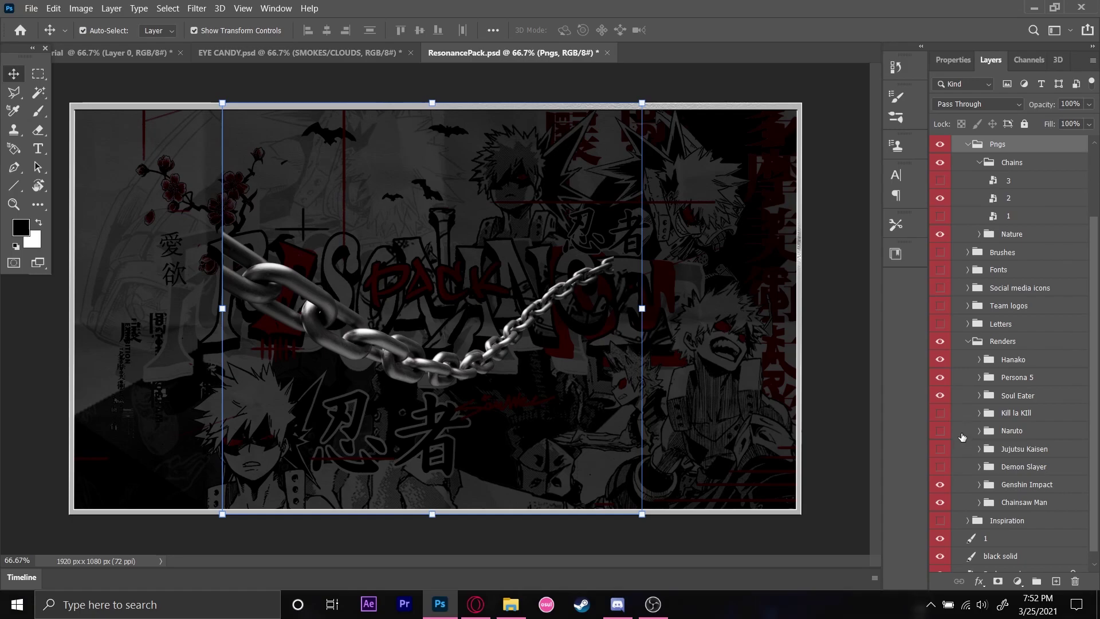
pyautogui.scroll(-1, 964, 435)
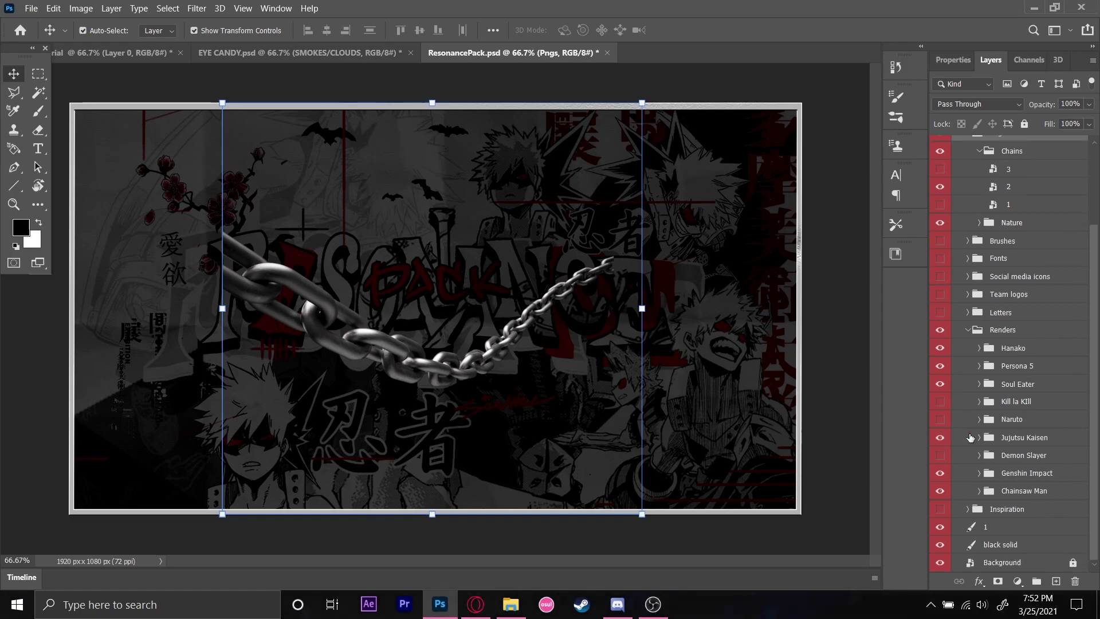
pyautogui.click(979, 439)
# Step: Preview the Jujutsu Kaisen renders 5 to 1 one at a time by toggling their visibility
pyautogui.click(939, 456)
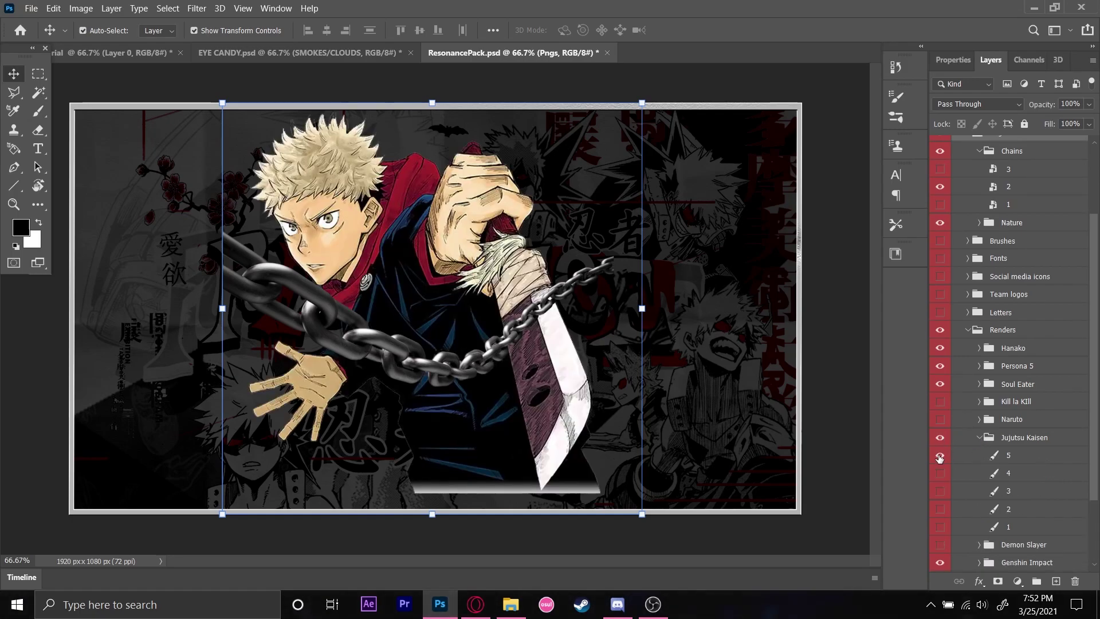
pyautogui.click(939, 456)
pyautogui.click(940, 474)
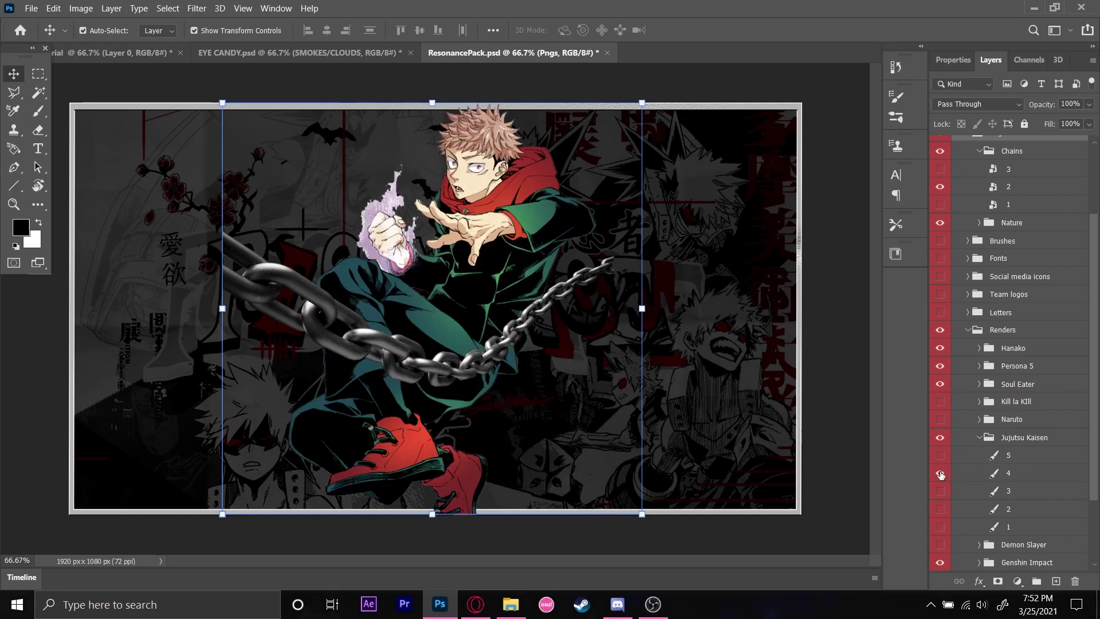
pyautogui.click(940, 473)
pyautogui.click(943, 490)
pyautogui.click(942, 490)
pyautogui.click(941, 492)
pyautogui.click(940, 492)
pyautogui.click(939, 509)
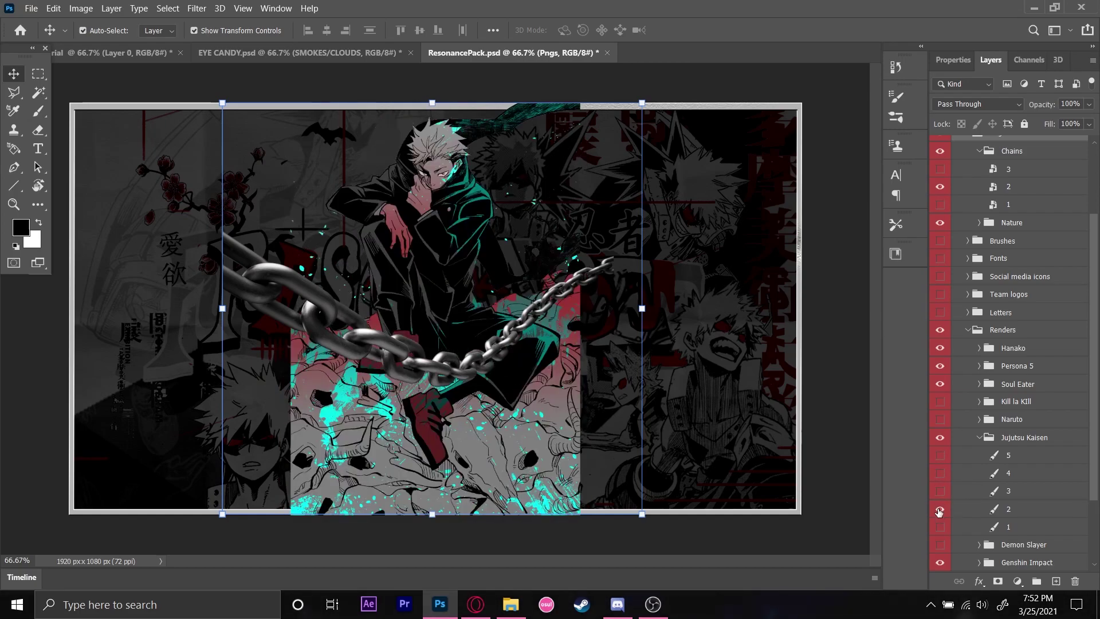
pyautogui.click(939, 509)
pyautogui.click(941, 527)
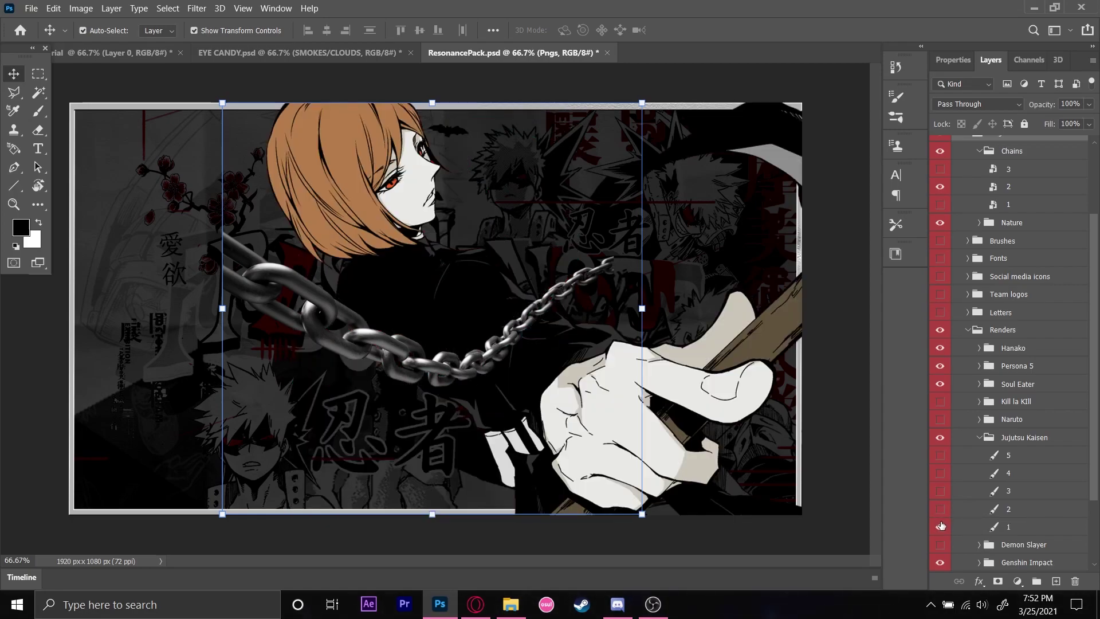
pyautogui.click(941, 526)
pyautogui.click(940, 474)
pyautogui.click(940, 474)
# Step: Show Jujutsu Kaisen render 5 and bring it into the right part of the header tutorial document
pyautogui.click(937, 456)
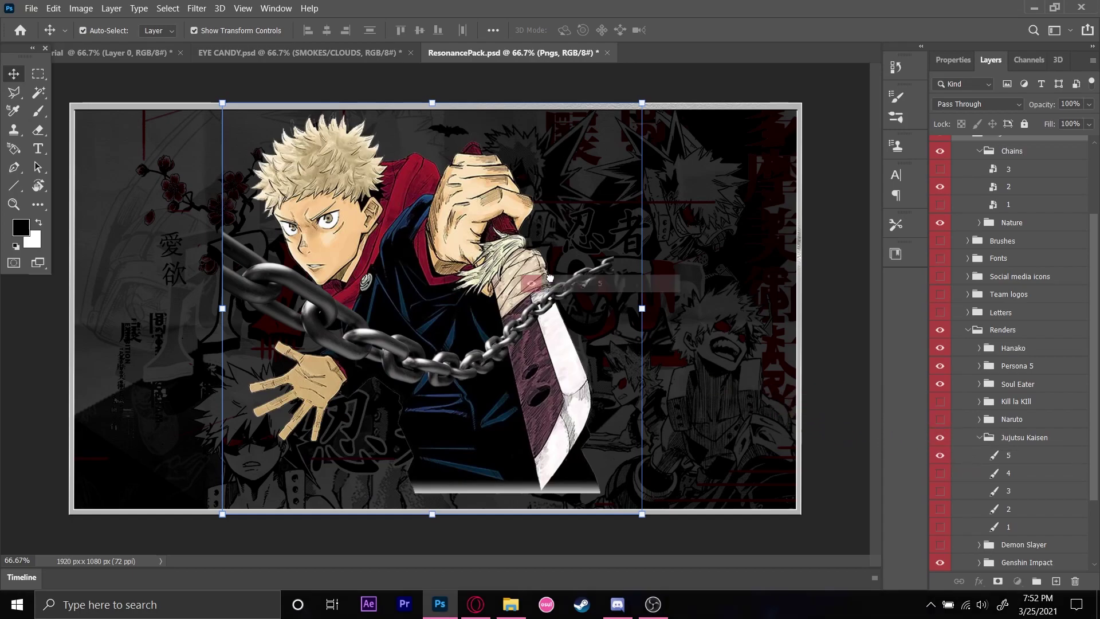
pyautogui.moveTo(109, 52); pyautogui.dragTo(647, 312)
pyautogui.moveTo(716, 331); pyautogui.dragTo(716, 331)
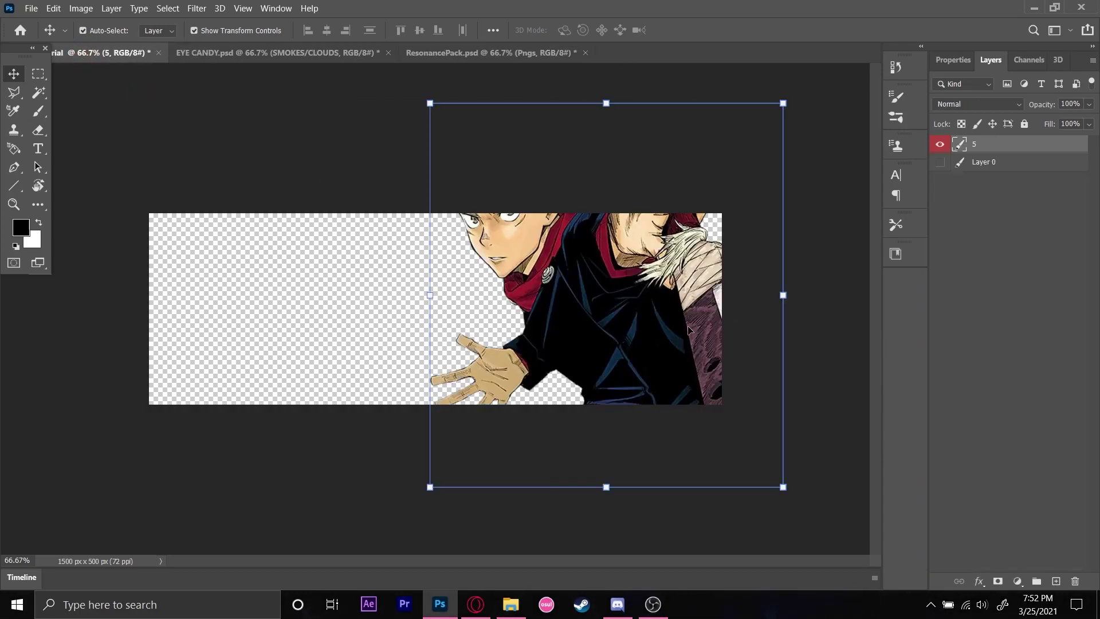
# Step: Try to scale render 5 to about 63.75%, rotate it about -2.31° and fit it at the header's right end
pyautogui.moveTo(785, 126); pyautogui.dragTo(670, 242)
pyautogui.moveTo(573, 332); pyautogui.dragTo(650, 295)
pyautogui.moveTo(502, 206); pyautogui.dragTo(430, 177)
pyautogui.moveTo(539, 302)
pyautogui.mouseDown()
pyautogui.moveTo(539, 325)
pyautogui.moveTo(531, 314)
pyautogui.mouseUp()
pyautogui.moveTo(751, 165); pyautogui.dragTo(666, 289)
pyautogui.moveTo(502, 455); pyautogui.dragTo(496, 459)
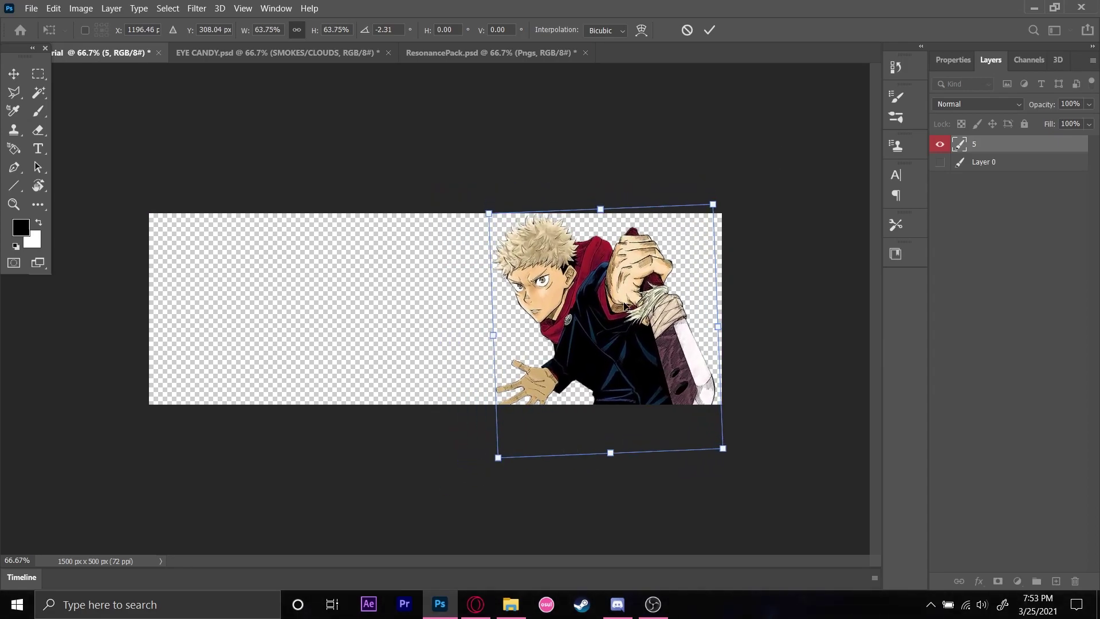
# Step: Bring the COLOUR CORRECTIONS group from EYE CANDY.psd into the header tutorial document
pyautogui.click(307, 52)
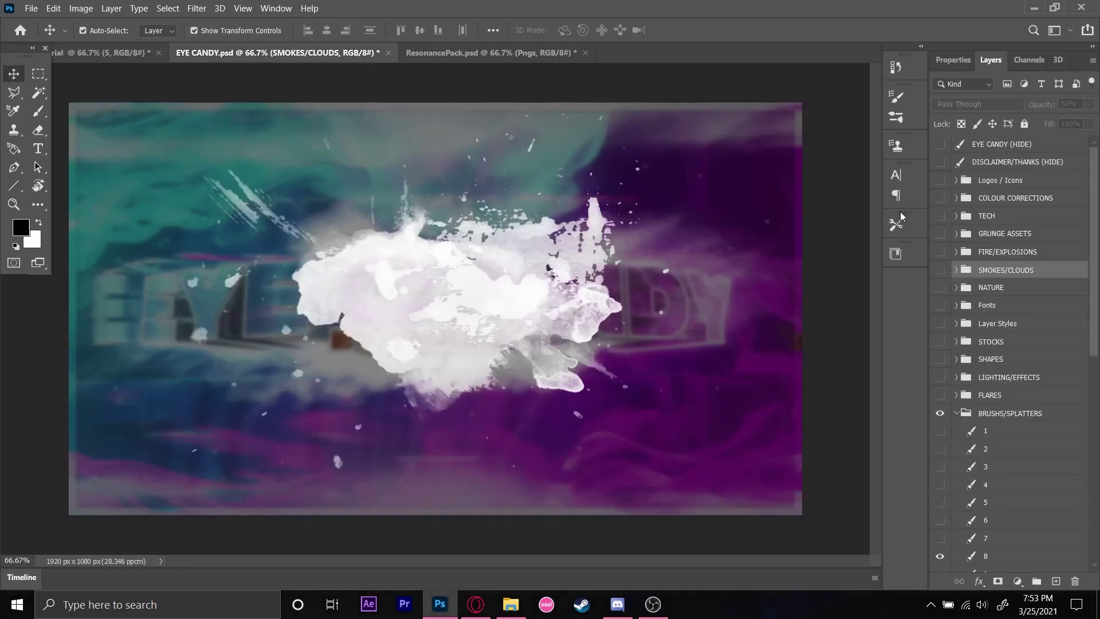
pyautogui.click(956, 413)
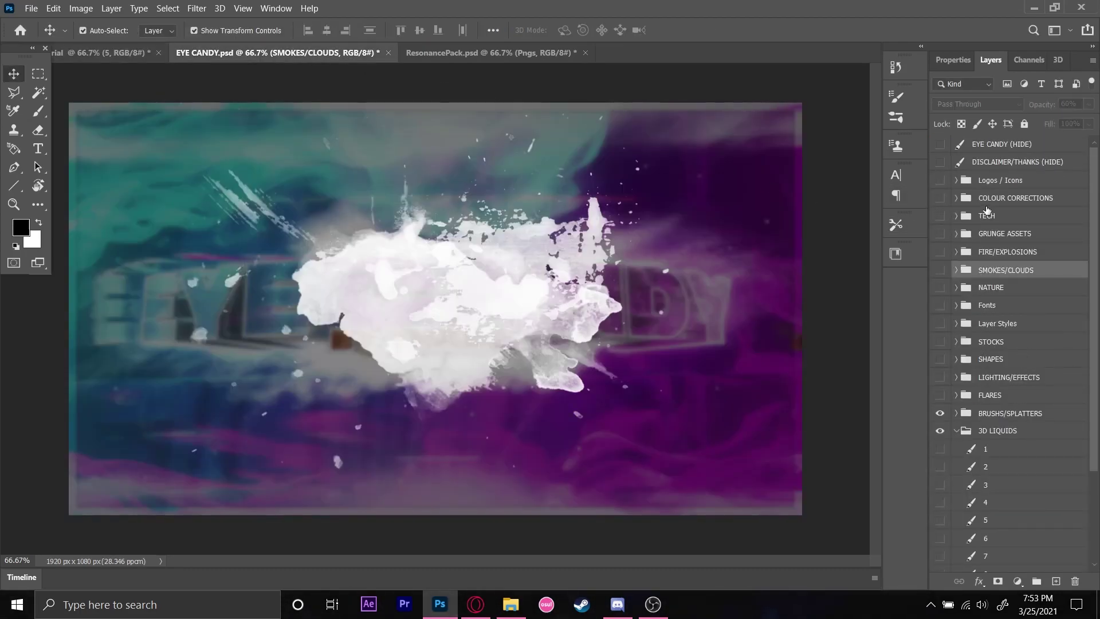
pyautogui.moveTo(986, 208); pyautogui.dragTo(468, 227)
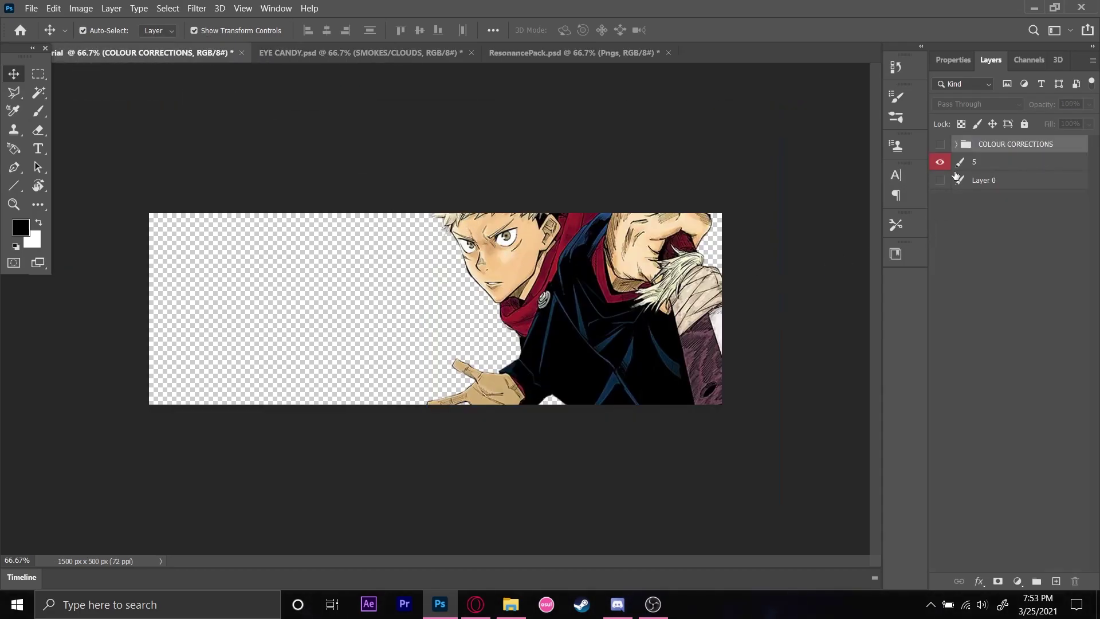
# Step: Scale render 5 to about 73.43% and position it at the right end of the header
pyautogui.click(561, 309)
pyautogui.moveTo(782, 130); pyautogui.dragTo(717, 258)
pyautogui.moveTo(634, 382); pyautogui.dragTo(681, 343)
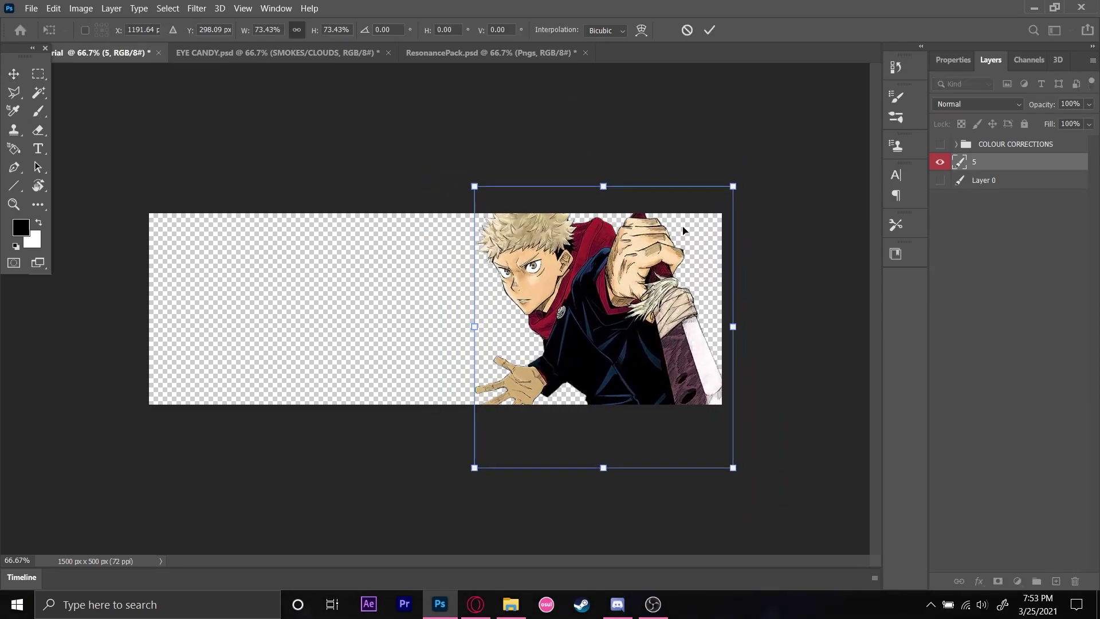
pyautogui.click(709, 30)
# Step: Show and expand the COLOUR CORRECTIONS group, and hide its BACKGROUND layer
pyautogui.click(940, 144)
pyautogui.click(955, 144)
pyautogui.scroll(-5, 942, 460)
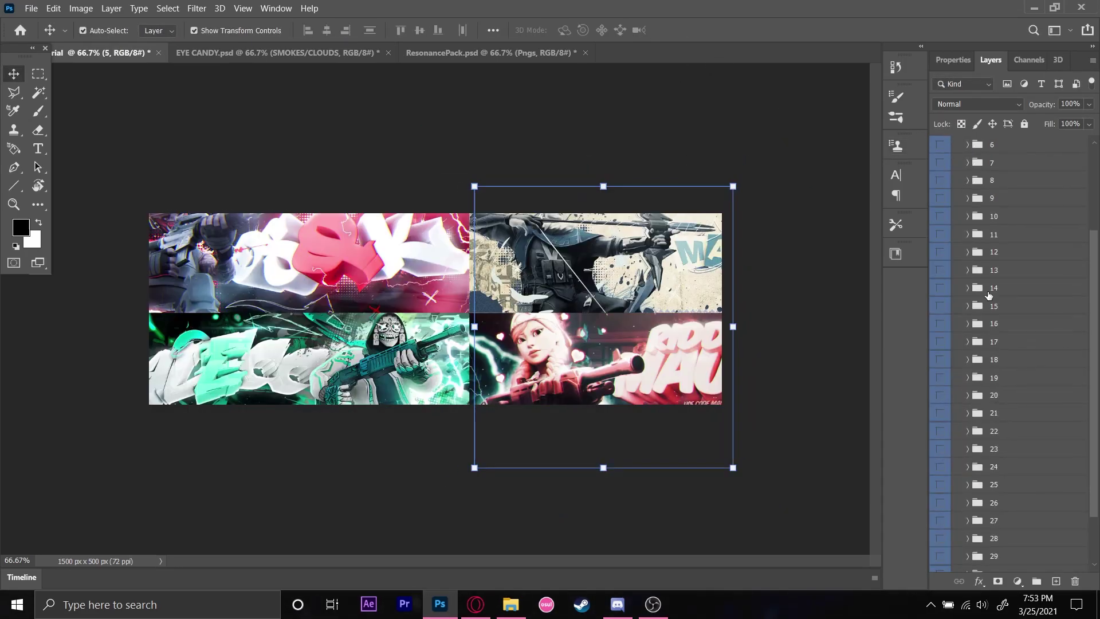
pyautogui.click(943, 529)
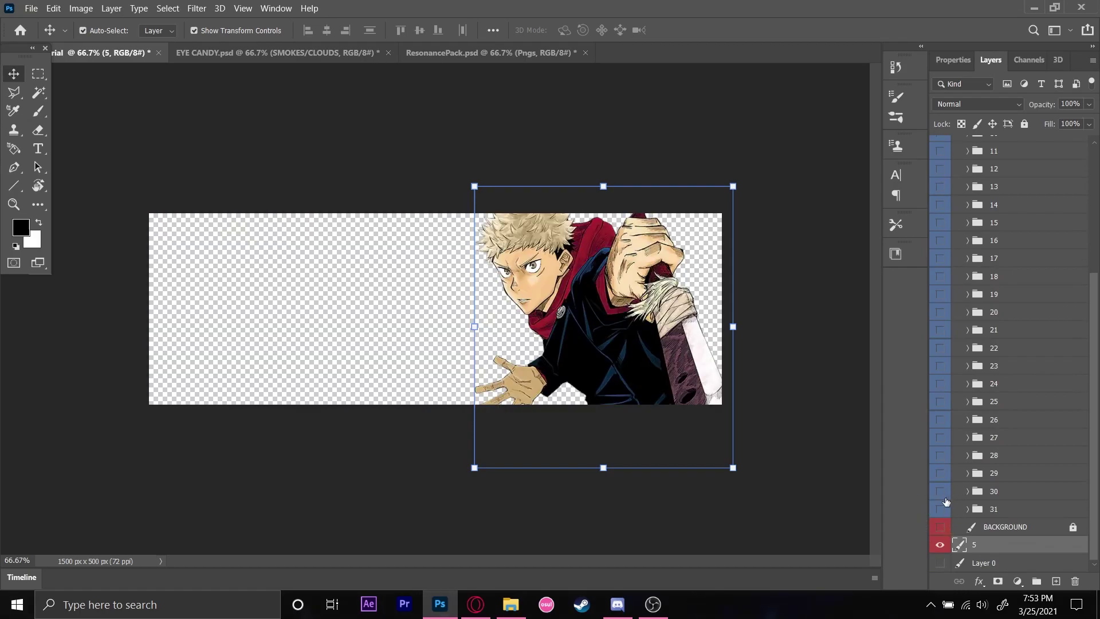
# Step: Preview colour corrections 31, 30 and 29 on the render, and turn on correction 28
pyautogui.click(937, 510)
pyautogui.click(940, 510)
pyautogui.click(944, 495)
pyautogui.click(945, 495)
pyautogui.click(947, 476)
pyautogui.click(947, 475)
pyautogui.click(940, 455)
pyautogui.click(940, 455)
pyautogui.click(940, 455)
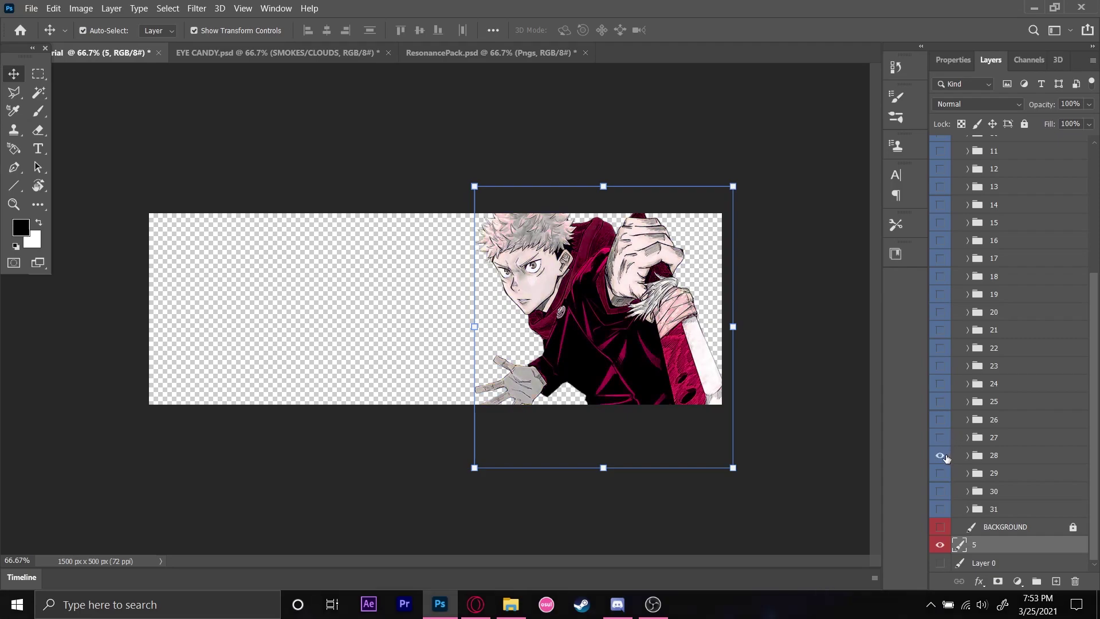
pyautogui.scroll(1, 979, 433)
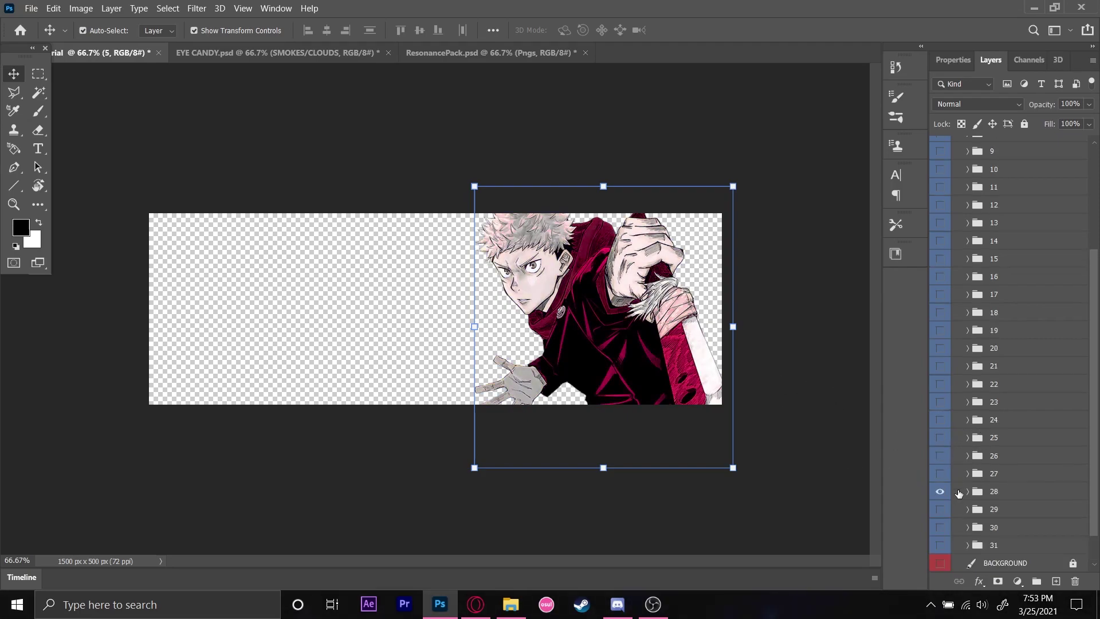
# Step: Preview colour correction 25 and turn on correction 24 in addition to 28
pyautogui.click(939, 439)
pyautogui.click(939, 438)
pyautogui.click(940, 422)
pyautogui.click(940, 421)
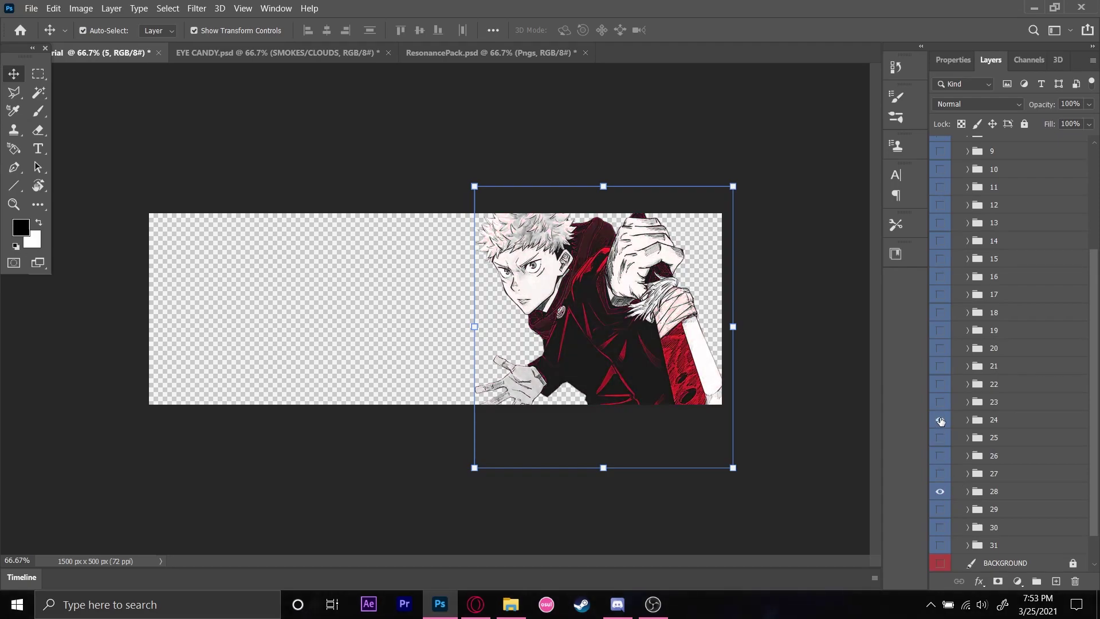
# Step: Compare the effect of further colour corrections from 18 up to 9 on the render, and collapse the COLOUR CORRECTIONS group
pyautogui.scroll(2, 940, 418)
pyautogui.click(939, 389)
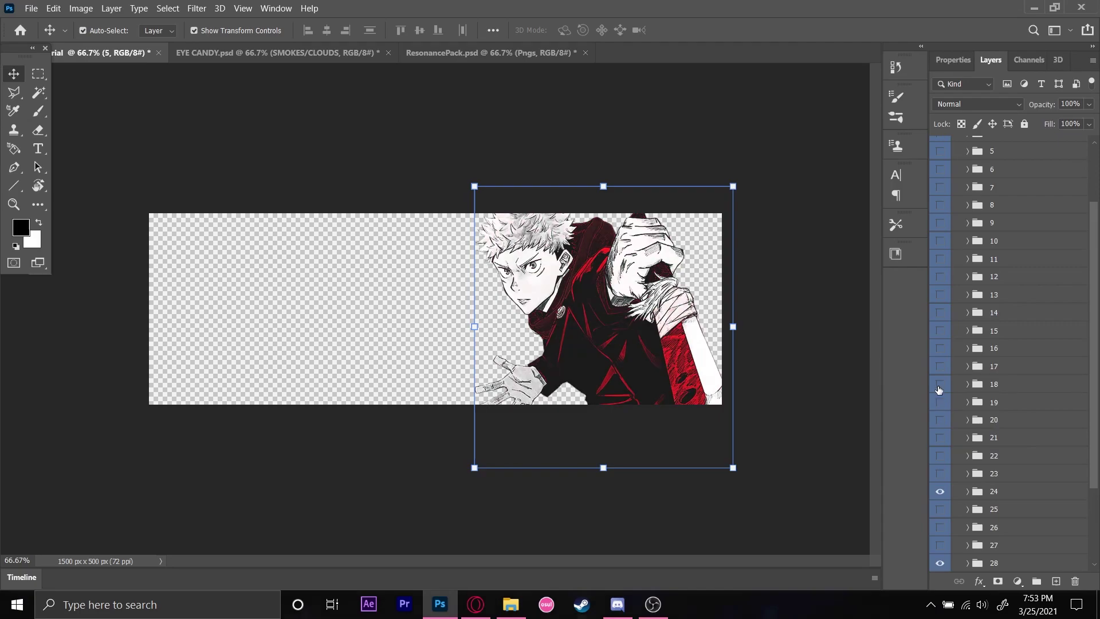
pyautogui.click(939, 389)
pyautogui.click(939, 388)
pyautogui.click(939, 367)
pyautogui.click(938, 367)
pyautogui.click(938, 367)
pyautogui.click(937, 368)
pyautogui.click(935, 349)
pyautogui.click(940, 331)
pyautogui.click(939, 327)
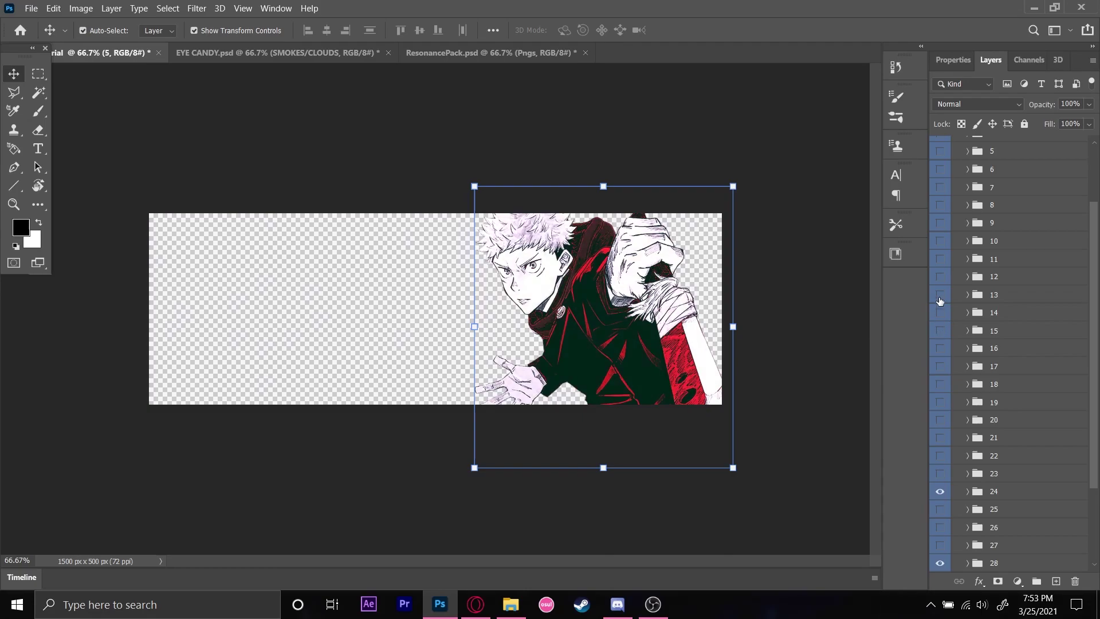
pyautogui.click(939, 304)
pyautogui.click(940, 278)
pyautogui.click(942, 276)
pyautogui.click(941, 241)
pyautogui.click(939, 223)
pyautogui.click(938, 222)
pyautogui.scroll(3, 974, 281)
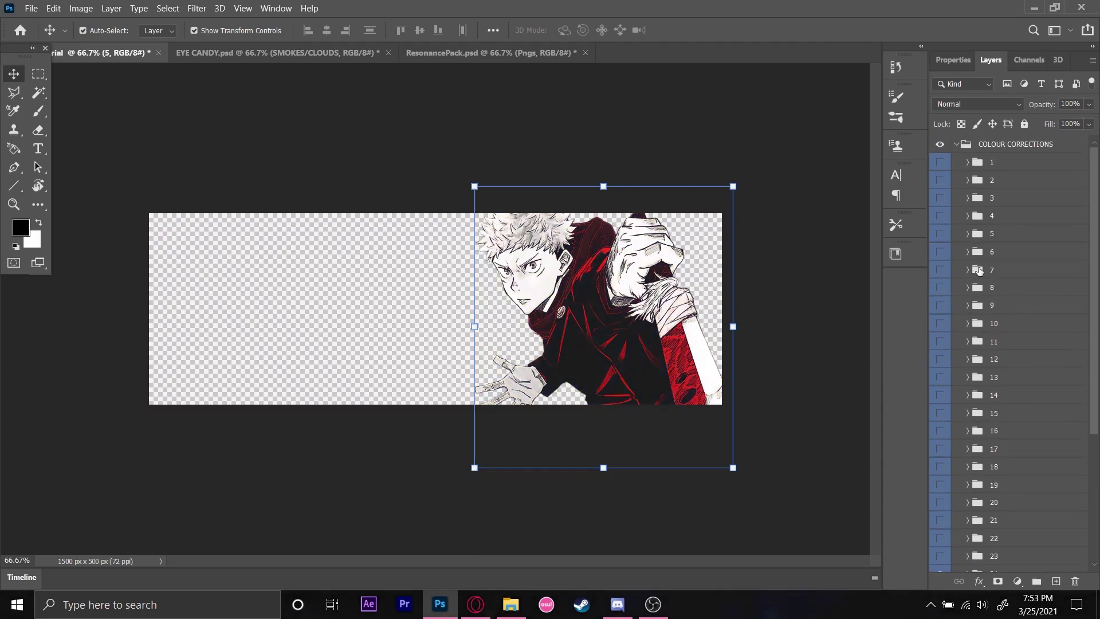
pyautogui.click(954, 144)
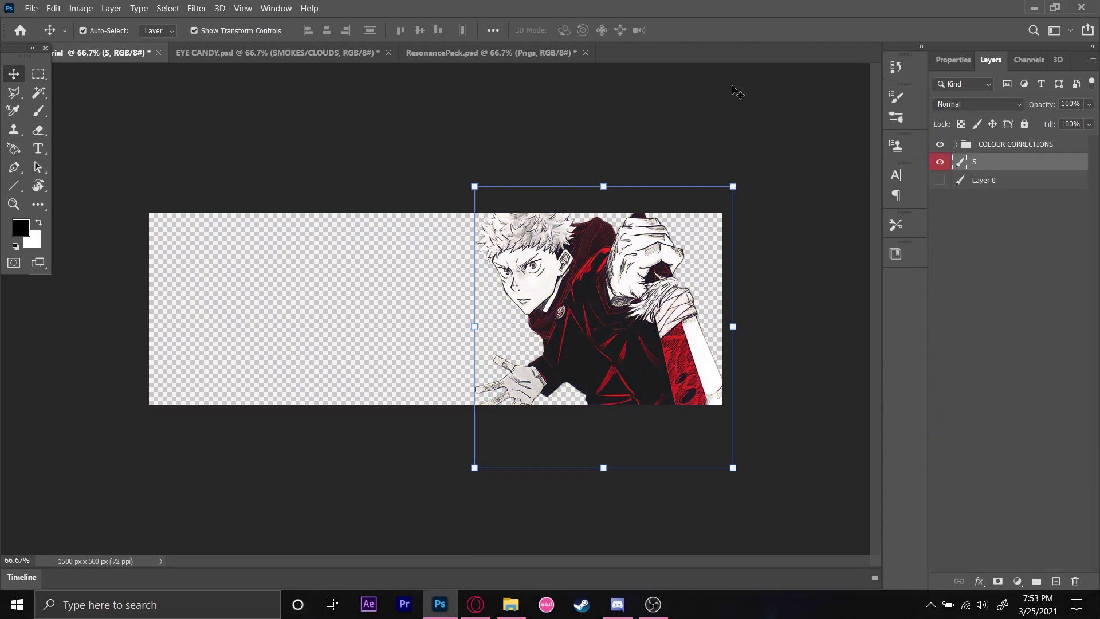
# Step: Look through the asset groups in EYE CANDY.psd, including its expanded COLOUR CORRECTIONS group with the BACKGROUND layer hidden
pyautogui.click(286, 58)
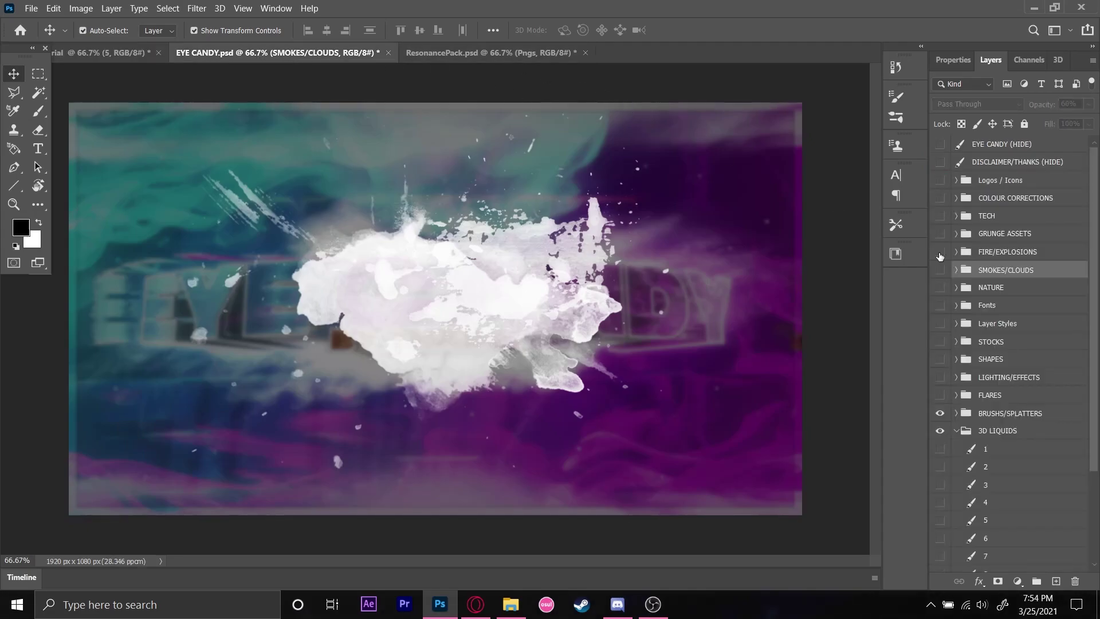
pyautogui.scroll(-4, 1000, 458)
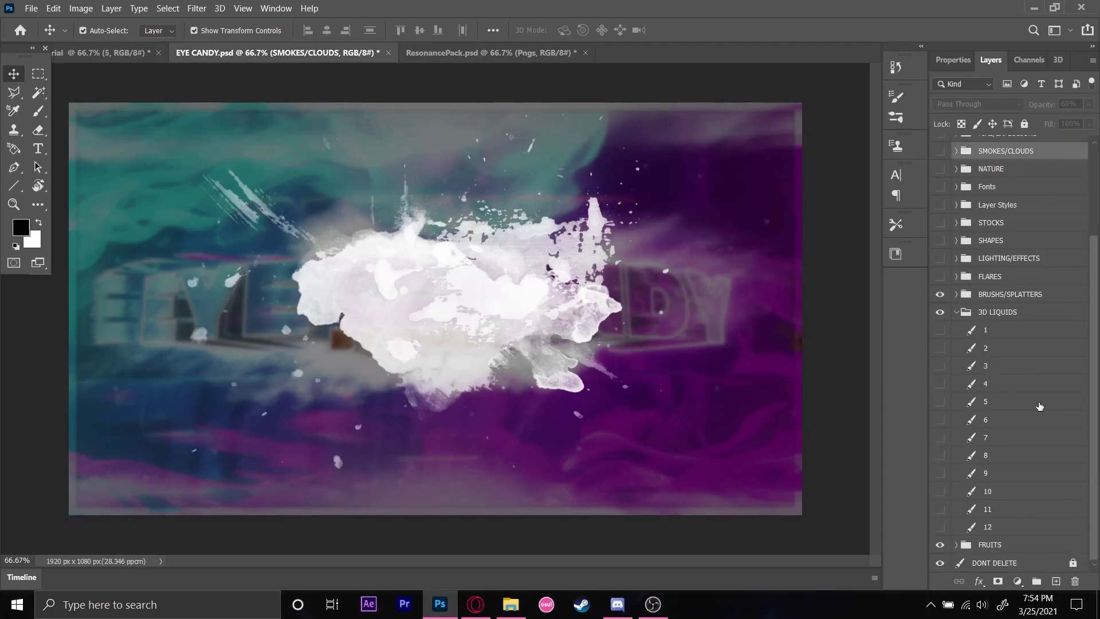
pyautogui.scroll(2, 959, 365)
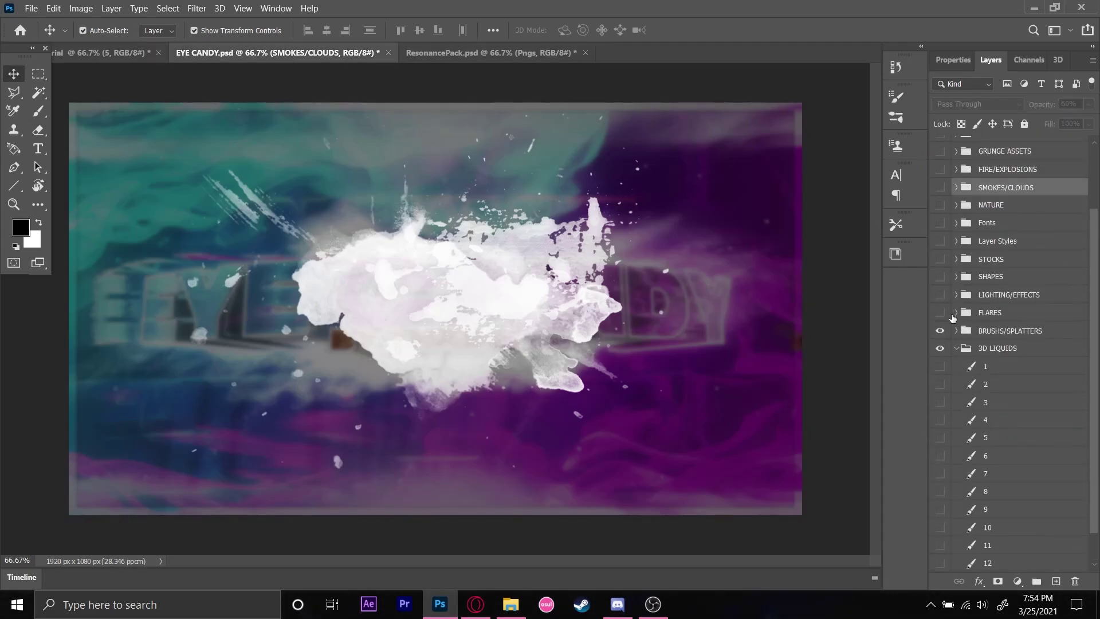
pyautogui.scroll(4, 952, 252)
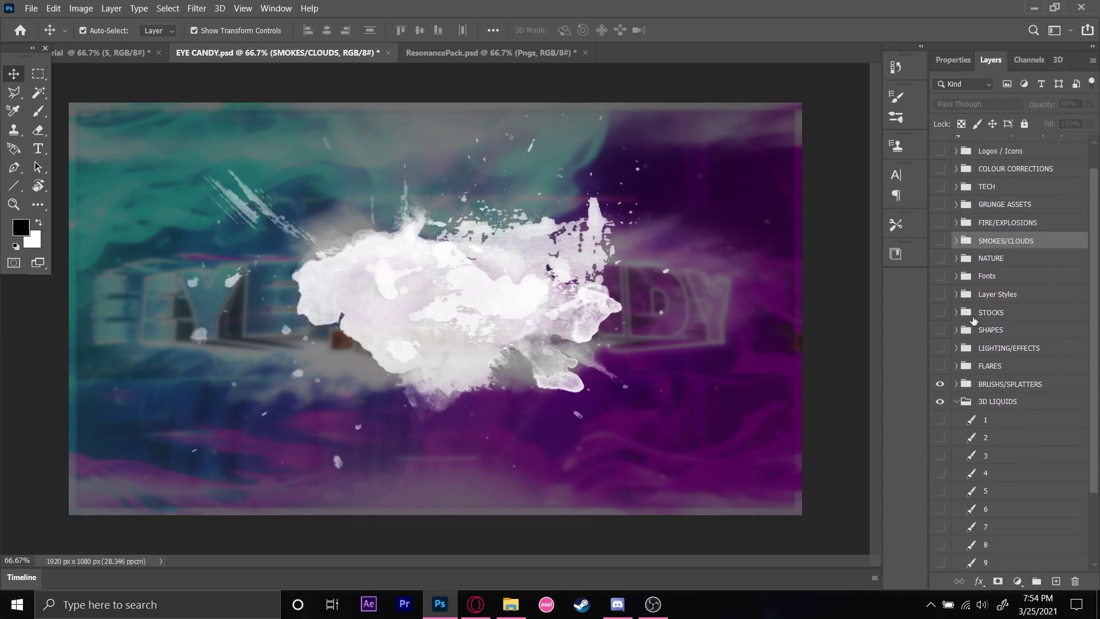
pyautogui.click(939, 187)
pyautogui.click(956, 186)
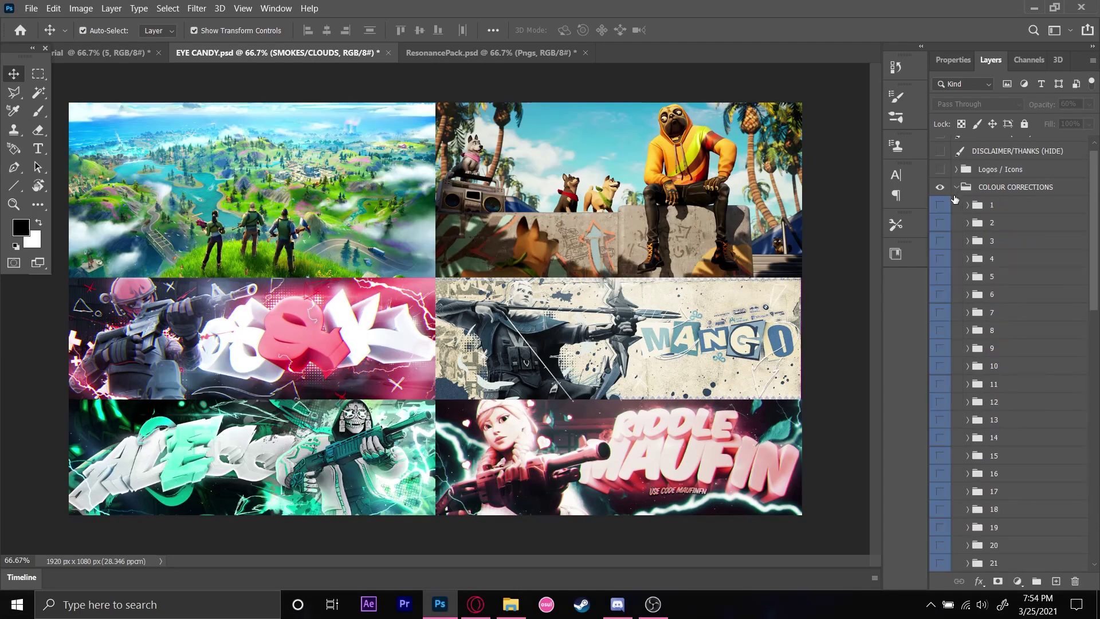
pyautogui.scroll(-8, 974, 447)
pyautogui.scroll(-2, 973, 448)
pyautogui.click(941, 420)
pyautogui.click(938, 402)
pyautogui.click(939, 401)
pyautogui.click(936, 370)
pyautogui.click(938, 371)
pyautogui.click(938, 389)
pyautogui.click(938, 389)
pyautogui.scroll(7, 966, 406)
pyautogui.scroll(6, 967, 404)
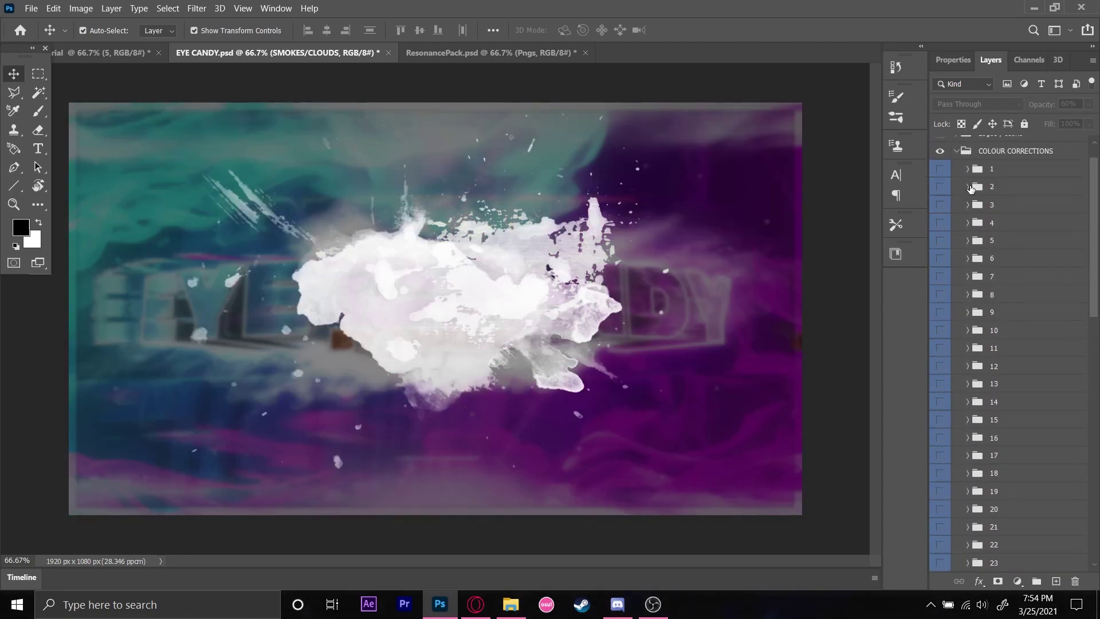
# Step: Preview Jujutsu Kaisen renders 5, 4 and 3 in ResonancePack.psd and bring render 3 into the header tutorial document
pyautogui.click(504, 53)
pyautogui.scroll(-5, 950, 426)
pyautogui.click(939, 367)
pyautogui.click(940, 384)
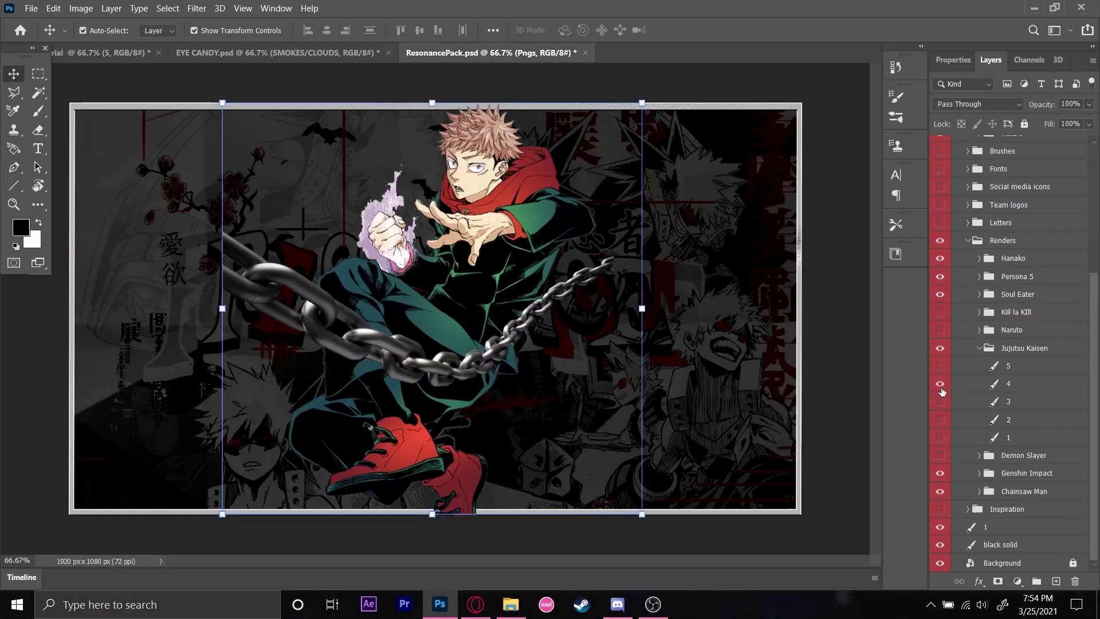
pyautogui.click(941, 384)
pyautogui.click(941, 385)
pyautogui.click(941, 385)
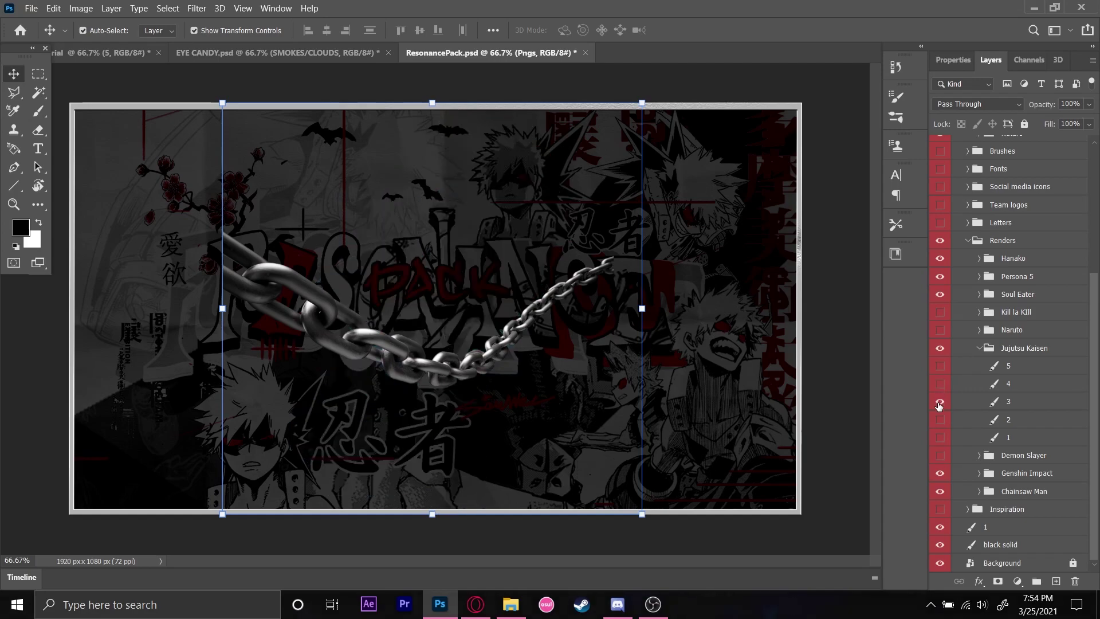
pyautogui.click(939, 402)
pyautogui.moveTo(980, 411); pyautogui.dragTo(453, 289)
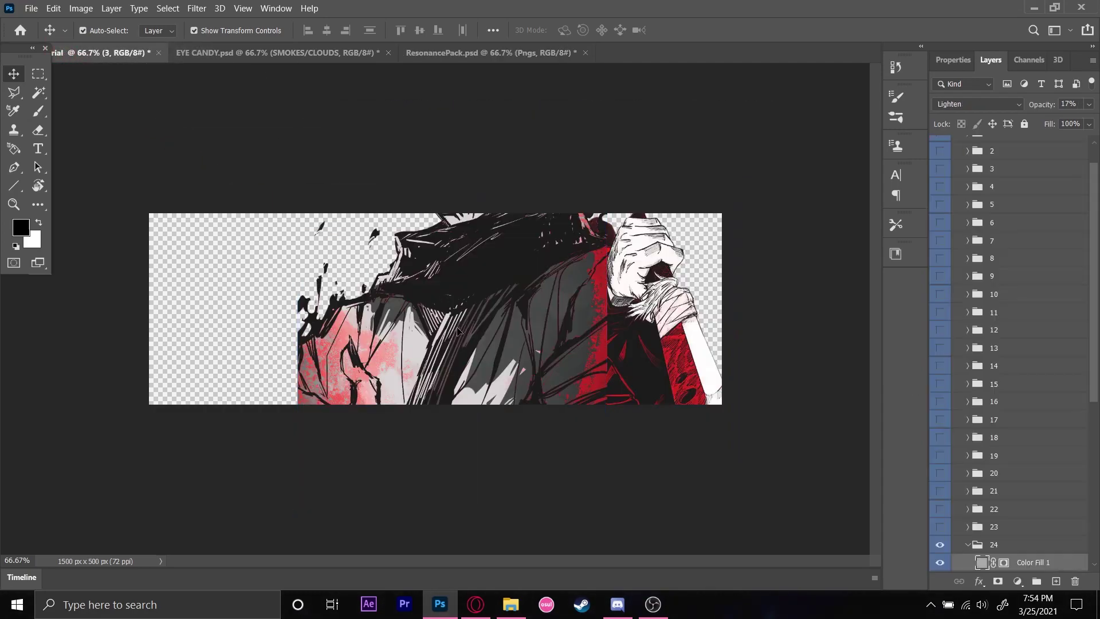
# Step: Scale render 3 to about 85.19% and place it at the header's right end, hiding COLOUR CORRECTIONS only while positioning it
pyautogui.scroll(2, 944, 160)
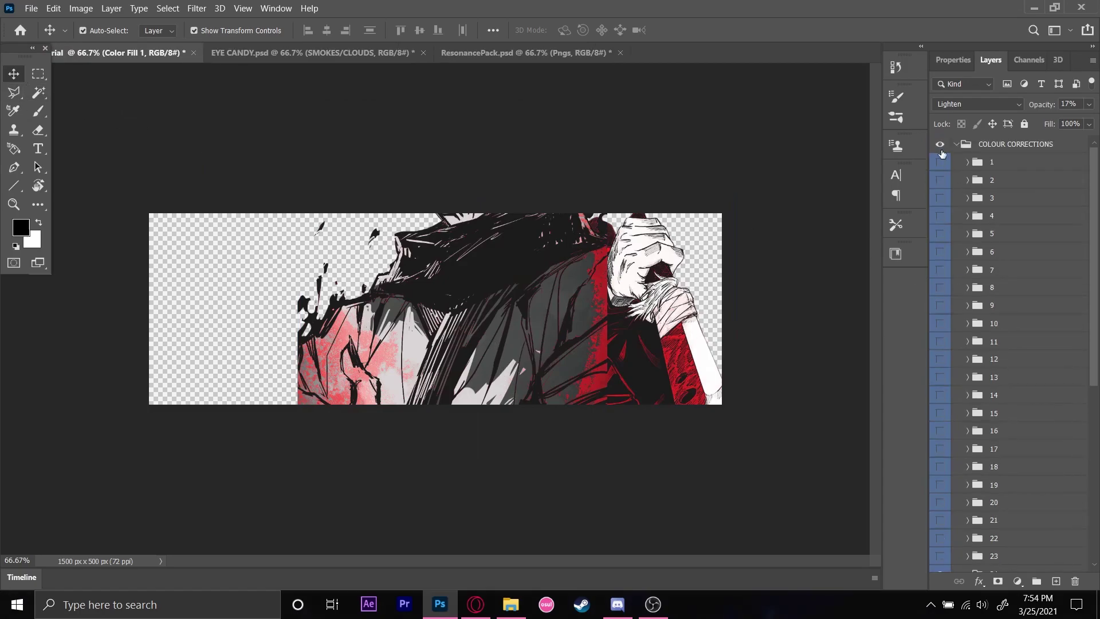
pyautogui.click(939, 147)
pyautogui.moveTo(562, 337); pyautogui.dragTo(640, 420)
pyautogui.moveTo(712, 147); pyautogui.dragTo(666, 162)
pyautogui.moveTo(563, 332); pyautogui.dragTo(676, 348)
pyautogui.press('Right')
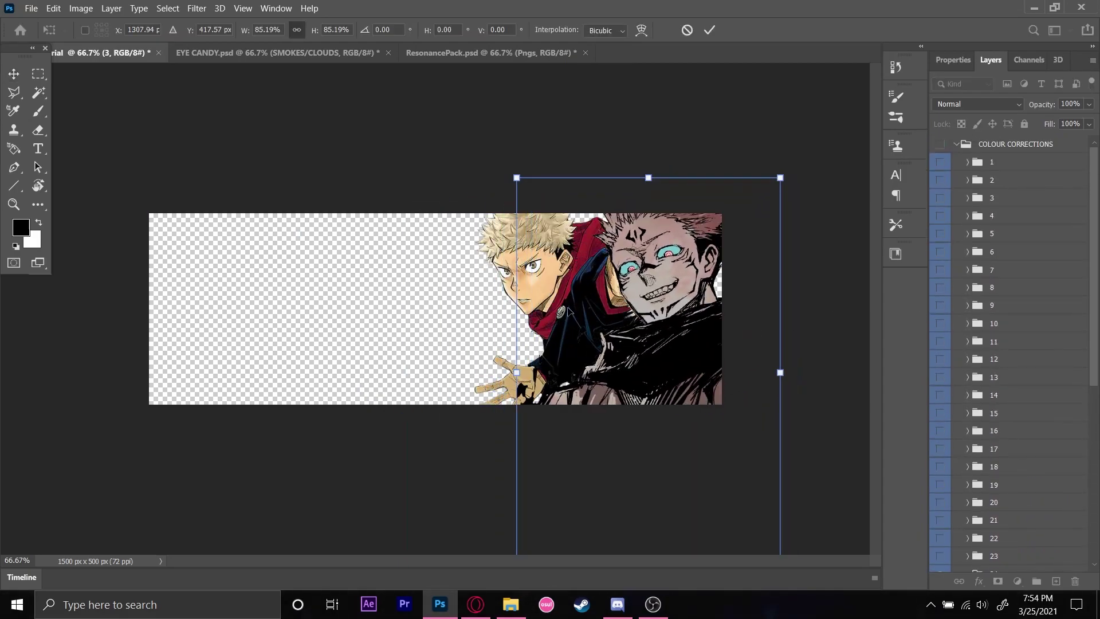
pyautogui.click(939, 144)
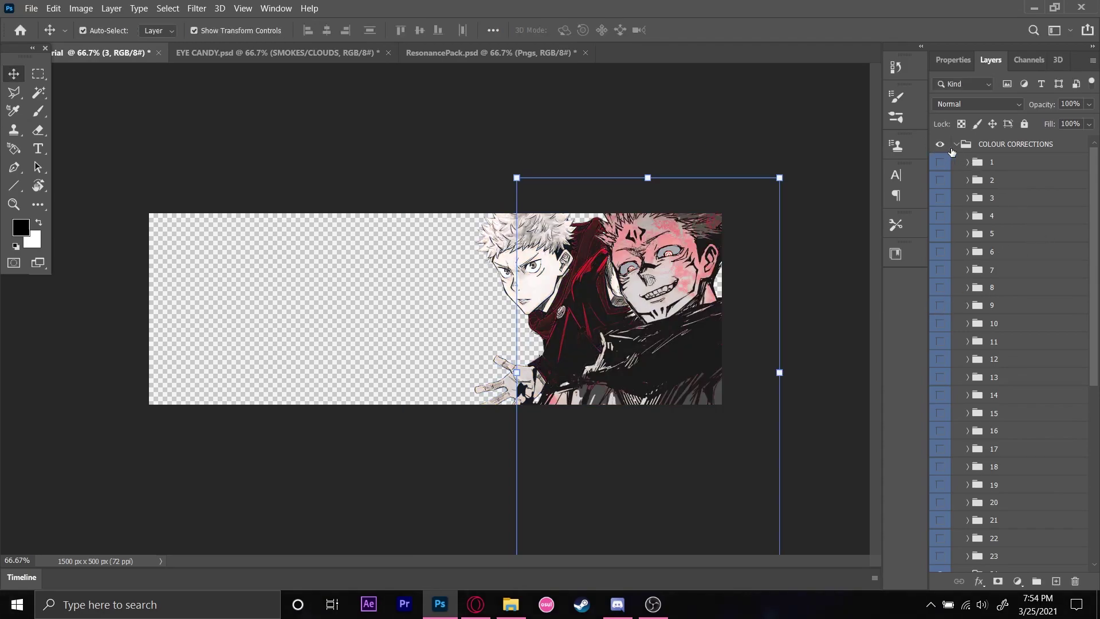
pyautogui.click(956, 144)
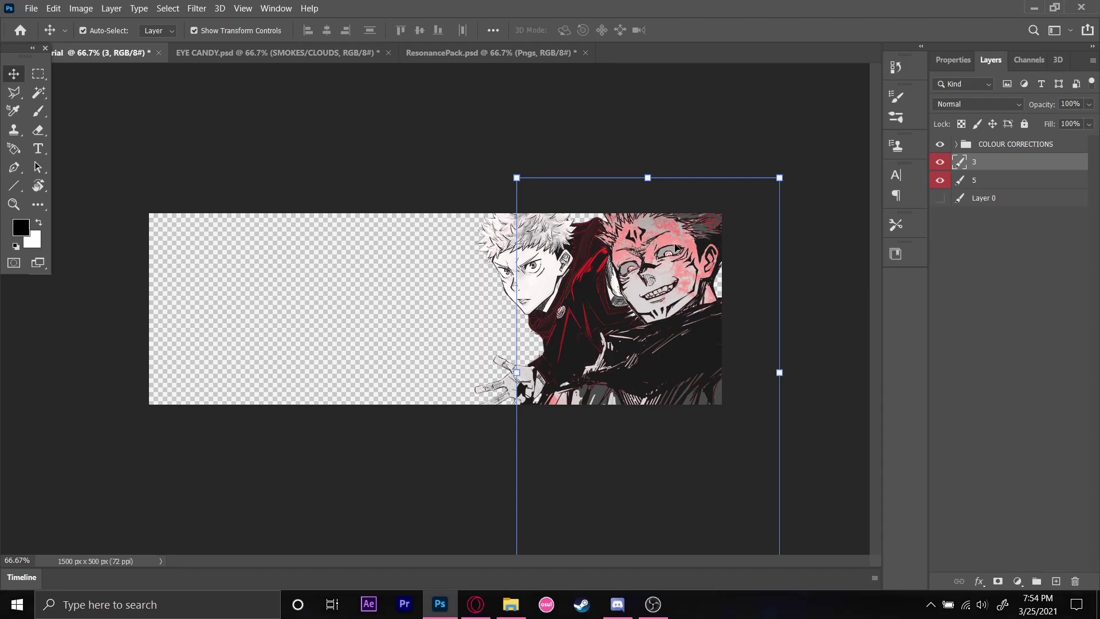
# Step: Expand the COLOUR CORRECTIONS group, preview correction 31 and turn on correction 30 alongside 24 and 28
pyautogui.click(956, 145)
pyautogui.scroll(-5, 957, 286)
pyautogui.scroll(-3, 963, 367)
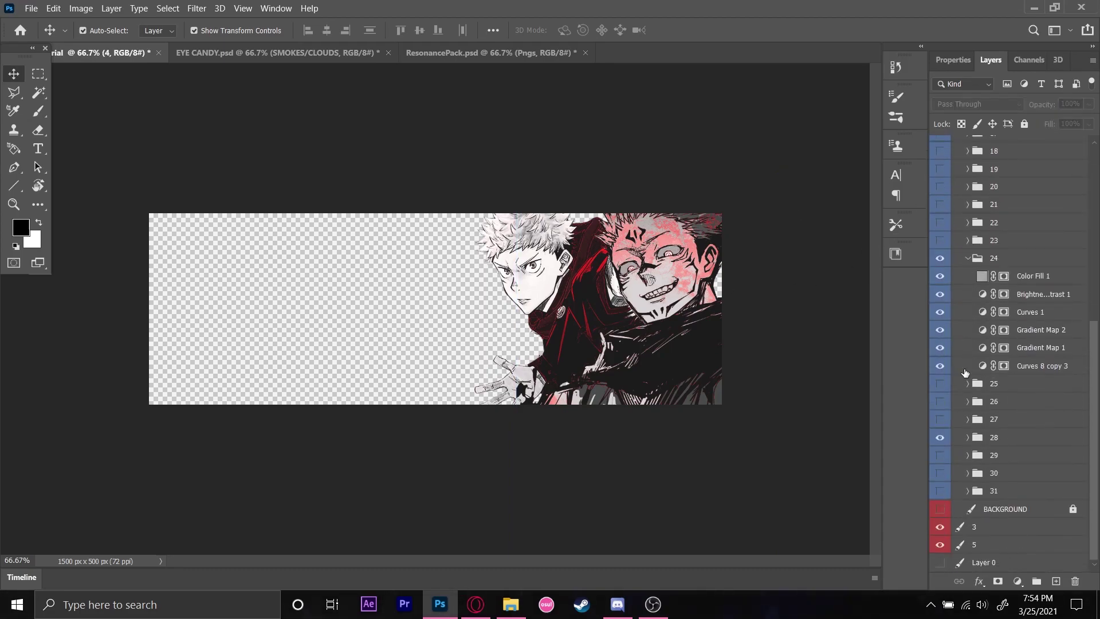
pyautogui.click(965, 260)
pyautogui.click(939, 489)
pyautogui.click(940, 474)
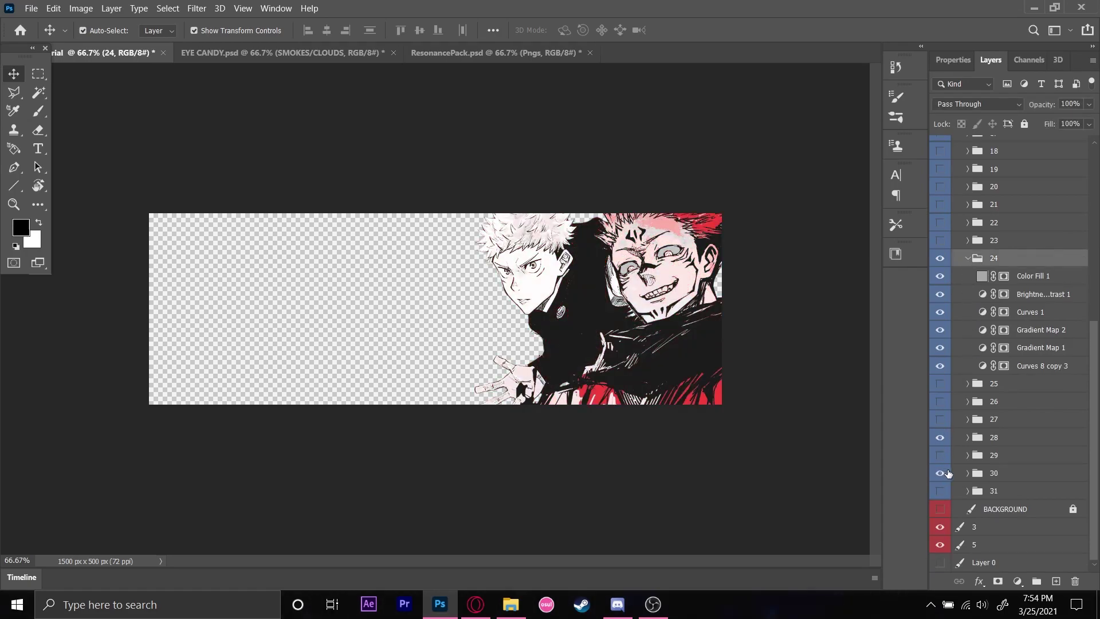
# Step: Enlarge render 5 and extend it towards the header's centre, hiding COLOUR CORRECTIONS only while transforming, and collapse that group
pyautogui.click(595, 317)
pyautogui.scroll(6, 950, 246)
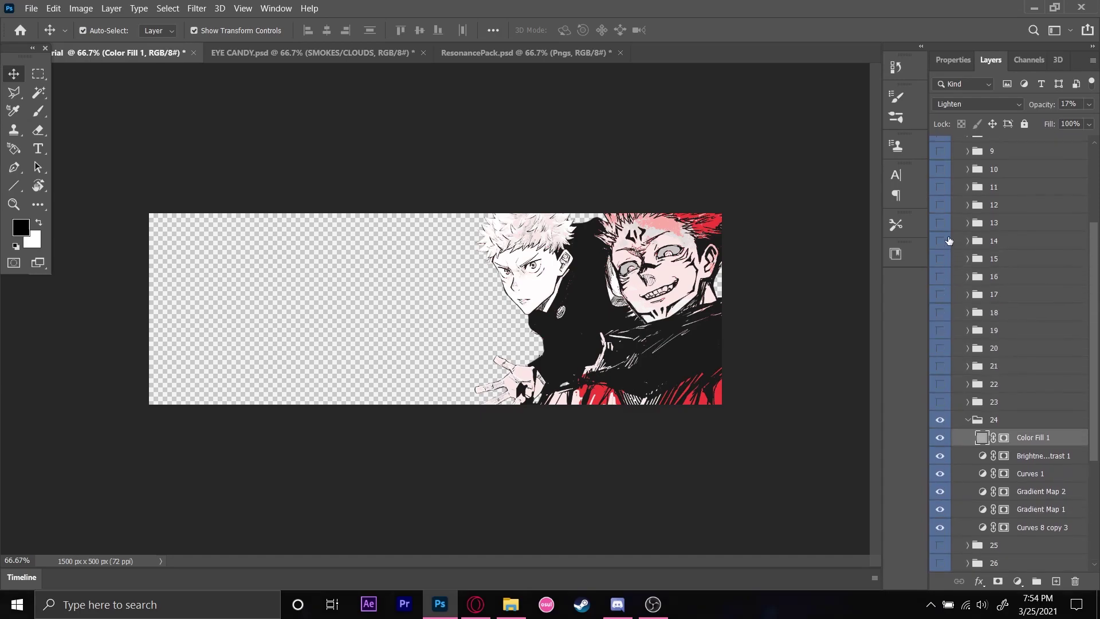
pyautogui.click(939, 144)
pyautogui.click(1008, 144)
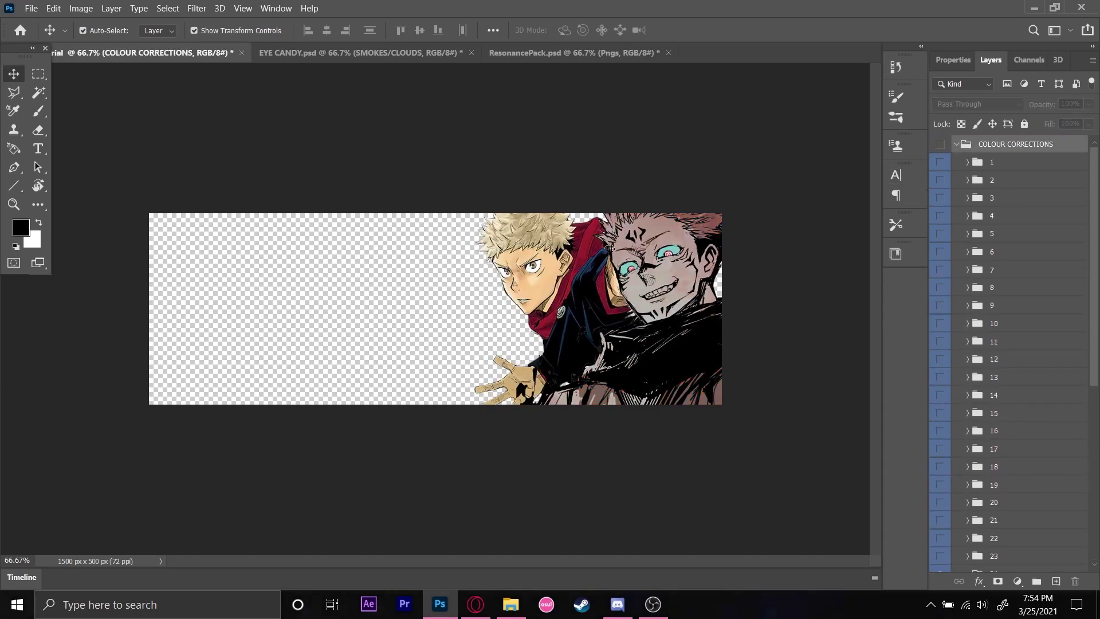
pyautogui.click(543, 256)
pyautogui.moveTo(474, 329); pyautogui.dragTo(417, 359)
pyautogui.click(710, 30)
pyautogui.scroll(10, 950, 155)
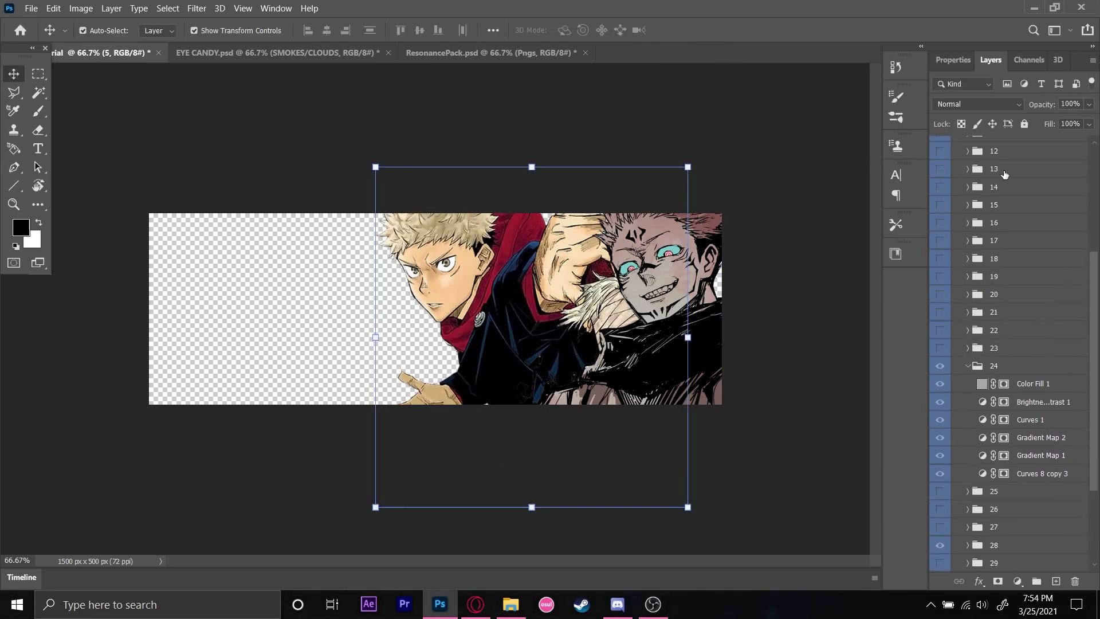
pyautogui.click(940, 145)
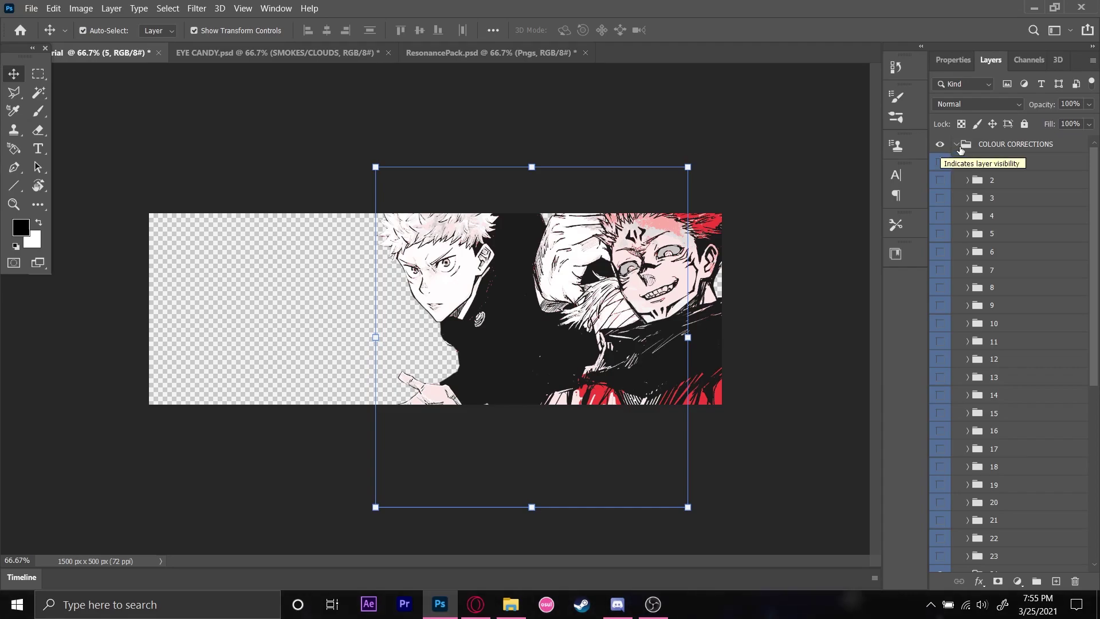
pyautogui.click(956, 145)
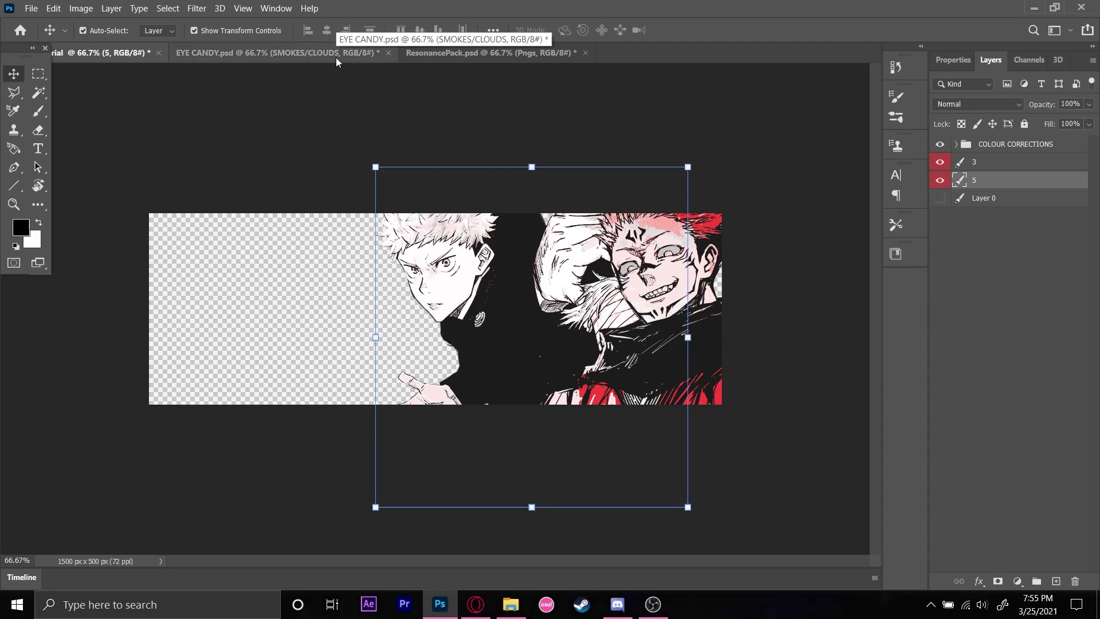
# Step: Look through the asset groups in EYE CANDY.psd and ResonancePack.psd for background material
pyautogui.click(527, 300)
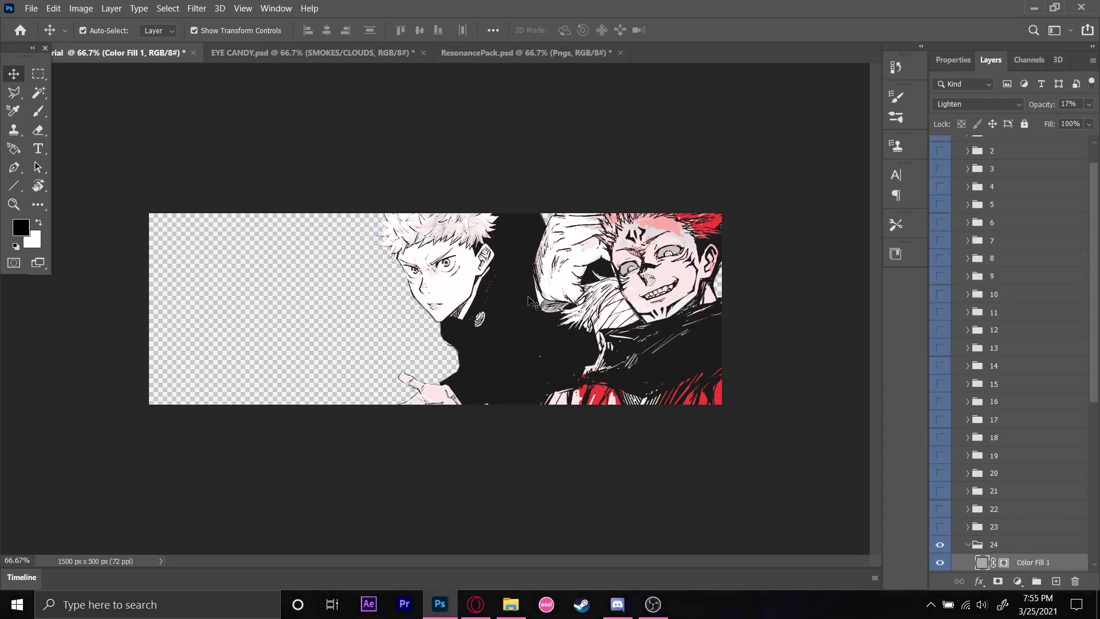
pyautogui.click(341, 53)
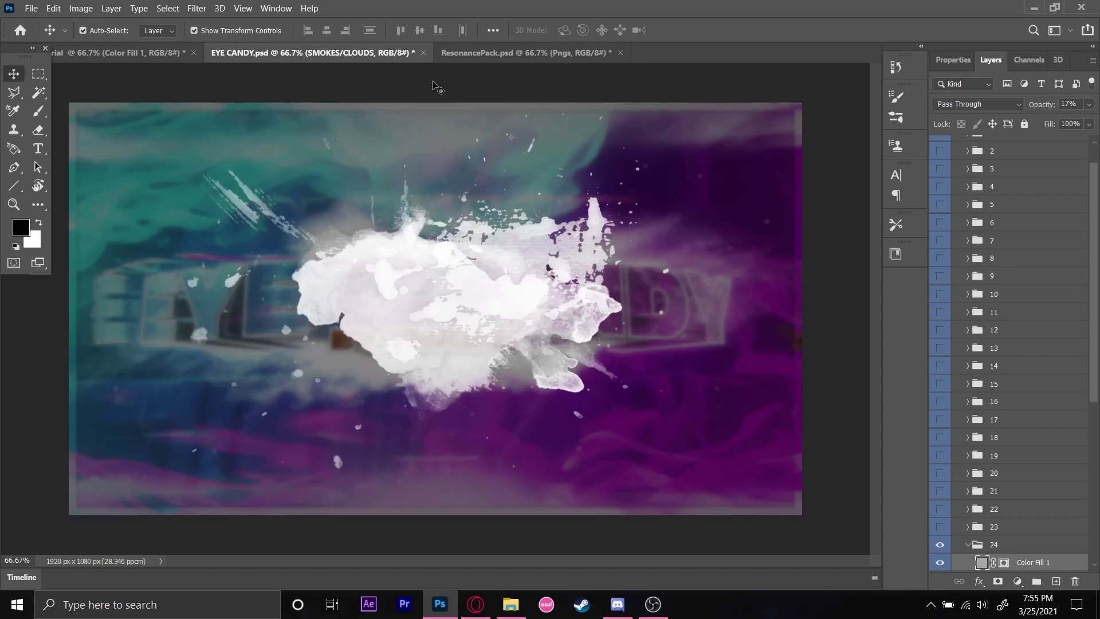
pyautogui.scroll(-2, 951, 354)
pyautogui.scroll(-5, 957, 378)
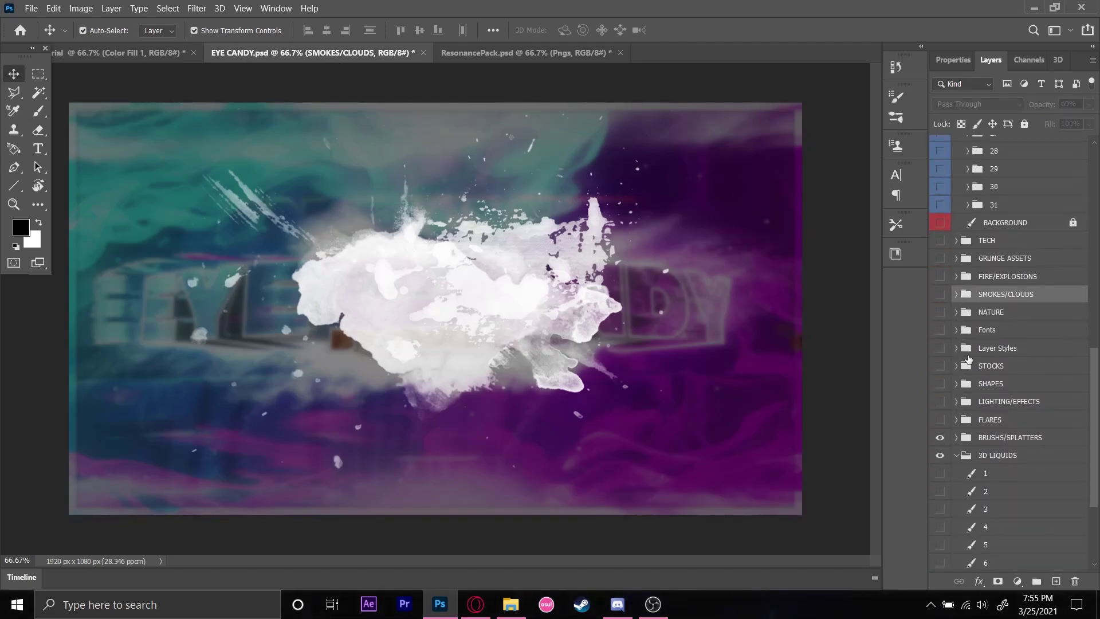
pyautogui.click(526, 52)
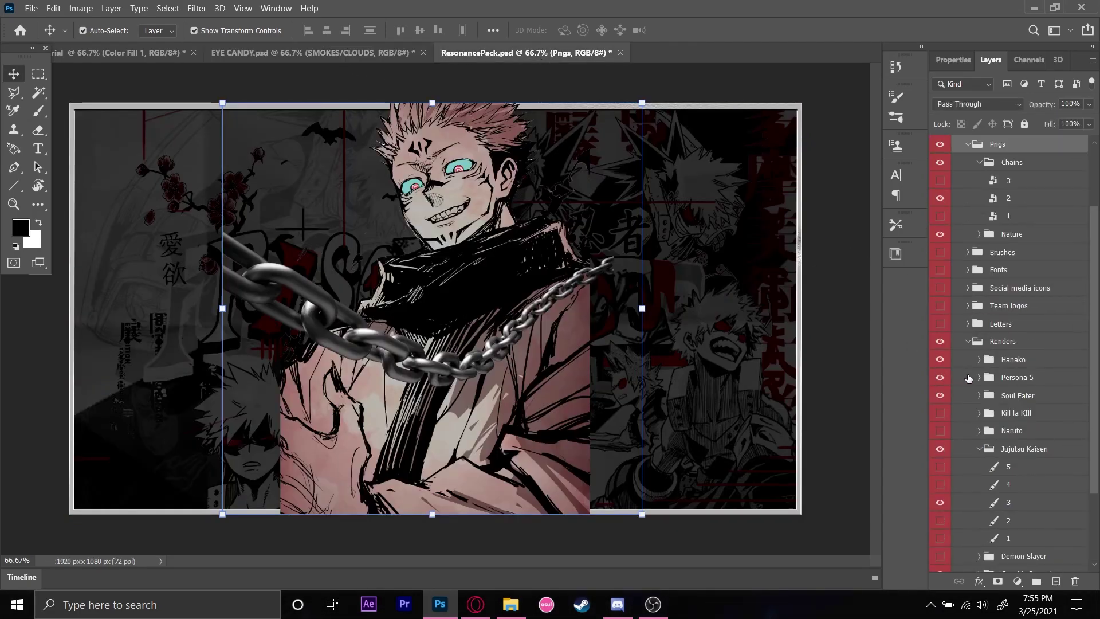
pyautogui.scroll(-2, 968, 378)
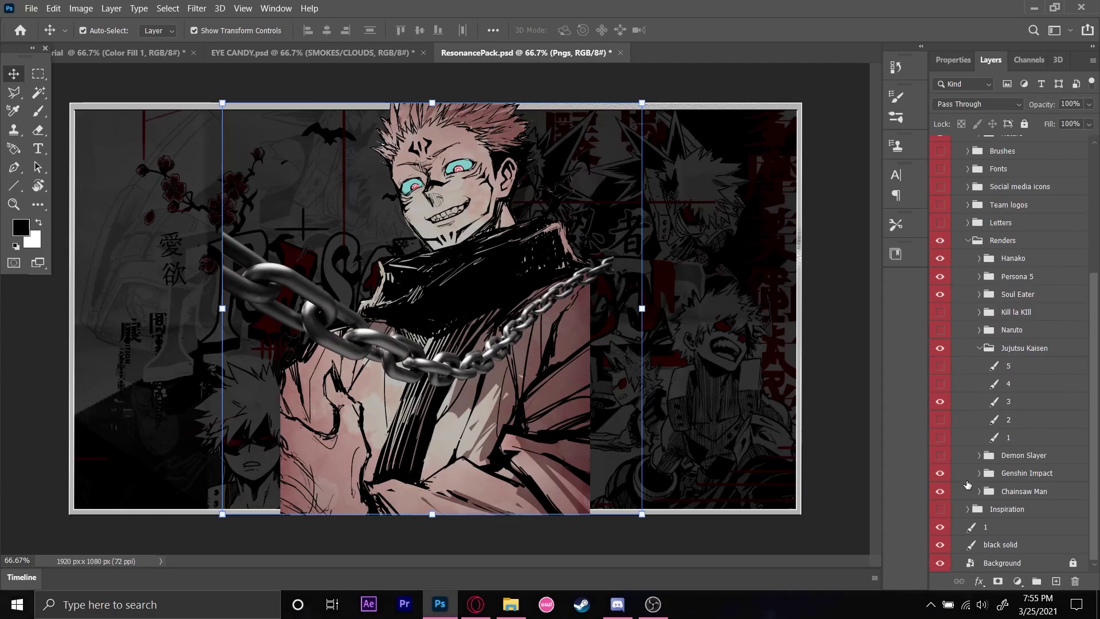
pyautogui.scroll(4, 967, 487)
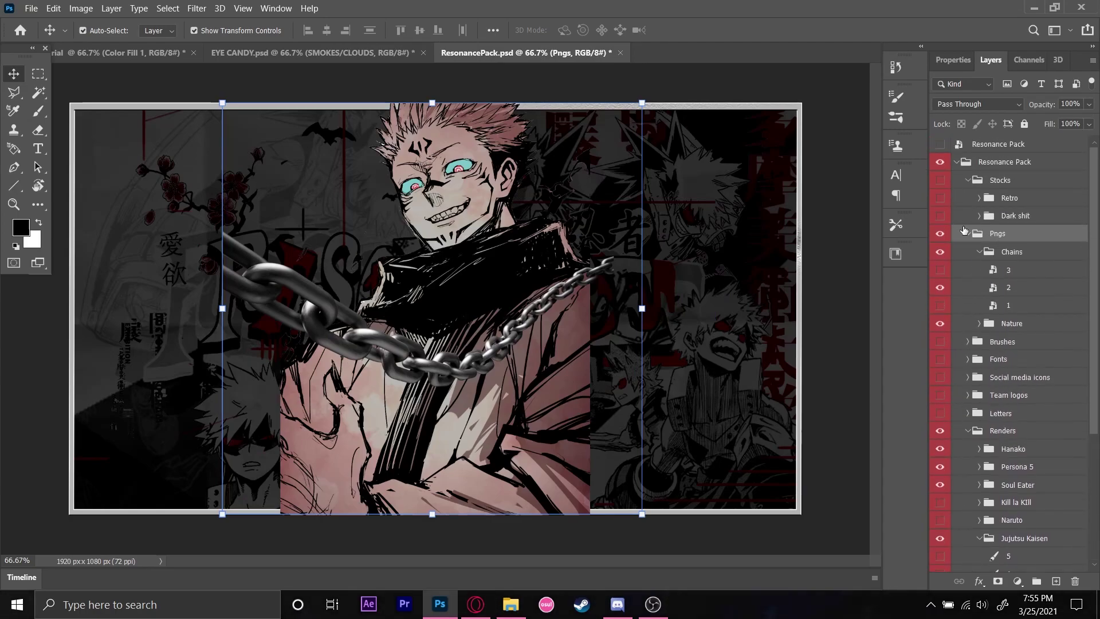
# Step: Preview stocks 6, 5 and 4 of the Dark shit group in ResonancePack.psd and bring stock 5 to the header's left end
pyautogui.click(980, 218)
pyautogui.click(979, 217)
pyautogui.click(941, 271)
pyautogui.click(940, 271)
pyautogui.click(940, 291)
pyautogui.click(940, 293)
pyautogui.click(944, 311)
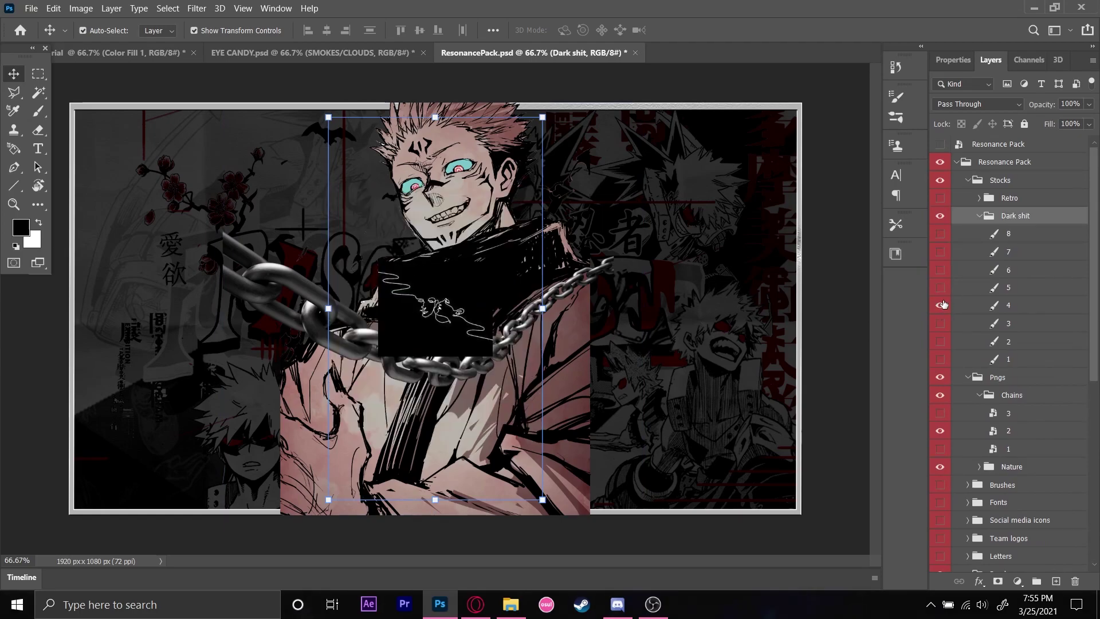
pyautogui.click(942, 304)
pyautogui.click(943, 288)
pyautogui.moveTo(954, 283); pyautogui.dragTo(256, 294)
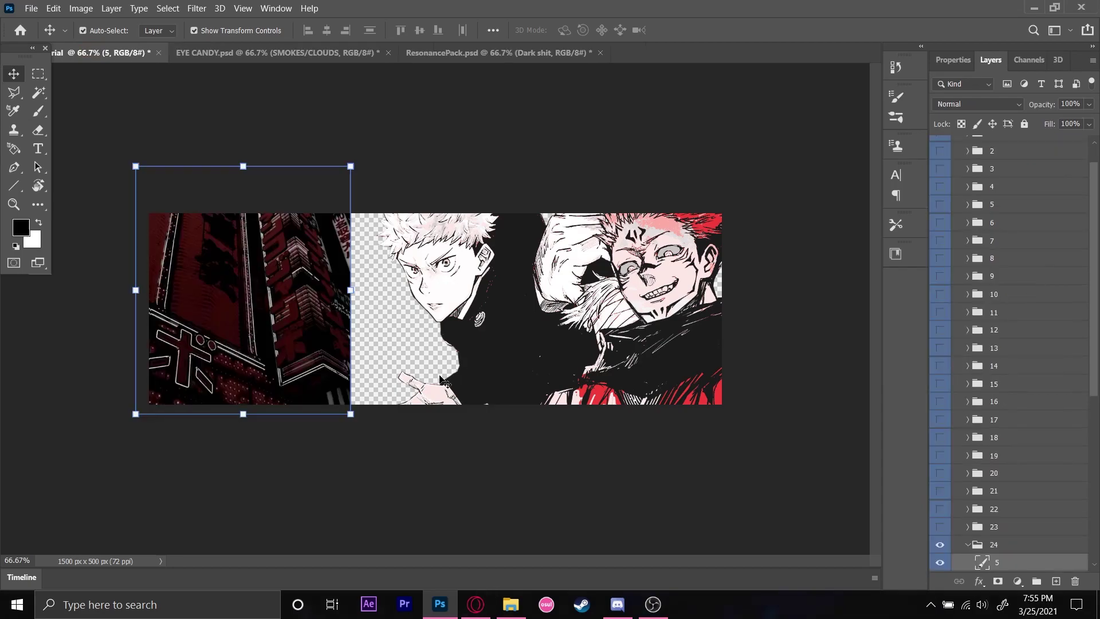
# Step: Try enlarging stock 5 to about 277% so that it spans the whole width of the header
pyautogui.moveTo(350, 416); pyautogui.dragTo(745, 546)
pyautogui.moveTo(537, 440); pyautogui.dragTo(541, 286)
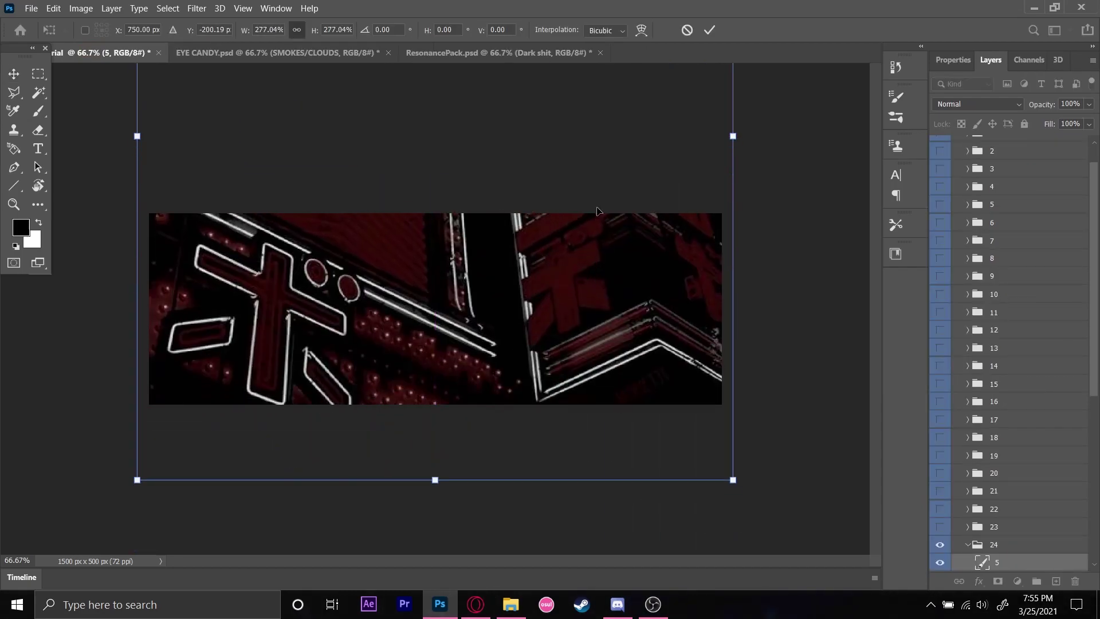
pyautogui.click(706, 32)
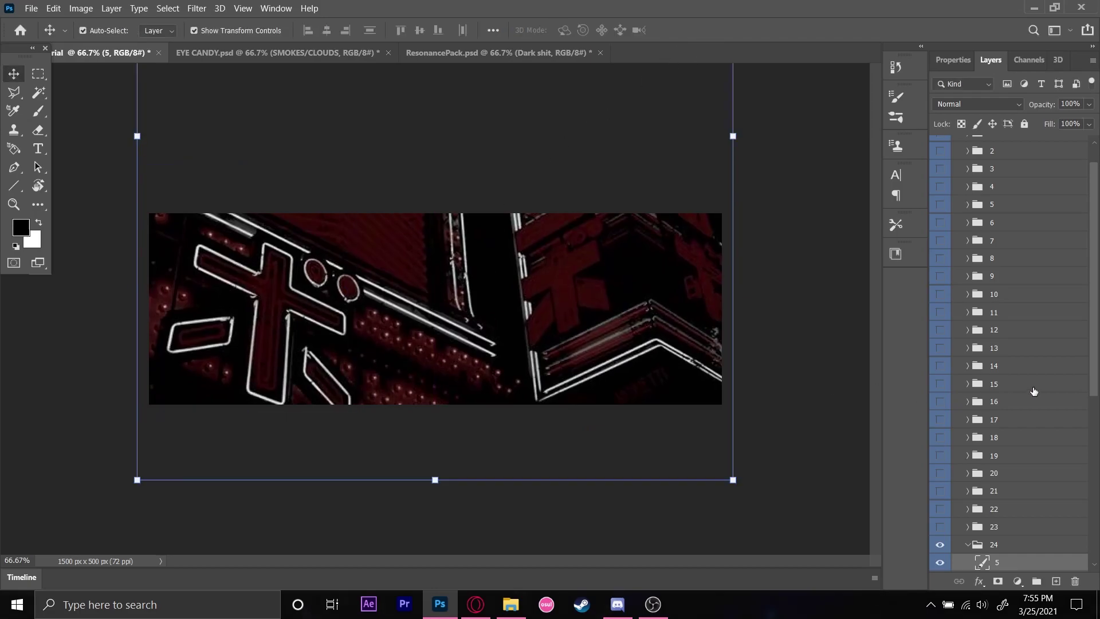
# Step: Check where stock 5 sits in the COLOUR CORRECTIONS group, and undo its enlargement and its placement in the header
pyautogui.scroll(2, 1021, 393)
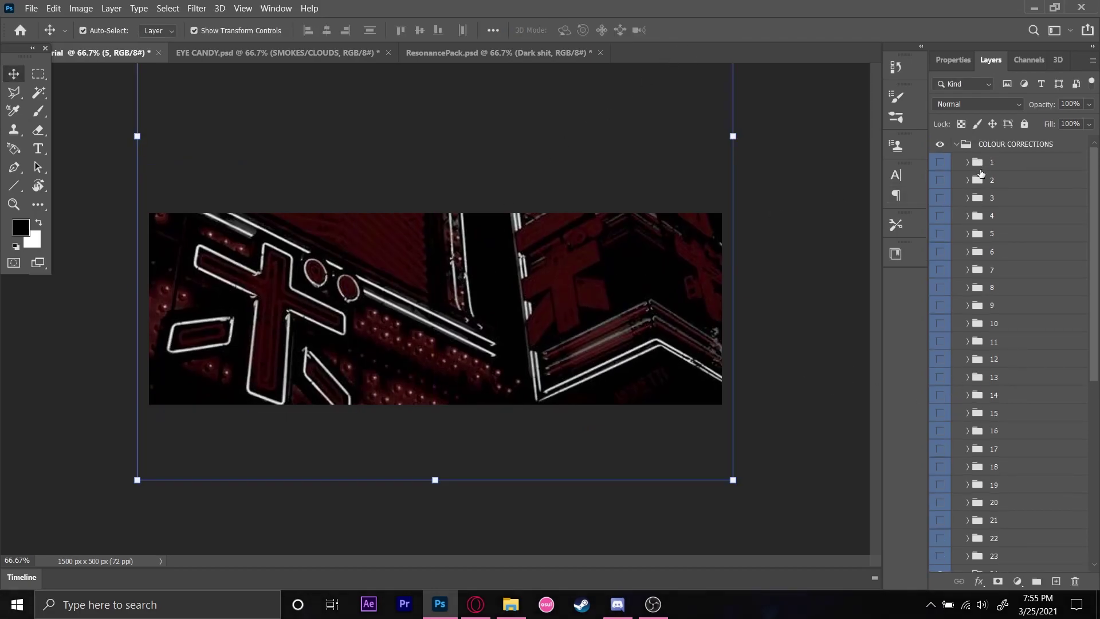
pyautogui.click(953, 148)
pyautogui.click(956, 145)
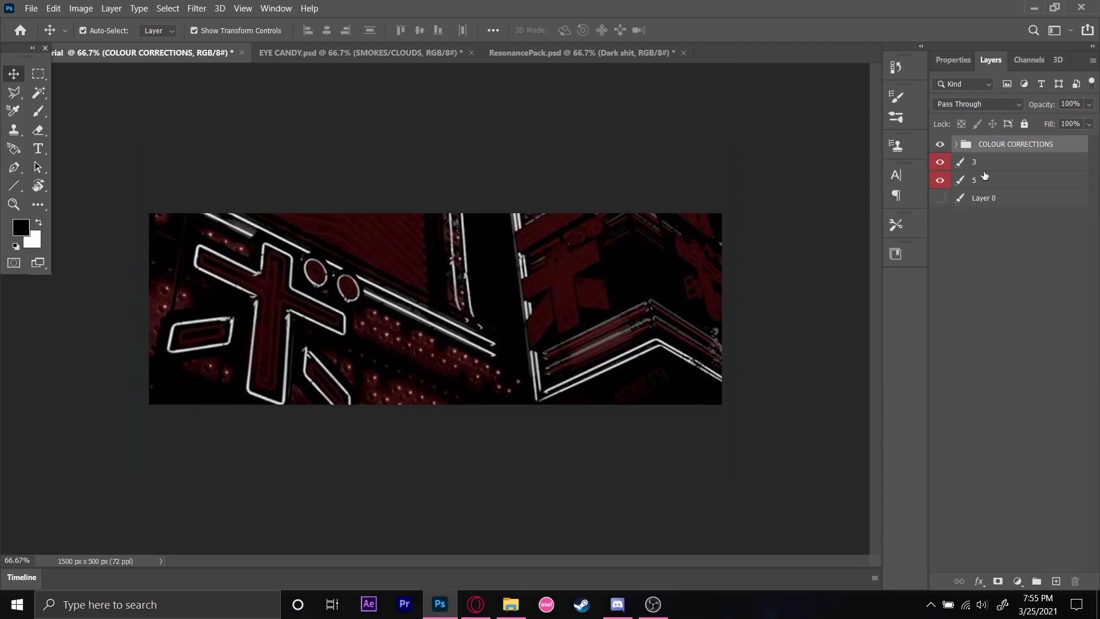
pyautogui.click(986, 169)
pyautogui.click(956, 146)
pyautogui.scroll(-3, 1014, 396)
pyautogui.scroll(-3, 1015, 399)
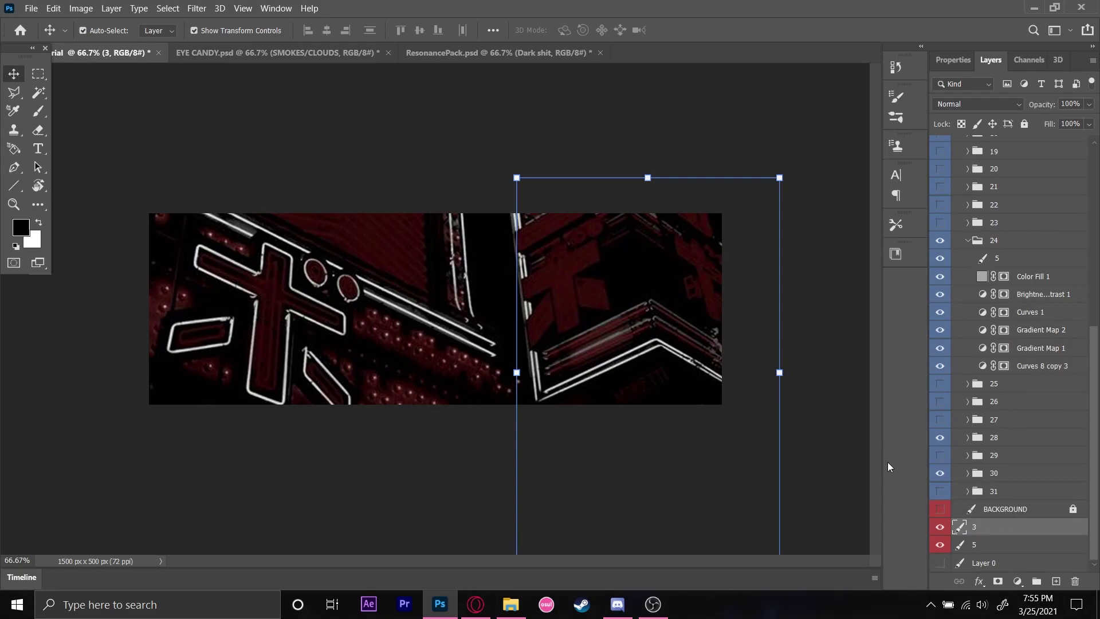
pyautogui.hotkey('ctrl', 'z')
pyautogui.hotkey('ctrl', 'z')
pyautogui.hotkey('ctrl', 'z')
pyautogui.hotkey('ctrl', 'z')
pyautogui.hotkey('ctrl', 'z')
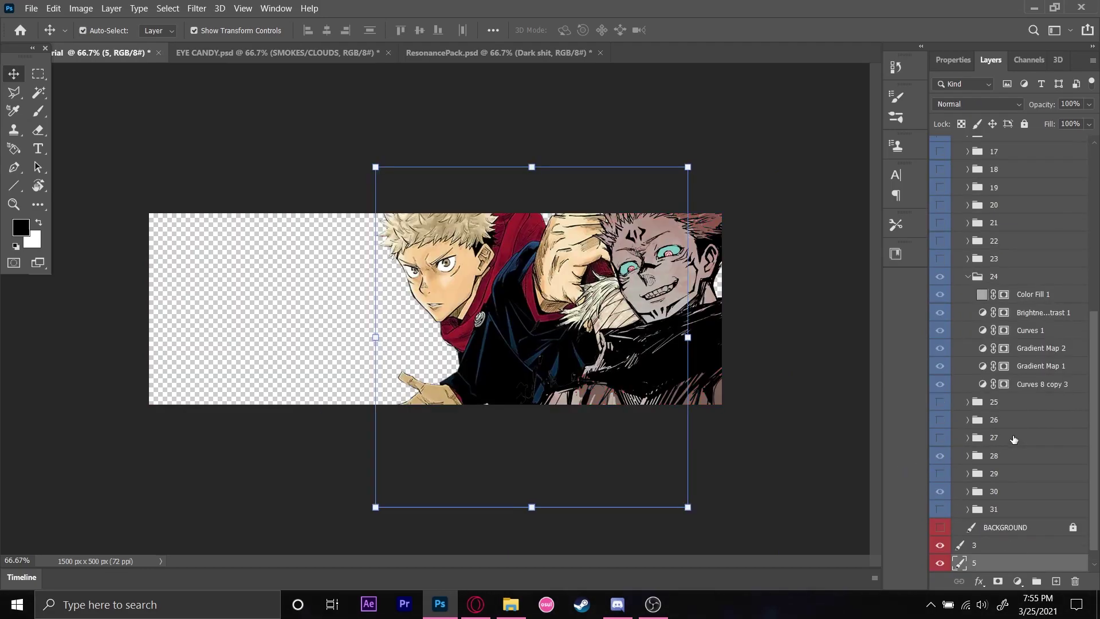
# Step: Collapse the COLOUR CORRECTIONS group and copy the Dark shit group from ResonancePack.psd into the header document
pyautogui.scroll(3, 1017, 438)
pyautogui.scroll(-4, 1020, 438)
pyautogui.scroll(1, 1021, 439)
pyautogui.scroll(6, 966, 407)
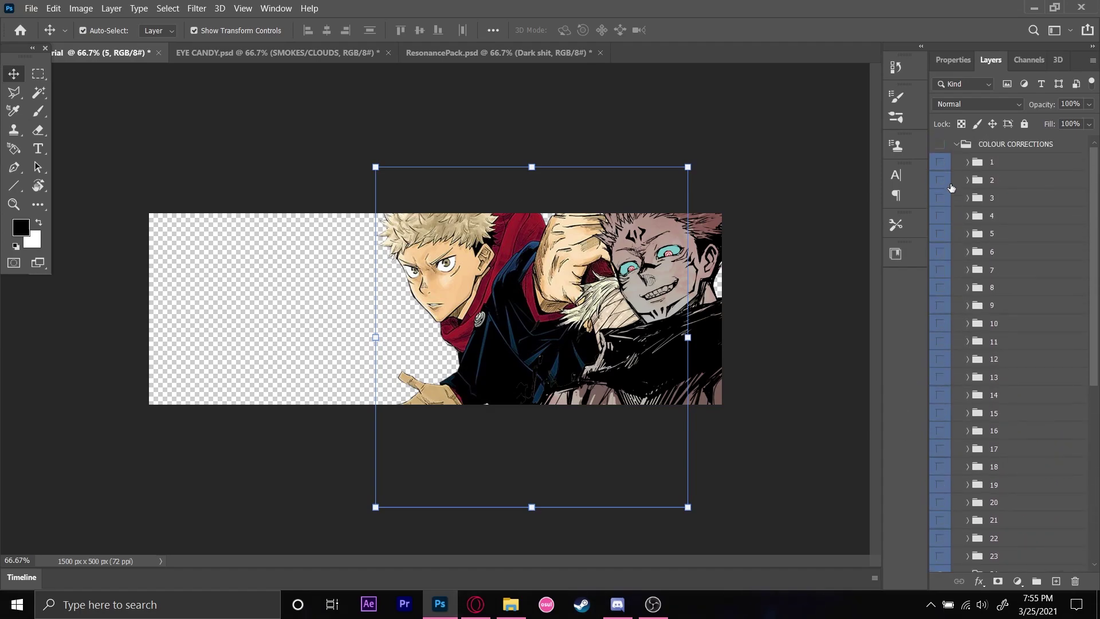
pyautogui.click(957, 145)
pyautogui.click(535, 54)
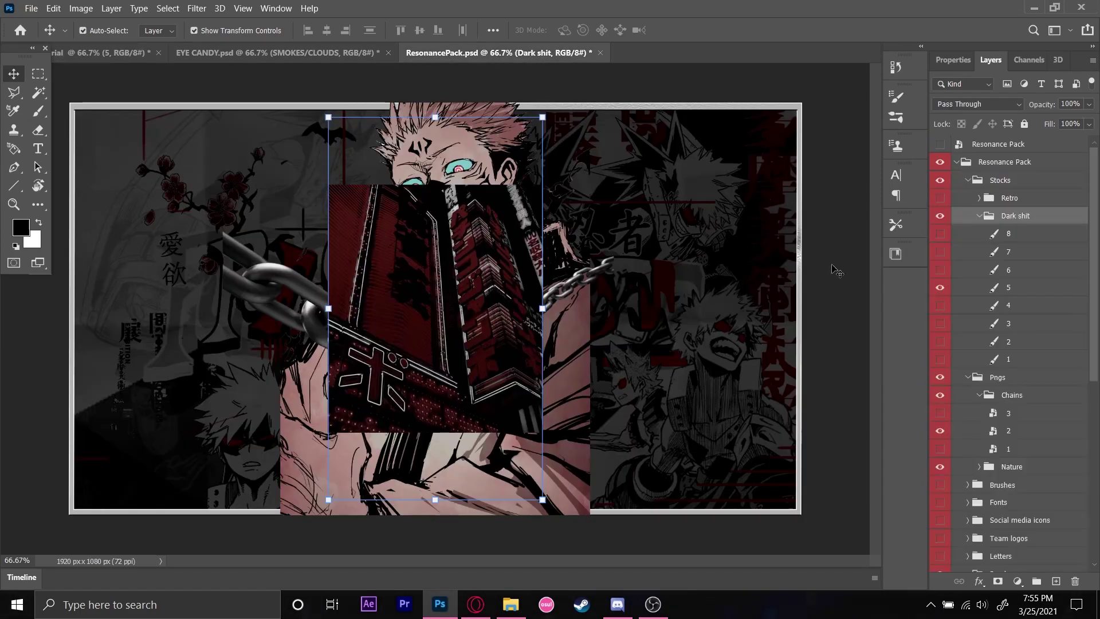
pyautogui.moveTo(945, 214); pyautogui.dragTo(178, 248)
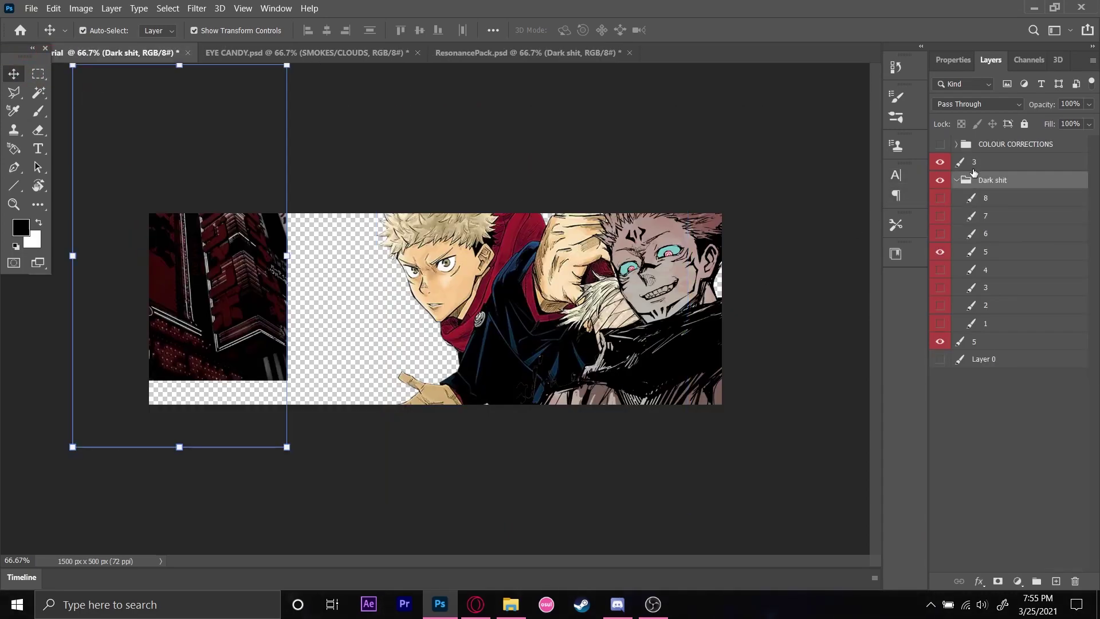
# Step: Move stock 5 out of the Dark shit group to just below render 3, and delete the rest of the group
pyautogui.click(956, 181)
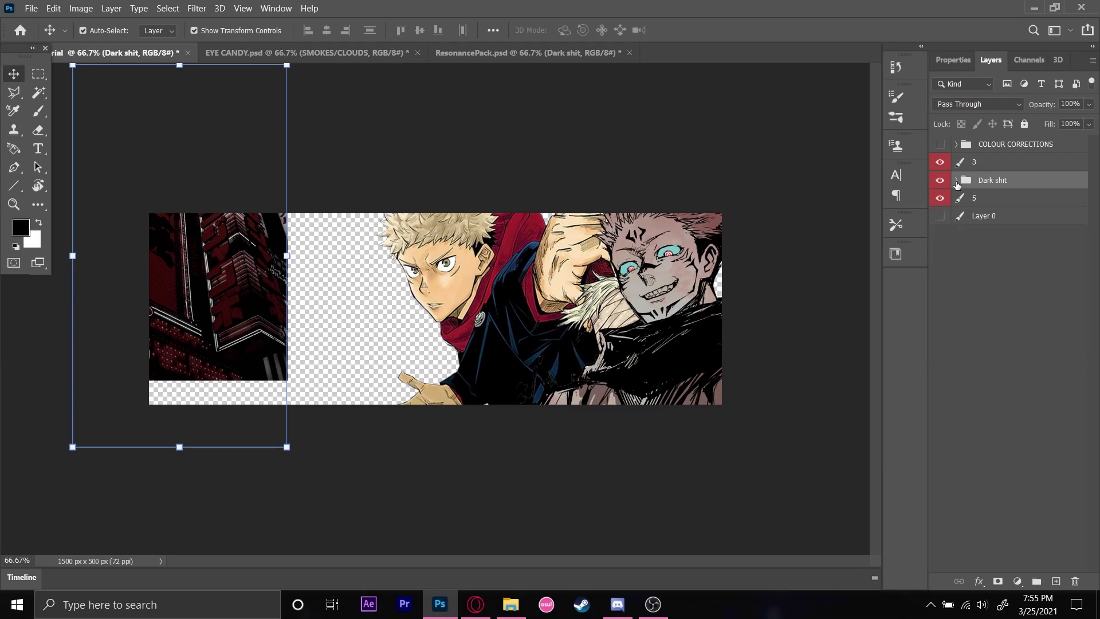
pyautogui.click(956, 181)
pyautogui.moveTo(969, 253); pyautogui.dragTo(953, 168)
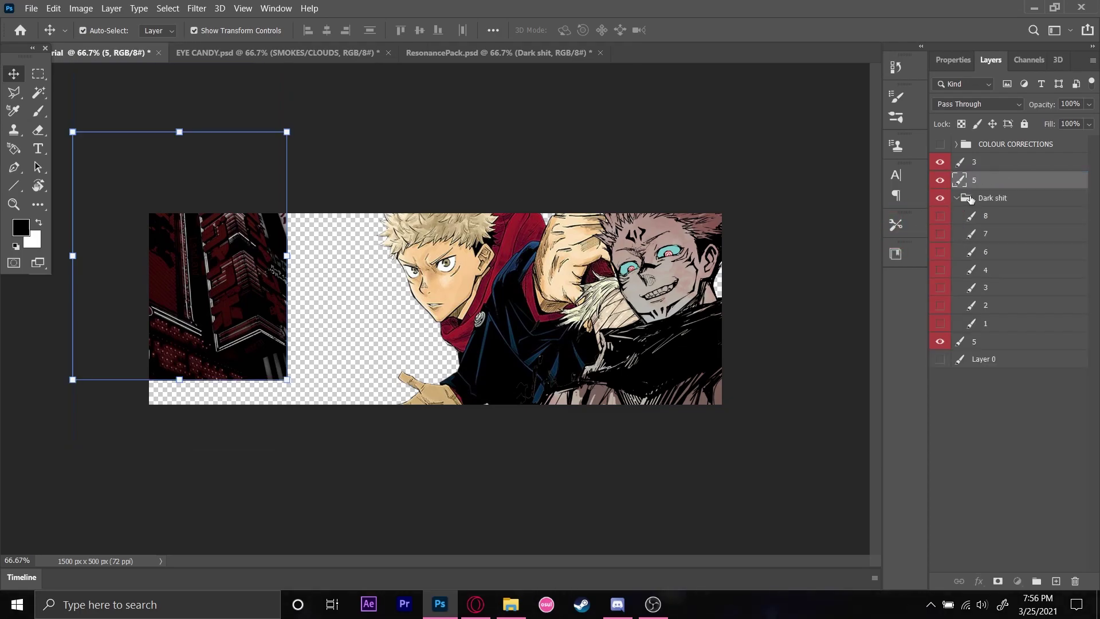
pyautogui.click(970, 200)
pyautogui.press('Delete')
# Step: Rotate stock 5 counterclockwise at the header's left end and make the COLOUR CORRECTIONS group visible
pyautogui.click(267, 331)
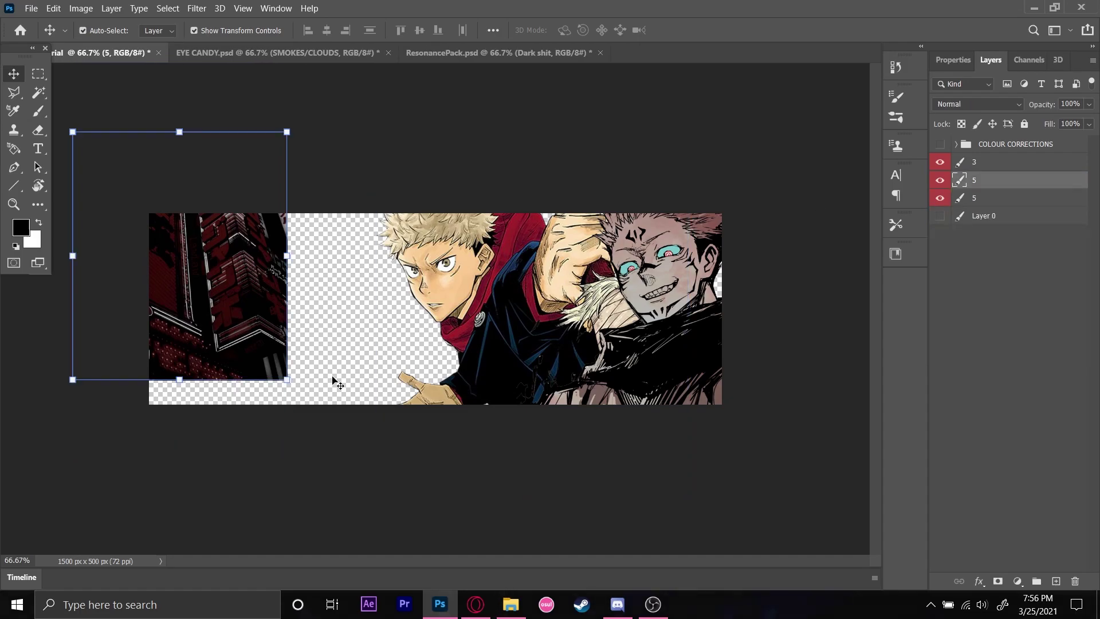
pyautogui.moveTo(300, 389); pyautogui.dragTo(341, 333)
pyautogui.click(939, 145)
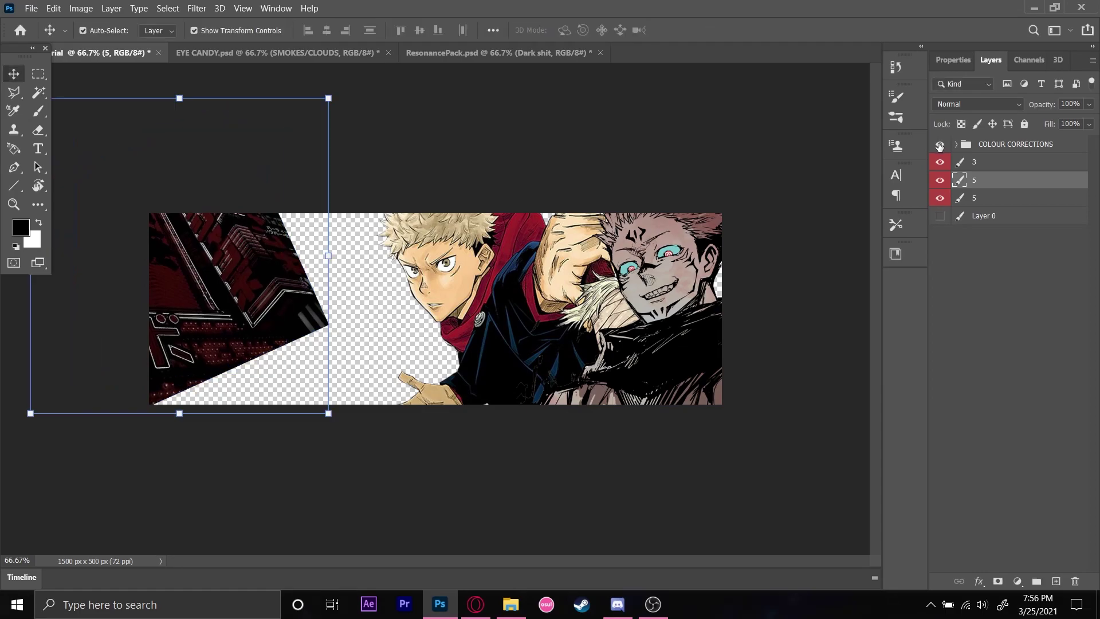
# Step: Enlarge stock 5 to about 164%, rotate it about 12.6° over the header's left half and put it beneath render 5
pyautogui.moveTo(332, 416); pyautogui.dragTo(602, 534)
pyautogui.moveTo(385, 428); pyautogui.dragTo(372, 321)
pyautogui.moveTo(532, 175); pyautogui.dragTo(533, 237)
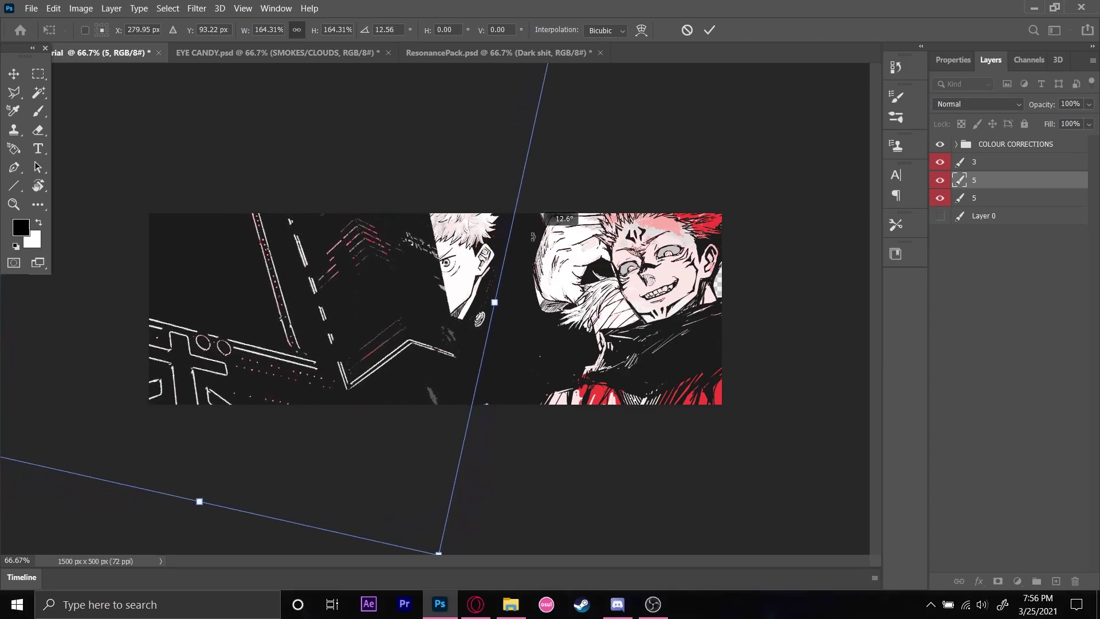
pyautogui.moveTo(366, 297); pyautogui.dragTo(377, 280)
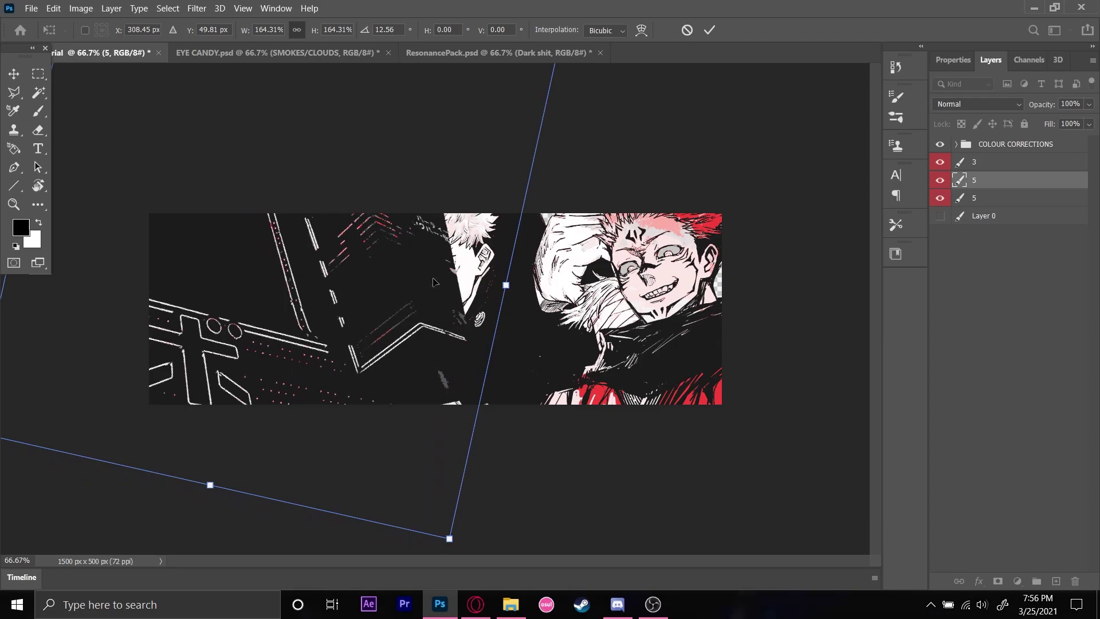
pyautogui.click(995, 198)
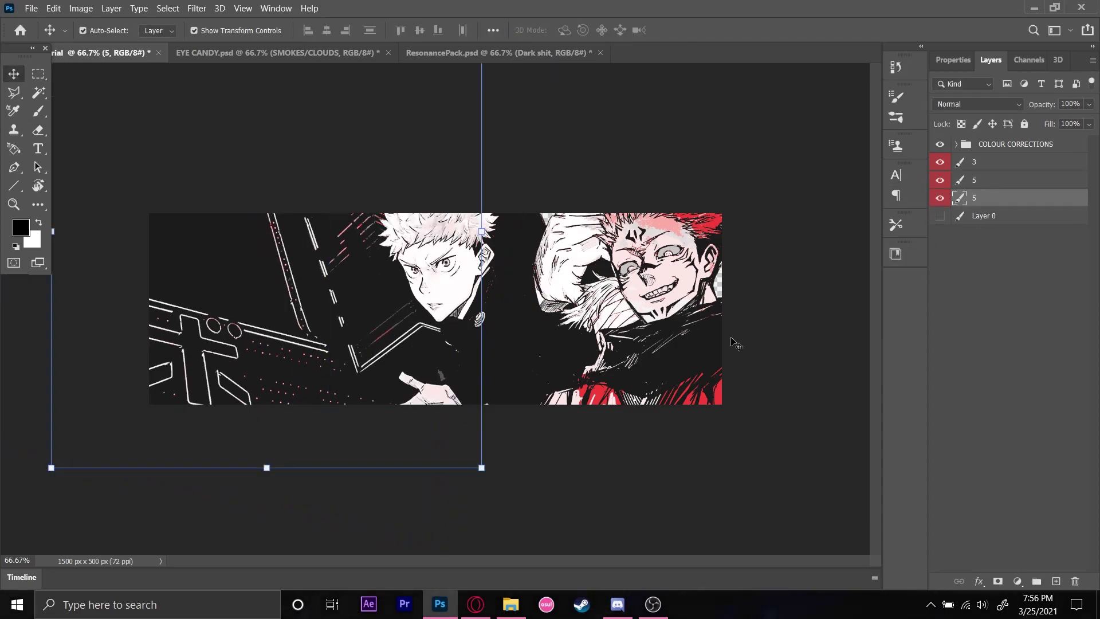
# Step: Preview stocks 4, 3, 2 and 1 of the Dark shit group in ResonancePack.psd for more background material
pyautogui.rightClick(273, 302)
pyautogui.click(535, 51)
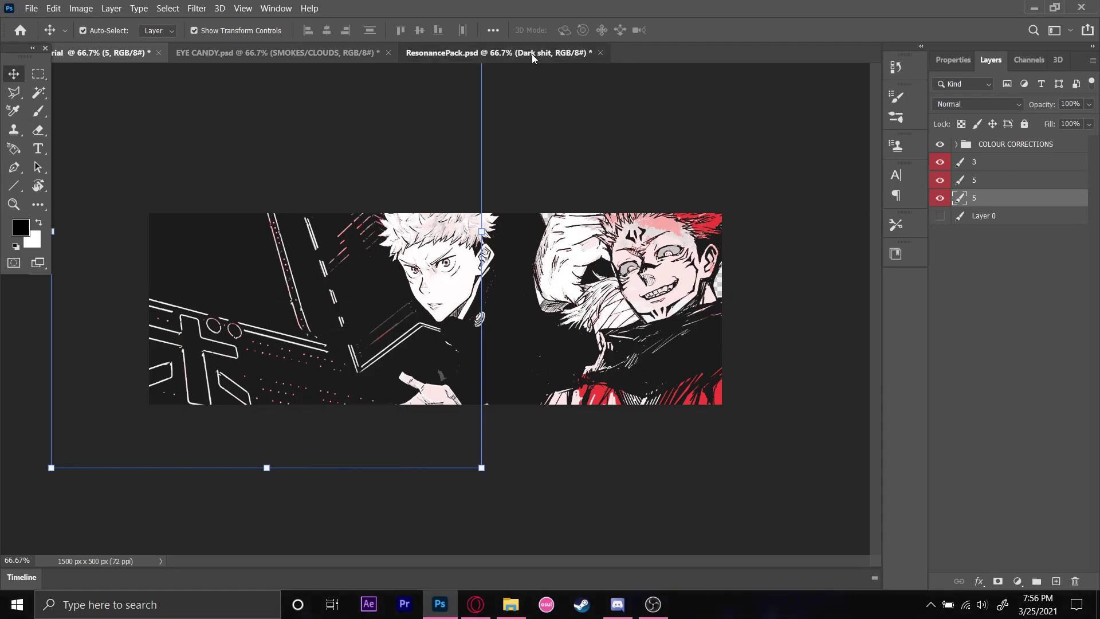
pyautogui.click(532, 54)
pyautogui.click(940, 305)
pyautogui.click(939, 306)
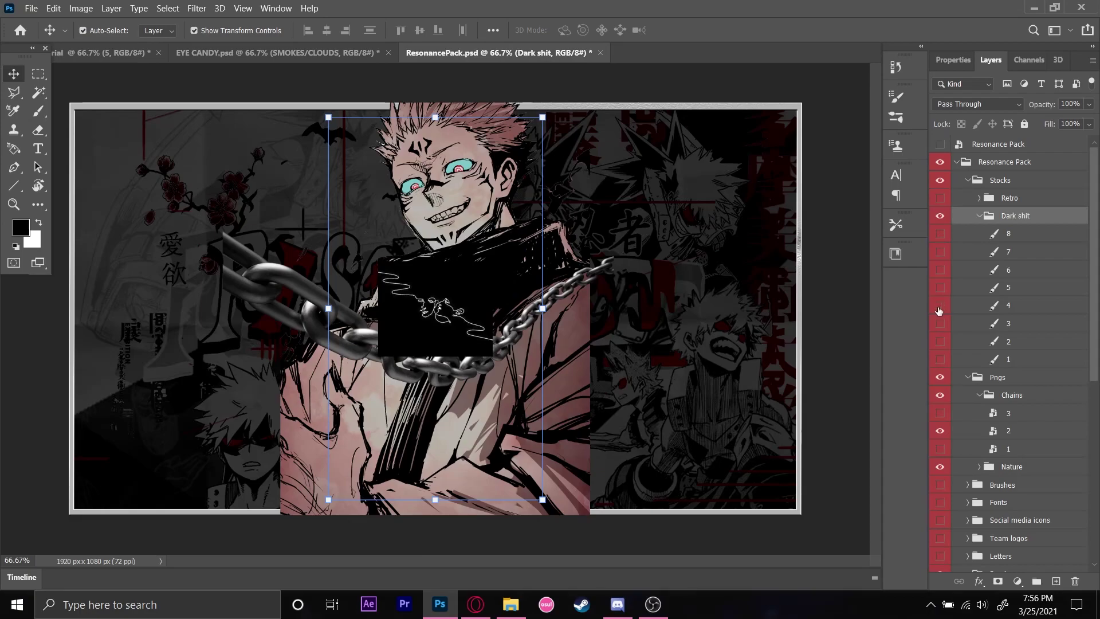
pyautogui.click(940, 324)
pyautogui.click(934, 349)
pyautogui.click(934, 349)
pyautogui.moveTo(937, 349); pyautogui.dragTo(937, 359)
pyautogui.click(938, 346)
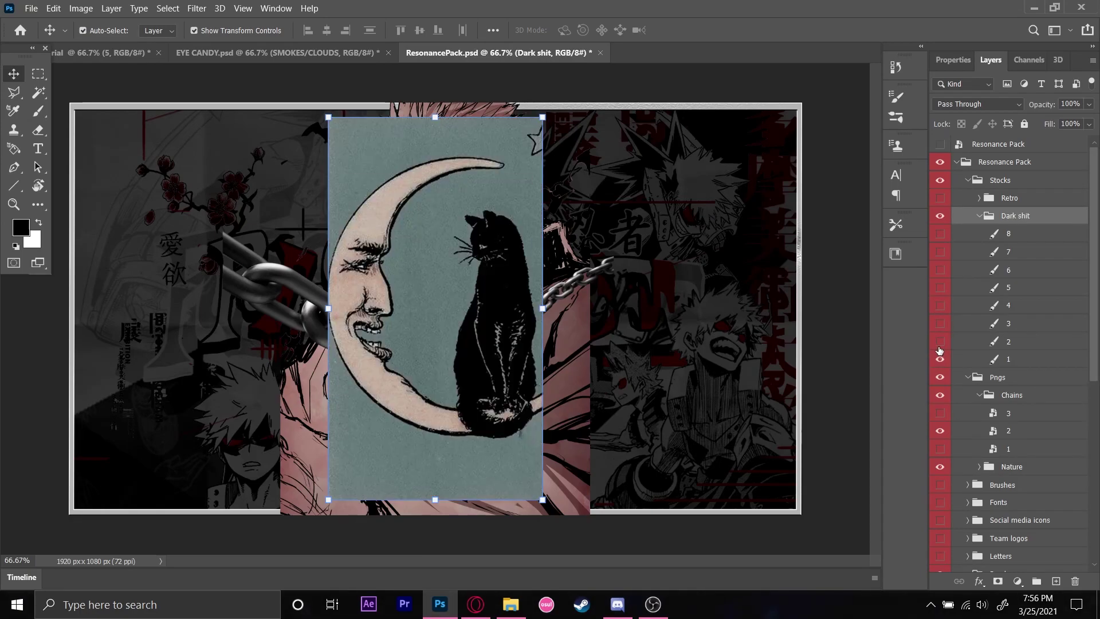
pyautogui.click(939, 341)
pyautogui.click(940, 359)
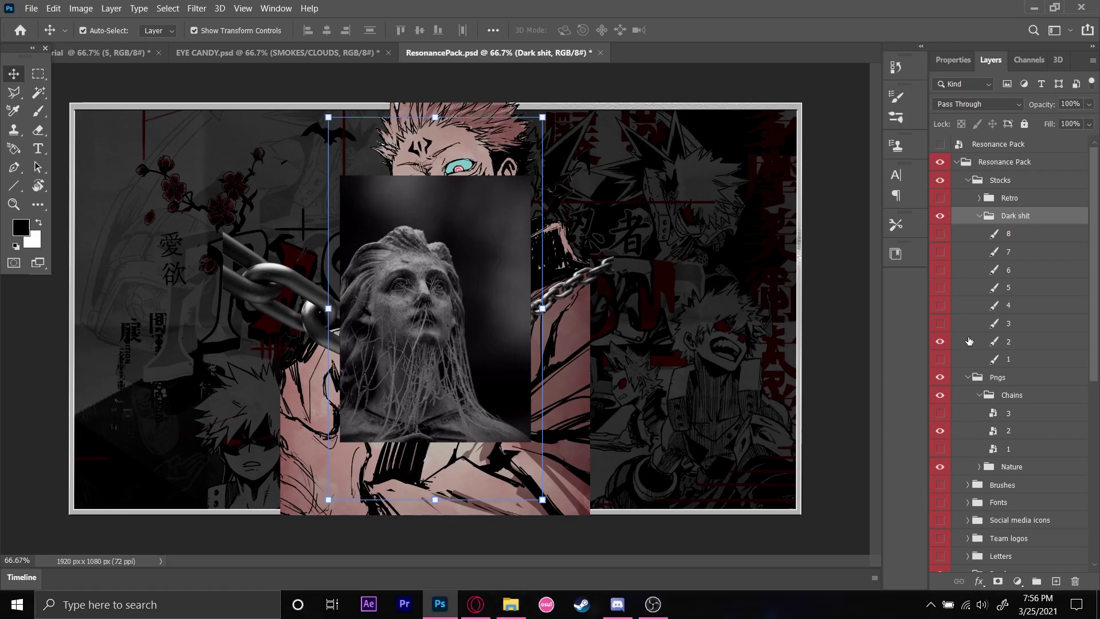
pyautogui.click(939, 341)
# Step: Preview the Fonts, Social media icons and Letters groups in ResonancePack.psd
pyautogui.scroll(-4, 956, 349)
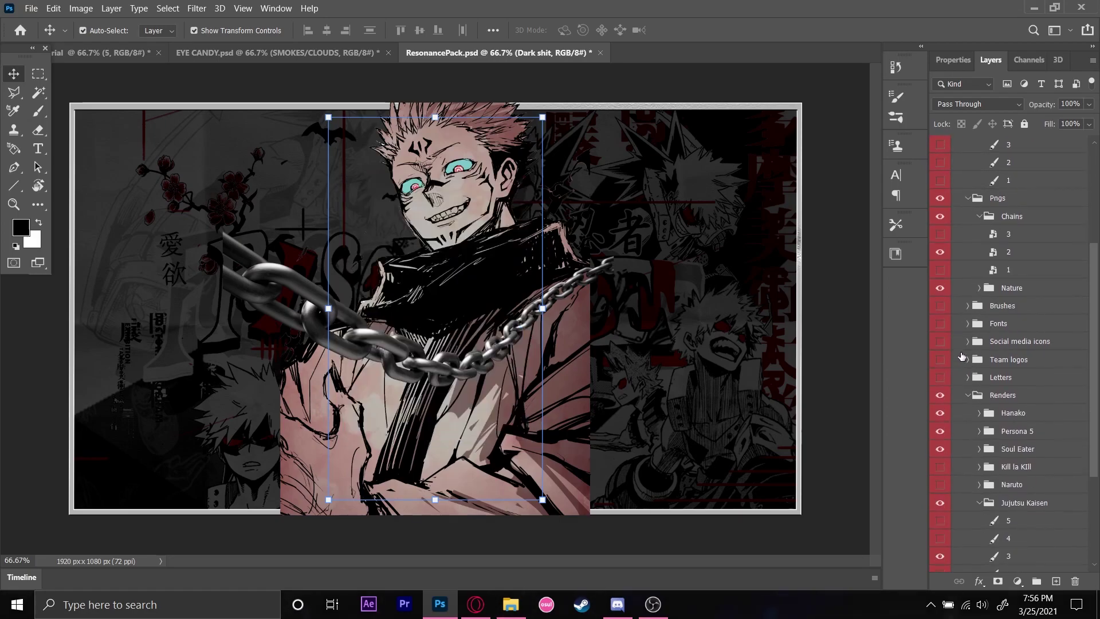
pyautogui.click(939, 324)
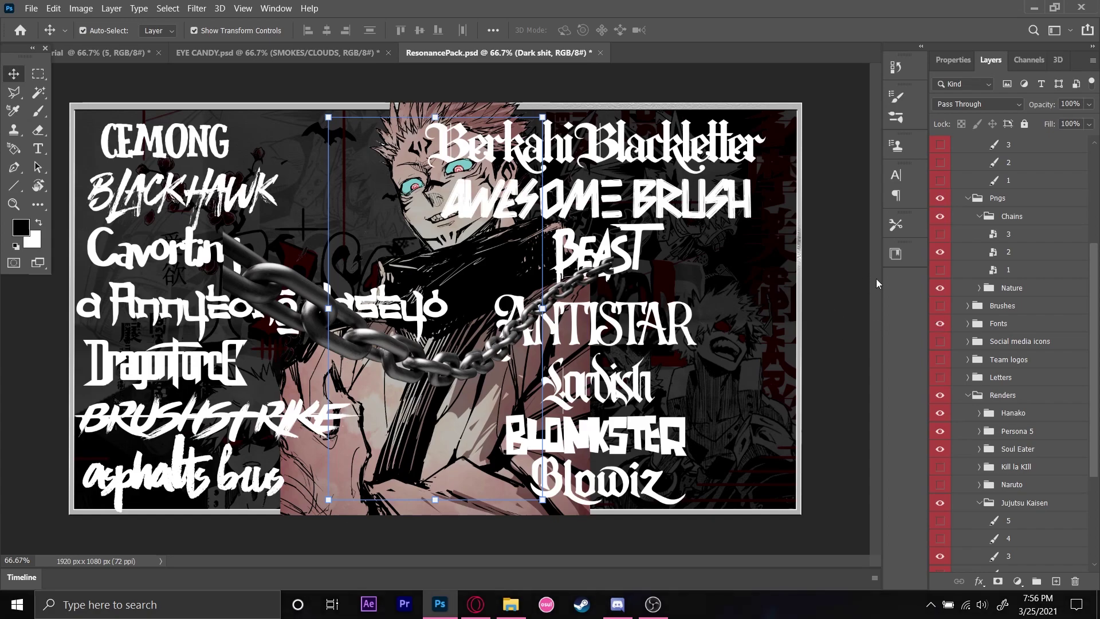
pyautogui.click(939, 323)
pyautogui.click(939, 341)
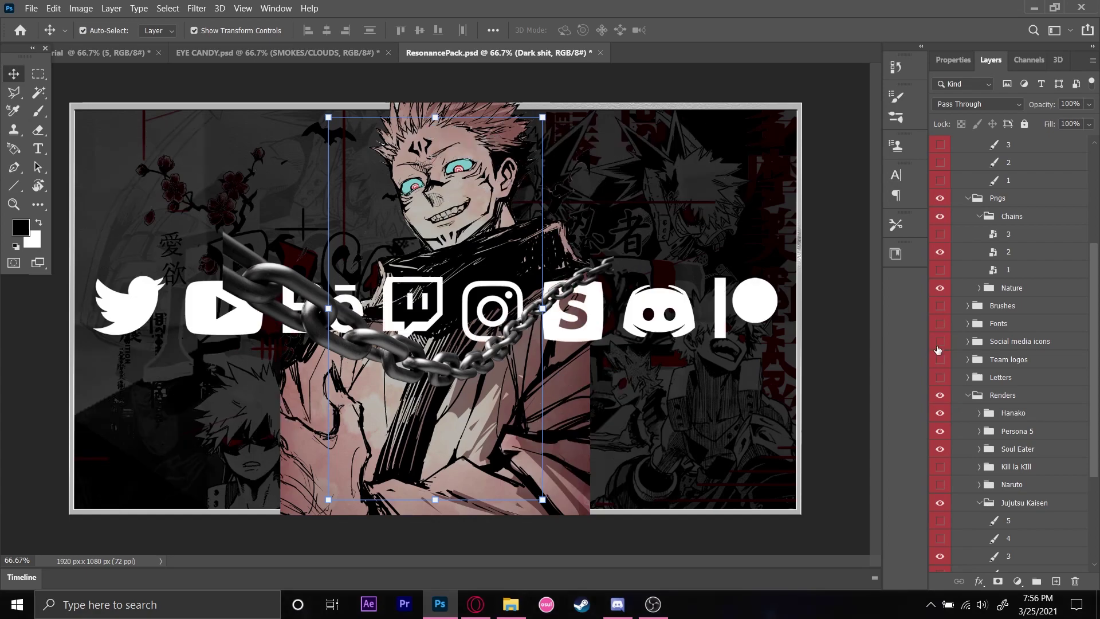
pyautogui.click(939, 342)
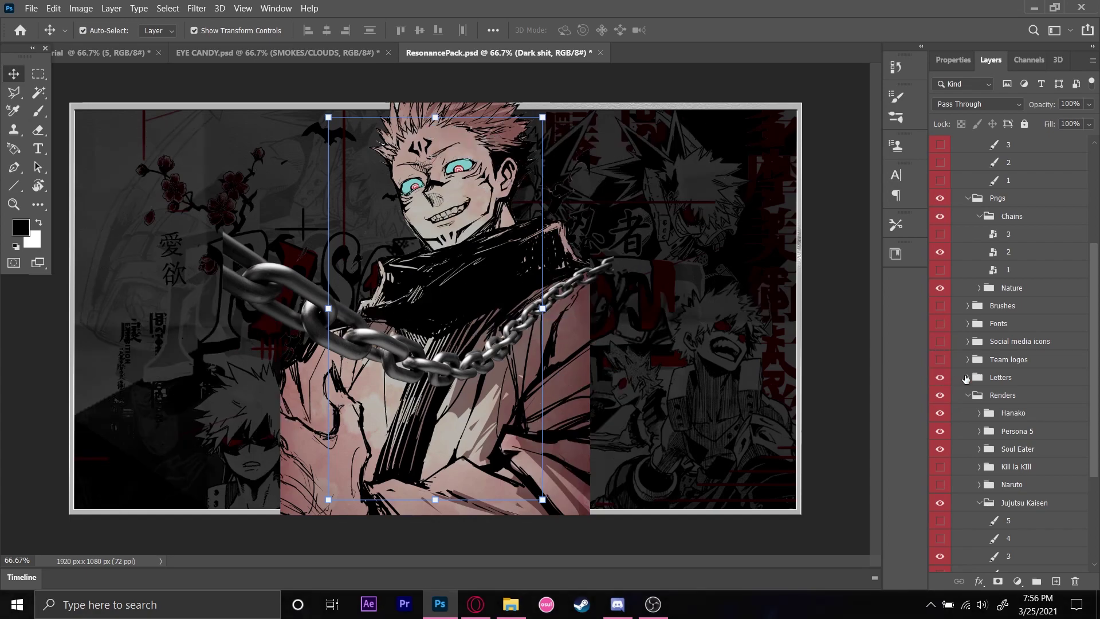
pyautogui.click(966, 378)
pyautogui.click(966, 378)
pyautogui.click(940, 395)
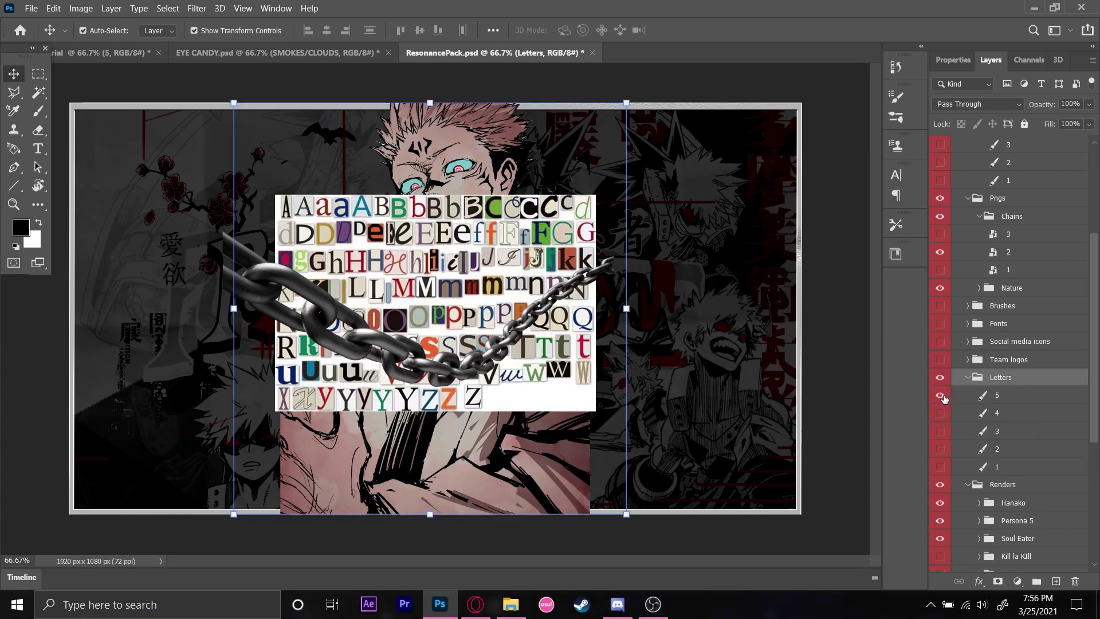
pyautogui.click(939, 377)
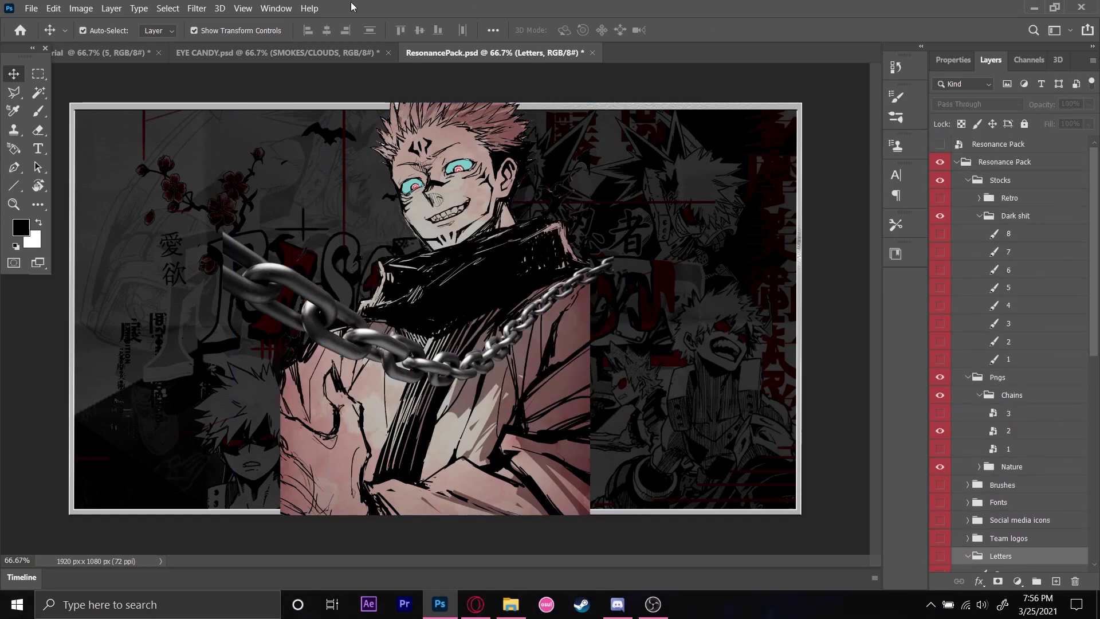
# Step: In EYE CANDY.psd, collapse COLOUR CORRECTIONS and switch the visible assets from 3D LIQUIDS and BRUSHS/SPLATTERS to SHAPES
pyautogui.click(367, 52)
pyautogui.scroll(-3, 936, 352)
pyautogui.scroll(7, 945, 315)
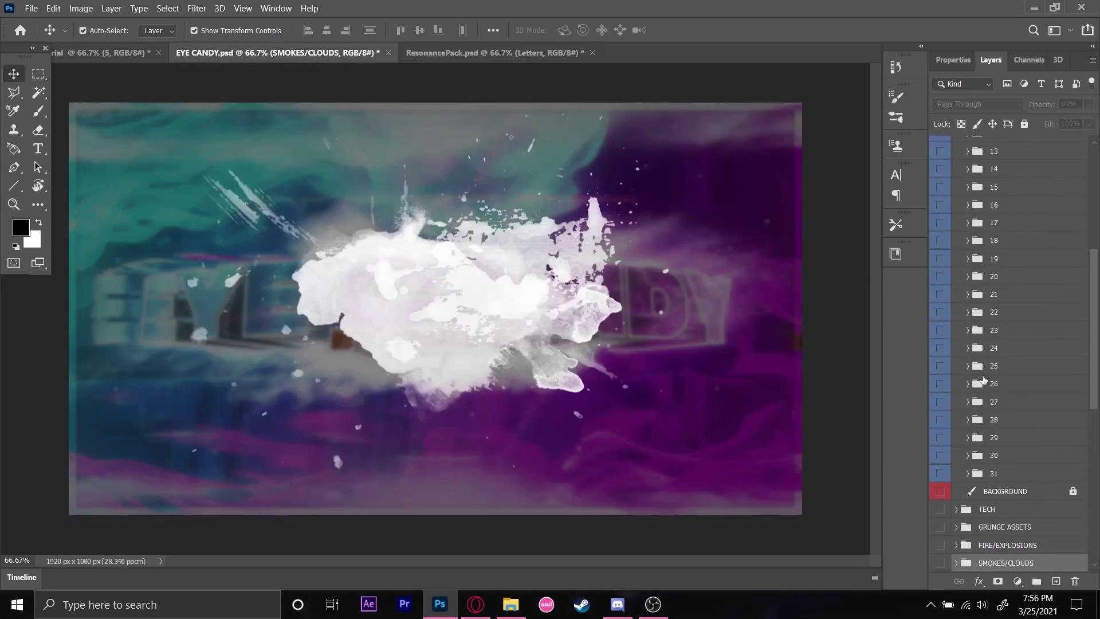
pyautogui.scroll(2, 959, 239)
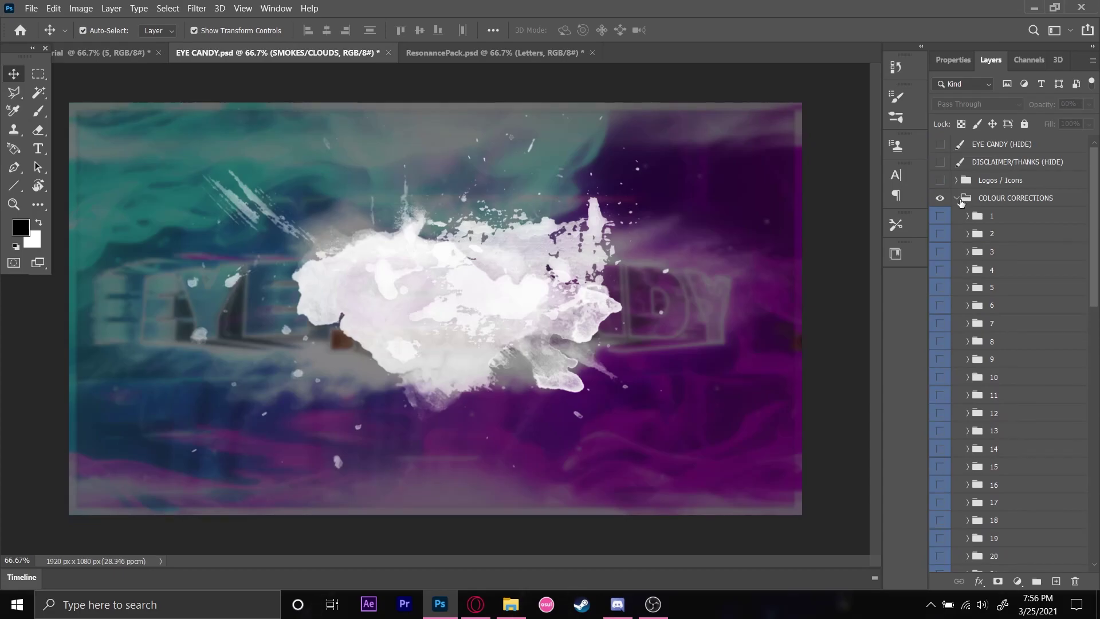
pyautogui.click(965, 199)
pyautogui.click(956, 198)
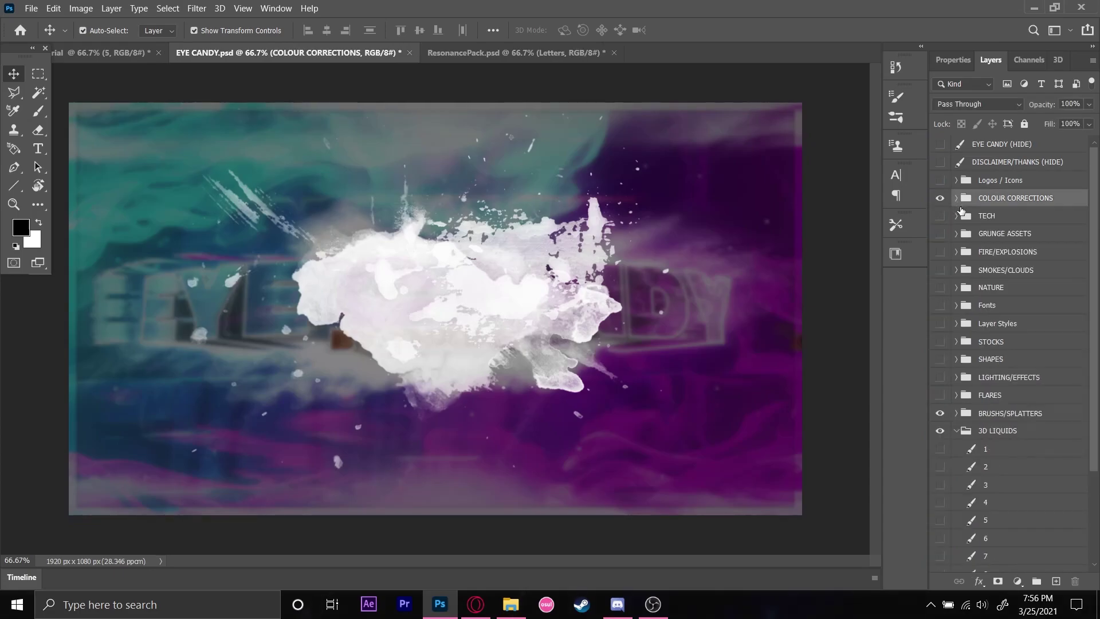
pyautogui.click(939, 431)
pyautogui.click(939, 410)
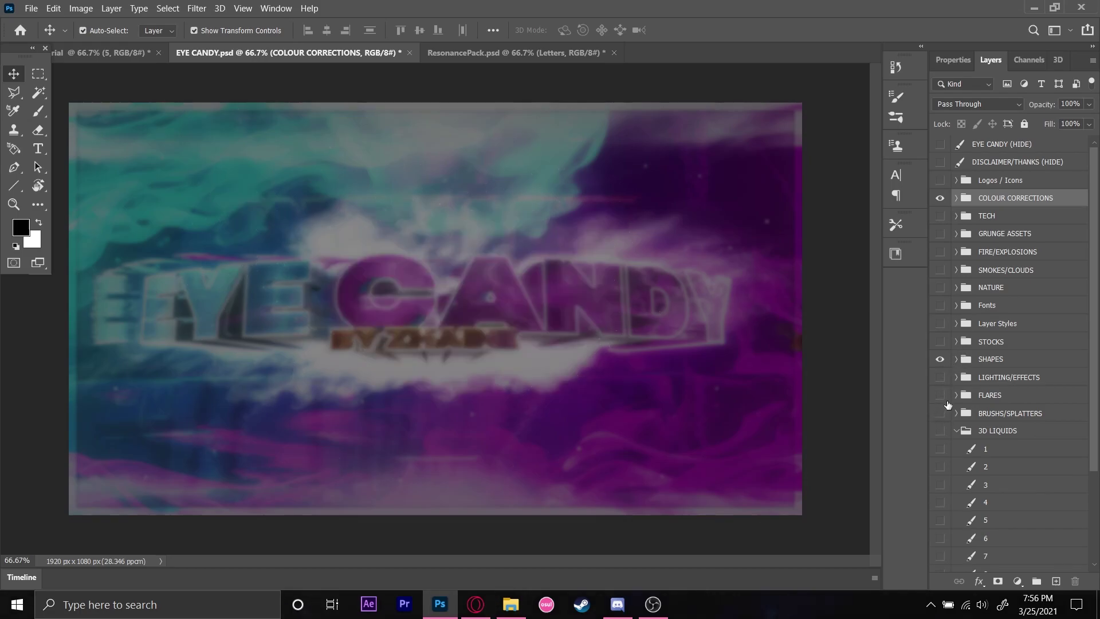
# Step: Expand the SHAPES group and preview shapes 2, 3, 5, 6, 7 and 8 one at a time
pyautogui.click(956, 360)
pyautogui.click(940, 395)
pyautogui.click(940, 413)
pyautogui.click(940, 413)
pyautogui.click(939, 448)
pyautogui.click(939, 449)
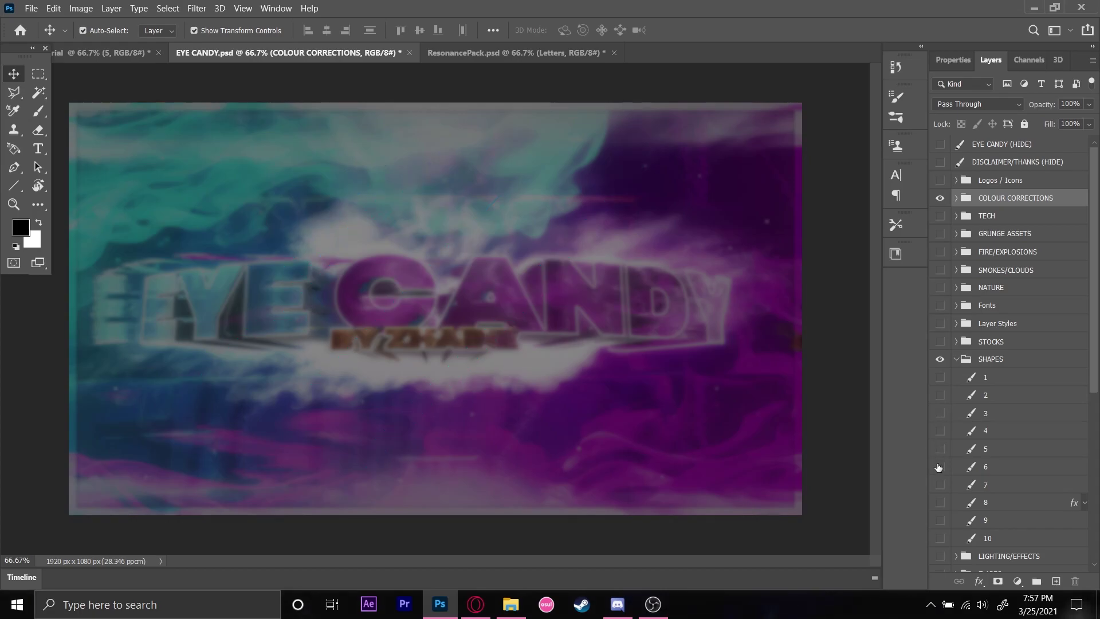
pyautogui.click(939, 466)
pyautogui.click(940, 467)
pyautogui.click(939, 485)
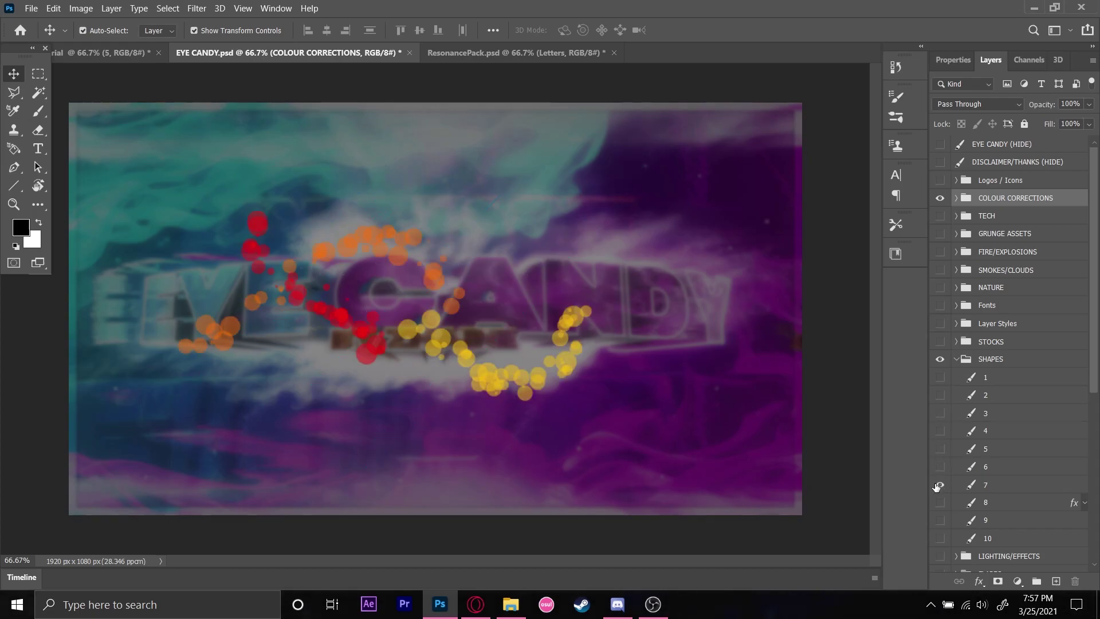
pyautogui.click(940, 503)
pyautogui.click(939, 503)
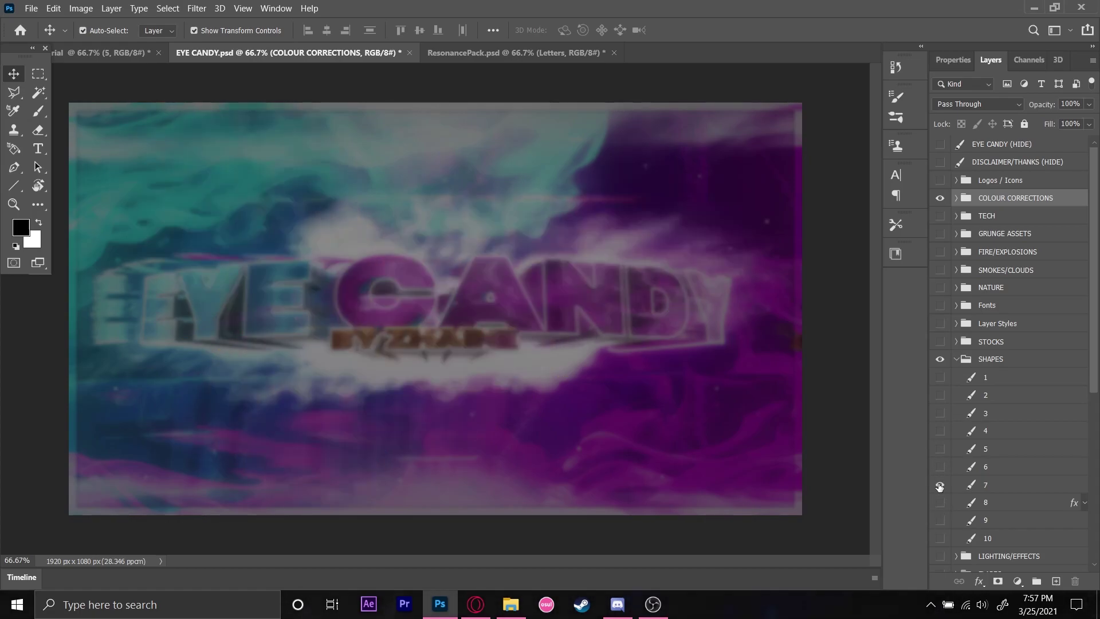
# Step: Bring shape 7 from EYE CANDY.psd into the header and place it over the background beside render 3's face and hand
pyautogui.click(939, 485)
pyautogui.moveTo(968, 483); pyautogui.dragTo(312, 290)
pyautogui.click(392, 353)
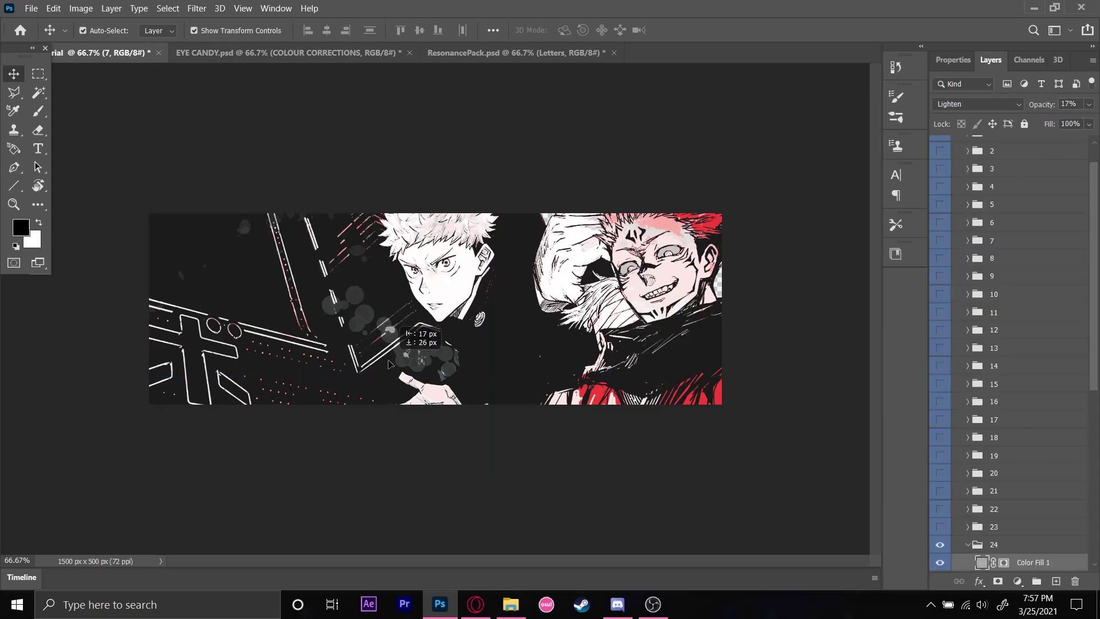
pyautogui.scroll(2, 1037, 212)
pyautogui.click(953, 146)
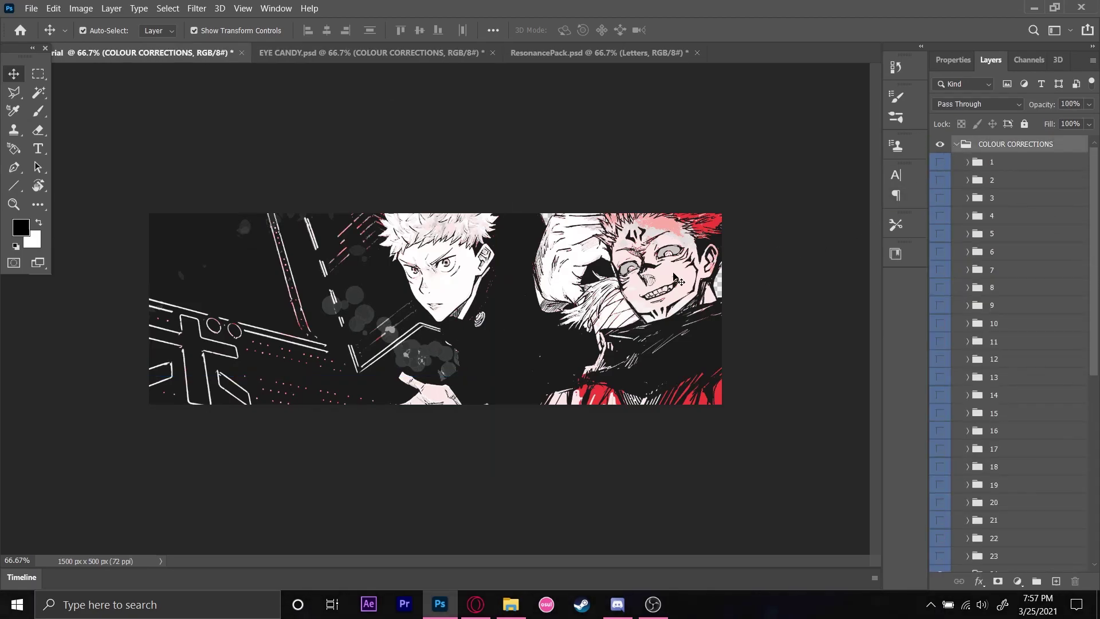
# Step: Collapse the COLOUR CORRECTIONS group in the header and delete the shape 7 layer
pyautogui.click(440, 354)
pyautogui.scroll(2, 994, 184)
pyautogui.click(957, 144)
pyautogui.click(957, 144)
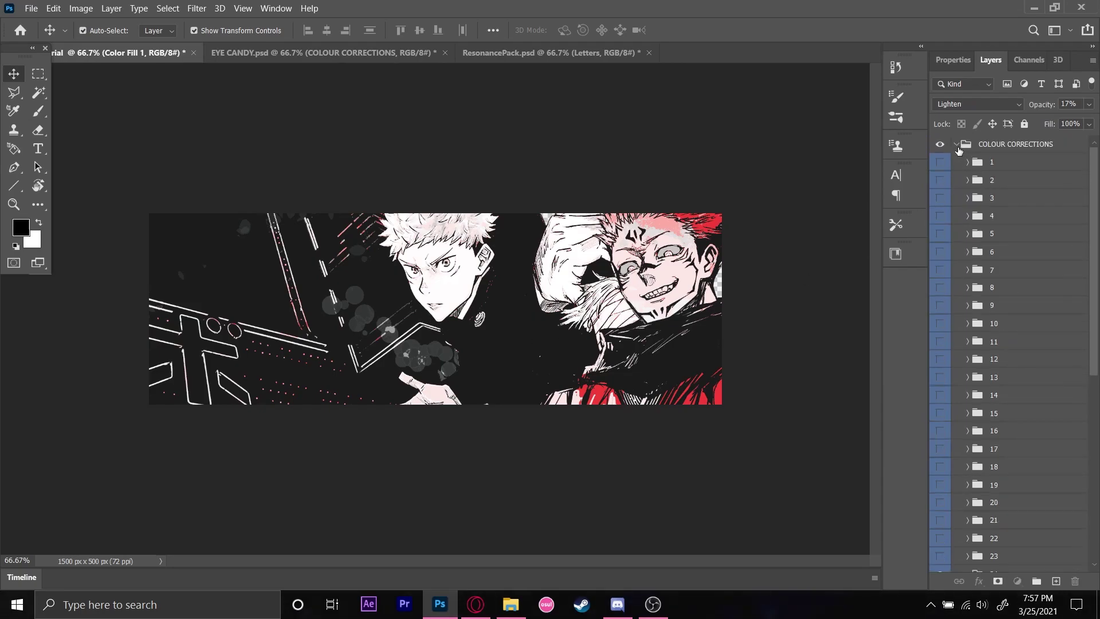
pyautogui.click(957, 145)
pyautogui.click(970, 198)
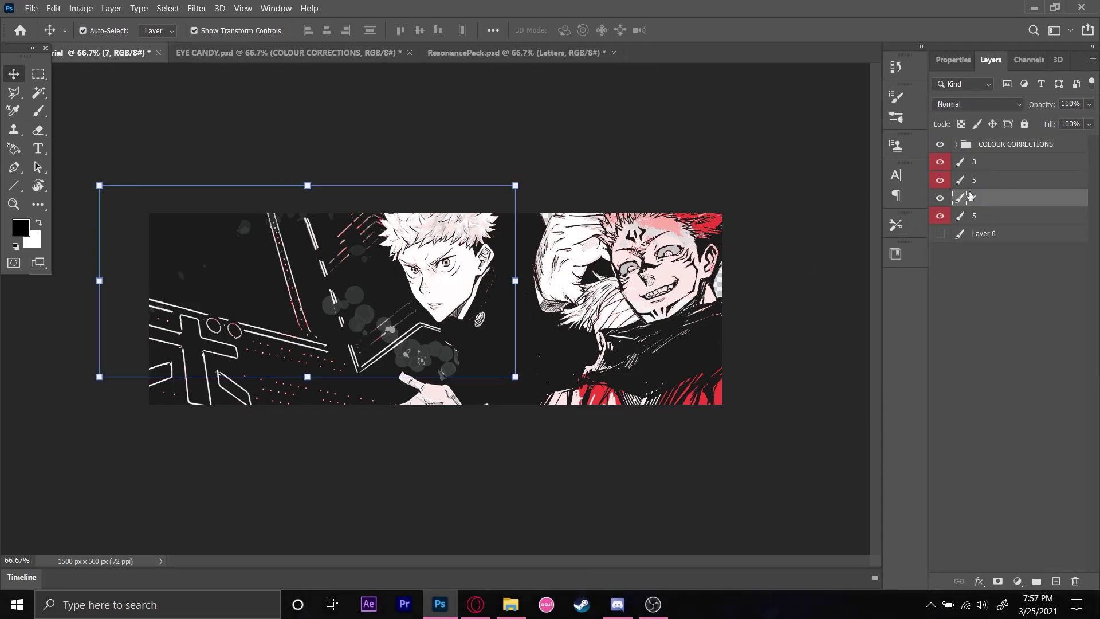
pyautogui.press('Delete')
# Step: Switch to ResonancePack.psd, hide Jujutsu Kaisen render 3 and look through the groups for another asset
pyautogui.click(477, 52)
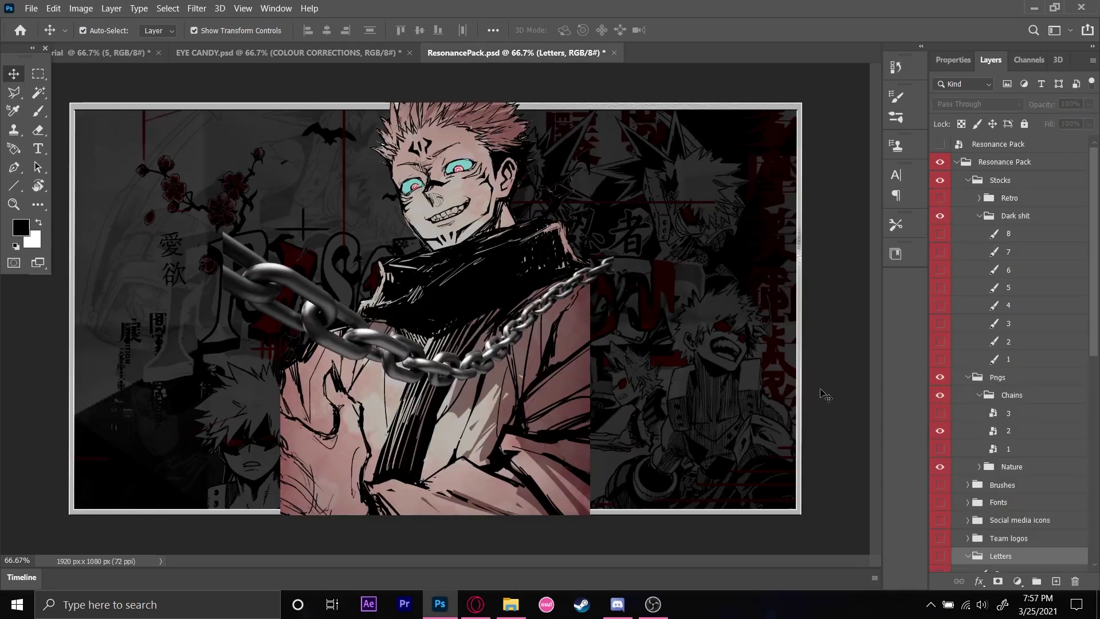
pyautogui.scroll(-10, 944, 393)
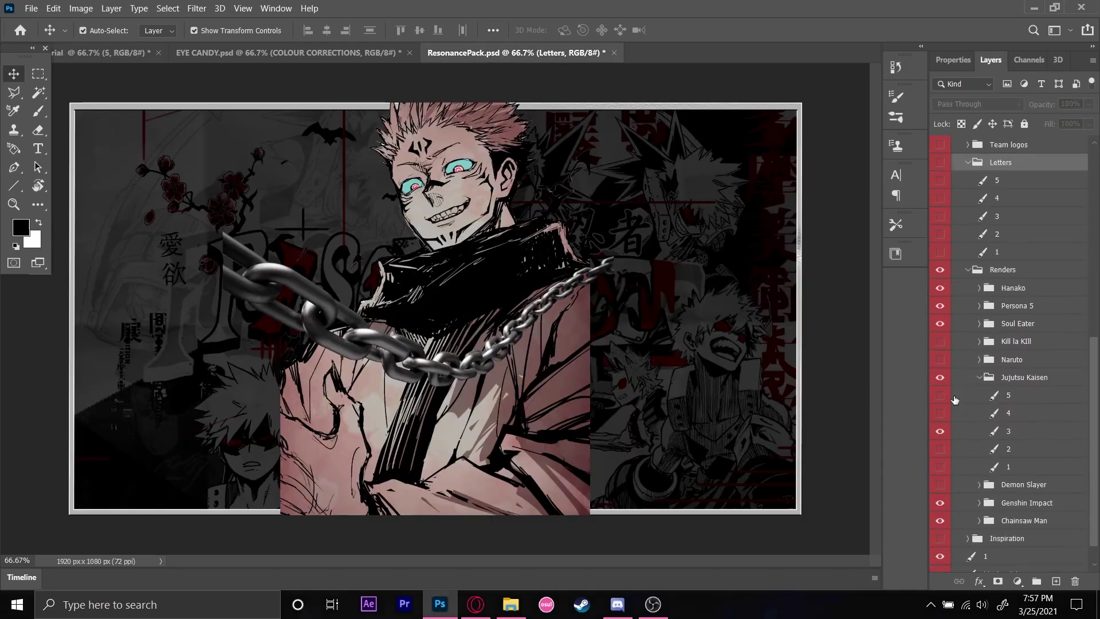
pyautogui.scroll(1, 967, 283)
pyautogui.scroll(-1, 961, 268)
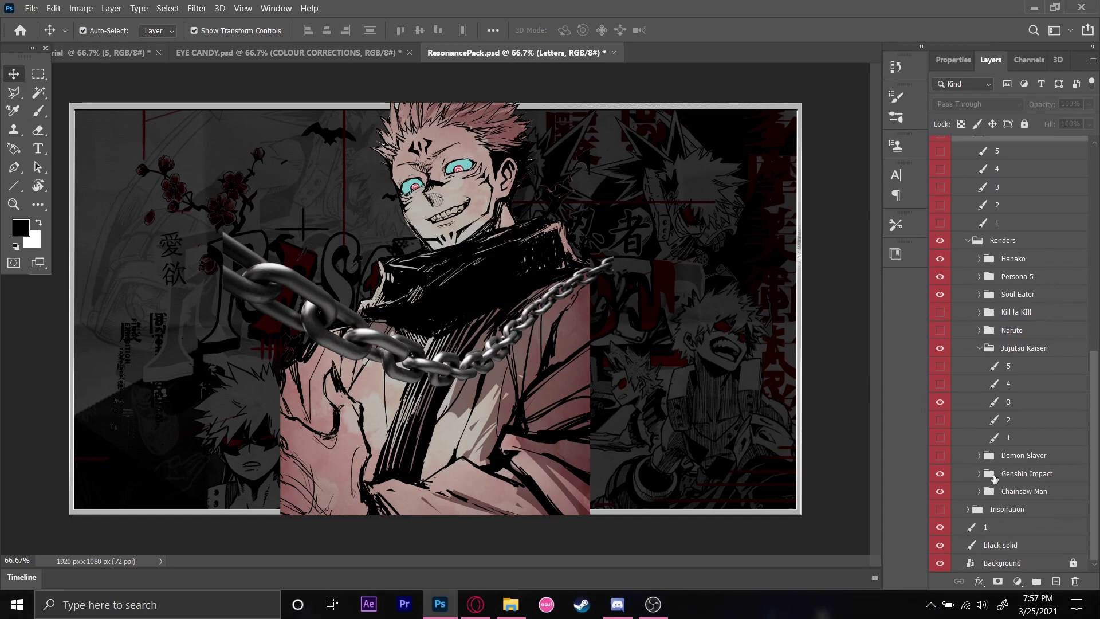
pyautogui.click(940, 402)
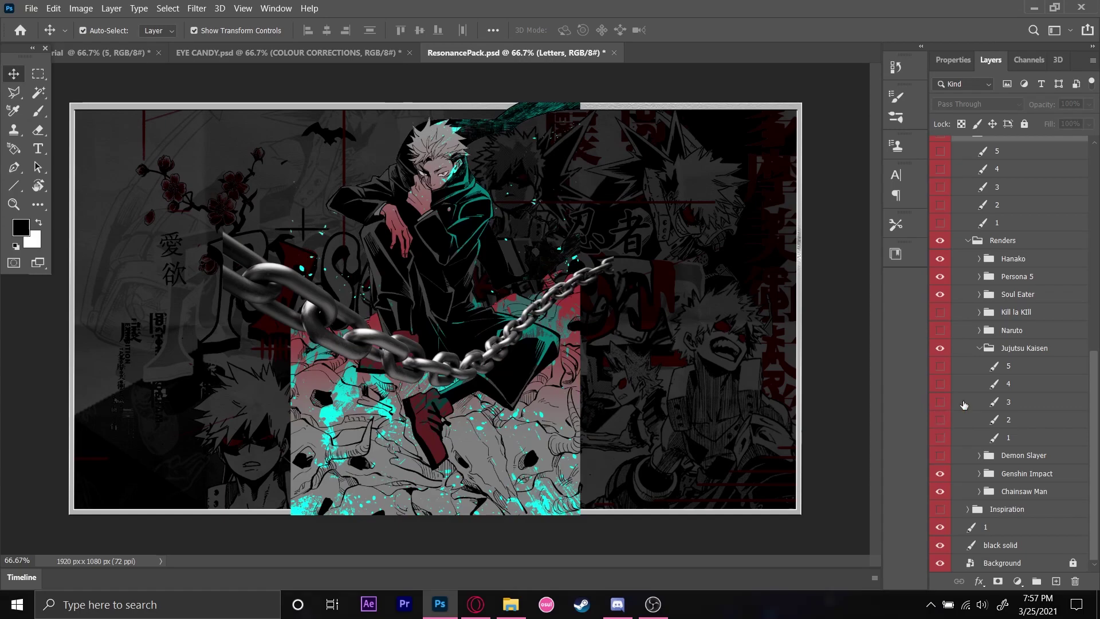
pyautogui.scroll(3, 956, 344)
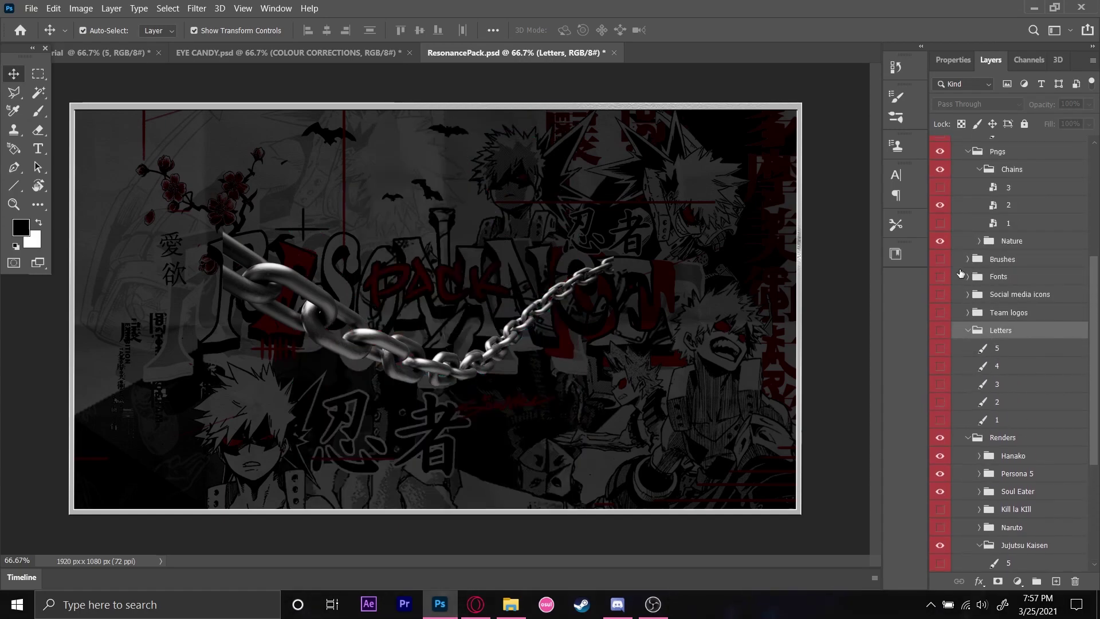
pyautogui.scroll(-2, 967, 266)
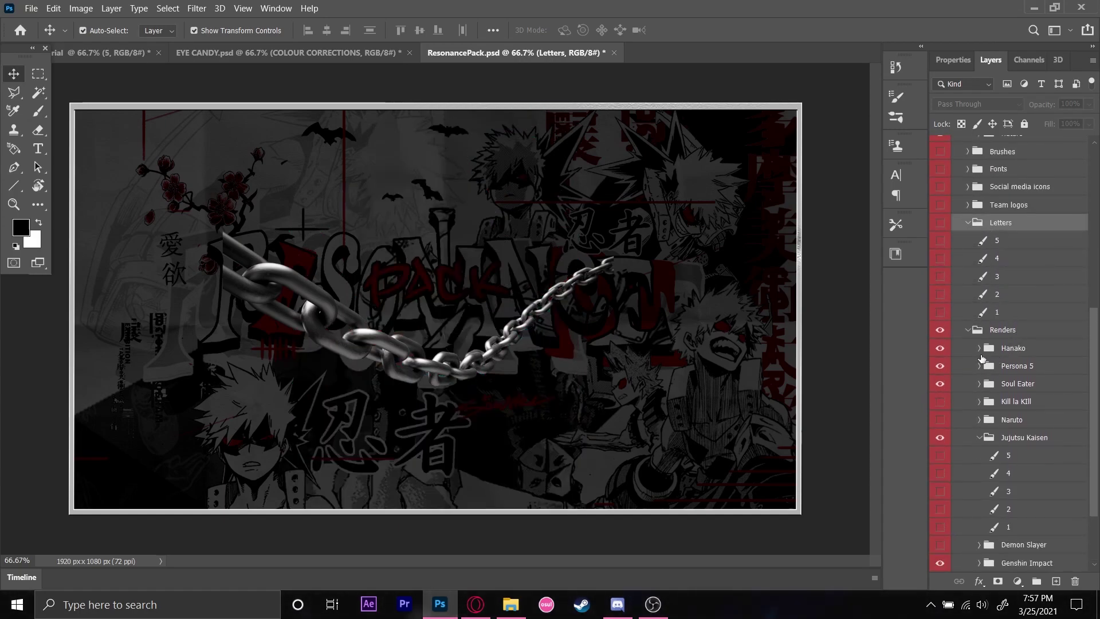
pyautogui.scroll(5, 1000, 428)
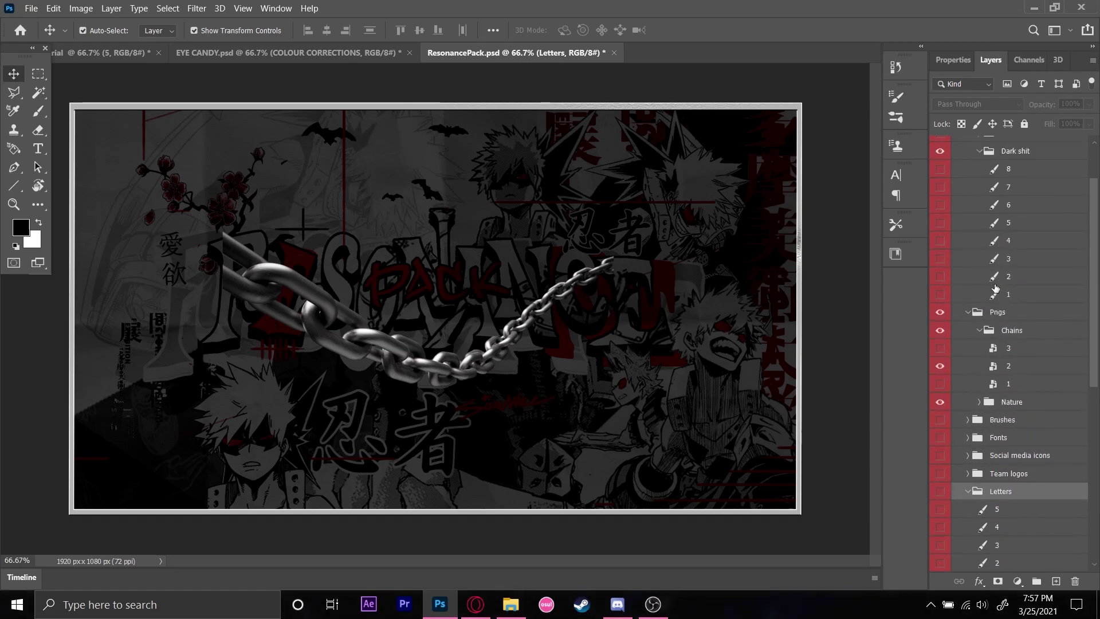
# Step: Hide chain 2 in ResonancePack.psd and bring chain 3 into the header, over the left part of the background
pyautogui.click(940, 366)
pyautogui.click(940, 384)
pyautogui.moveTo(972, 385); pyautogui.dragTo(295, 276)
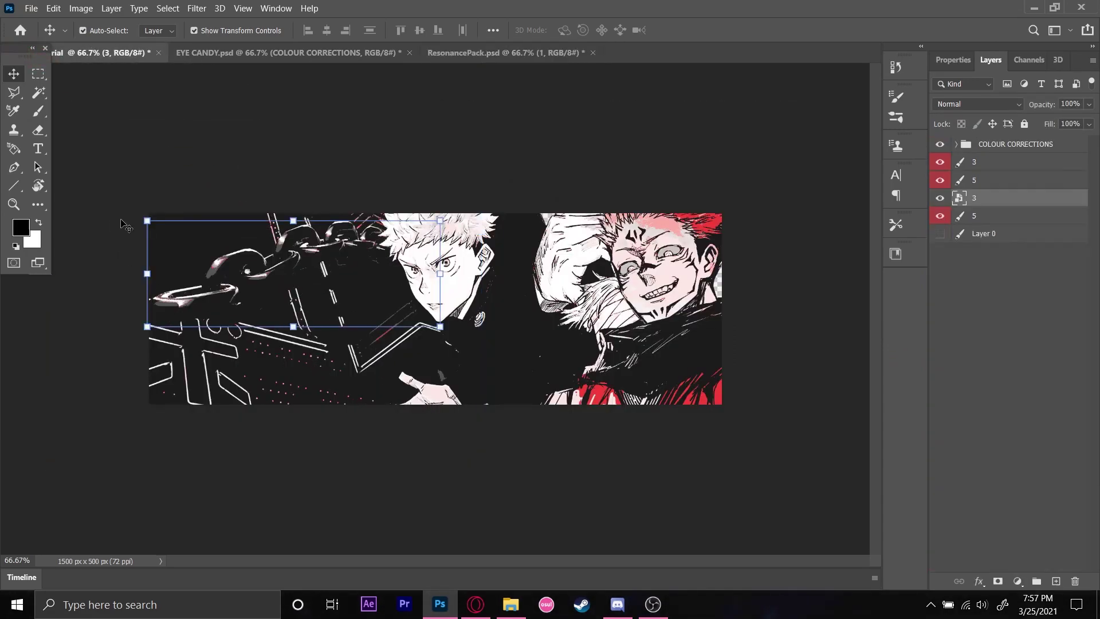
# Step: Rotate the chain to about -131 degrees and move it so it runs diagonally across the header's lower-left area
pyautogui.hotkey('ctrl', 't')
pyautogui.moveTo(541, 129); pyautogui.dragTo(258, 285)
pyautogui.moveTo(336, 432); pyautogui.dragTo(304, 479)
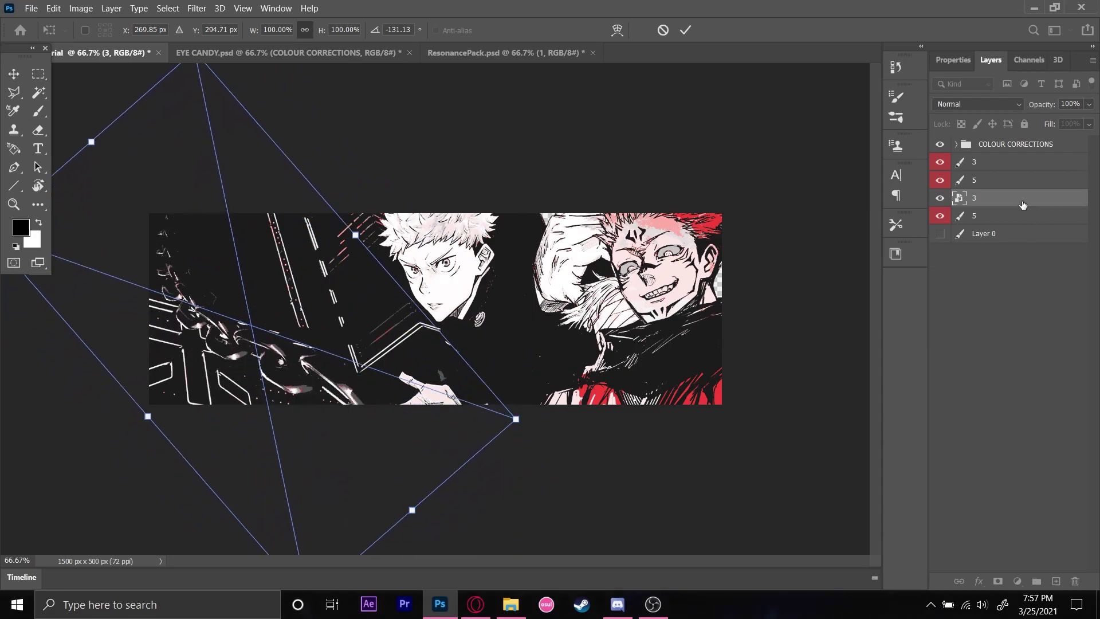
pyautogui.click(960, 145)
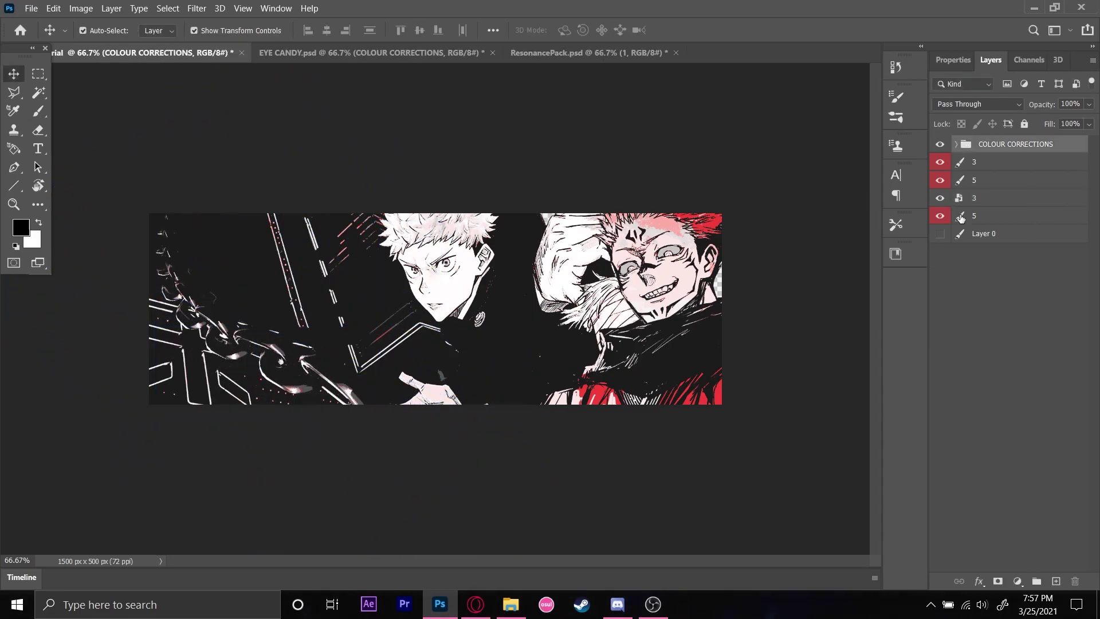
# Step: Expand COLOUR CORRECTIONS in the header, collapse its group 24 and preview colour correction 26
pyautogui.click(956, 144)
pyautogui.scroll(-10, 953, 269)
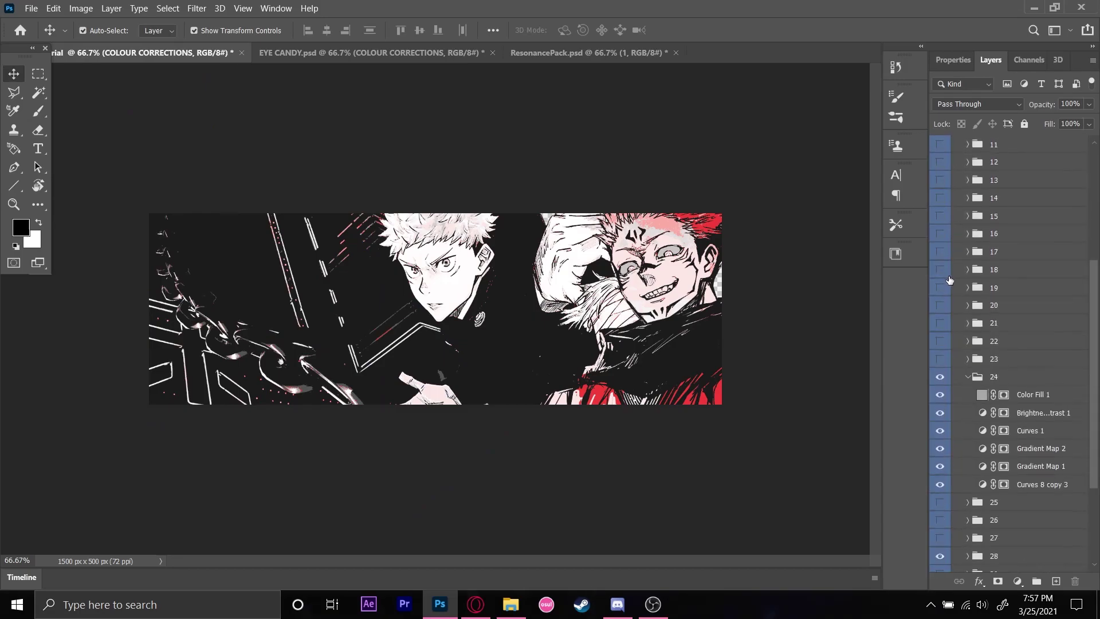
pyautogui.click(972, 225)
pyautogui.click(967, 224)
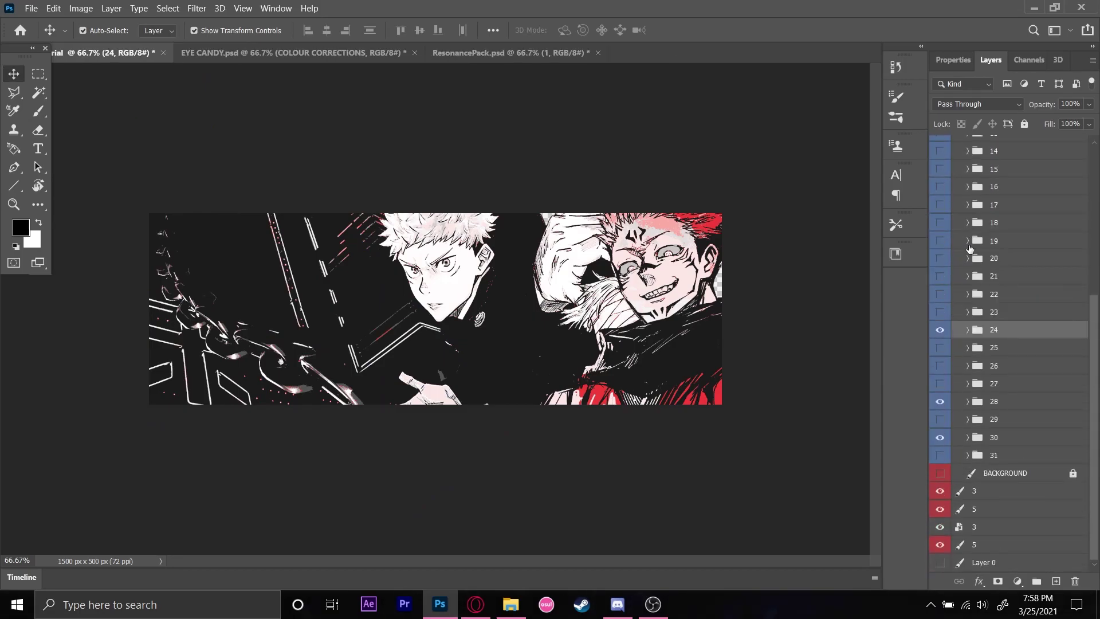
pyautogui.click(945, 366)
pyautogui.click(944, 366)
pyautogui.click(943, 371)
pyautogui.click(943, 371)
# Step: Turn off colour corrections 28, 30 and 24 in the header
pyautogui.click(937, 397)
pyautogui.click(939, 437)
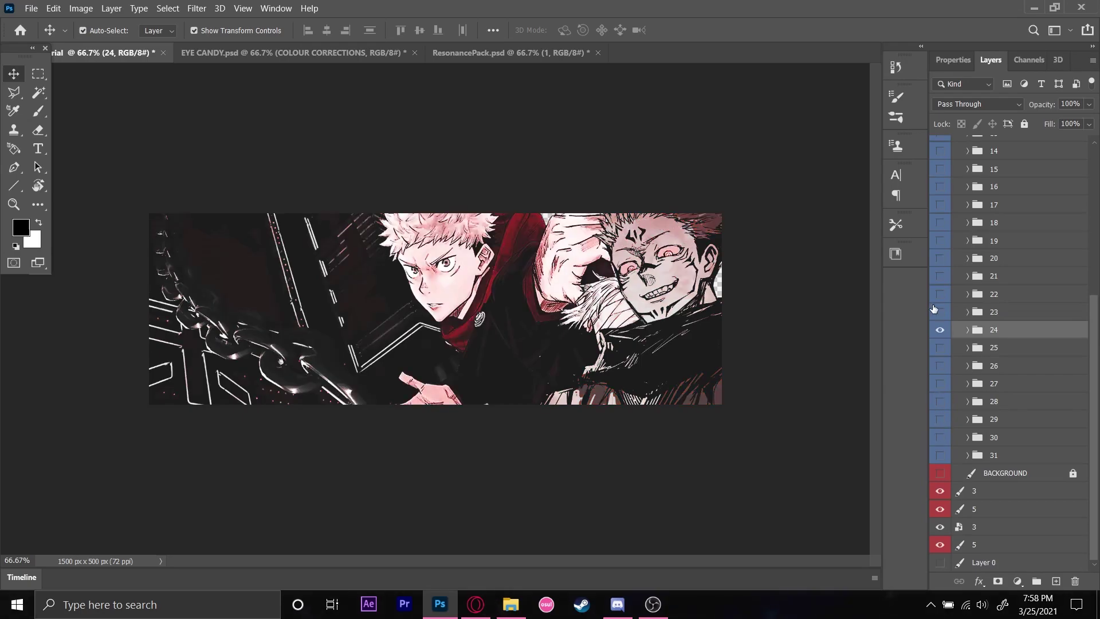
pyautogui.click(937, 336)
pyautogui.moveTo(940, 444); pyautogui.dragTo(942, 453)
pyautogui.click(944, 435)
pyautogui.click(946, 455)
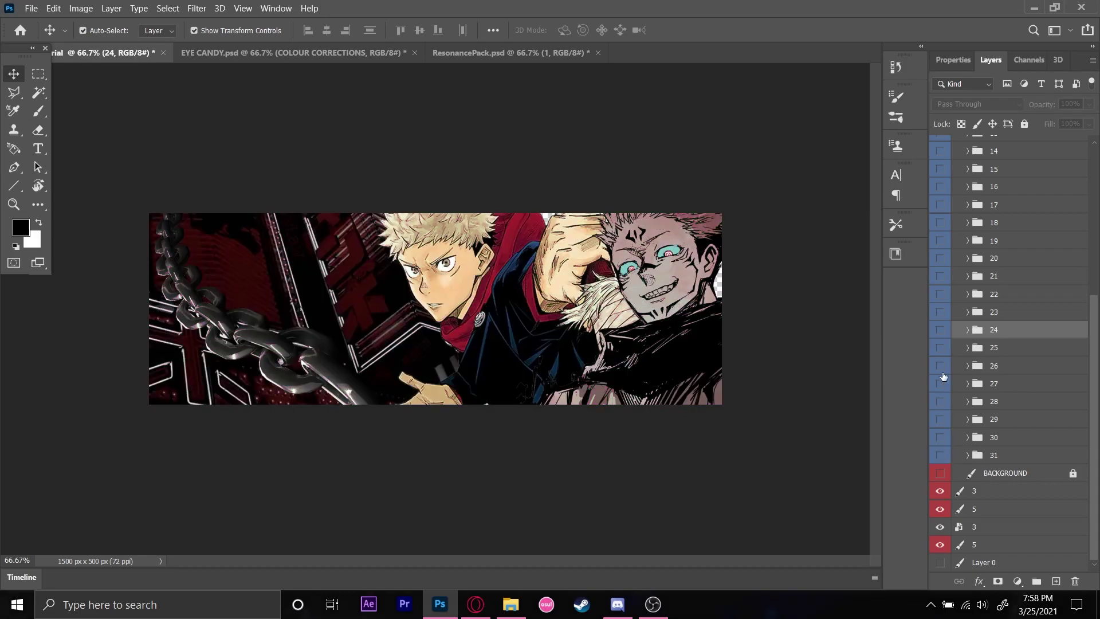
# Step: Preview colour corrections 1 to 6 and 8 on the header one at a time
pyautogui.scroll(5, 946, 355)
pyautogui.click(939, 163)
pyautogui.click(939, 167)
pyautogui.click(940, 182)
pyautogui.click(940, 183)
pyautogui.click(940, 200)
pyautogui.click(940, 200)
pyautogui.click(940, 216)
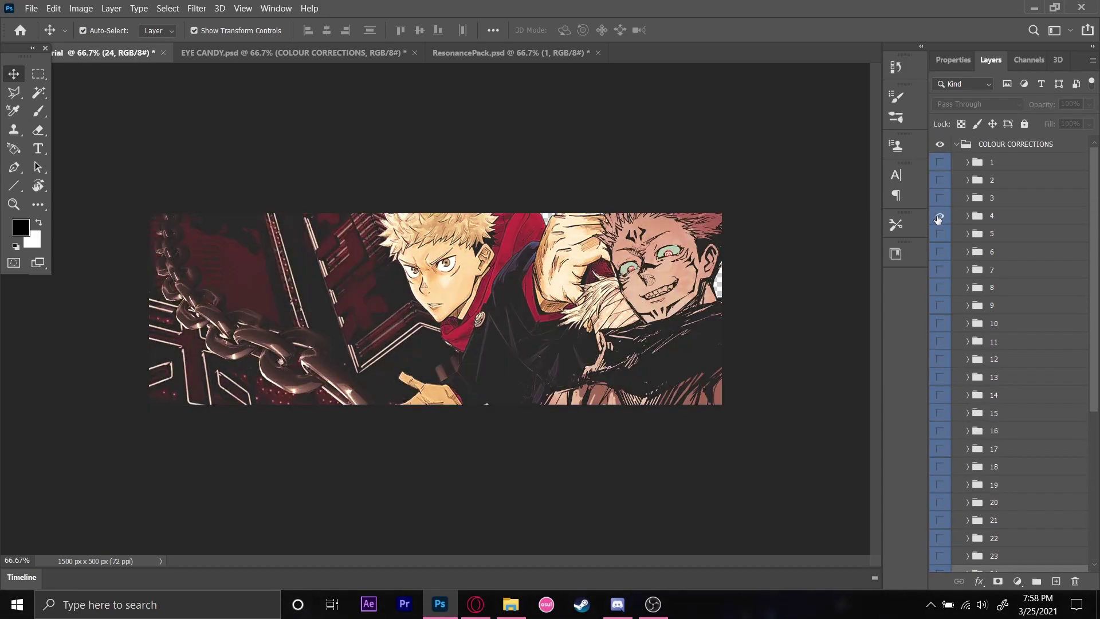
pyautogui.click(940, 216)
pyautogui.click(940, 233)
pyautogui.click(940, 234)
pyautogui.click(940, 252)
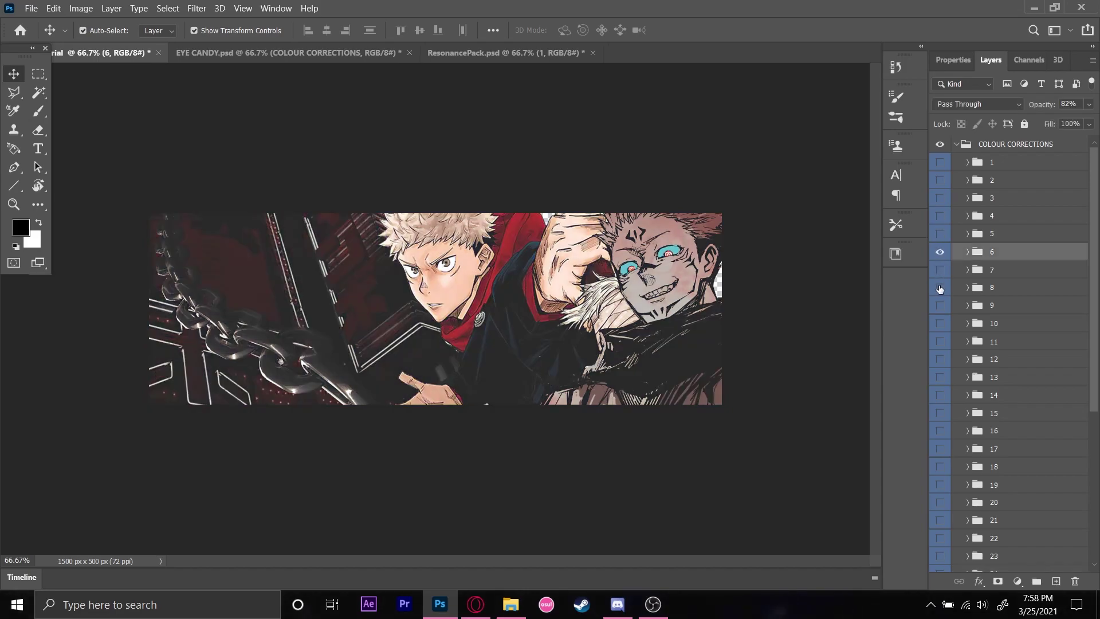
pyautogui.click(940, 287)
pyautogui.click(940, 257)
pyautogui.click(940, 288)
# Step: Preview colour corrections 10 to 15 on the header one at a time
pyautogui.click(937, 323)
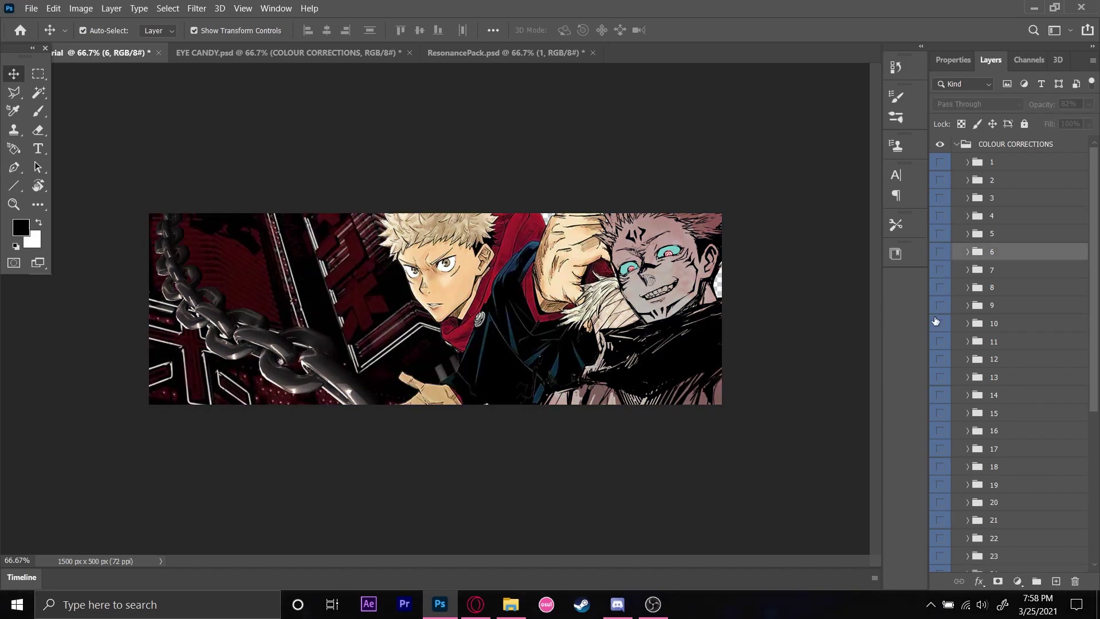
pyautogui.click(936, 323)
pyautogui.click(934, 327)
pyautogui.click(934, 327)
pyautogui.click(935, 346)
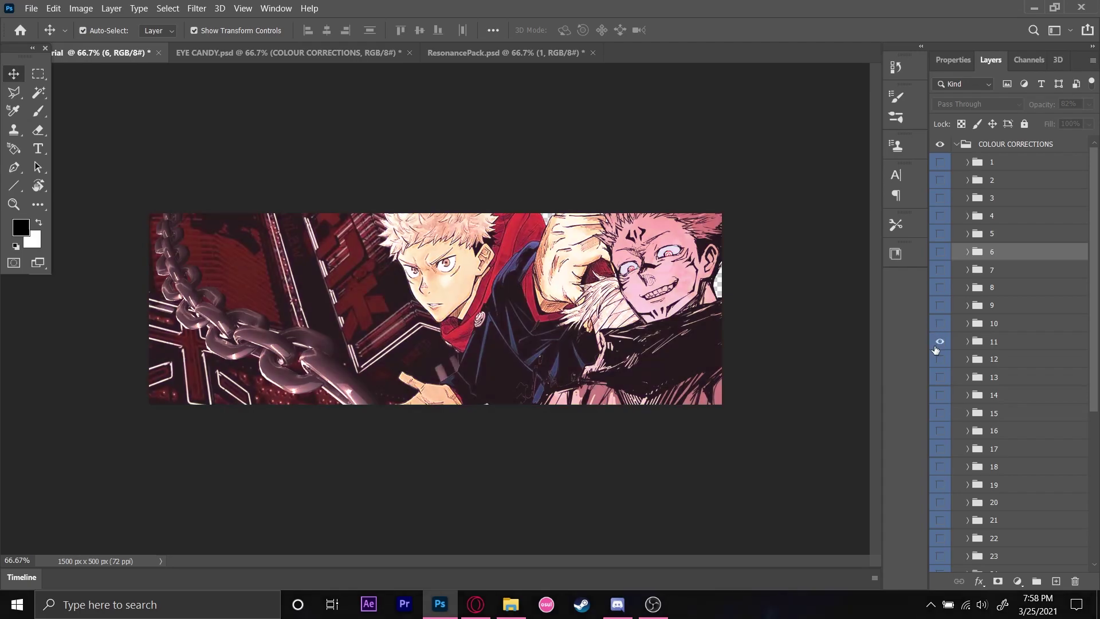
pyautogui.click(935, 345)
pyautogui.click(936, 363)
pyautogui.click(936, 359)
pyautogui.click(937, 377)
pyautogui.click(938, 378)
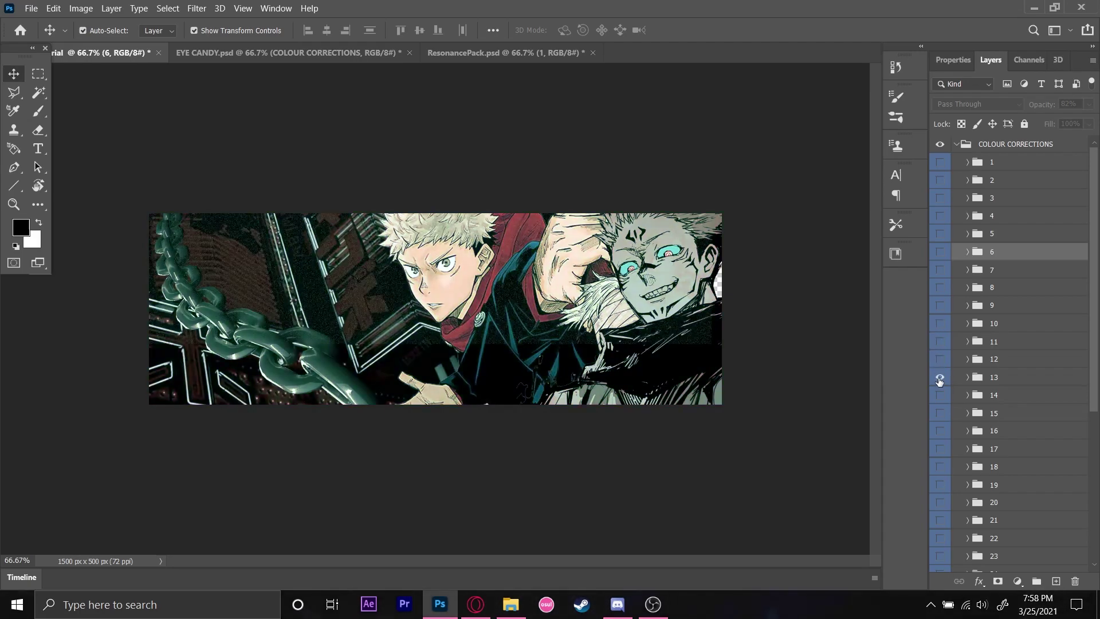
pyautogui.click(938, 395)
pyautogui.click(936, 402)
pyautogui.click(939, 396)
pyautogui.click(939, 412)
pyautogui.click(940, 412)
pyautogui.click(939, 412)
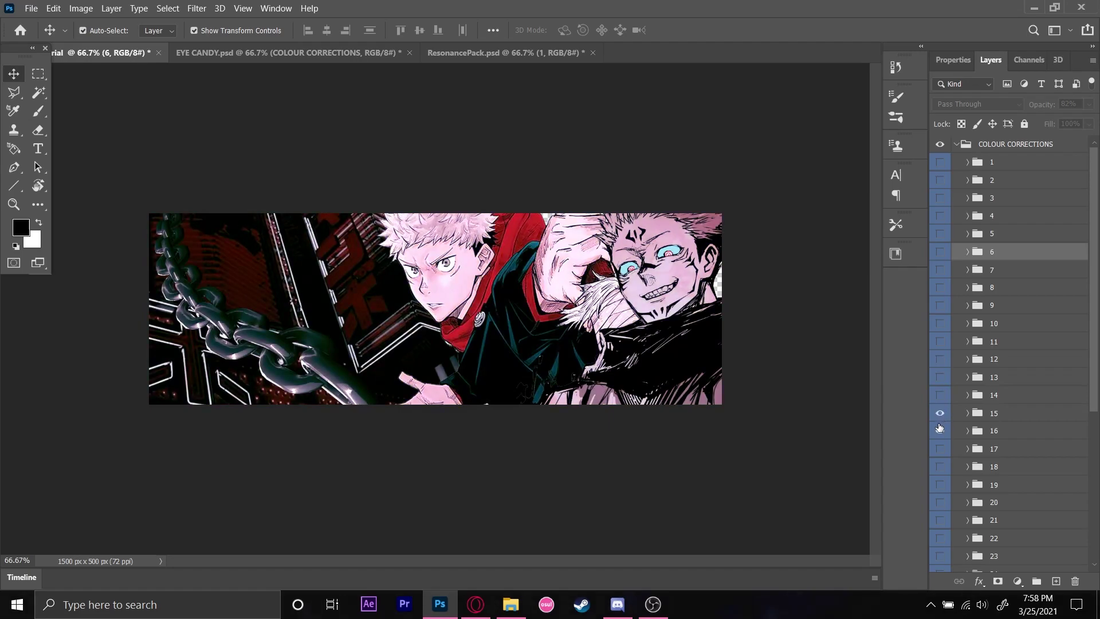
# Step: Preview colour corrections 16, 17, 18, 19 and 21 on the header one at a time
pyautogui.click(939, 430)
pyautogui.click(940, 419)
pyautogui.click(941, 433)
pyautogui.click(940, 451)
pyautogui.click(940, 451)
pyautogui.click(940, 467)
pyautogui.click(940, 468)
pyautogui.click(939, 468)
pyautogui.scroll(-5, 940, 472)
pyautogui.click(940, 376)
pyautogui.click(940, 396)
pyautogui.click(940, 395)
pyautogui.click(939, 431)
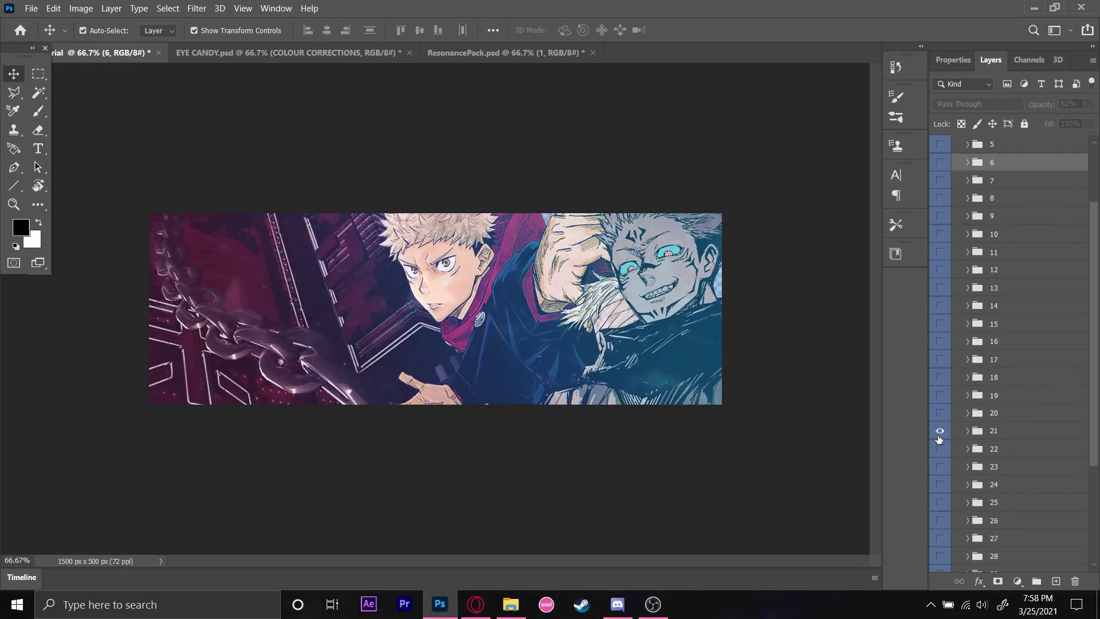
pyautogui.click(939, 443)
# Step: Enable colour correction 23 and preview 29, 28 and 27 in combination with it
pyautogui.click(941, 465)
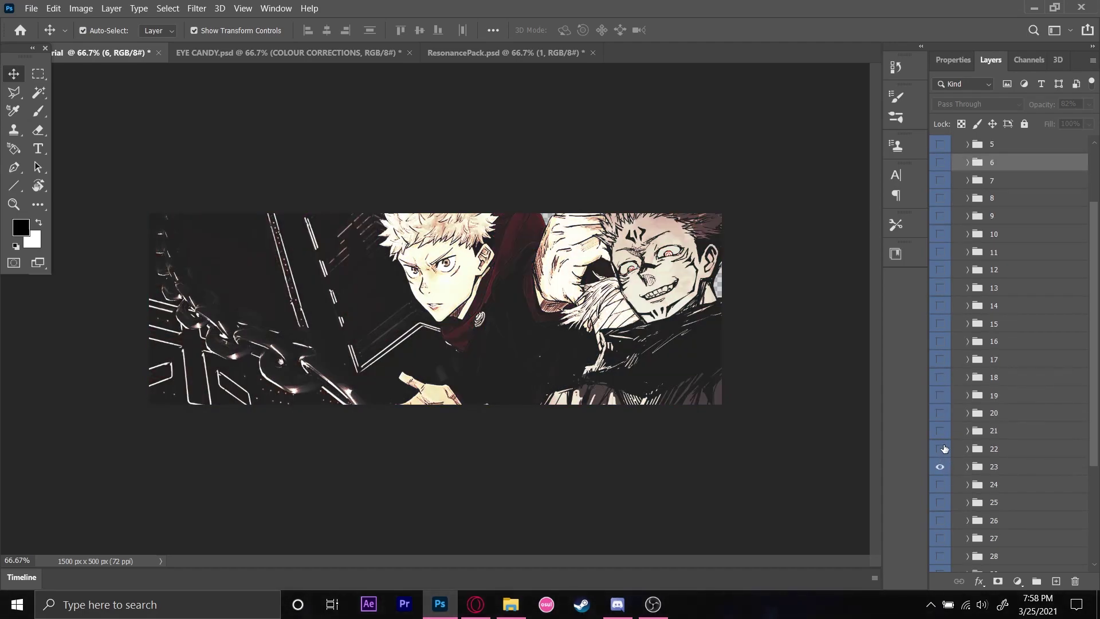
pyautogui.scroll(5, 968, 418)
pyautogui.scroll(-7, 968, 418)
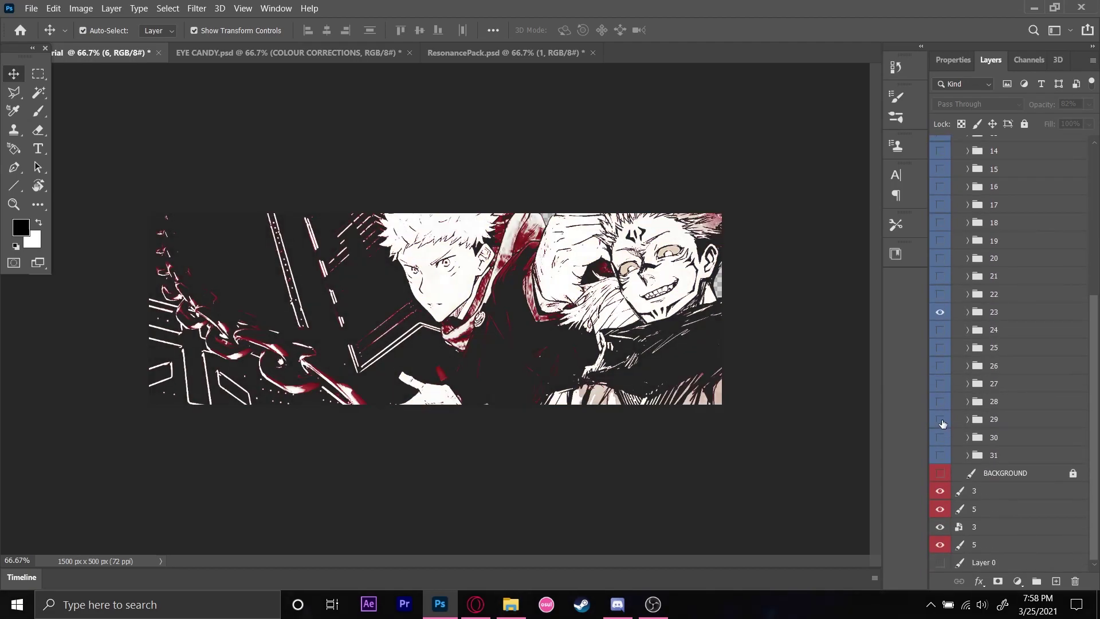
pyautogui.click(940, 420)
pyautogui.click(940, 402)
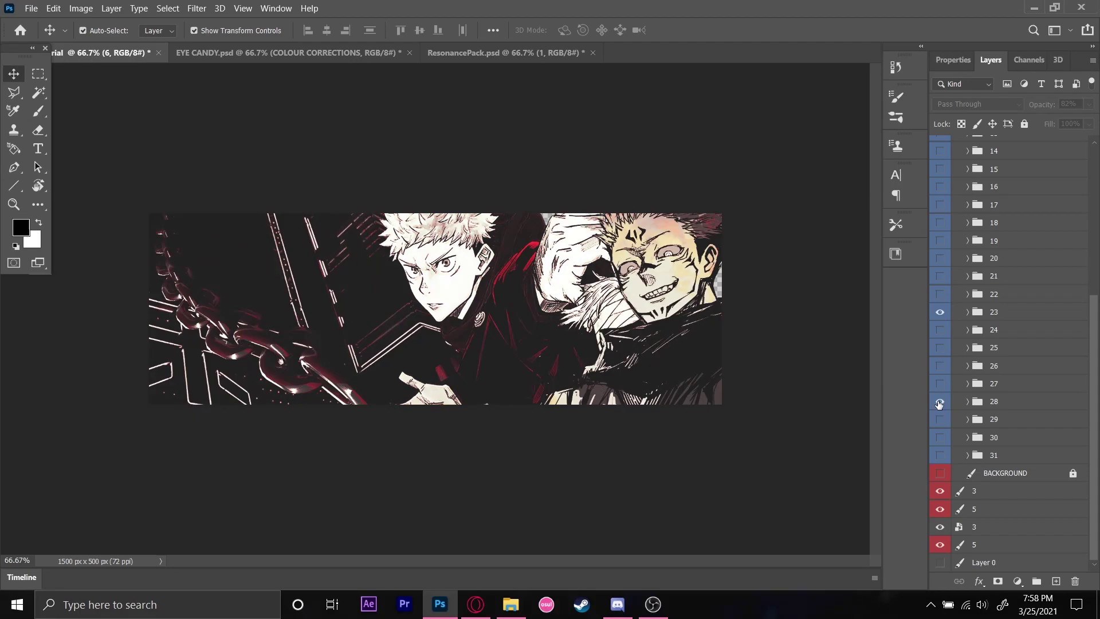
pyautogui.click(940, 401)
pyautogui.click(940, 384)
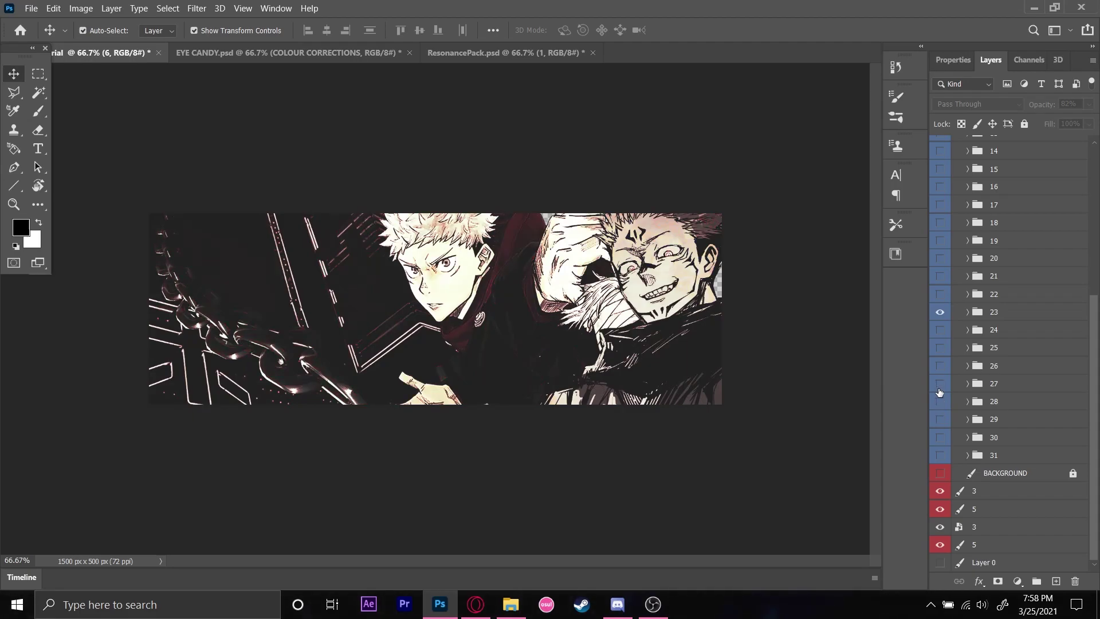
# Step: Enable colour correction 31 together with 23 and collapse the COLOUR CORRECTIONS group
pyautogui.click(945, 453)
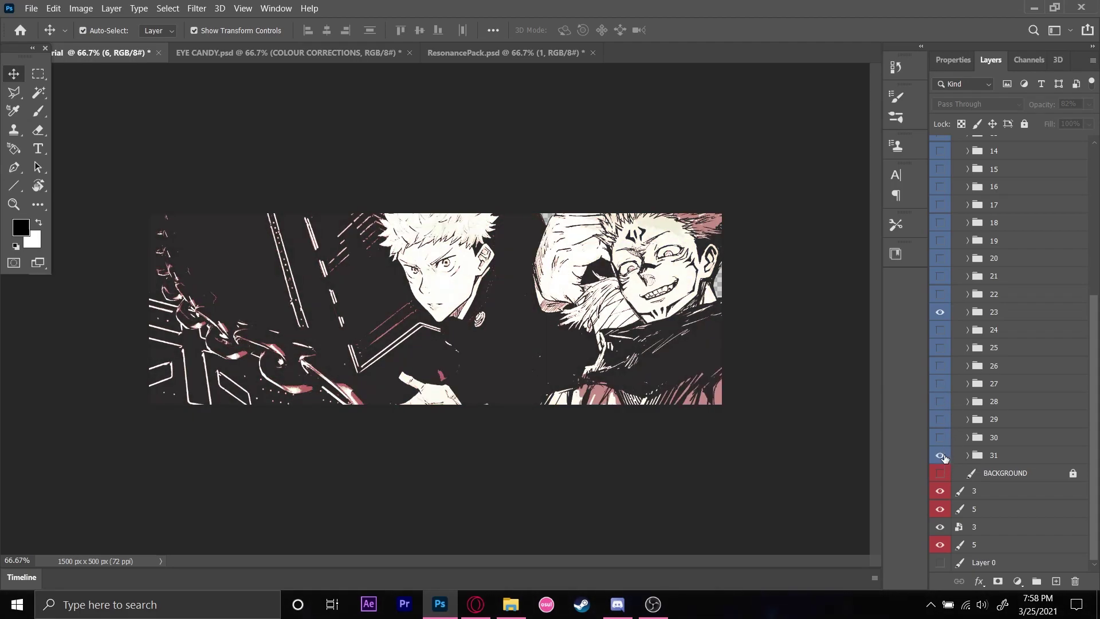
pyautogui.scroll(5, 1017, 400)
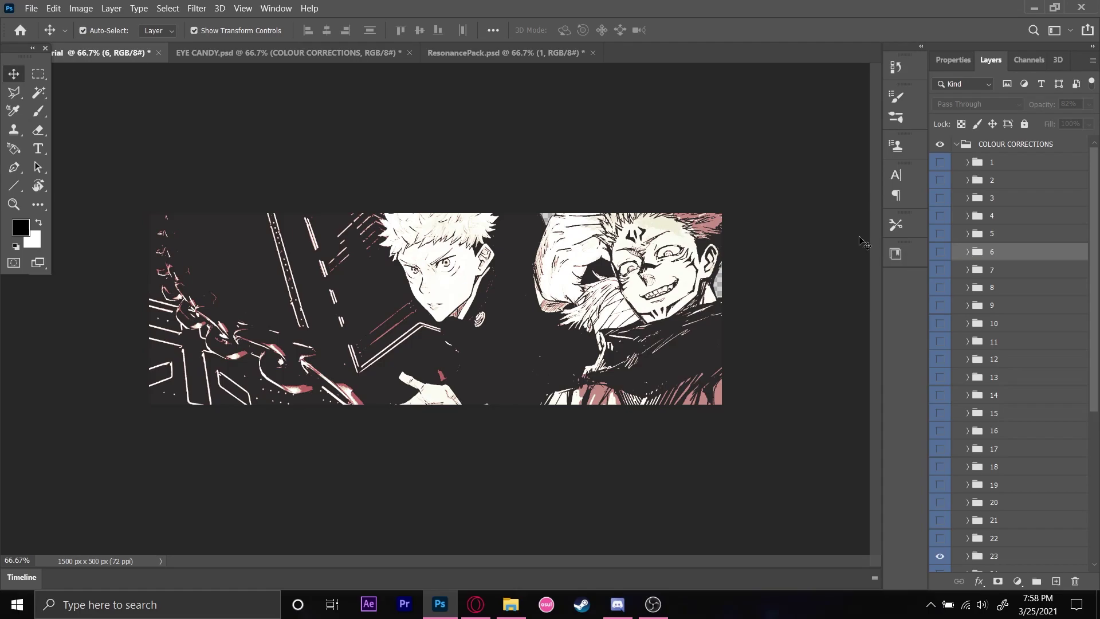
pyautogui.click(955, 144)
# Step: Switch to EYE CANDY.psd, hide shape 7 and preview shapes 8 and 9
pyautogui.click(378, 53)
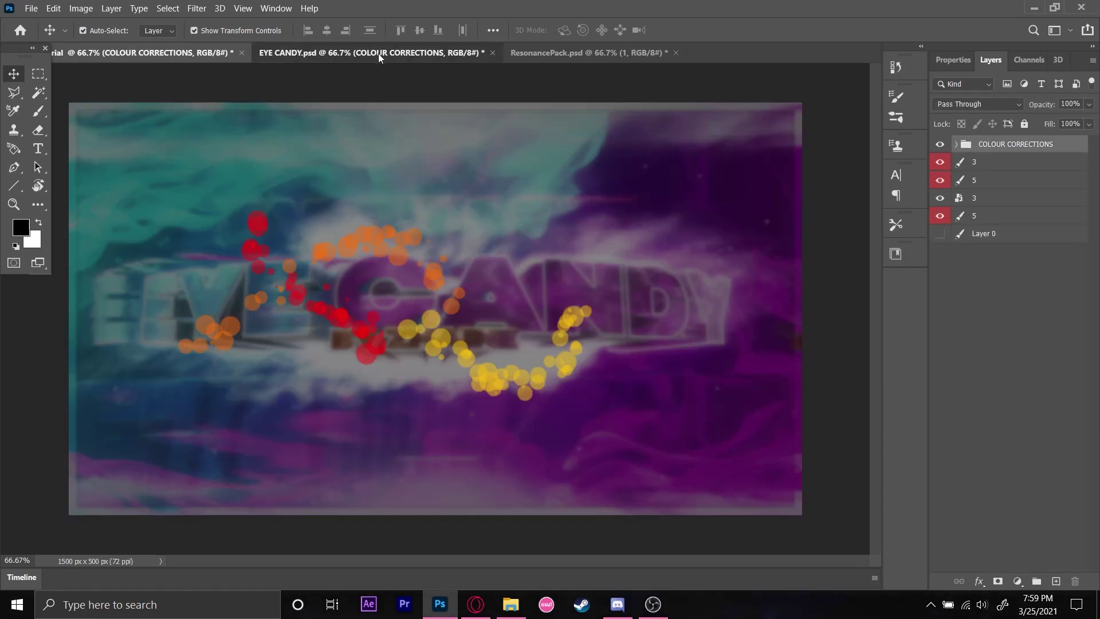
pyautogui.scroll(-3, 949, 409)
pyautogui.click(939, 395)
pyautogui.click(940, 413)
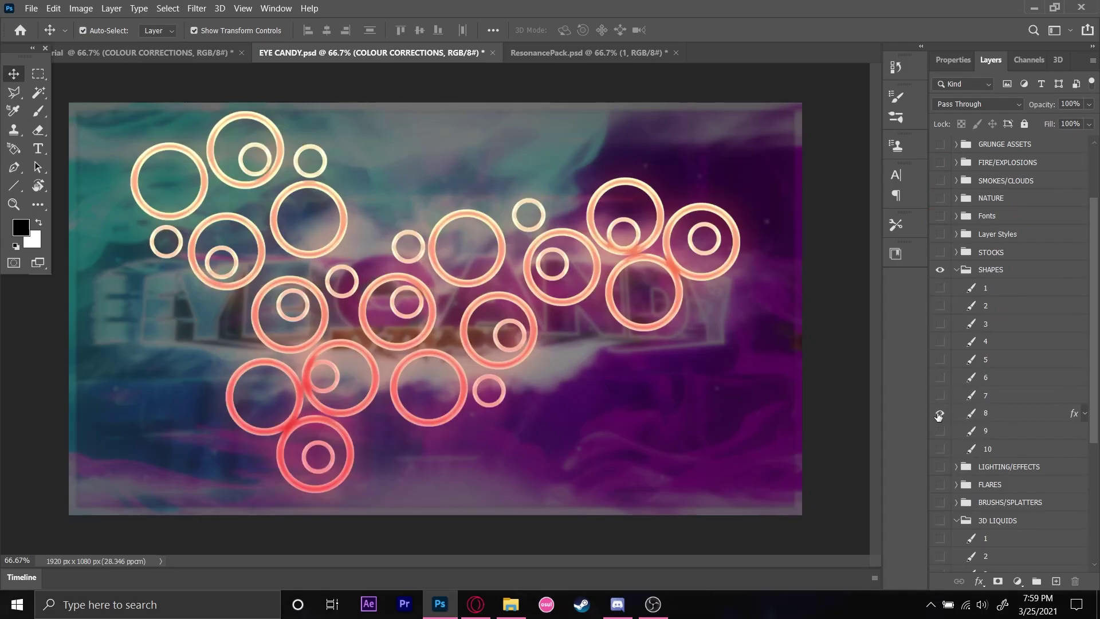
pyautogui.click(940, 413)
pyautogui.click(940, 430)
pyautogui.click(938, 442)
pyautogui.scroll(-3, 943, 438)
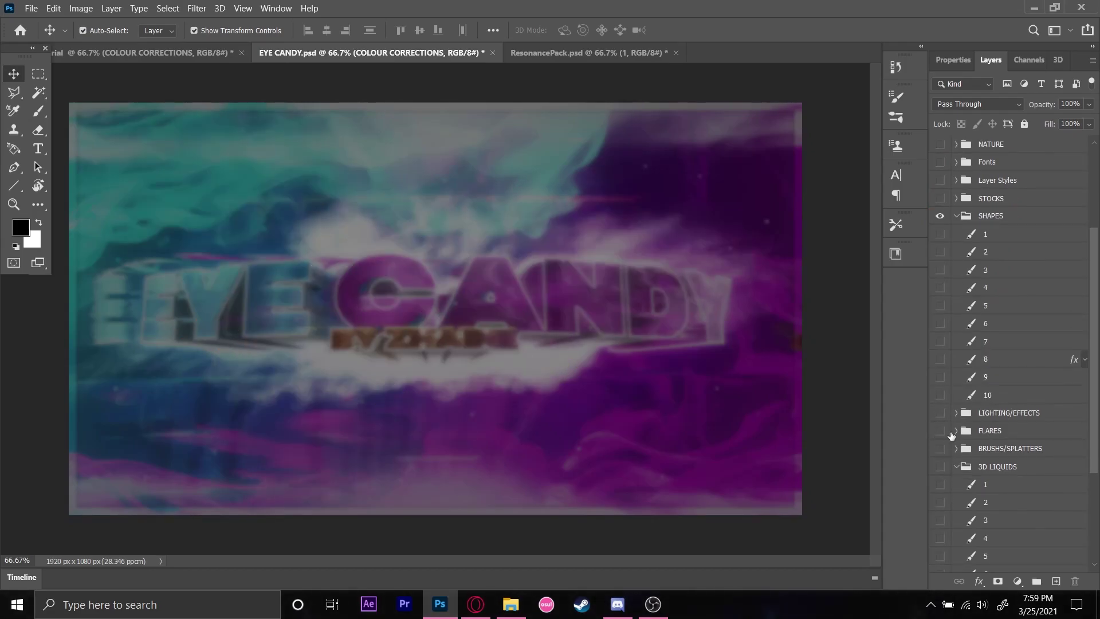
# Step: Show and expand the FLARES group in EYE CANDY.psd and preview flares 1, 2, 3, 5 and 6 one at a time
pyautogui.click(952, 436)
pyautogui.click(955, 430)
pyautogui.click(939, 449)
pyautogui.click(940, 448)
pyautogui.click(939, 467)
pyautogui.scroll(-4, 939, 477)
pyautogui.click(940, 396)
pyautogui.click(939, 413)
pyautogui.click(940, 413)
pyautogui.click(940, 449)
pyautogui.click(940, 449)
pyautogui.click(938, 466)
pyautogui.click(937, 466)
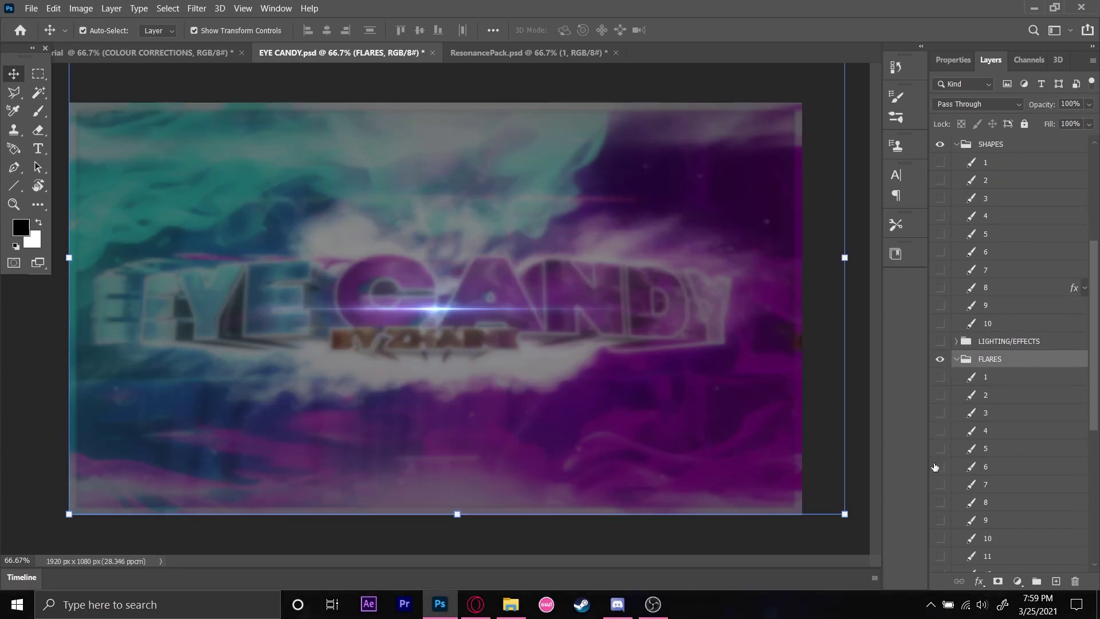
# Step: Look through the remaining groups in EYE CANDY.psd, then show and expand Layer Styles
pyautogui.scroll(-5, 935, 455)
pyautogui.scroll(-3, 942, 425)
pyautogui.scroll(9, 951, 429)
pyautogui.scroll(5, 957, 430)
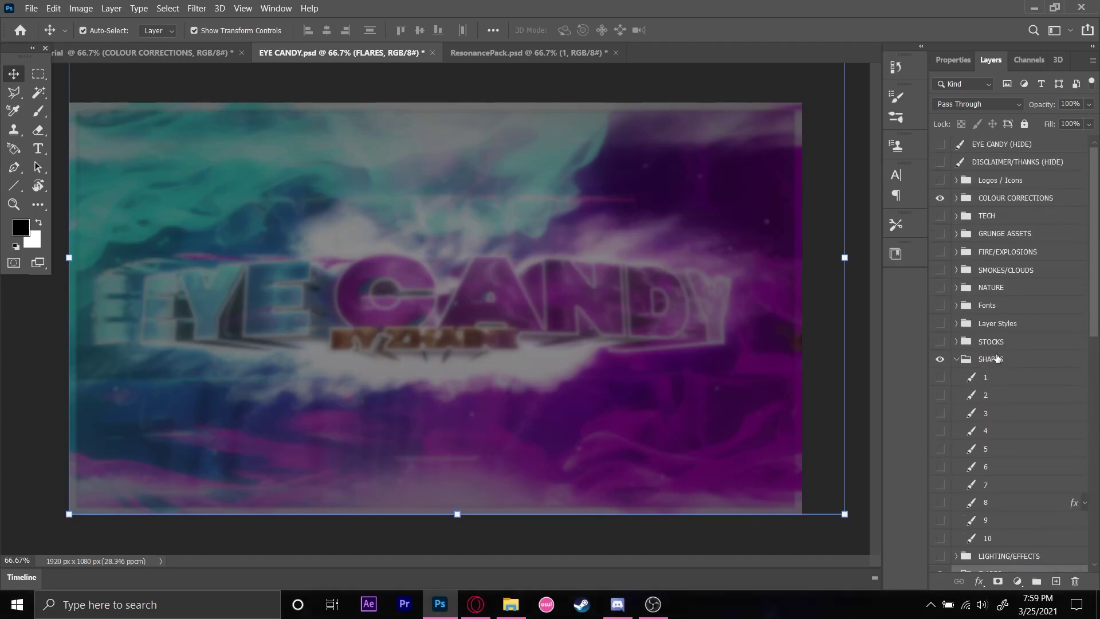
pyautogui.click(939, 287)
pyautogui.click(956, 324)
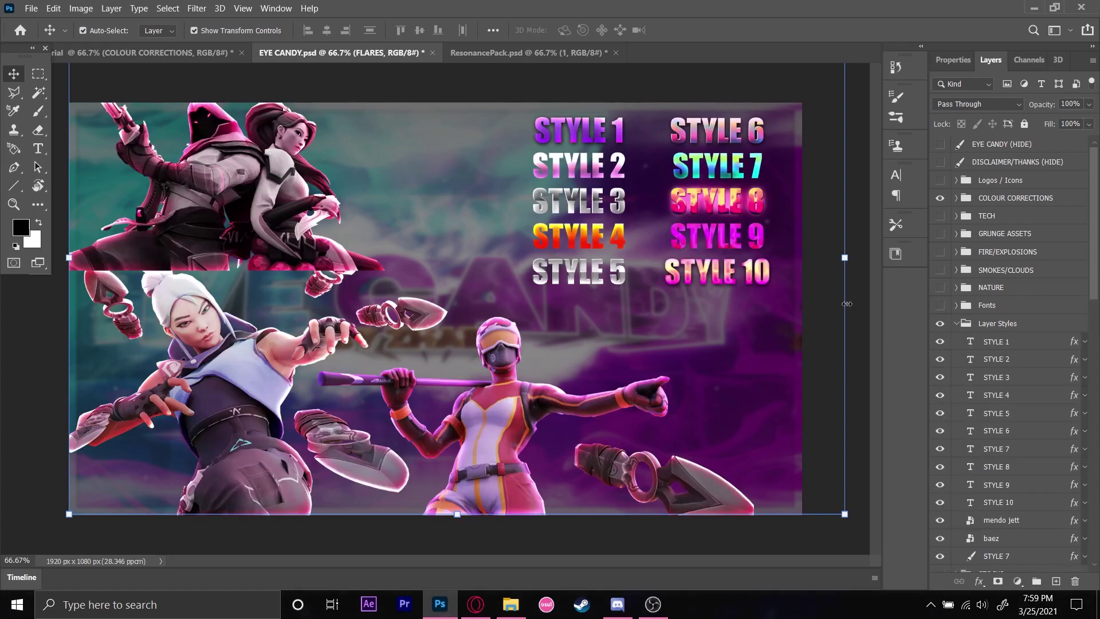
pyautogui.scroll(-2, 1008, 361)
pyautogui.scroll(2, 991, 307)
pyautogui.scroll(-1, 952, 232)
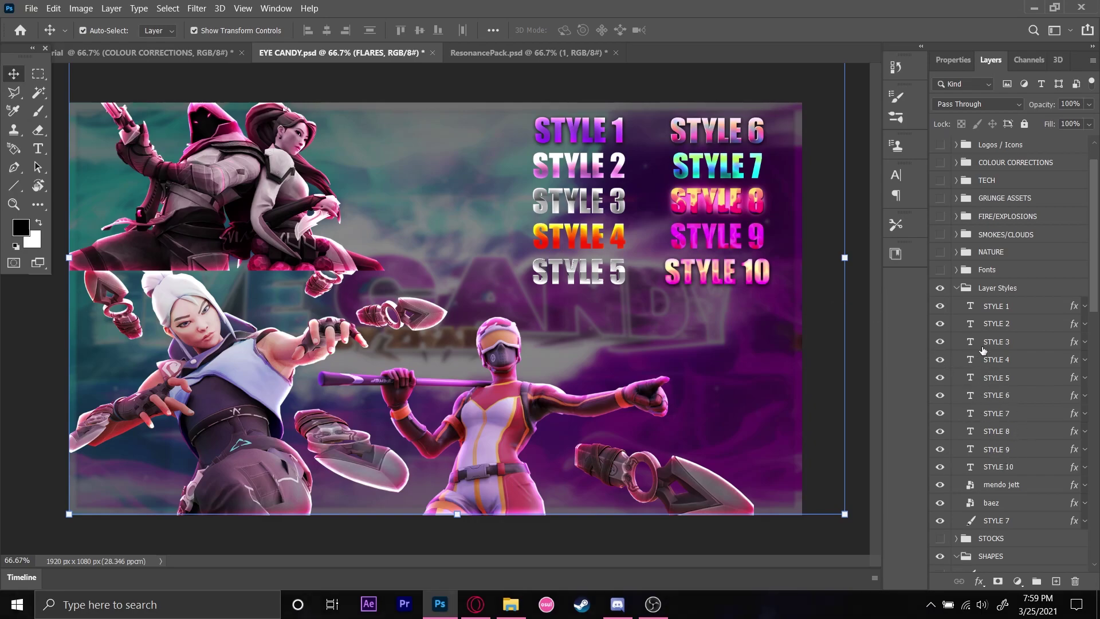
# Step: Search File Explorer for "Bala" and open Balance GFX Pack by strizy.psd in Photoshop
pyautogui.click(510, 604)
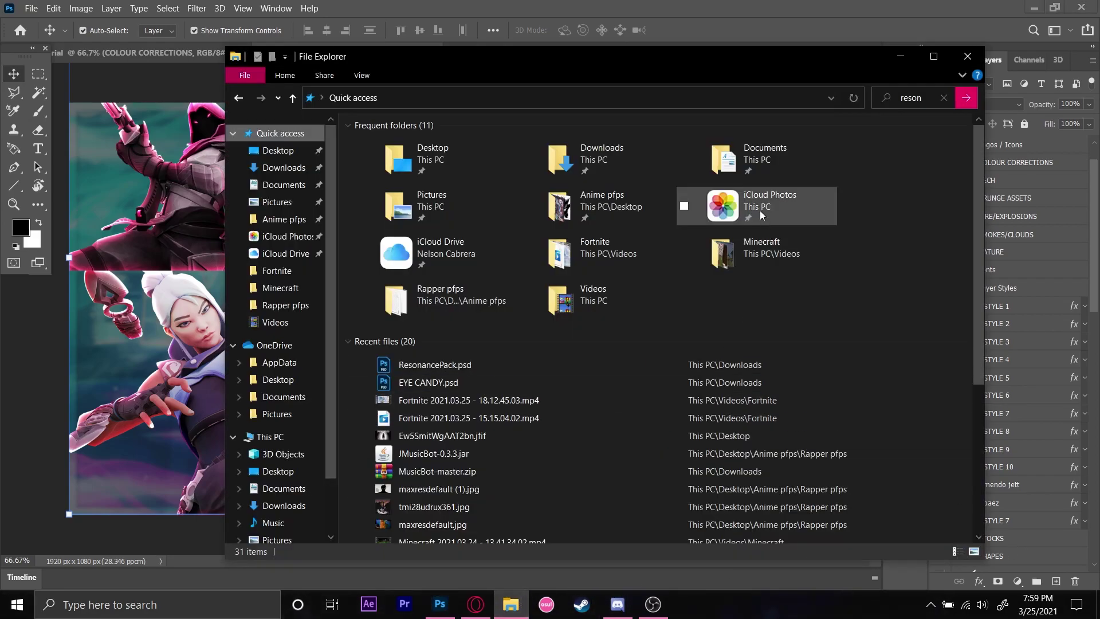
pyautogui.click(912, 98)
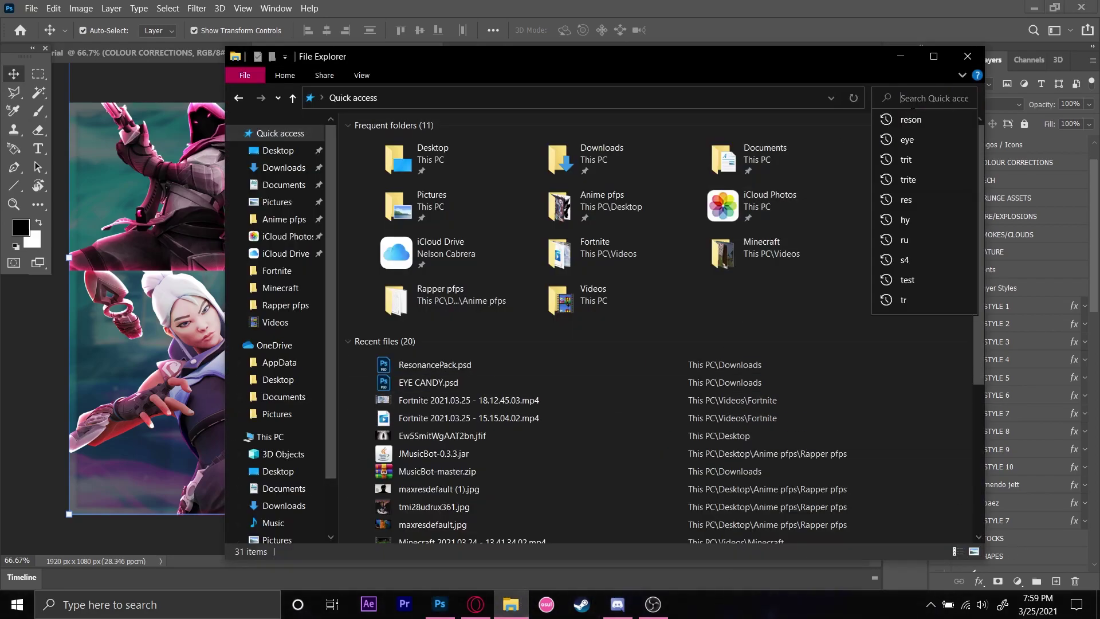
pyautogui.write('str')
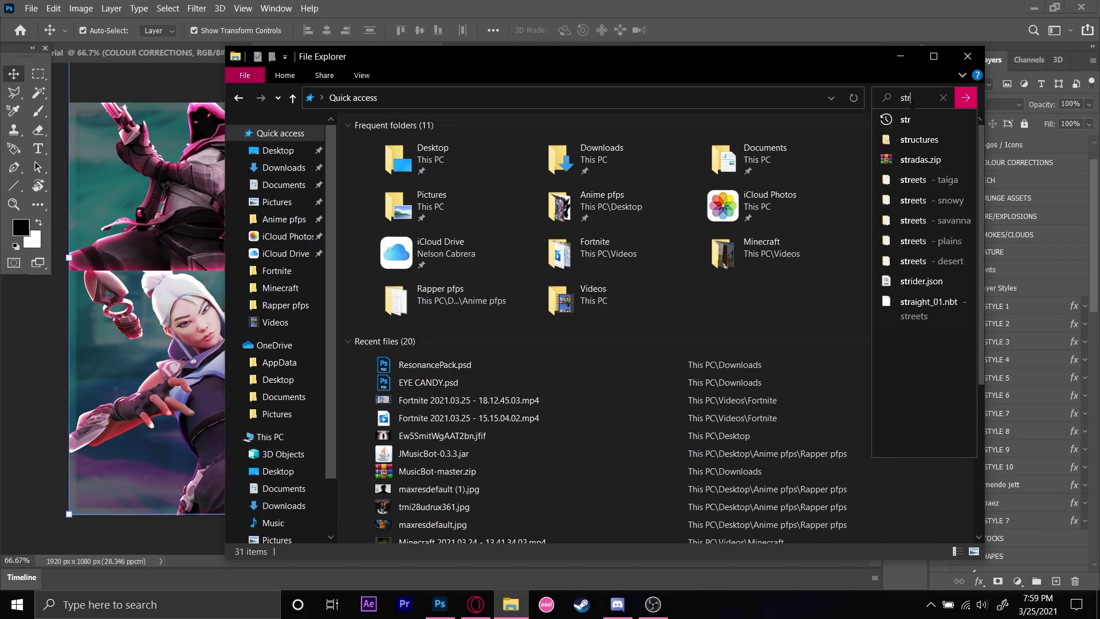
pyautogui.press('BackSpace')
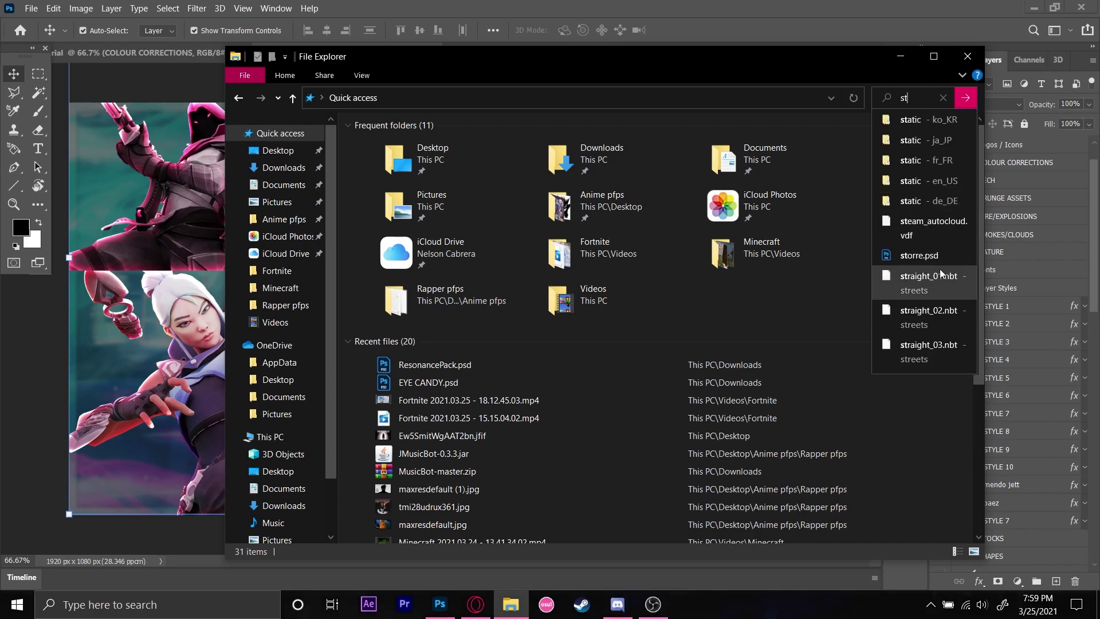
pyautogui.press('BackSpace')
pyautogui.press('BackSpace')
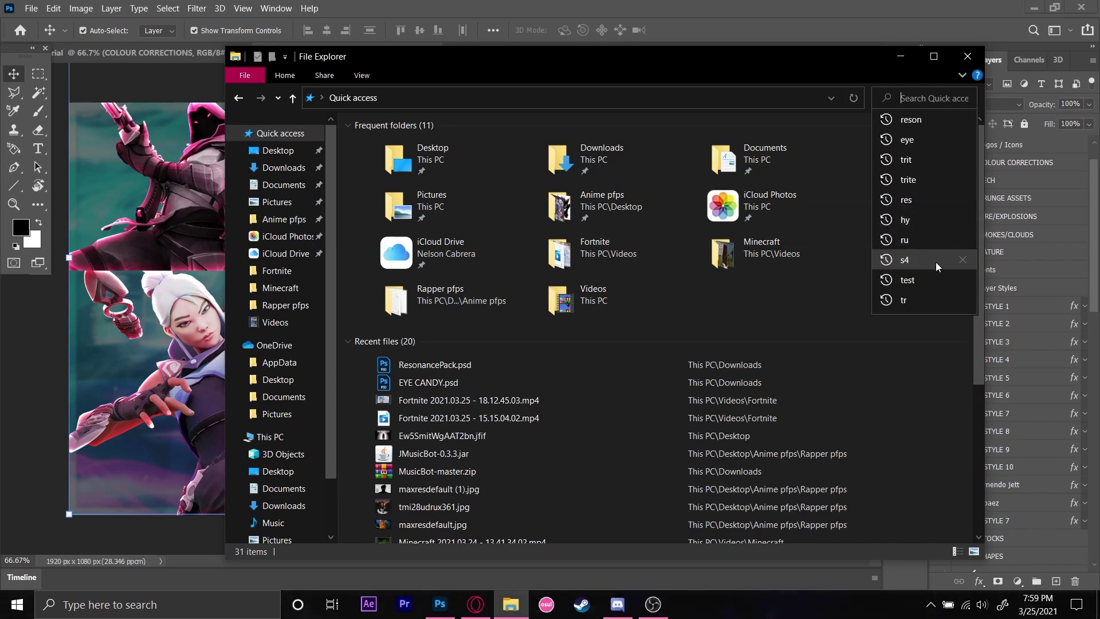
pyautogui.write('Bala')
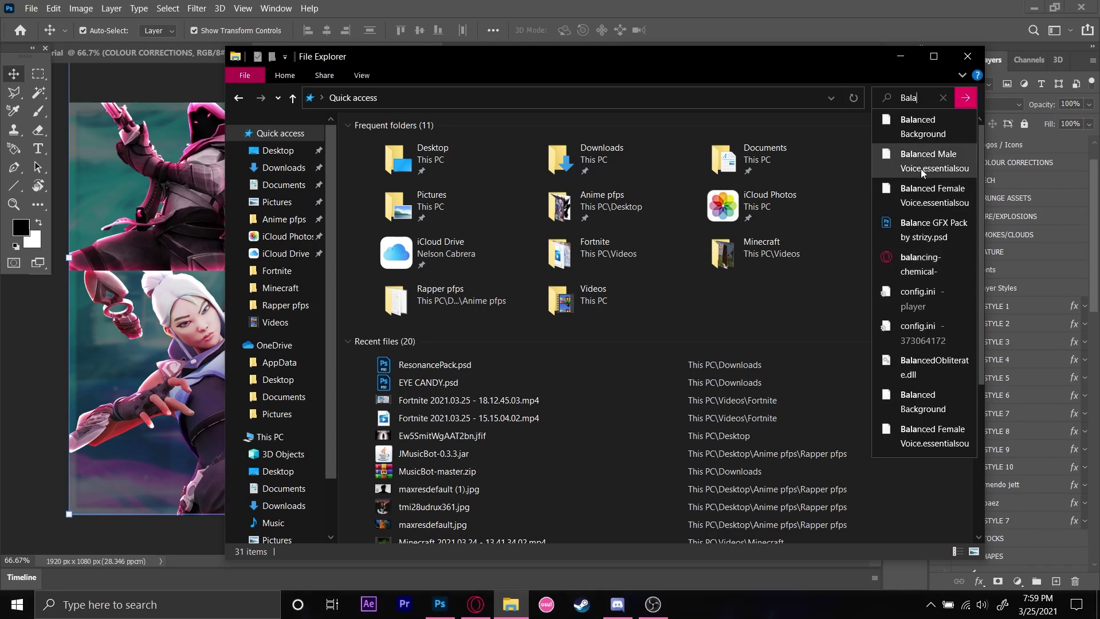
pyautogui.click(845, 314)
pyautogui.click(896, 53)
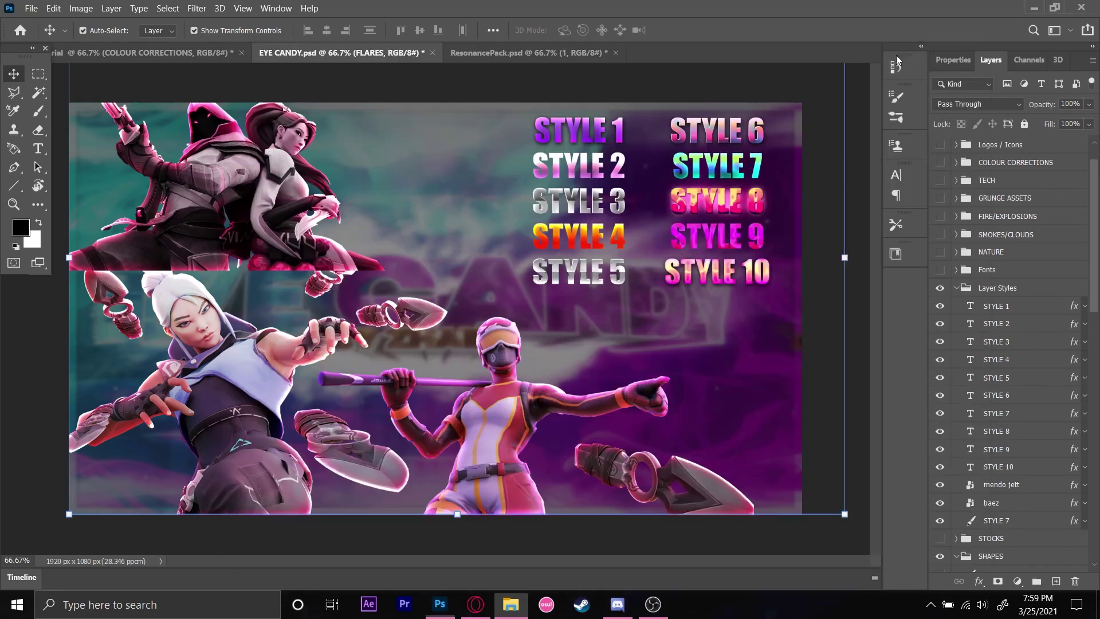
# Step: Switch to the Opera browser and run a Google image search for "jujutsu kaisen renders"
pyautogui.scroll(-2, 974, 341)
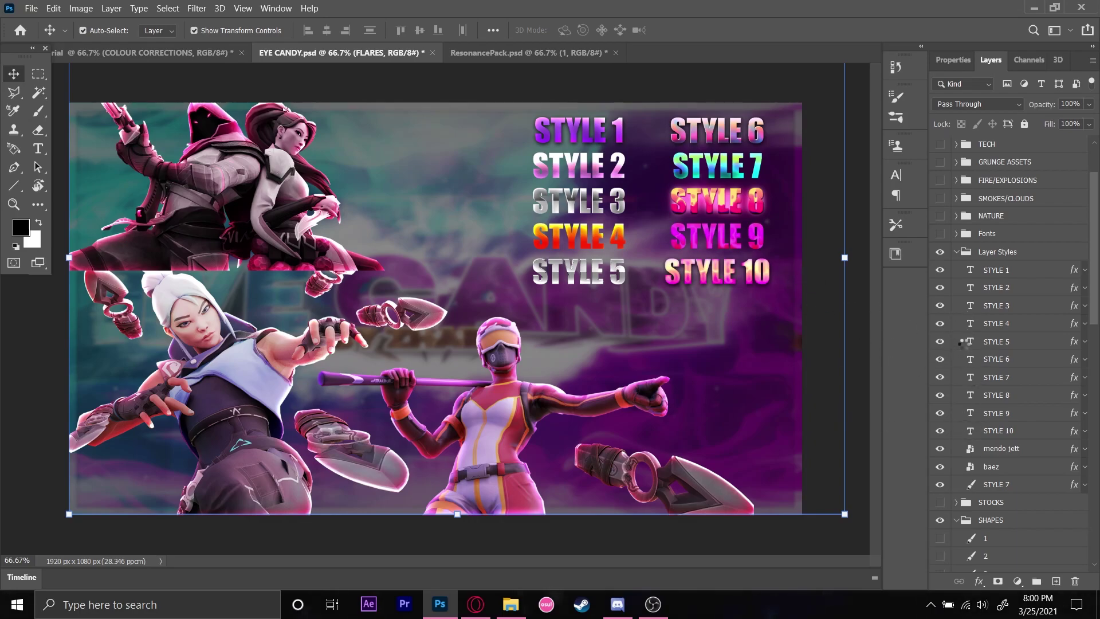
pyautogui.click(511, 604)
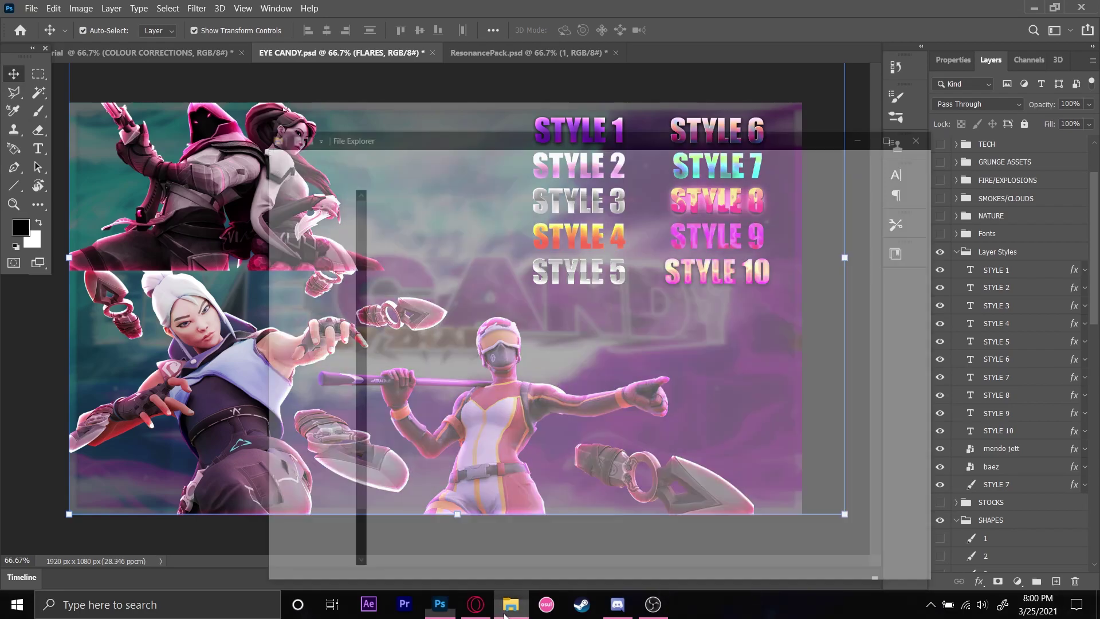
pyautogui.click(476, 605)
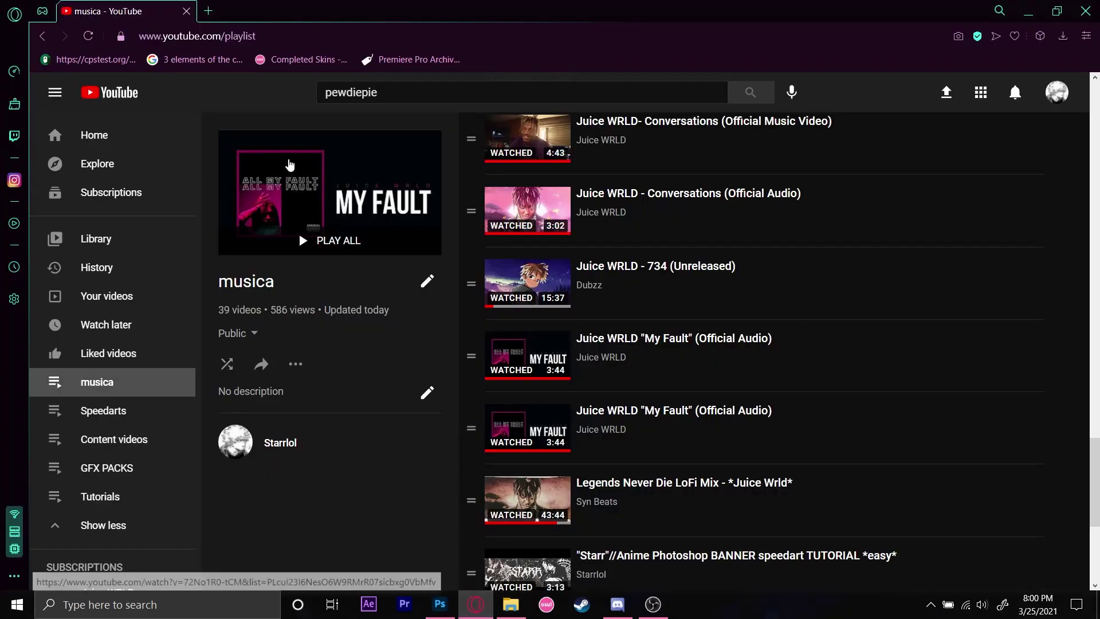
pyautogui.click(268, 40)
pyautogui.write('jujutsu kaisen r')
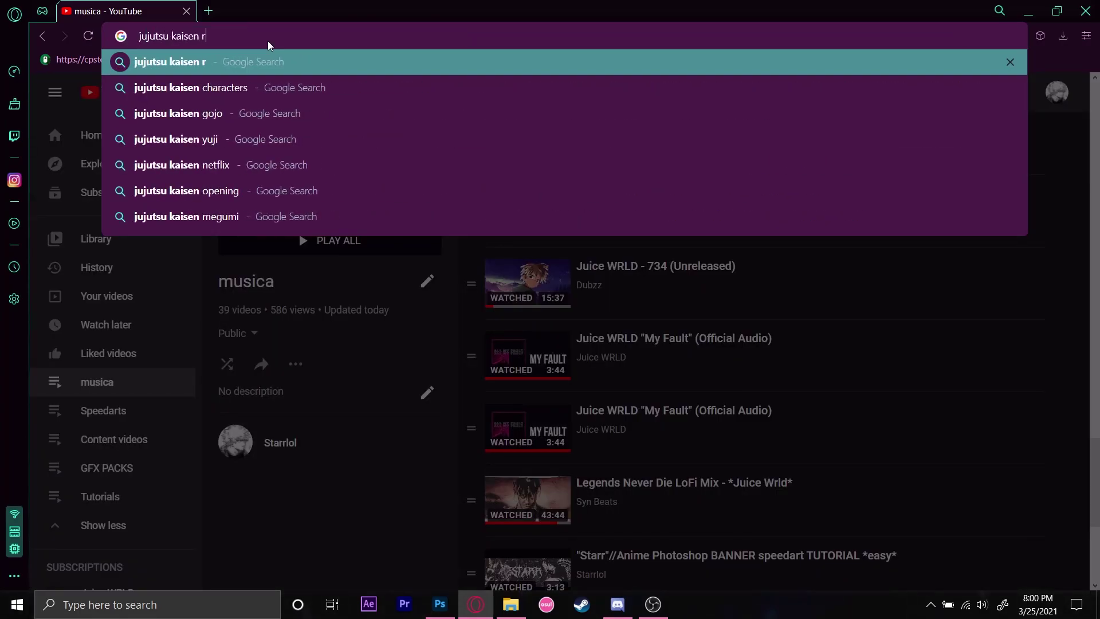
pyautogui.write('enders')
pyautogui.press('Return')
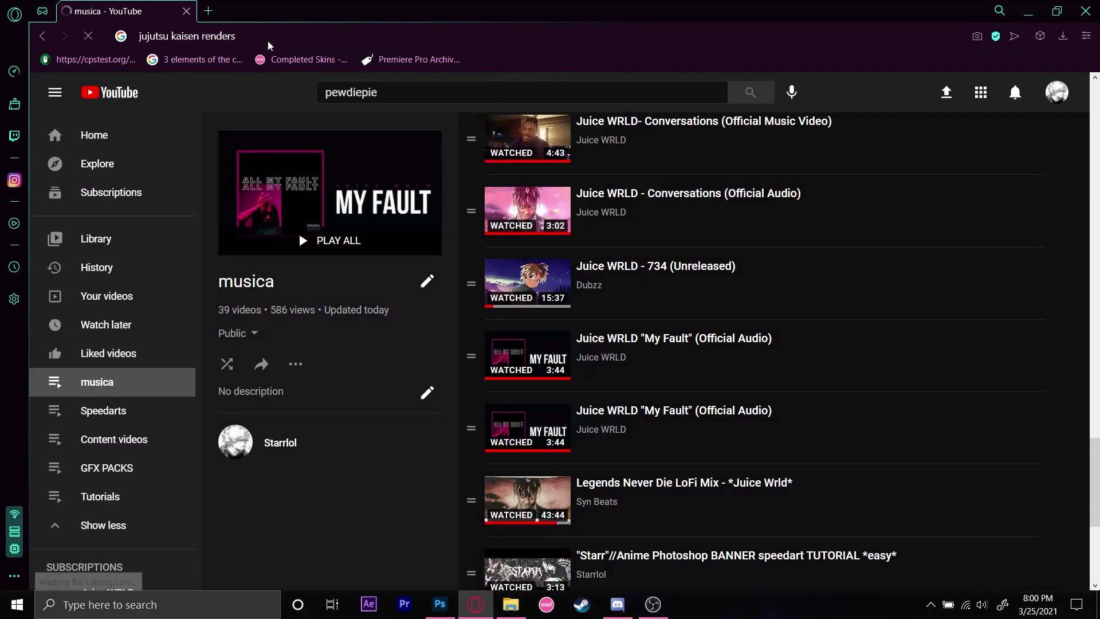
pyautogui.click(222, 144)
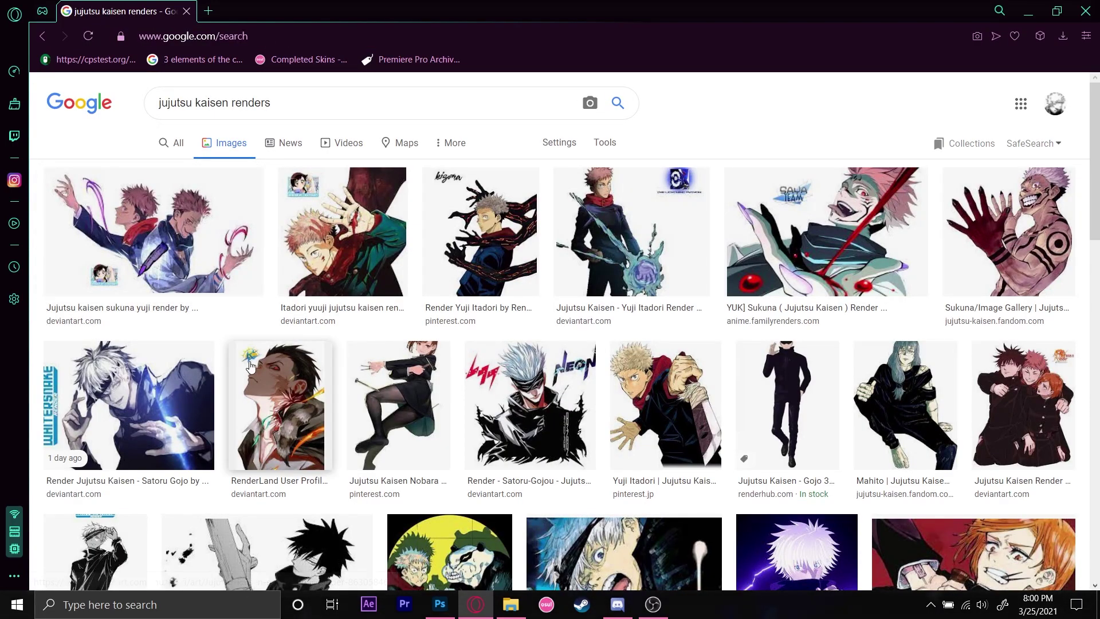
# Step: Open the Sukuna/Image Gallery result from jujutsu-kaisen.fandom.com and save its image as Sukuna.png
pyautogui.scroll(-1, 544, 364)
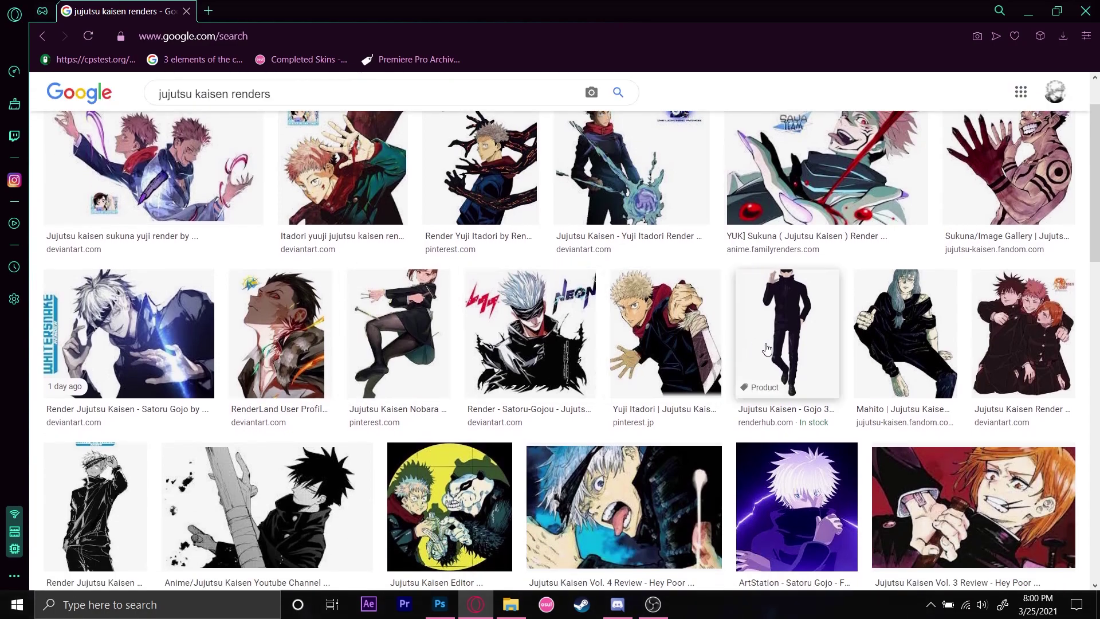
pyautogui.scroll(1, 766, 349)
pyautogui.click(942, 289)
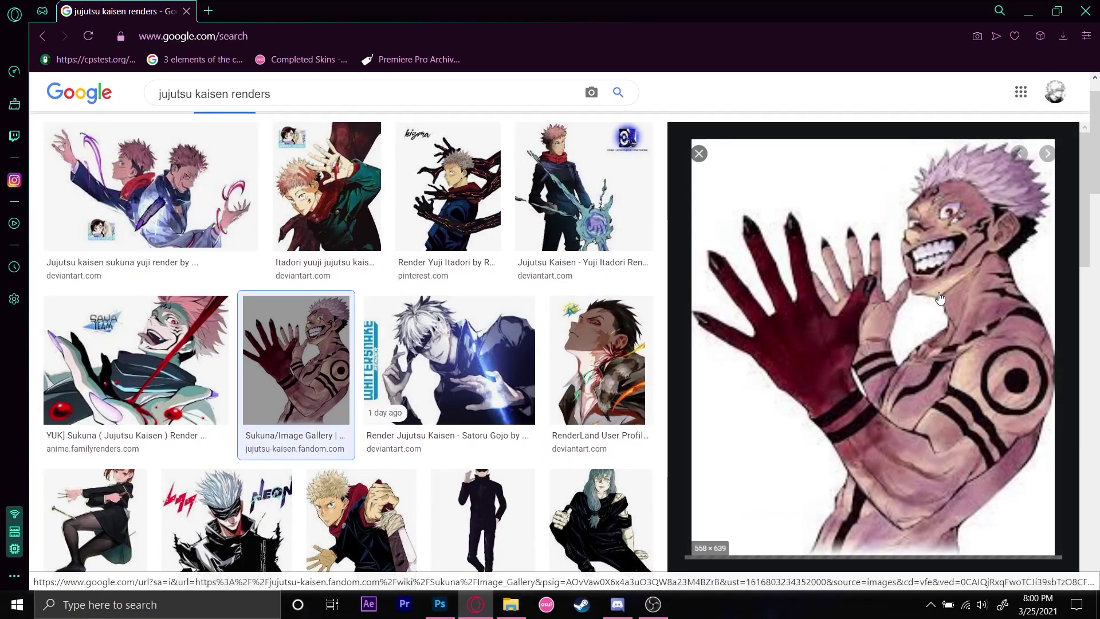
pyautogui.rightClick(907, 338)
pyautogui.click(748, 182)
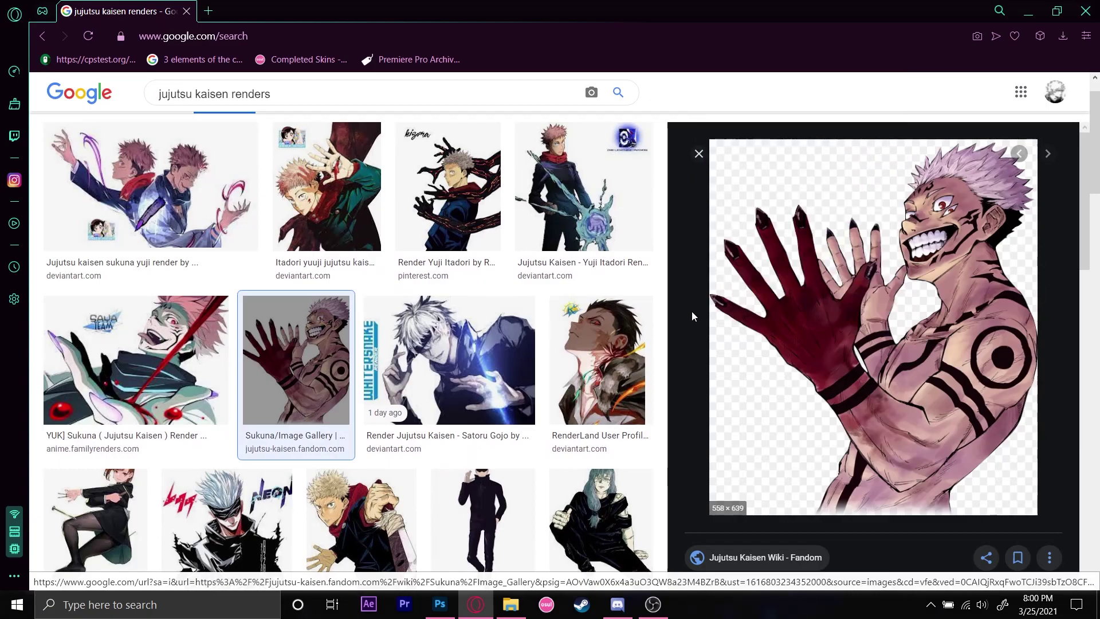
pyautogui.click(436, 320)
# Step: Find the Hanami render from jujutsu-kaisen.fandom.com further down the results and save it as Hanami.png
pyautogui.scroll(-3, 465, 343)
pyautogui.scroll(-15, 465, 343)
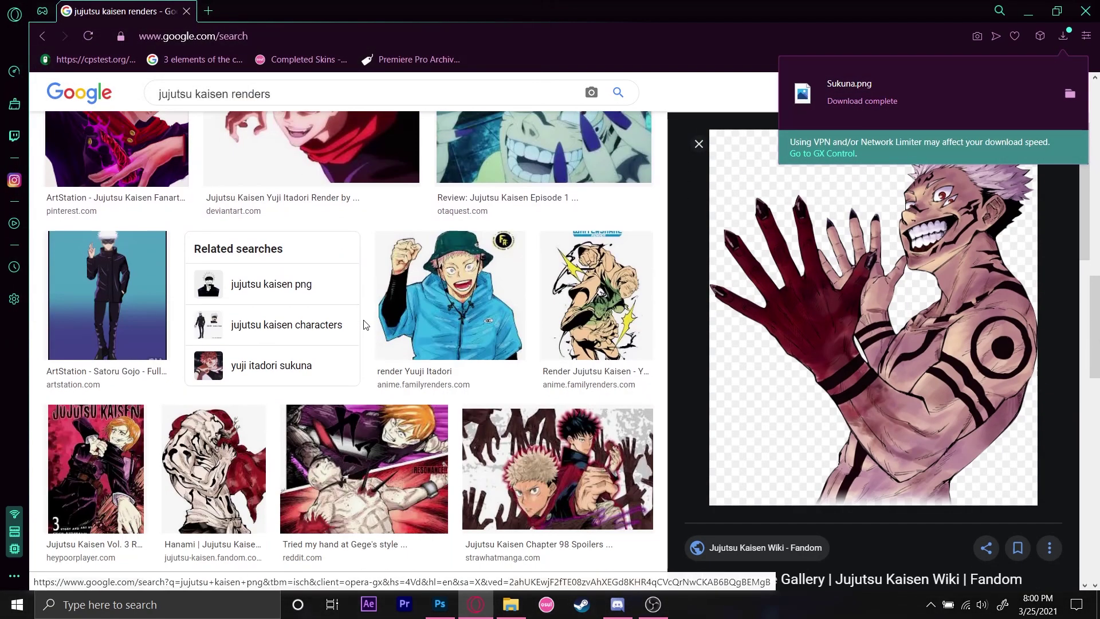
pyautogui.scroll(-1, 364, 325)
pyautogui.click(248, 355)
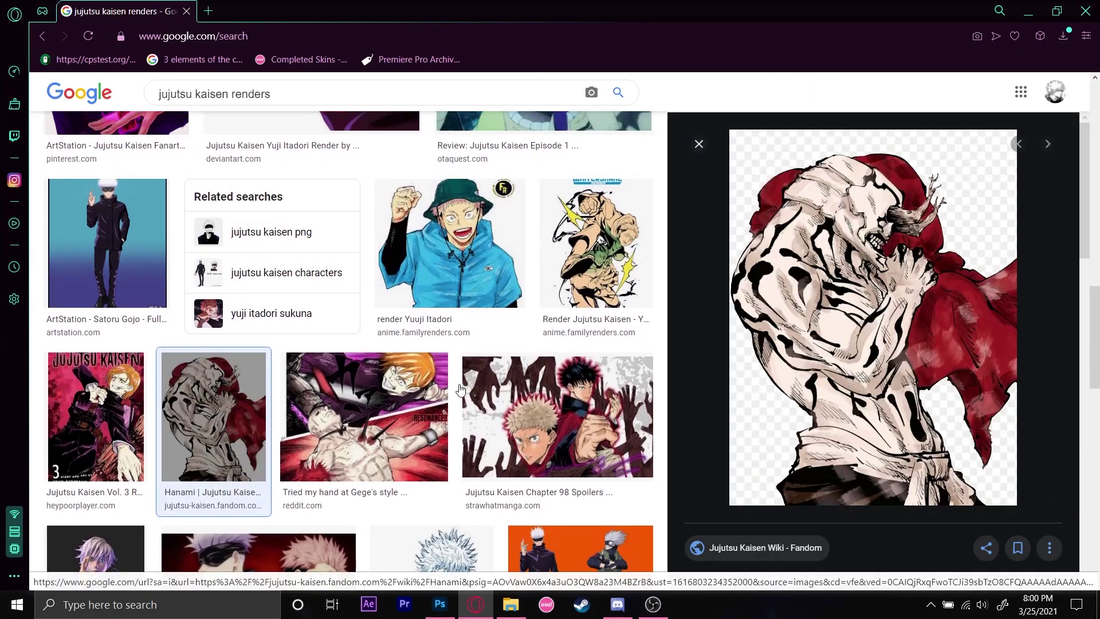
pyautogui.rightClick(733, 416)
pyautogui.click(771, 221)
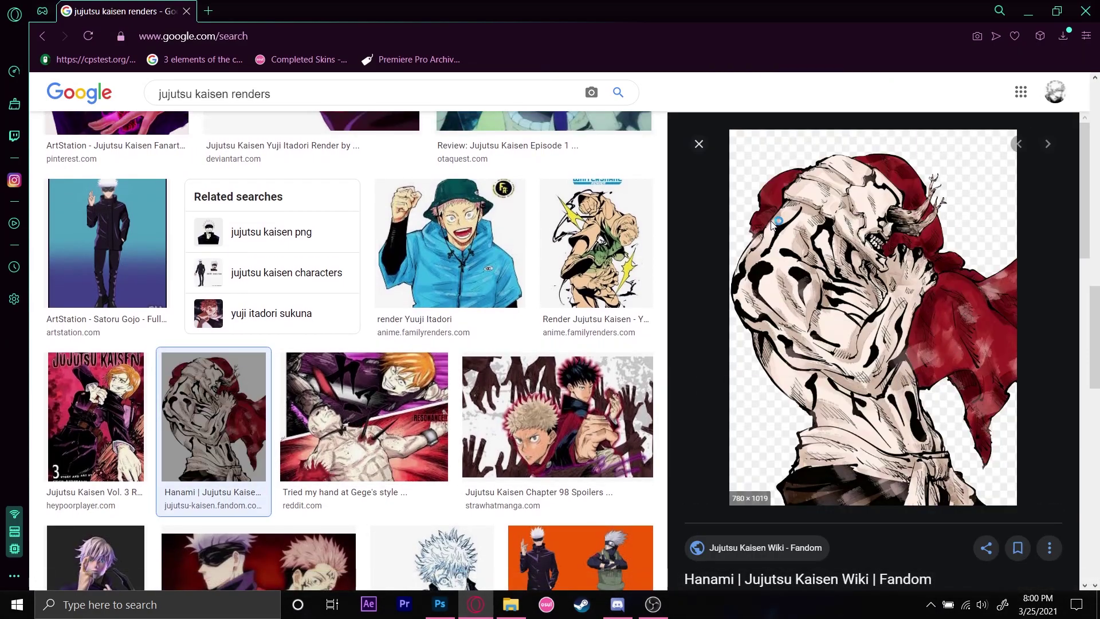
pyautogui.click(427, 319)
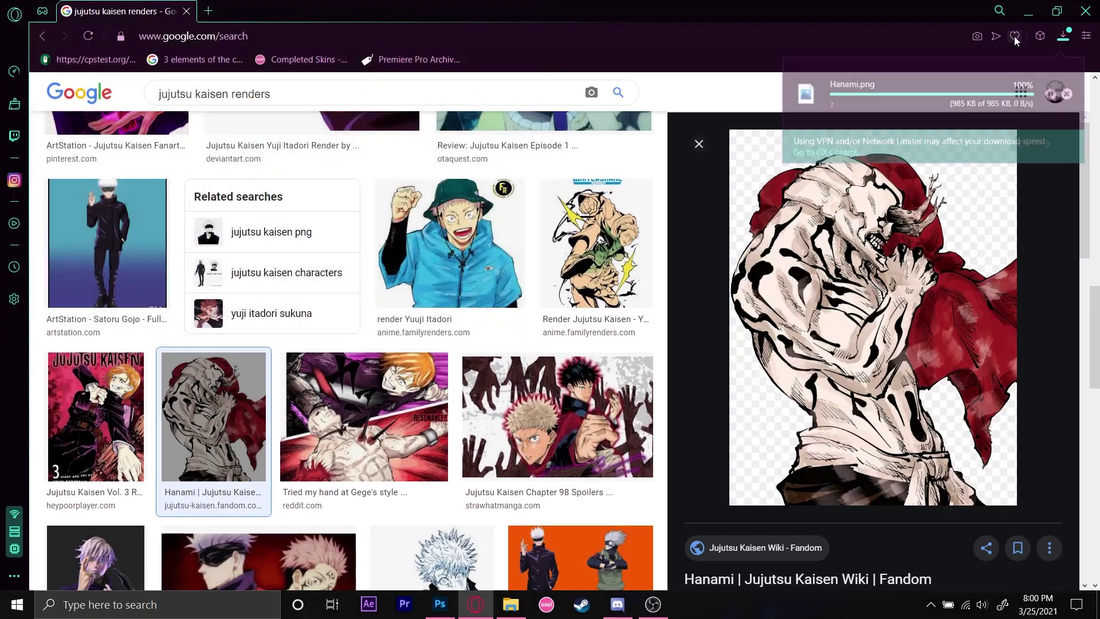
# Step: Bring the downloaded Hanami.png into the 1500 x 500 header document in Photoshop as a placed layer
pyautogui.moveTo(916, 98); pyautogui.dragTo(942, 106)
pyautogui.moveTo(565, 471); pyautogui.dragTo(488, 413)
pyautogui.moveTo(146, 47); pyautogui.dragTo(350, 325)
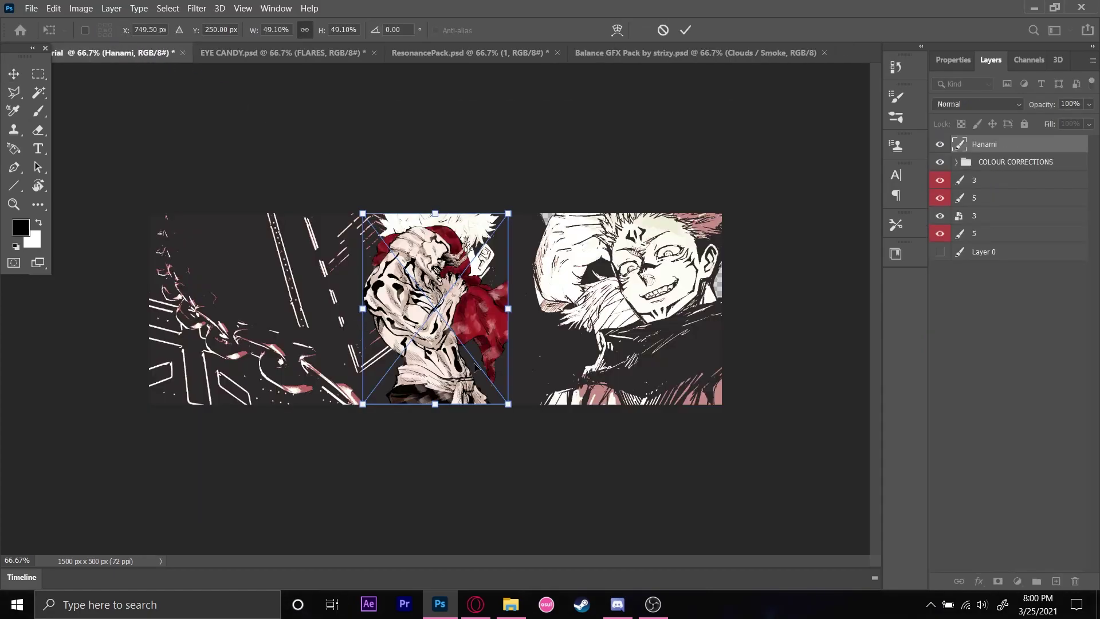
# Step: Enlarge the Hanami render to about 106%, move it over the middle character, and reorder its layer beneath the upper layer 5
pyautogui.moveTo(508, 404); pyautogui.dragTo(644, 488)
pyautogui.moveTo(434, 406); pyautogui.dragTo(208, 377)
pyautogui.moveTo(292, 345); pyautogui.dragTo(452, 343)
pyautogui.moveTo(1066, 143); pyautogui.dragTo(1052, 216)
pyautogui.moveTo(335, 494); pyautogui.dragTo(243, 537)
pyautogui.moveTo(332, 449); pyautogui.dragTo(336, 450)
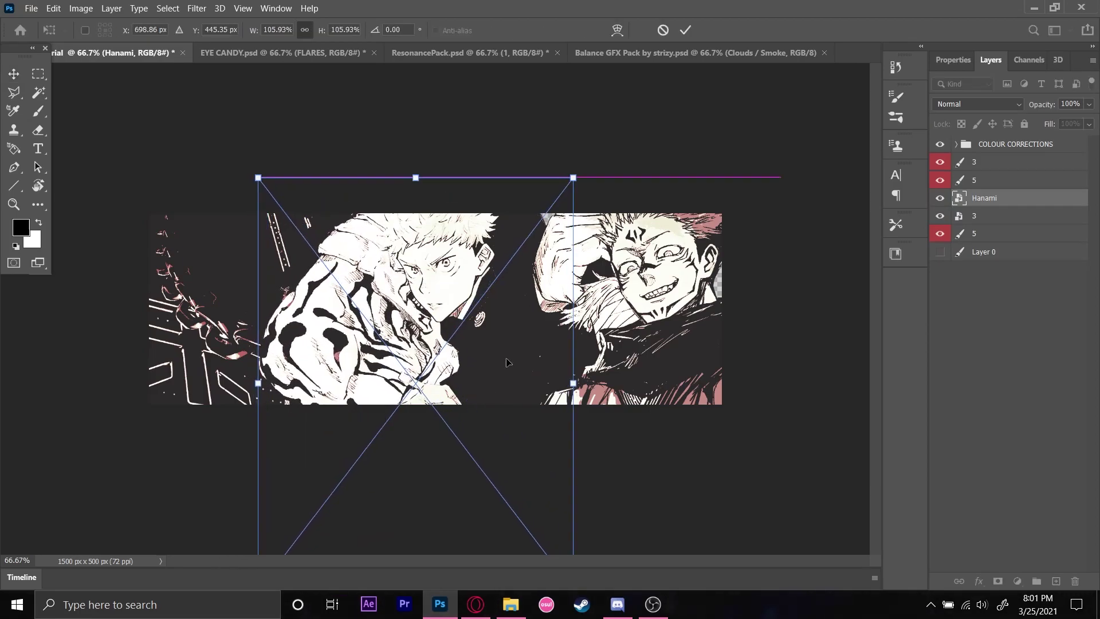
# Step: Commit the Hanami placement and delete the render layer 5 directly above it
pyautogui.click(1013, 186)
pyautogui.press('Delete')
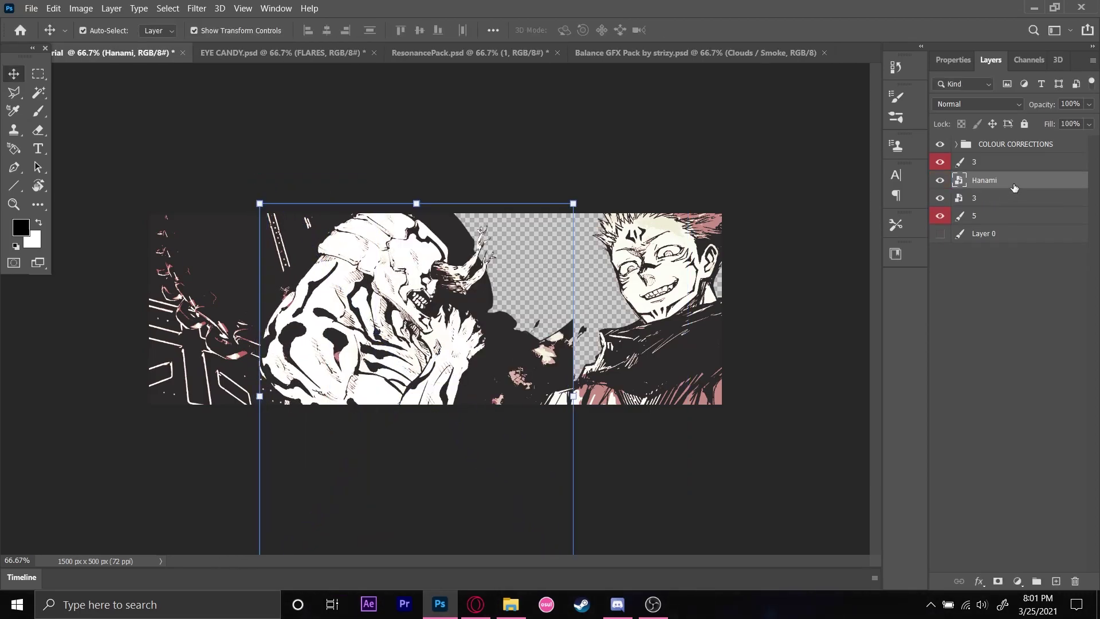
# Step: Hide the COLOUR CORRECTIONS group and move the Hanami render over beside the grinning Sukuna render
pyautogui.moveTo(544, 414); pyautogui.dragTo(560, 413)
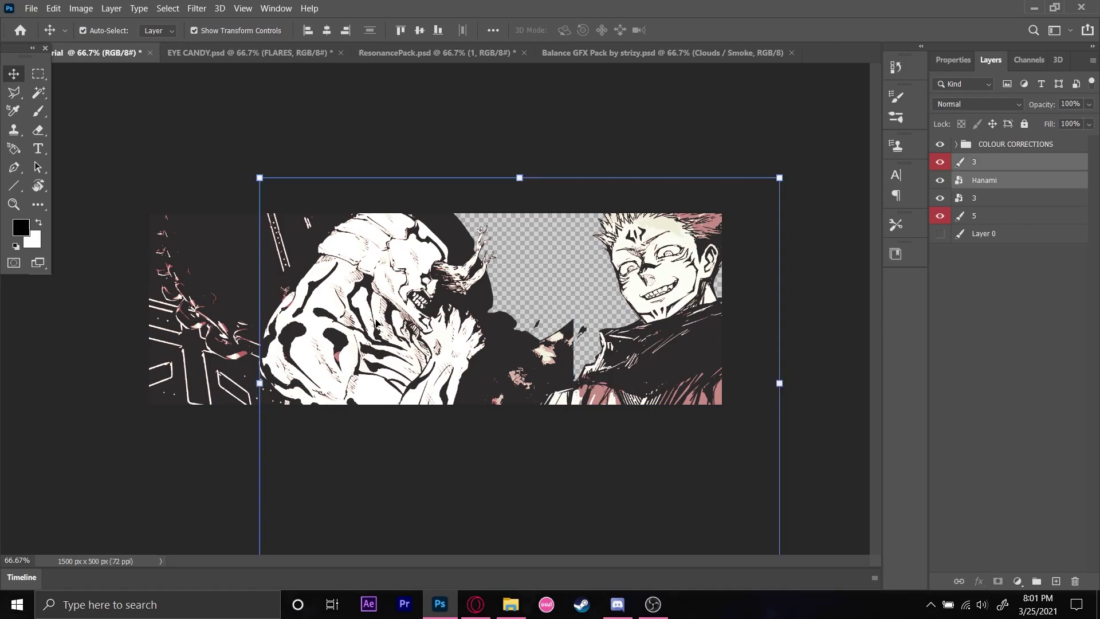
pyautogui.click(375, 322)
pyautogui.scroll(1, 958, 189)
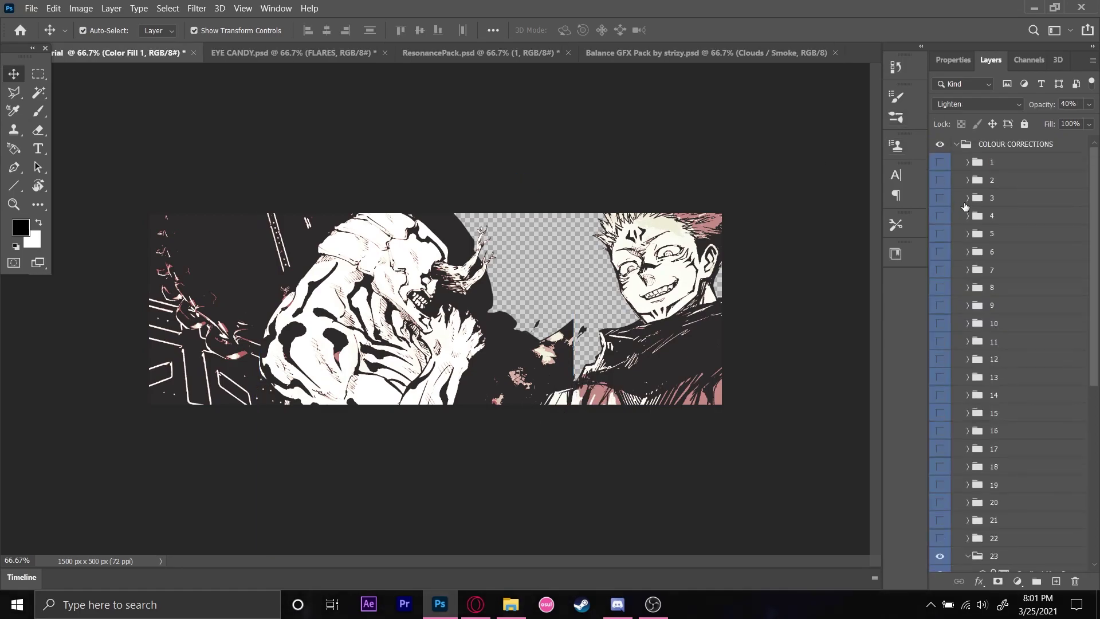
pyautogui.click(940, 146)
pyautogui.moveTo(397, 362); pyautogui.dragTo(553, 346)
pyautogui.click(396, 254)
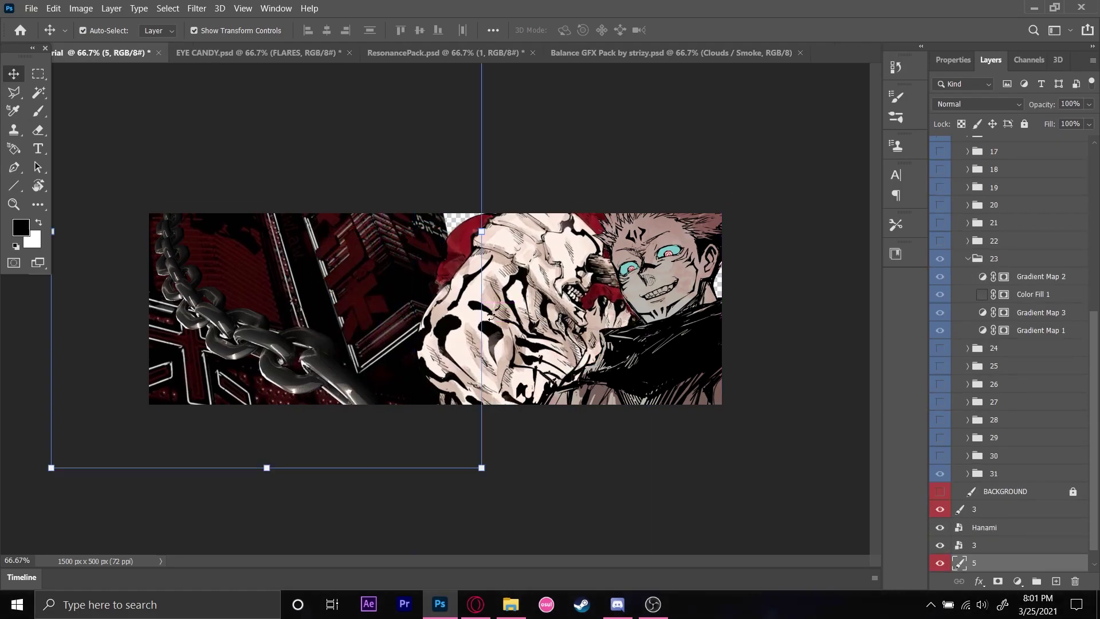
# Step: Show the COLOUR CORRECTIONS group again and collapse it
pyautogui.scroll(6, 955, 143)
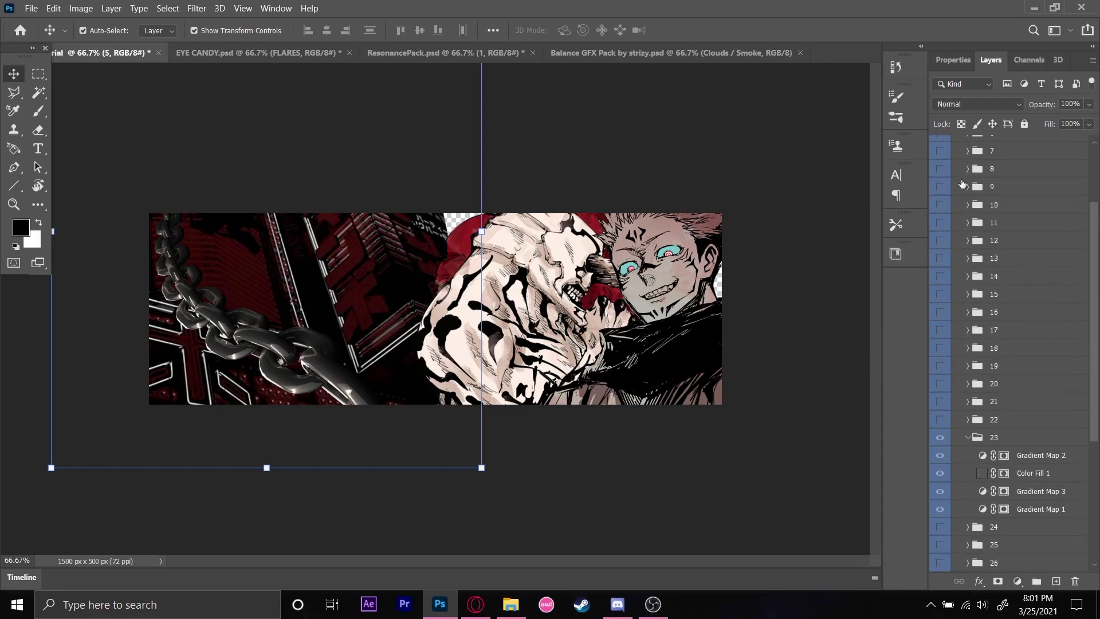
pyautogui.click(938, 145)
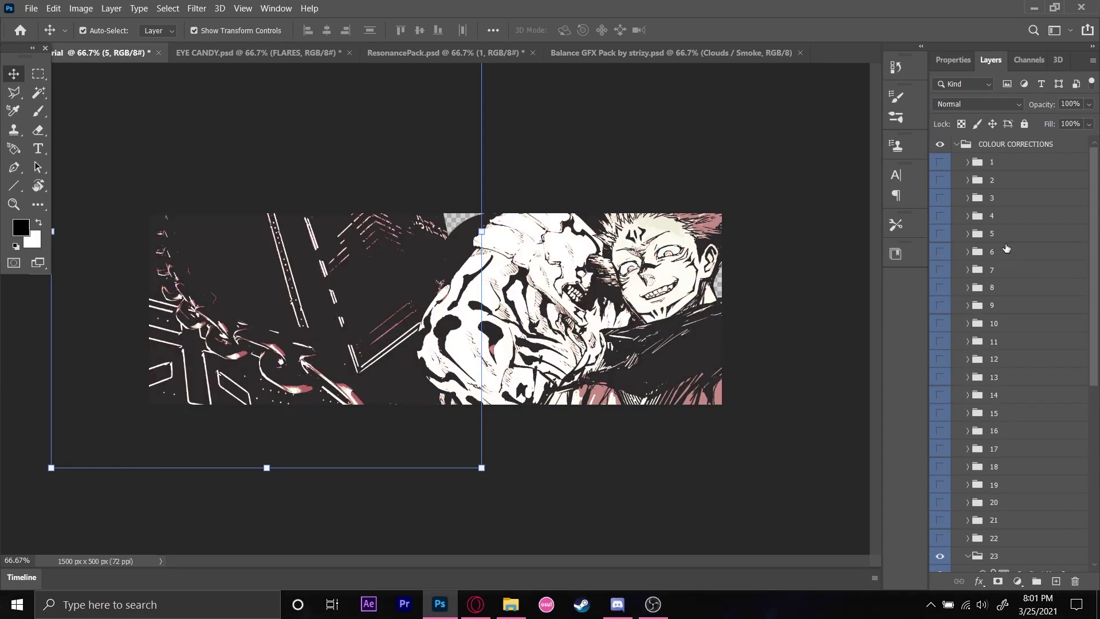
pyautogui.click(956, 144)
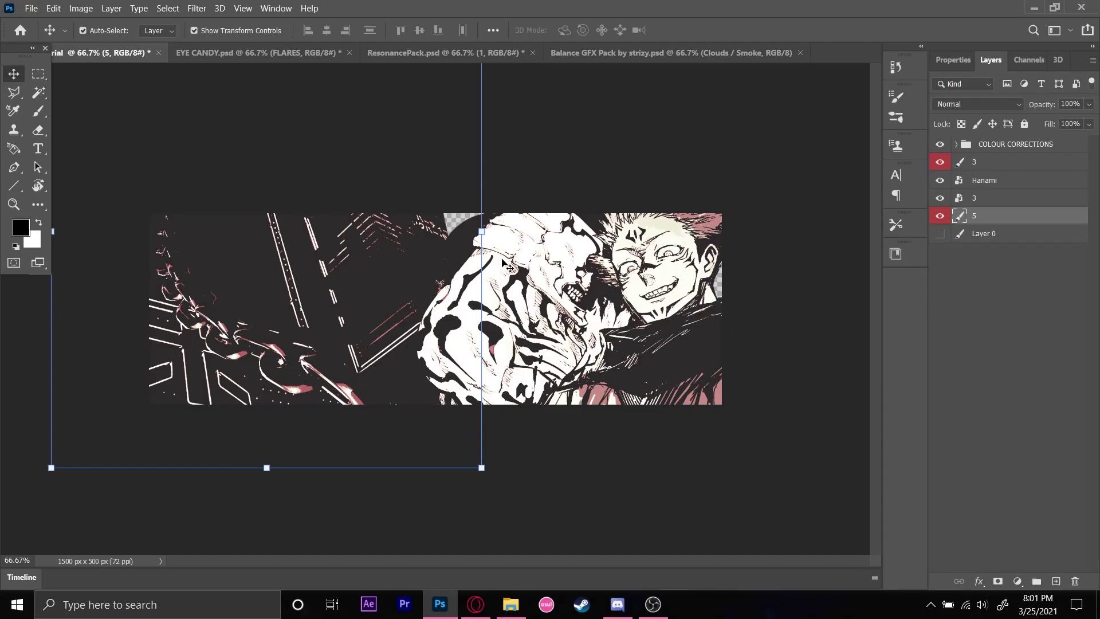
# Step: Browse the Resonance and EYE CANDY packs and preview several GRUNGE ASSETS layers, including 17
pyautogui.click(486, 46)
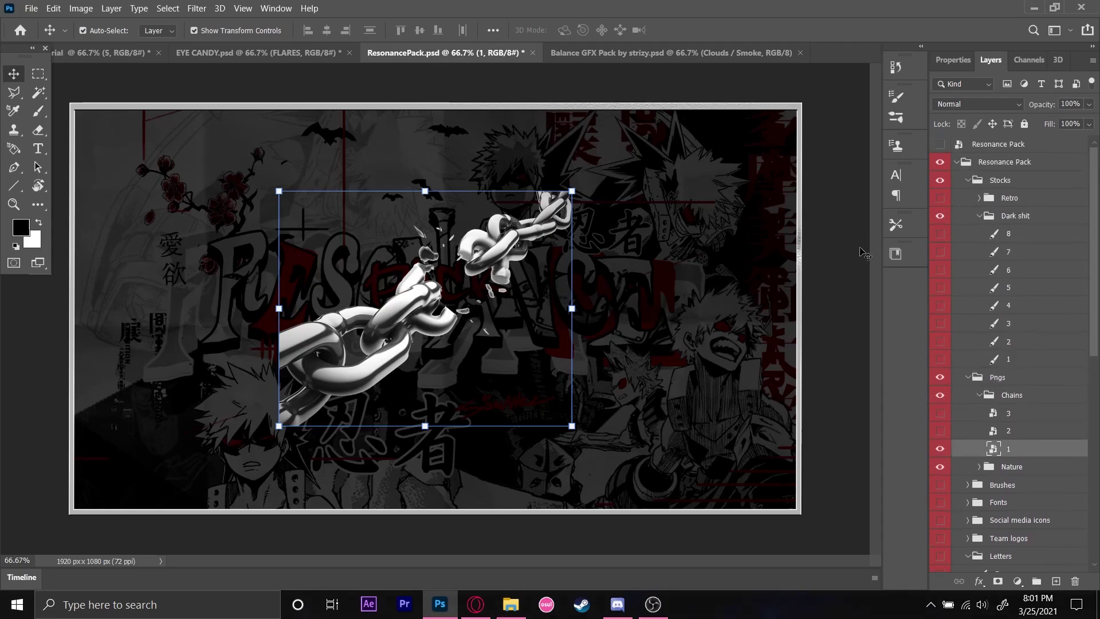
pyautogui.click(269, 51)
pyautogui.scroll(5, 956, 231)
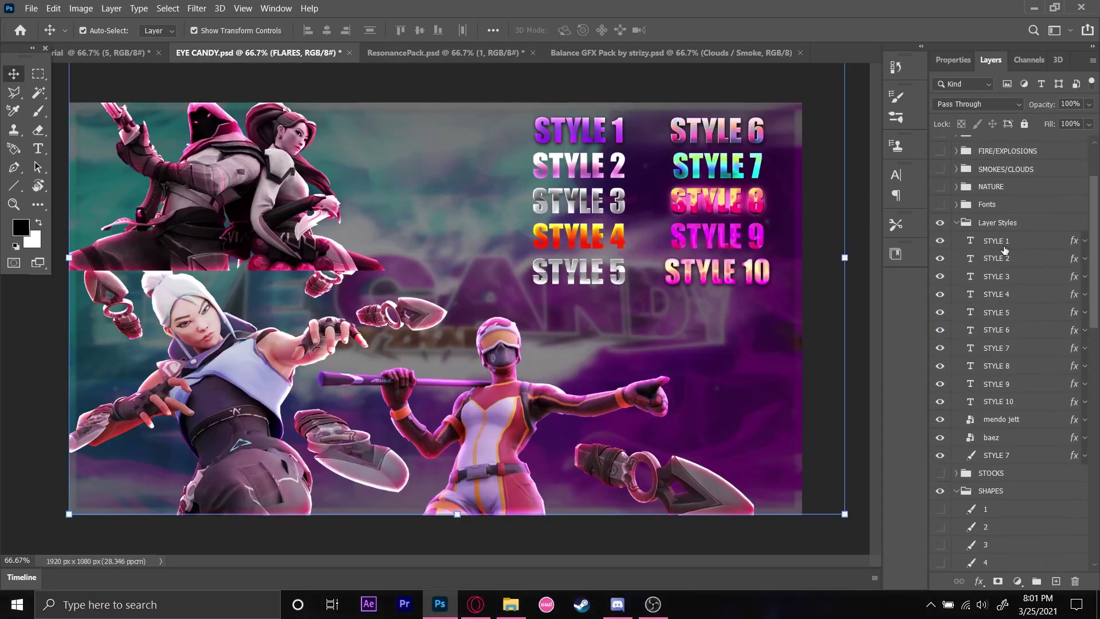
pyautogui.click(956, 233)
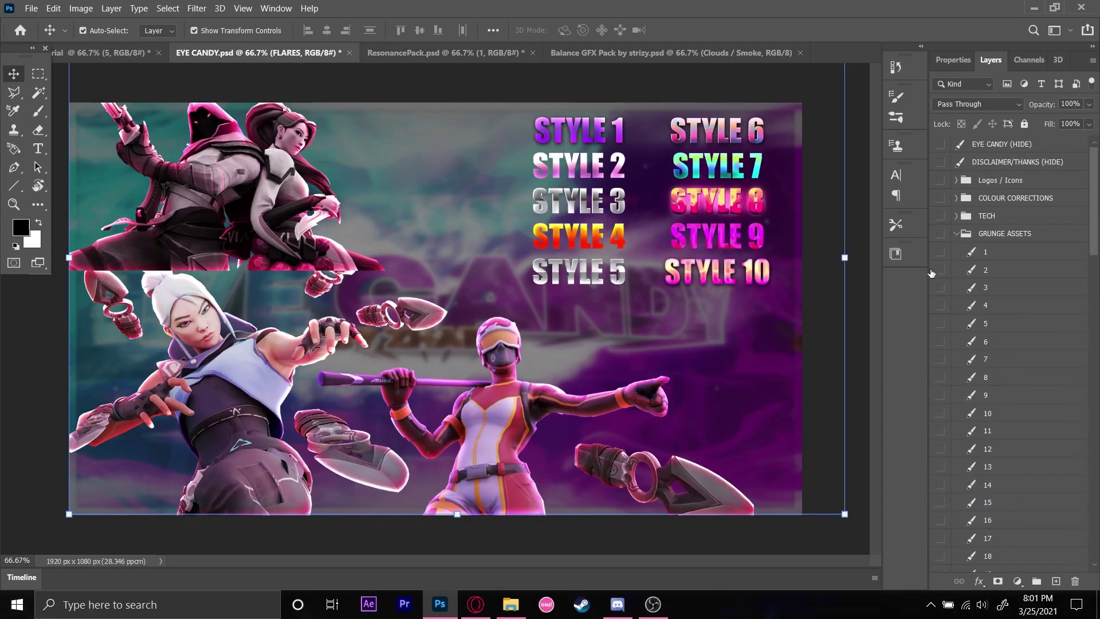
pyautogui.keyDown('alt'); pyautogui.click(940, 287); pyautogui.keyUp('alt')
pyautogui.keyDown('alt'); pyautogui.click(940, 306); pyautogui.keyUp('alt')
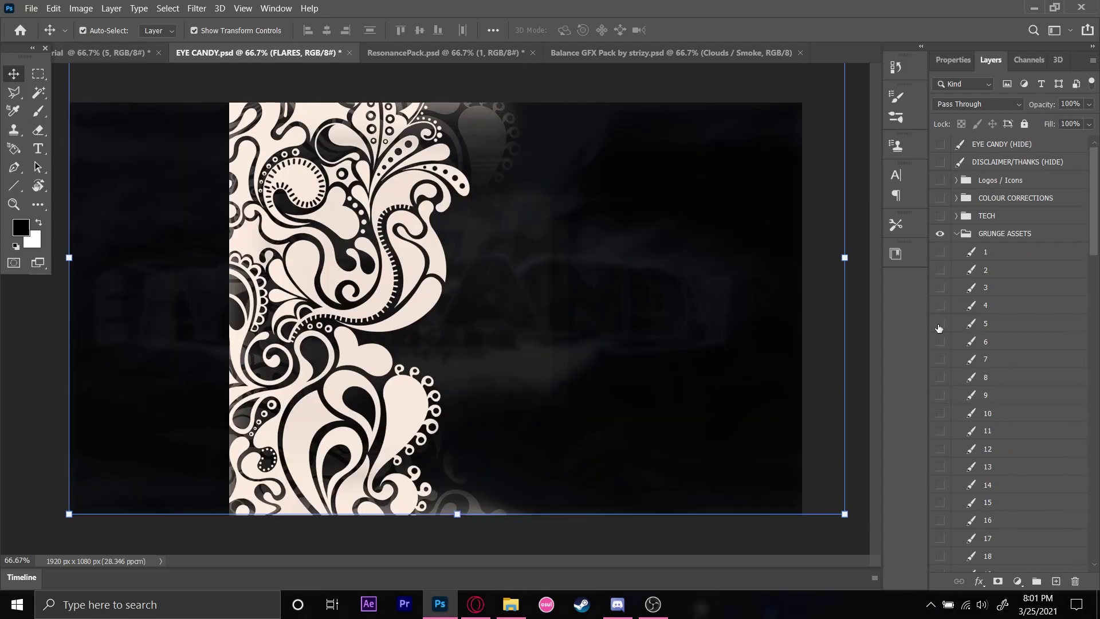
pyautogui.keyDown('alt'); pyautogui.click(939, 324); pyautogui.keyUp('alt')
pyautogui.scroll(-3, 926, 370)
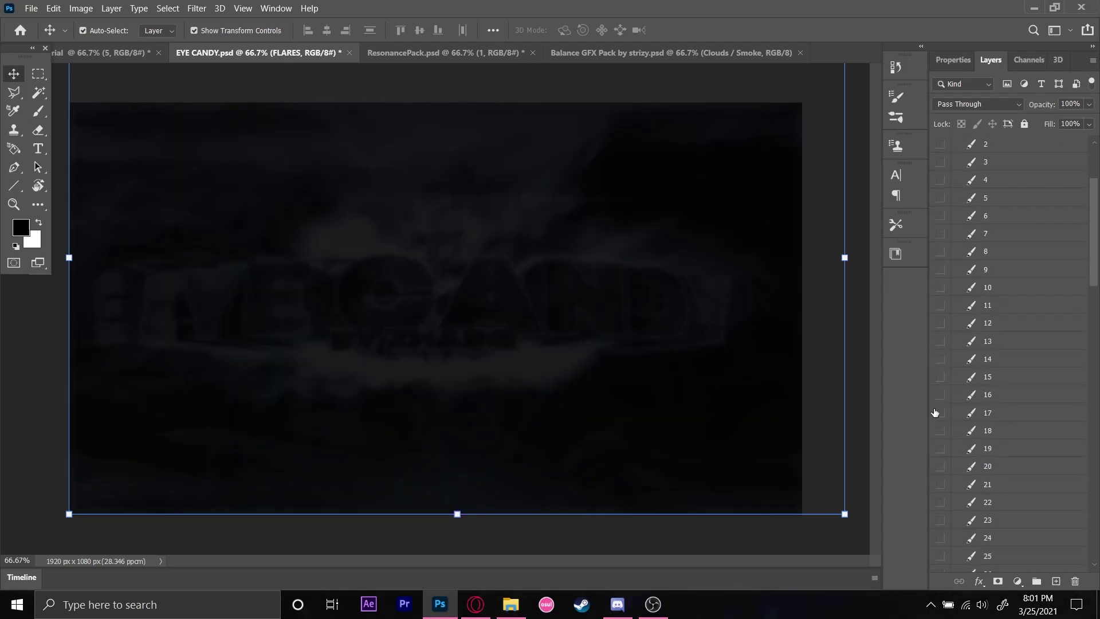
pyautogui.keyDown('alt'); pyautogui.click(940, 412); pyautogui.keyUp('alt')
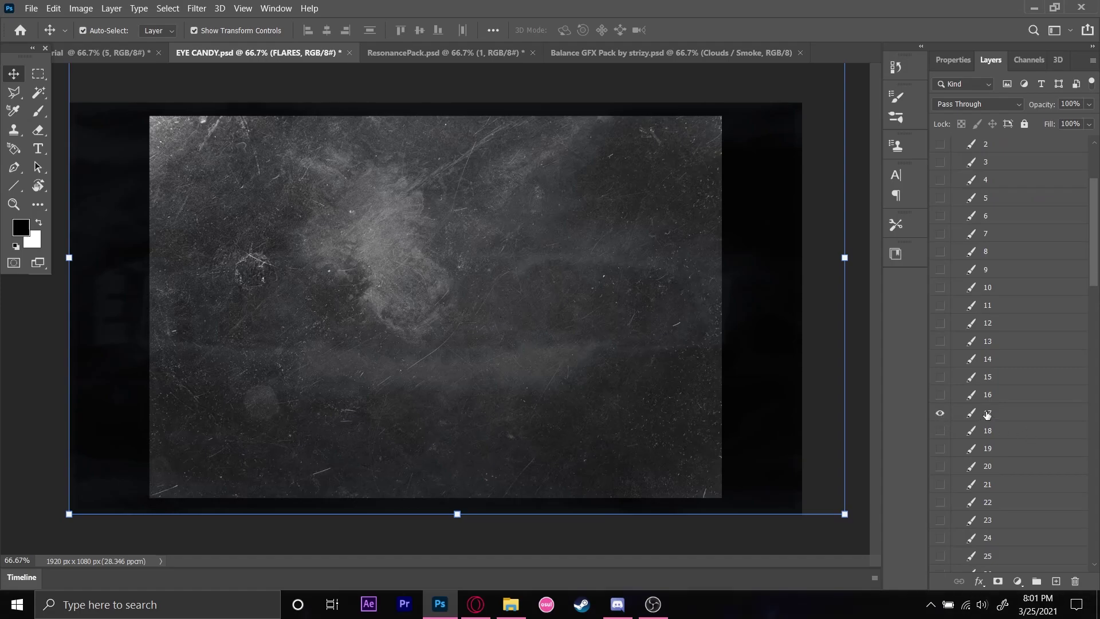
# Step: Switch to File Explorer and open the cyberg0th folder inside GFX on the Desktop
pyautogui.click(510, 604)
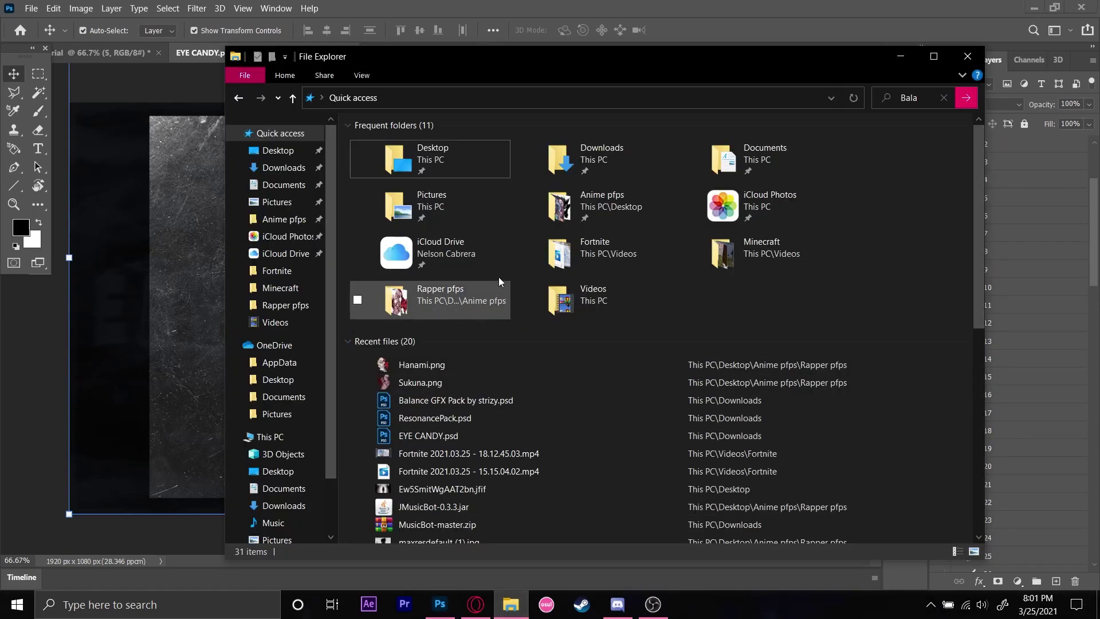
pyautogui.scroll(-1, 287, 298)
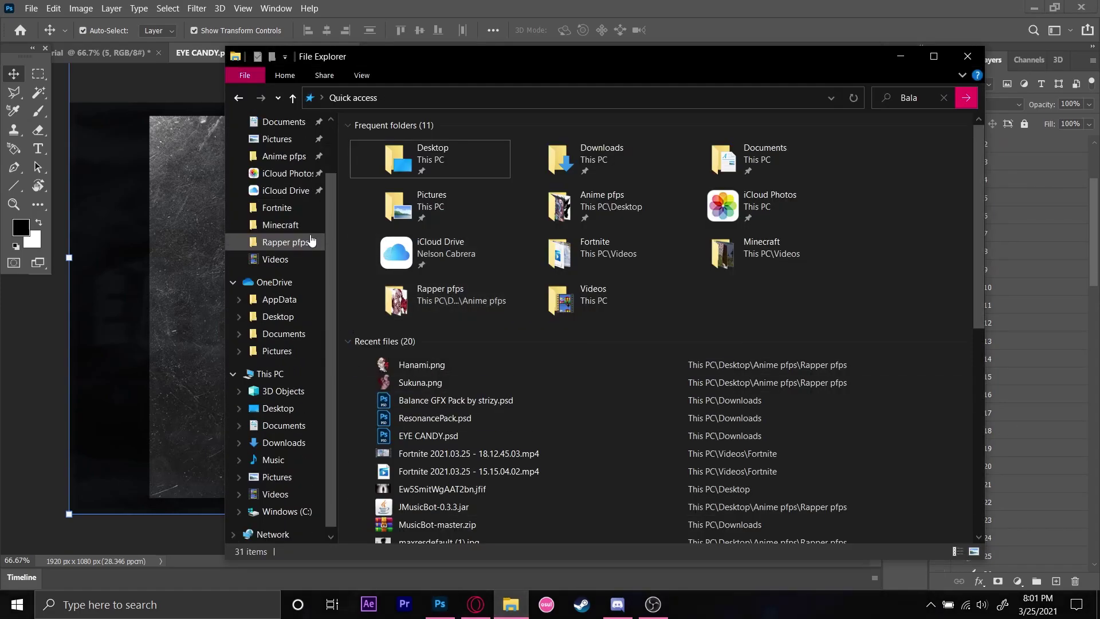
pyautogui.scroll(1, 287, 209)
pyautogui.click(270, 350)
pyautogui.scroll(-1, 317, 363)
pyautogui.click(311, 390)
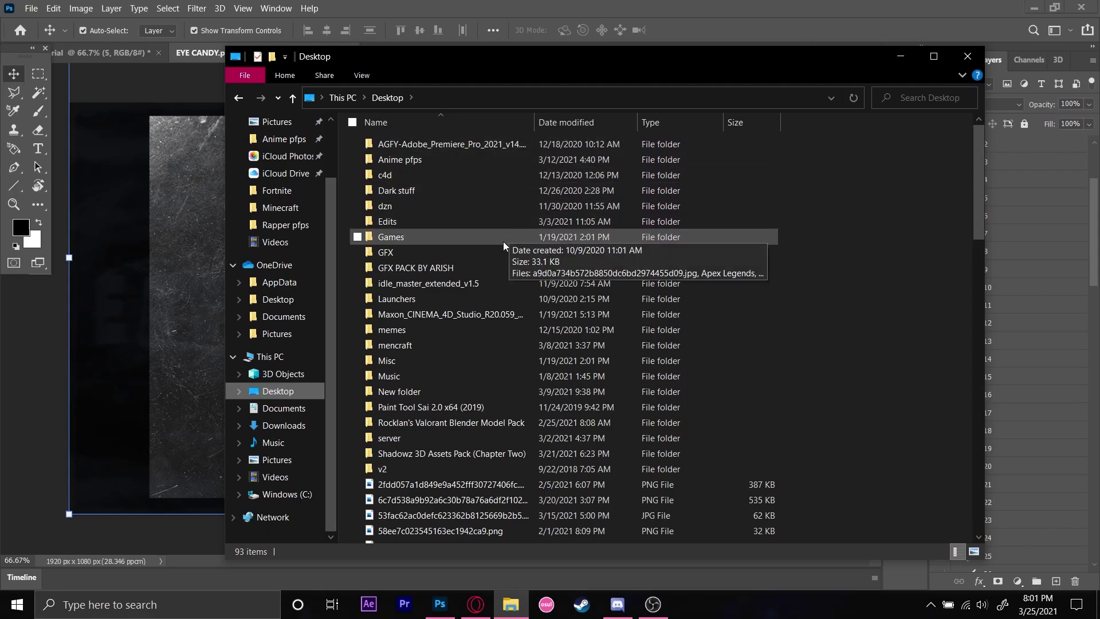
pyautogui.doubleClick(482, 253)
pyautogui.doubleClick(385, 158)
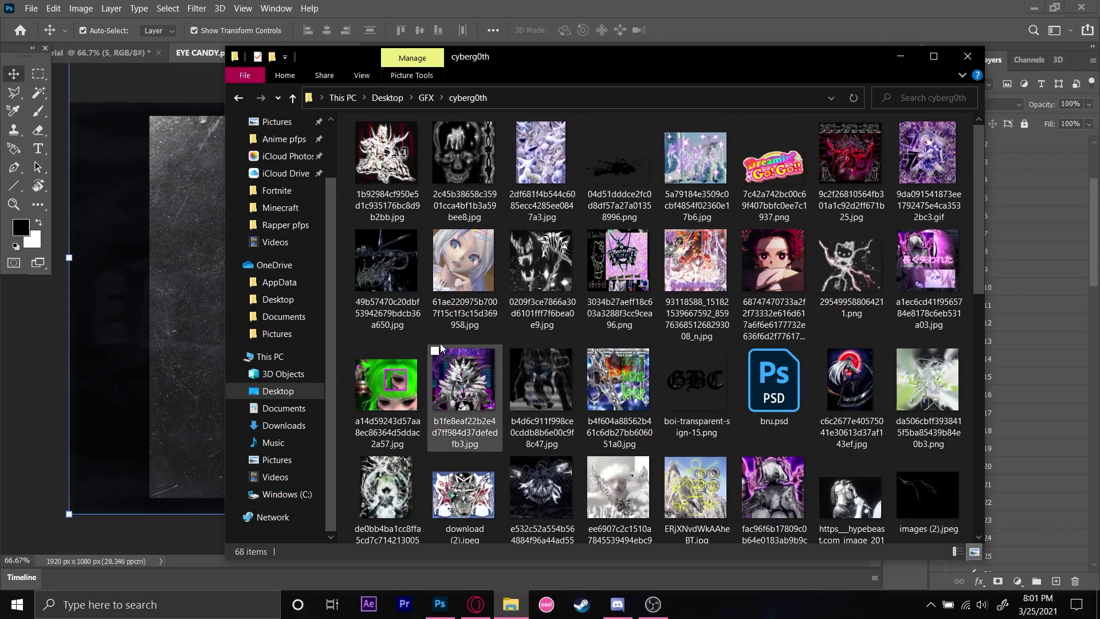
# Step: Find the black-and-white tatsumi_and_wave manga image and place it into the header document
pyautogui.scroll(-5, 576, 312)
pyautogui.scroll(-5, 641, 384)
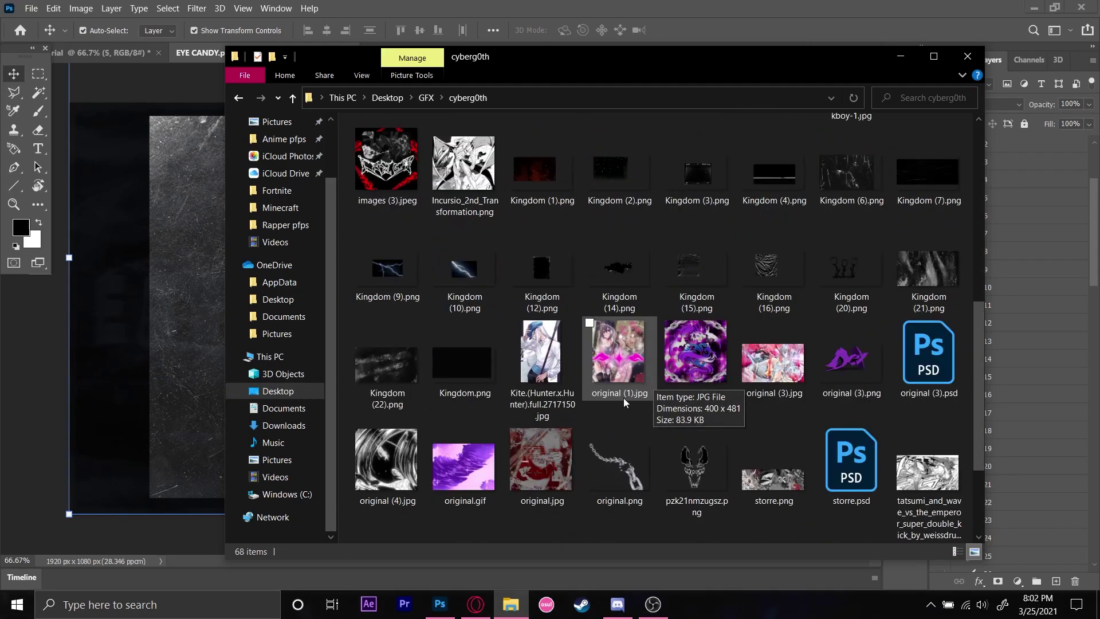
pyautogui.scroll(-3, 641, 417)
pyautogui.moveTo(917, 385); pyautogui.dragTo(202, 241)
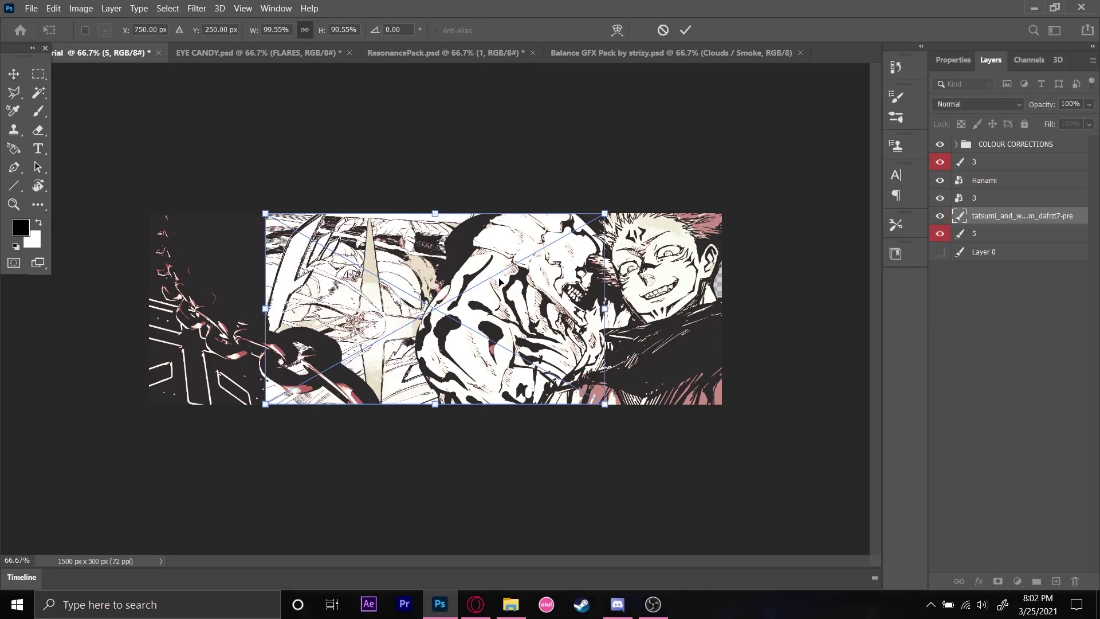
# Step: Enlarge the placed manga image to about 260% so it fills the header, and reorder its layer beneath layer 5
pyautogui.moveTo(604, 214); pyautogui.dragTo(709, 154)
pyautogui.moveTo(492, 423); pyautogui.dragTo(487, 516)
pyautogui.moveTo(441, 424); pyautogui.dragTo(587, 425)
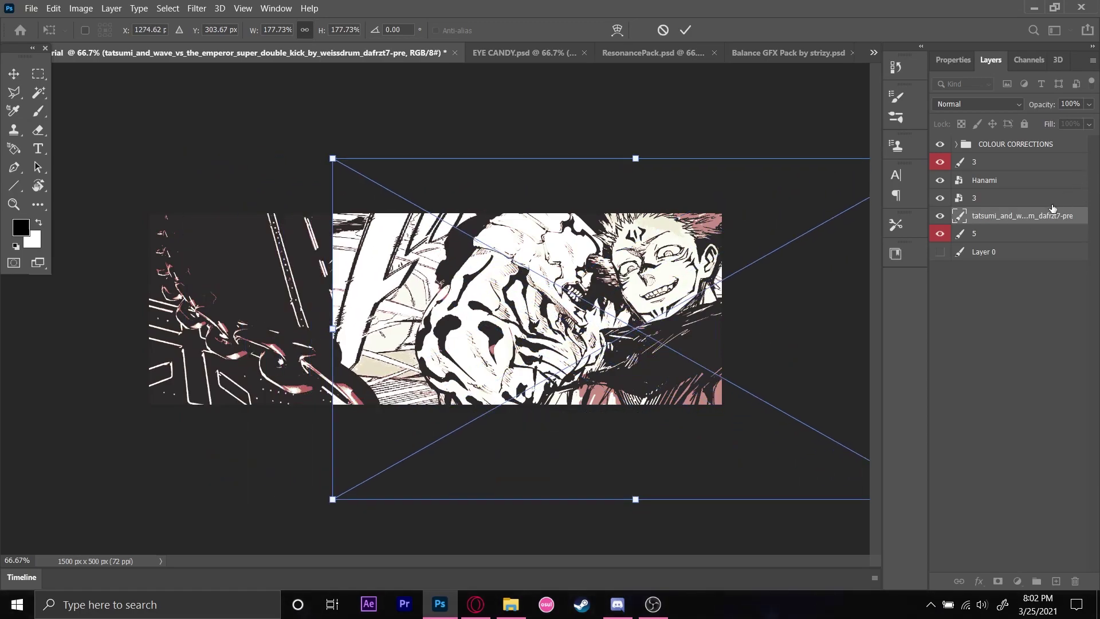
pyautogui.moveTo(999, 224); pyautogui.dragTo(1004, 241)
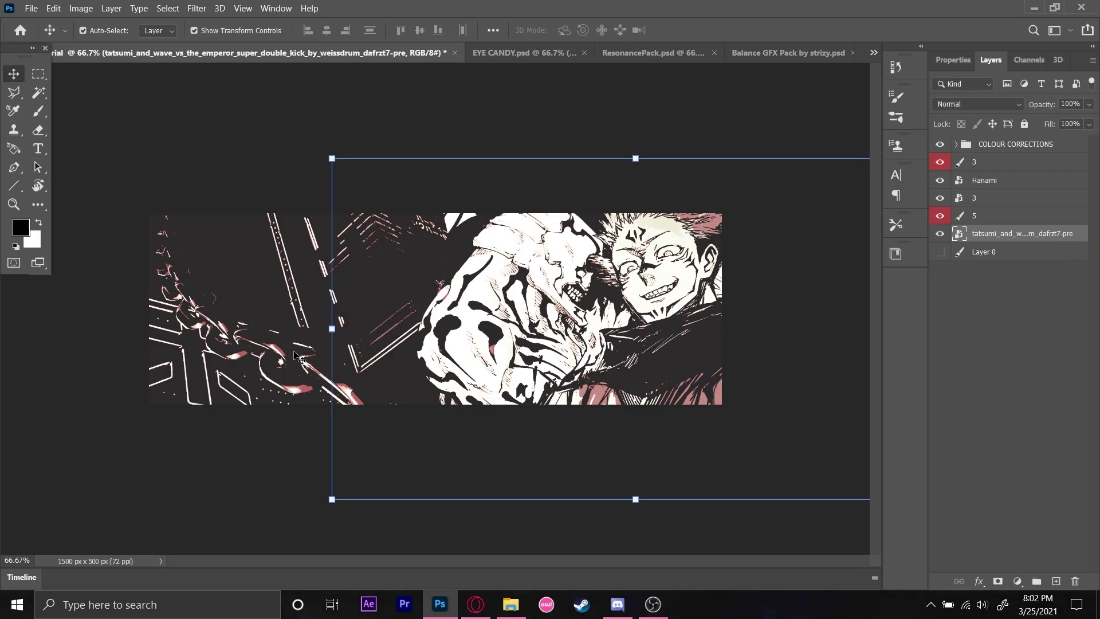
pyautogui.moveTo(332, 329); pyautogui.dragTo(45, 346)
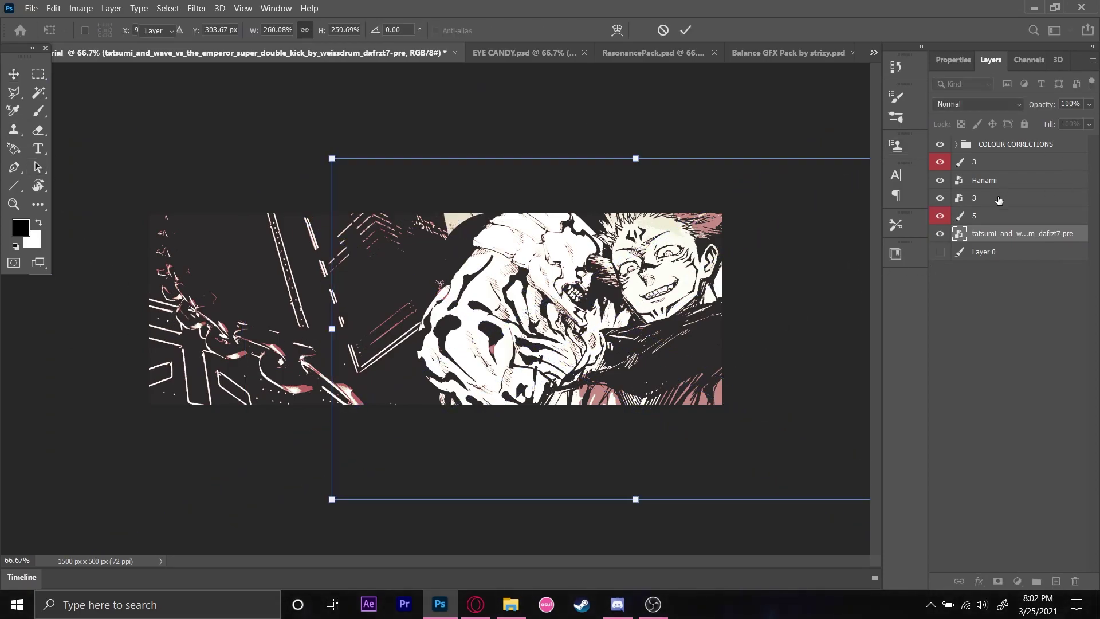
# Step: Set the blend mode of layer 5 to Soft Light
pyautogui.click(1003, 216)
pyautogui.click(998, 106)
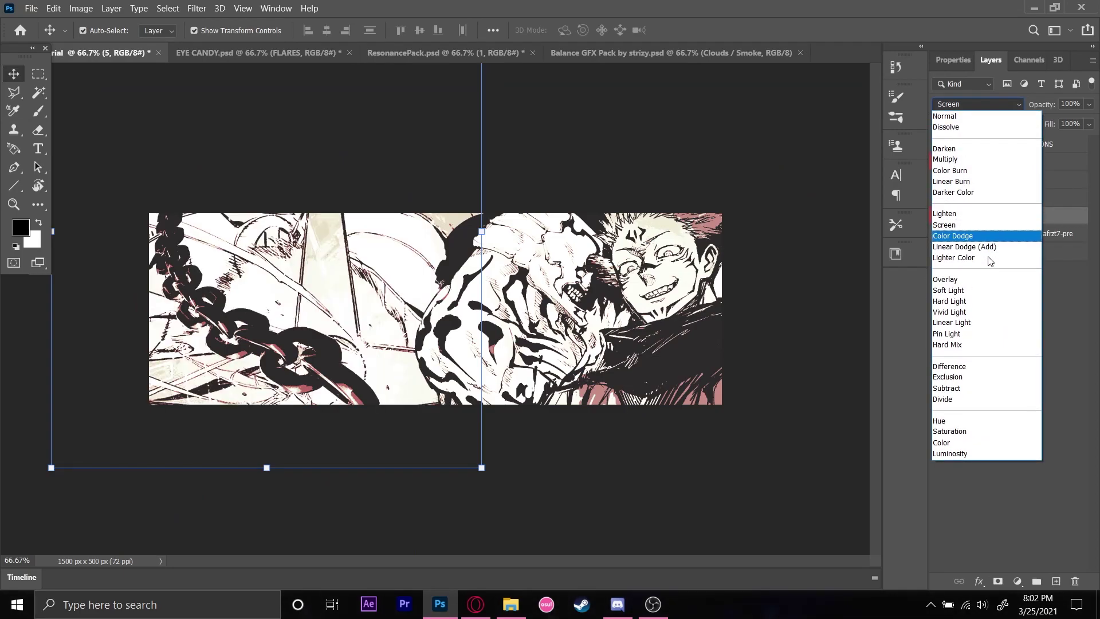
pyautogui.click(981, 288)
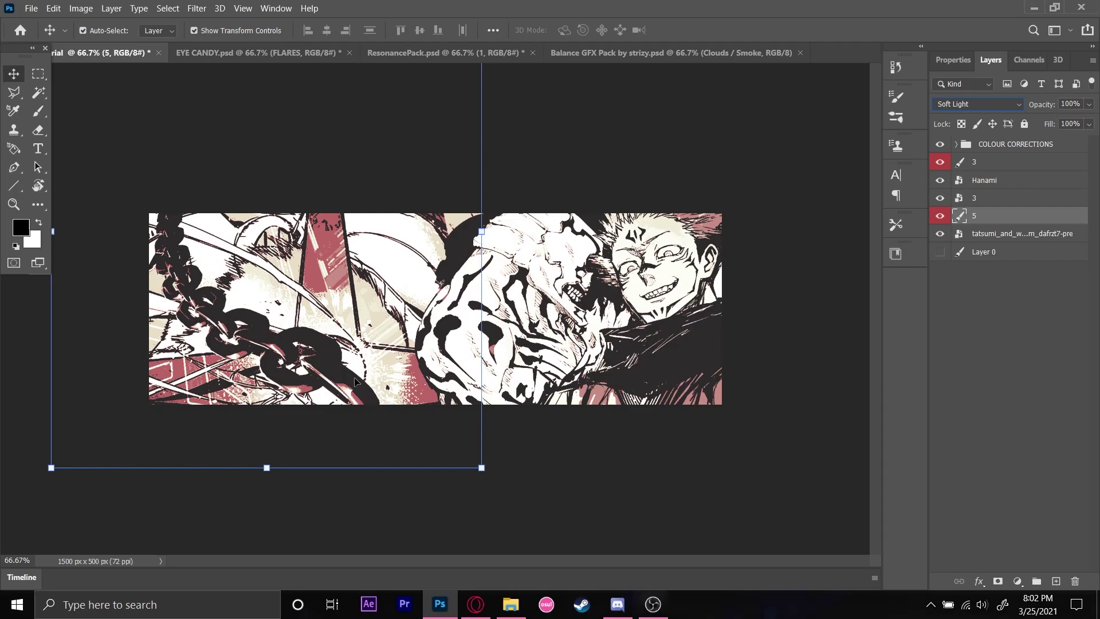
pyautogui.click(988, 108)
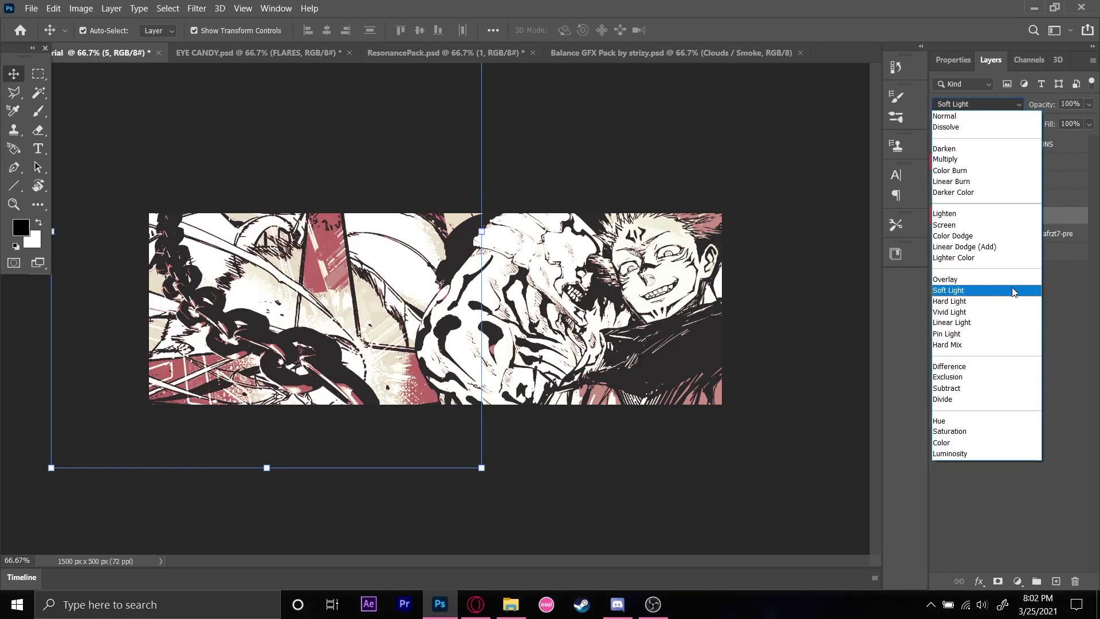
pyautogui.click(543, 288)
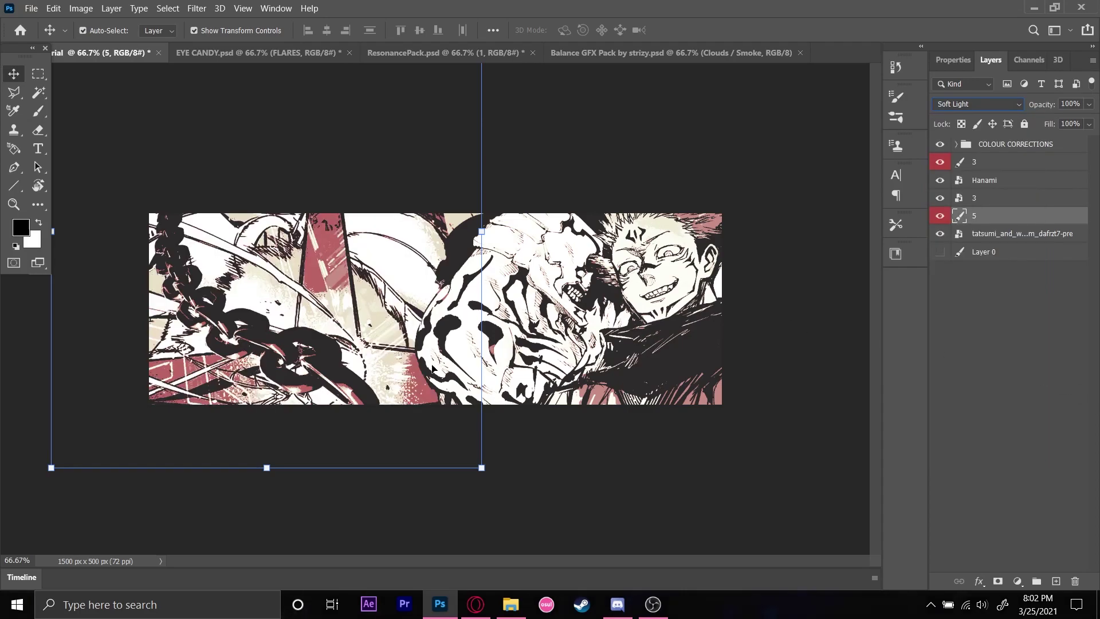
pyautogui.click(378, 398)
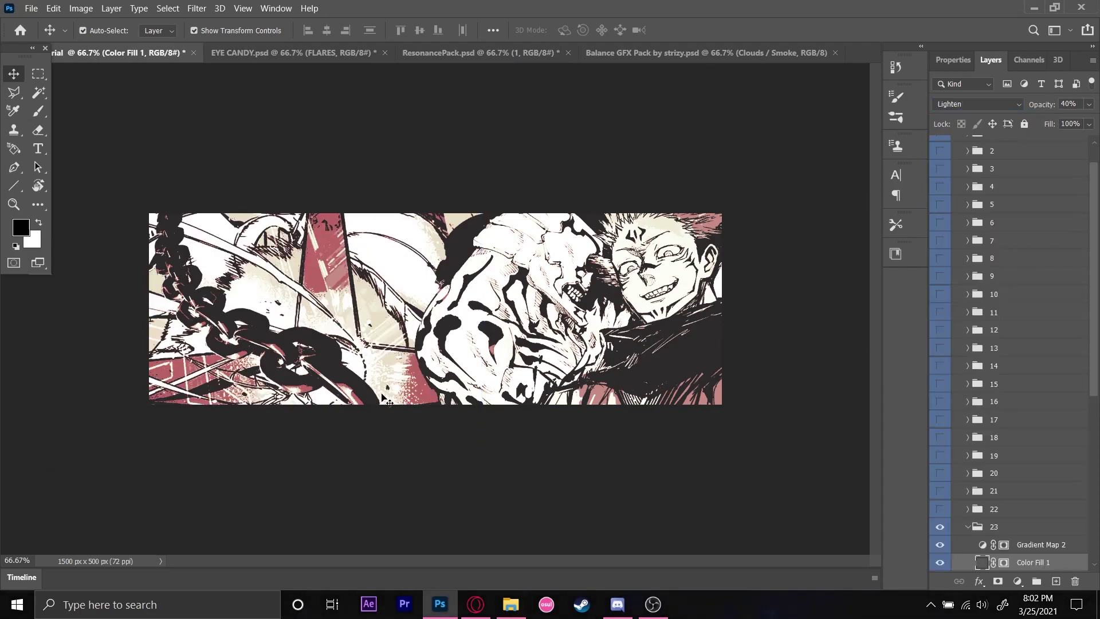
pyautogui.scroll(1, 1020, 190)
pyautogui.click(953, 148)
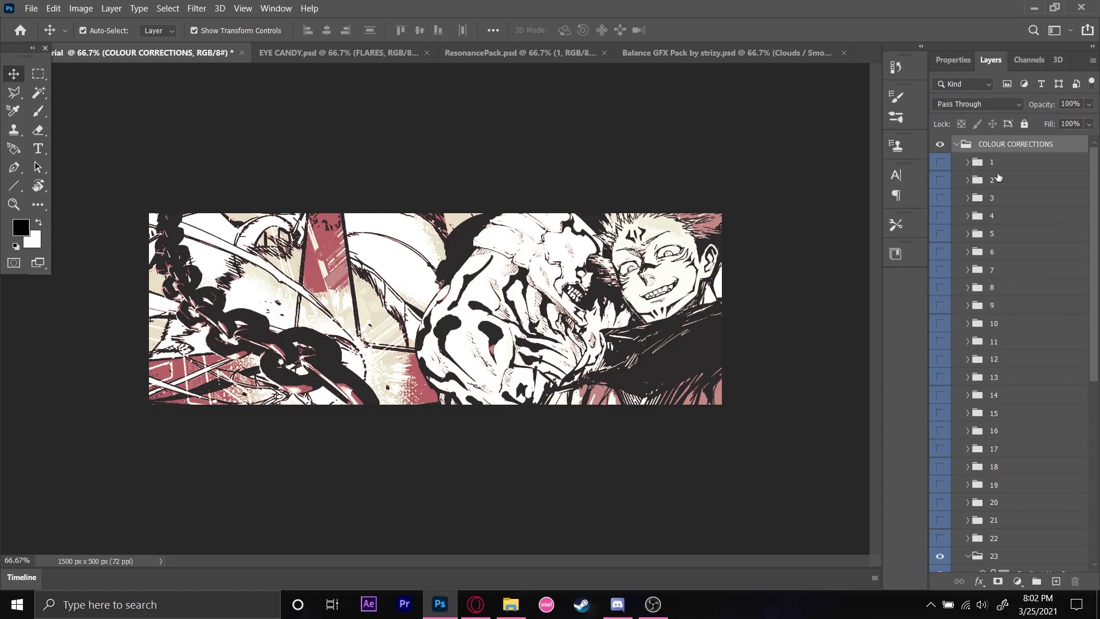
pyautogui.click(956, 145)
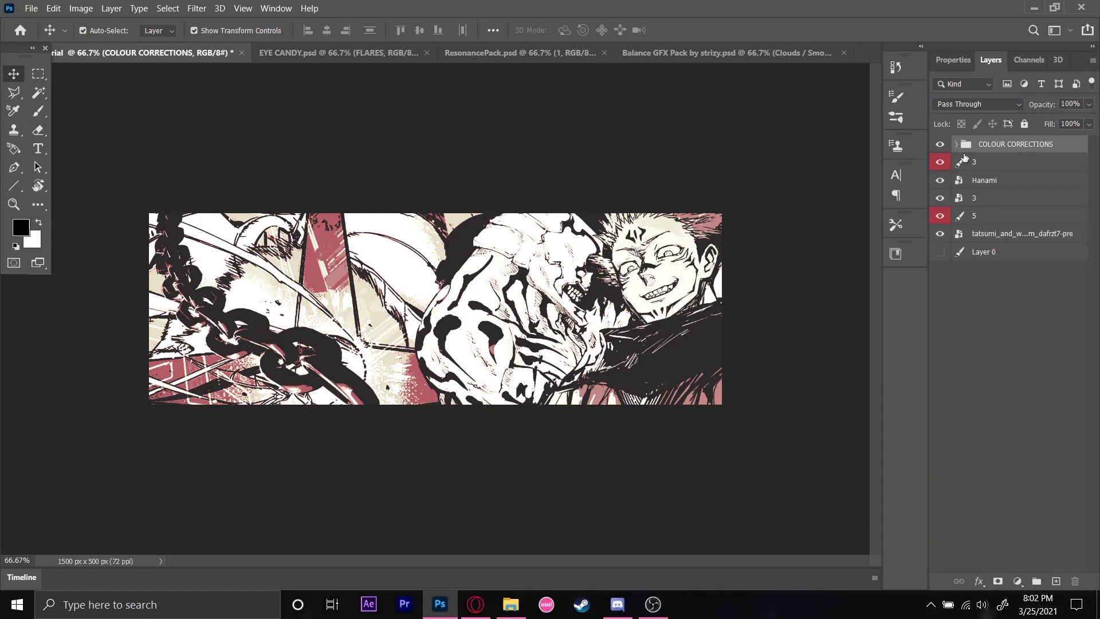
pyautogui.click(1003, 179)
pyautogui.click(998, 165)
# Step: Transform layer 5, enlarging it to about 106% and rotating it about 4.6°
pyautogui.click(1012, 216)
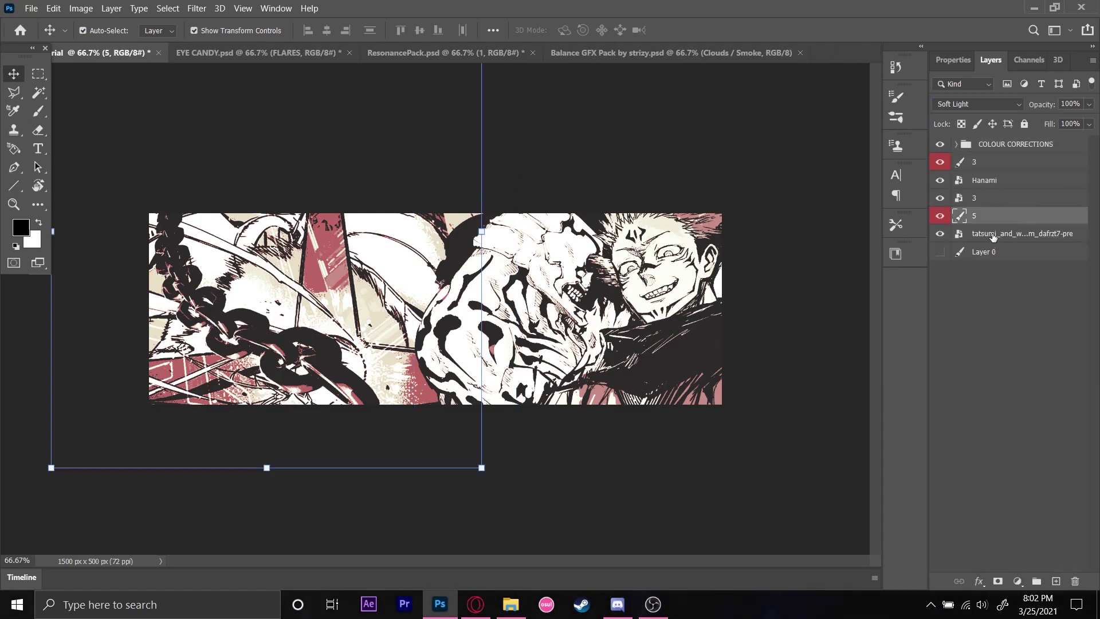
pyautogui.moveTo(501, 483); pyautogui.dragTo(430, 469)
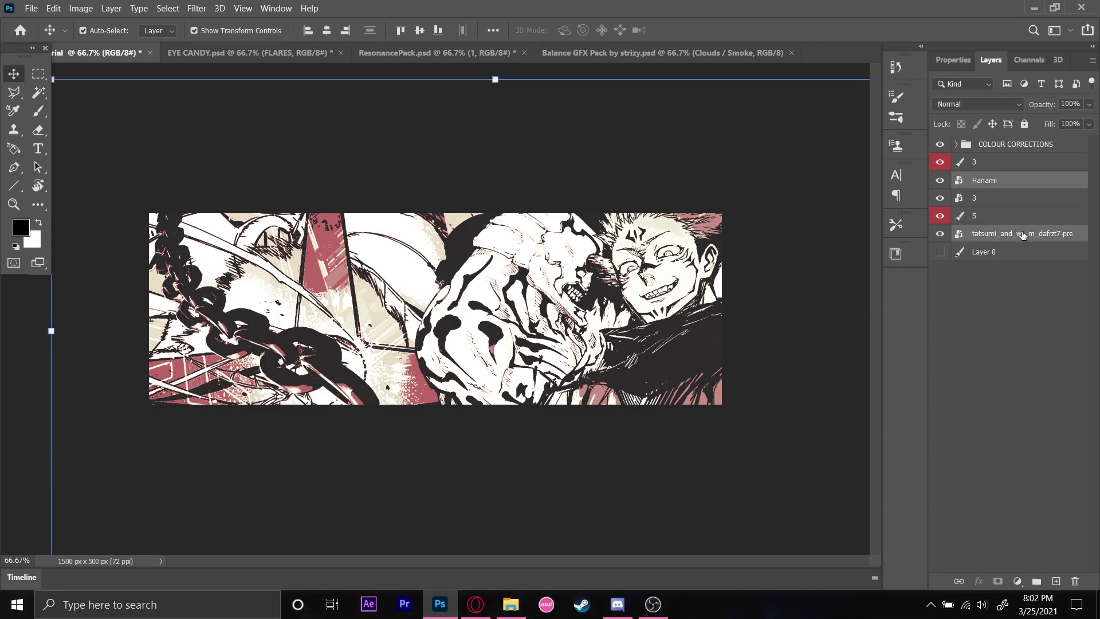
pyautogui.click(1003, 219)
pyautogui.moveTo(496, 477); pyautogui.dragTo(491, 516)
pyautogui.moveTo(420, 452); pyautogui.dragTo(429, 418)
pyautogui.click(1009, 344)
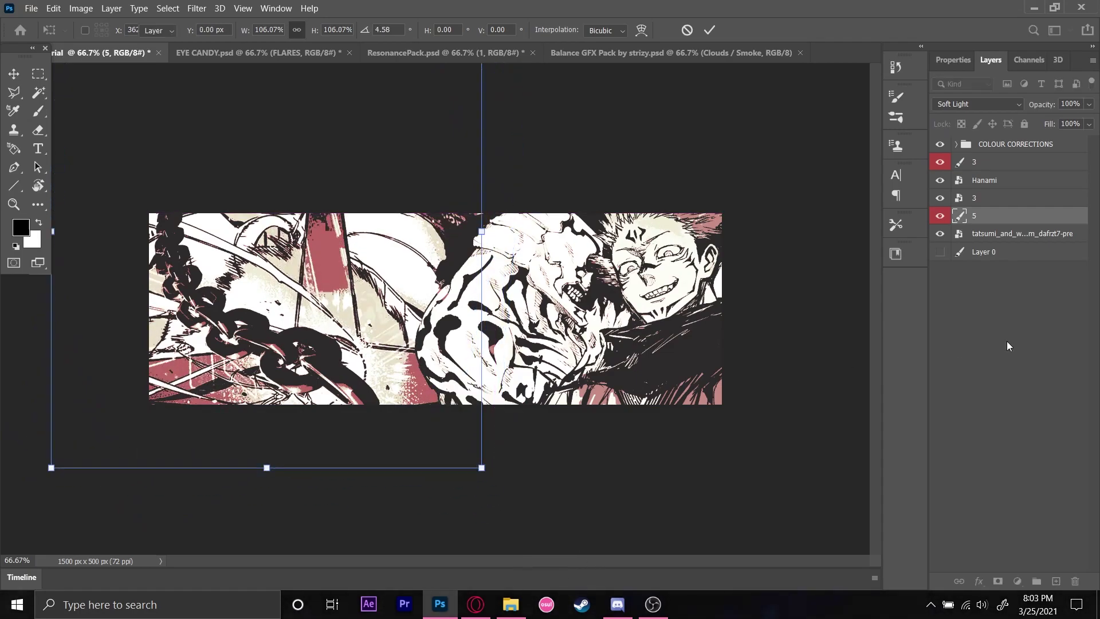
# Step: Rotate the chain on the lower layer 3 by about -131° and again by about 56°, moving it to the upper edge beside Hanami
pyautogui.click(996, 171)
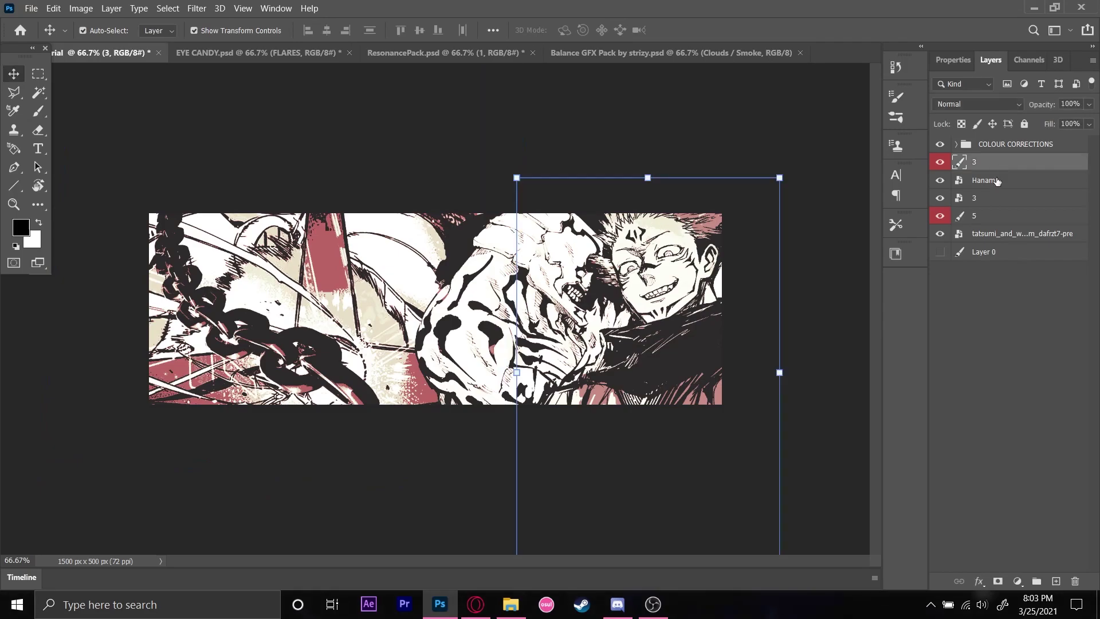
pyautogui.click(992, 198)
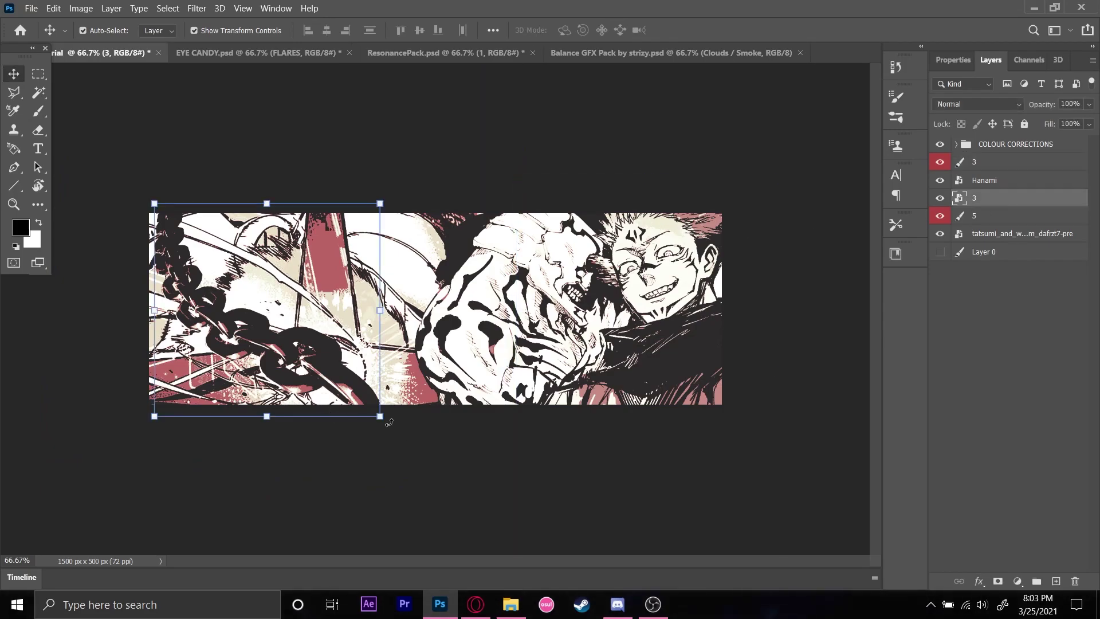
pyautogui.moveTo(385, 418); pyautogui.dragTo(457, 434)
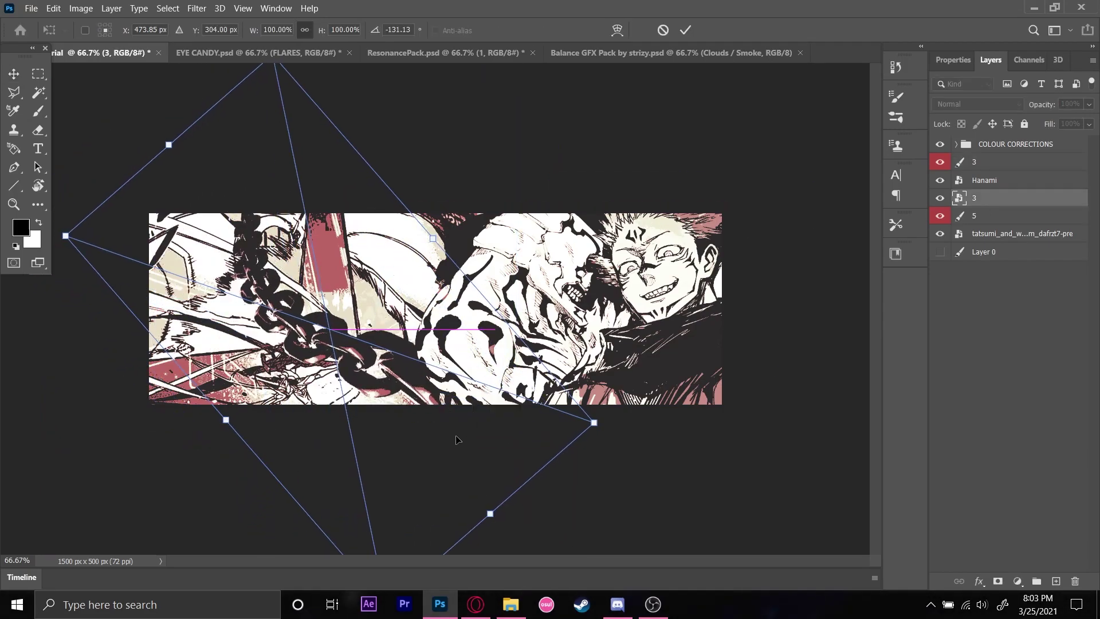
pyautogui.moveTo(590, 423); pyautogui.dragTo(11, 143)
pyautogui.moveTo(132, 123); pyautogui.dragTo(154, 80)
pyautogui.press('Return')
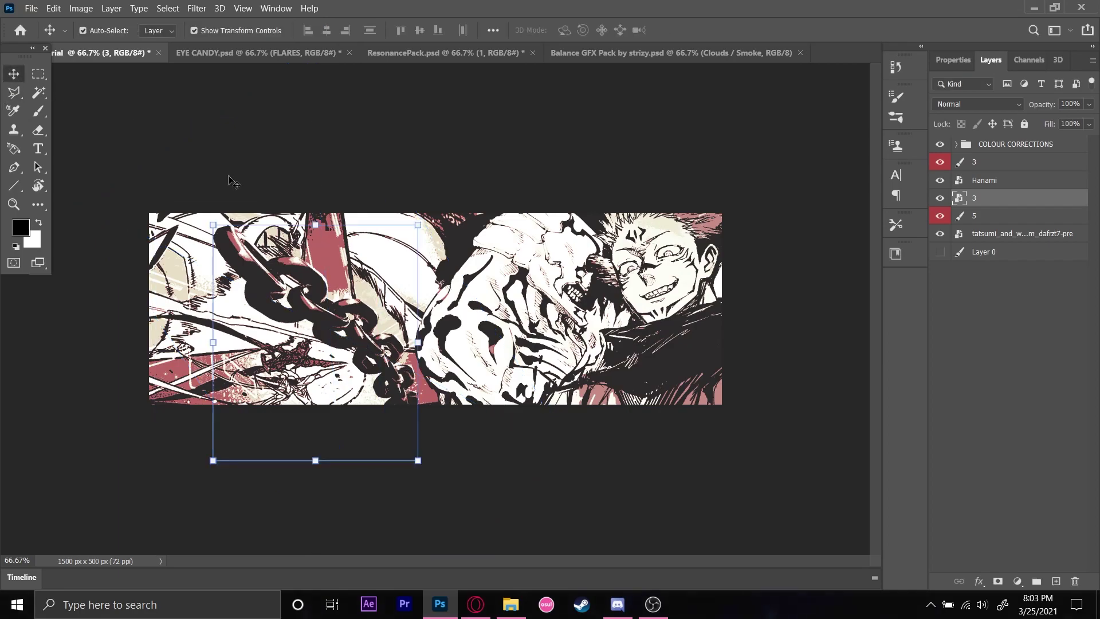
pyautogui.hotkey('ctrl', 't')
pyautogui.moveTo(210, 227); pyautogui.dragTo(286, 172)
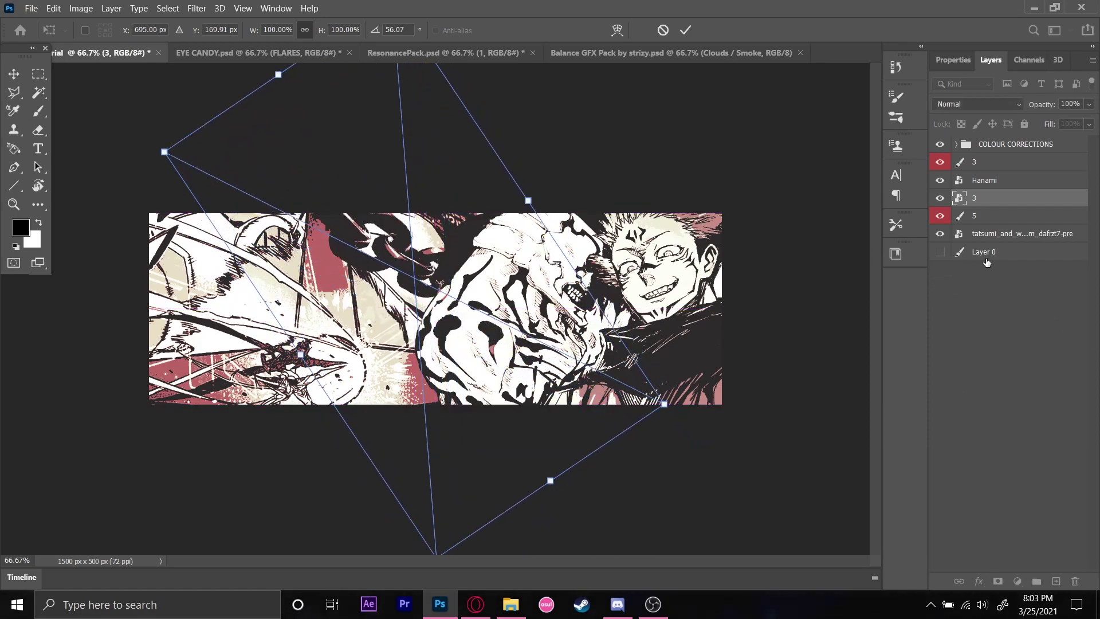
pyautogui.click(37, 148)
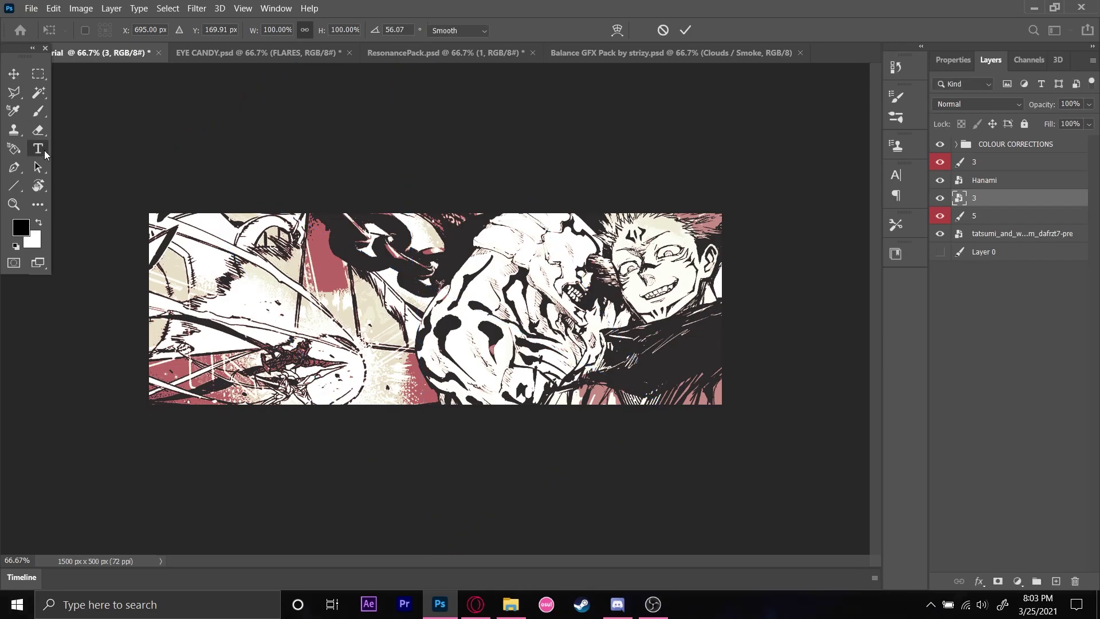
pyautogui.click(176, 31)
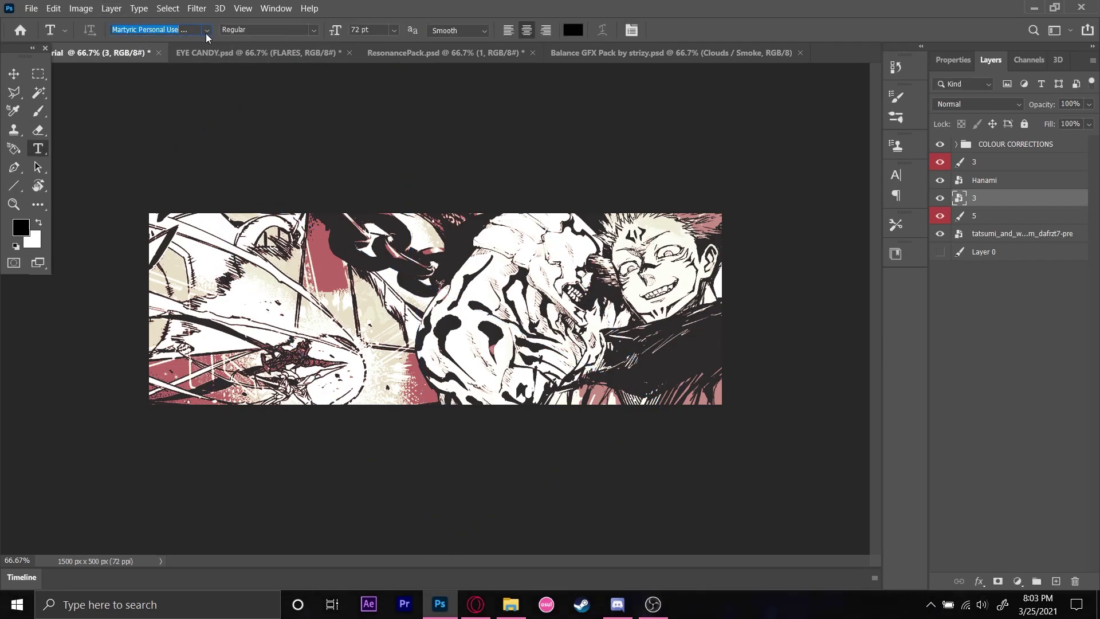
pyautogui.moveTo(176, 231); pyautogui.dragTo(544, 373)
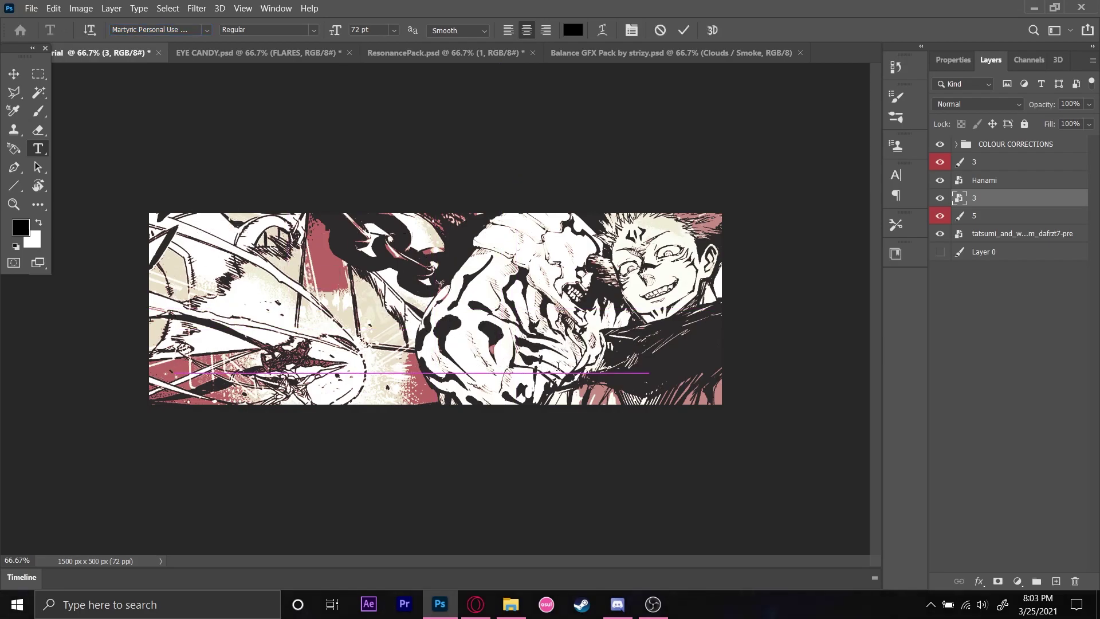
pyautogui.press('BackSpace')
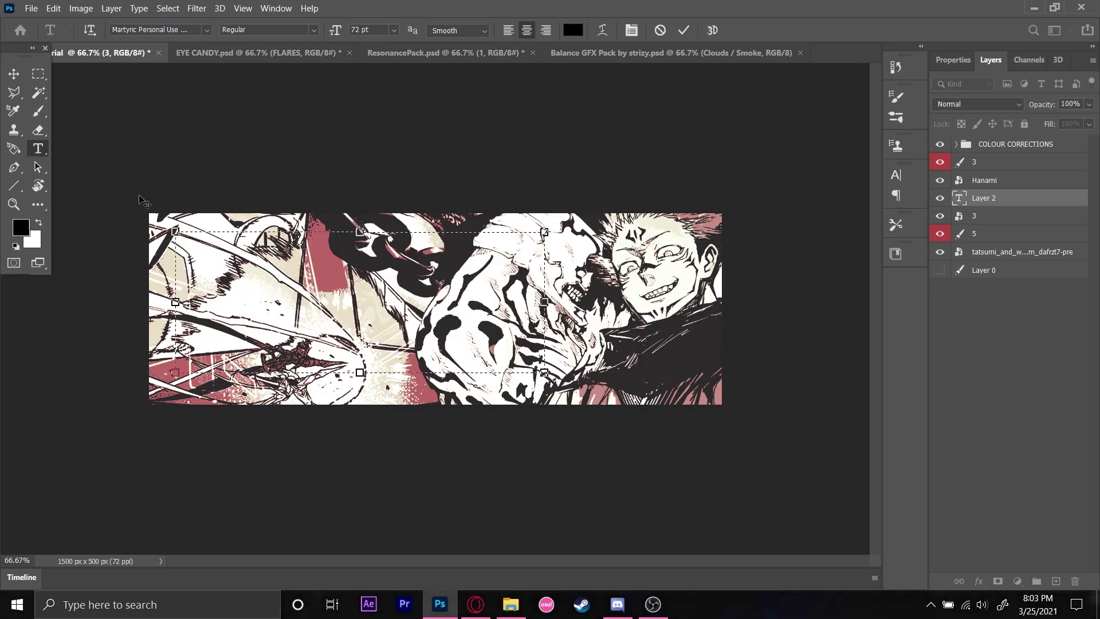
pyautogui.click(1031, 202)
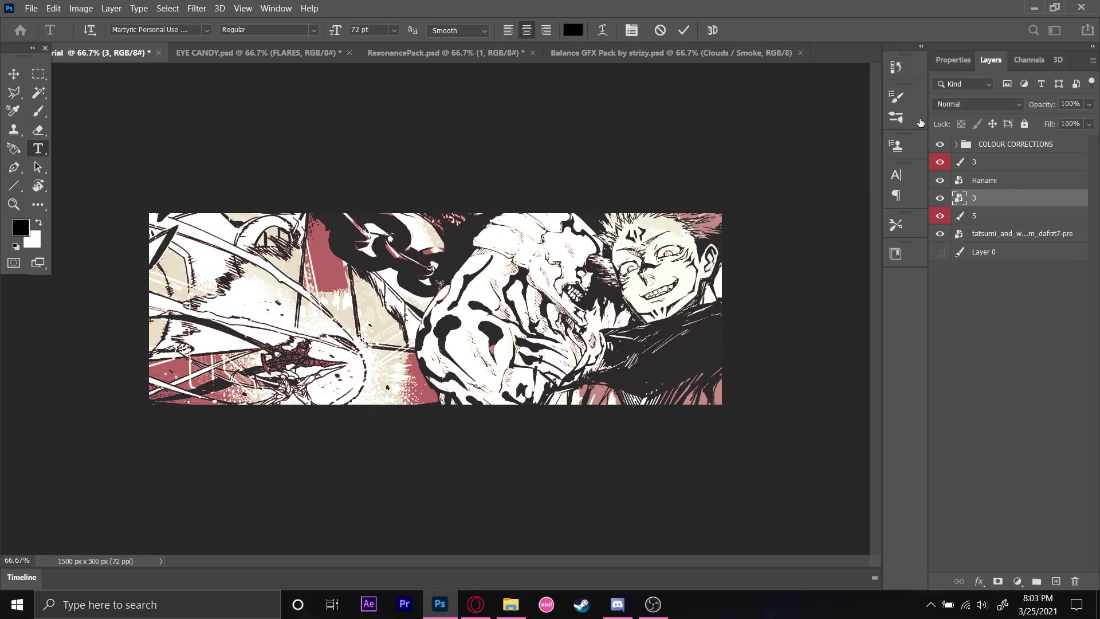
# Step: Bring the STYLE 5 text layer from EYE CANDY.psd into the header document, over its left half
pyautogui.click(417, 55)
pyautogui.click(306, 54)
pyautogui.scroll(2, 971, 328)
pyautogui.scroll(2, 971, 327)
pyautogui.click(940, 311)
pyautogui.scroll(-4, 945, 321)
pyautogui.scroll(5, 953, 315)
pyautogui.scroll(1, 958, 292)
pyautogui.scroll(15, 951, 293)
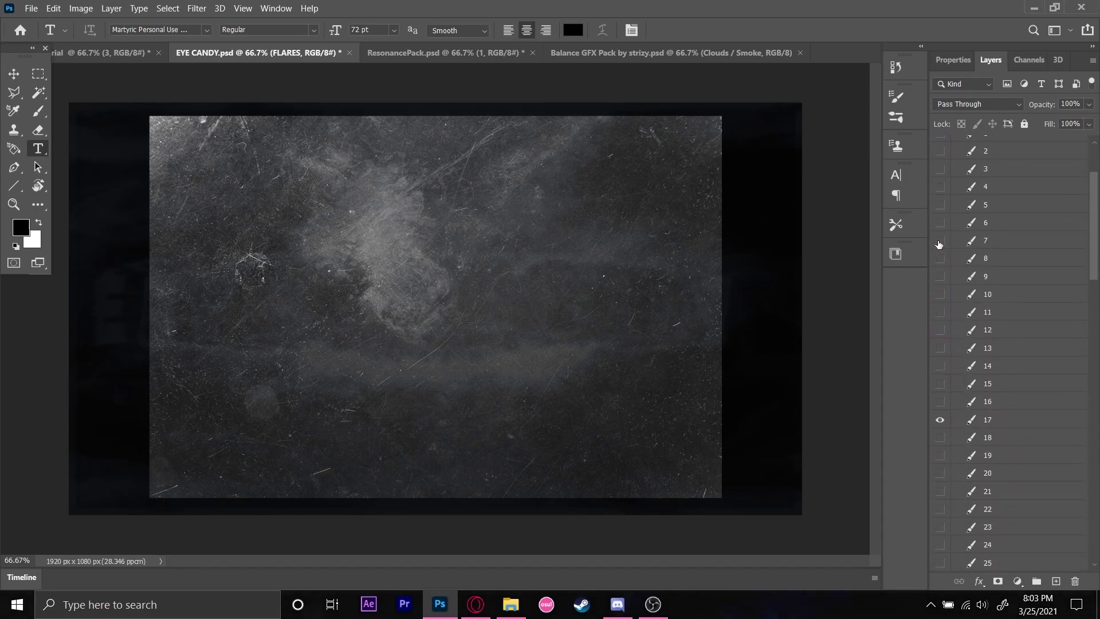
pyautogui.click(940, 232)
pyautogui.click(974, 236)
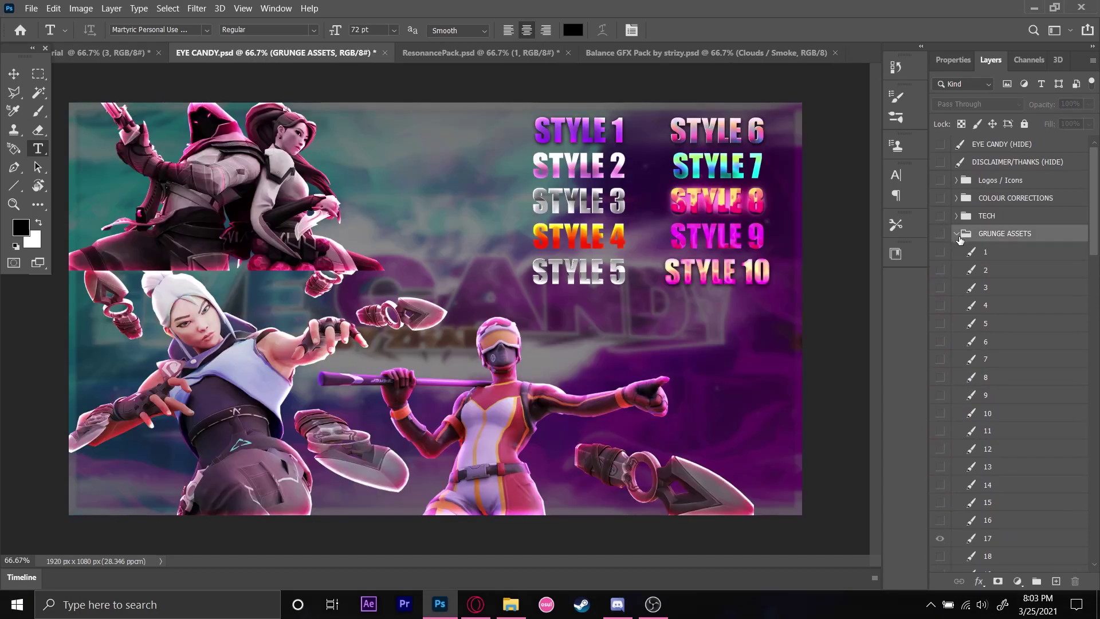
pyautogui.scroll(-6, 980, 287)
pyautogui.scroll(-6, 988, 335)
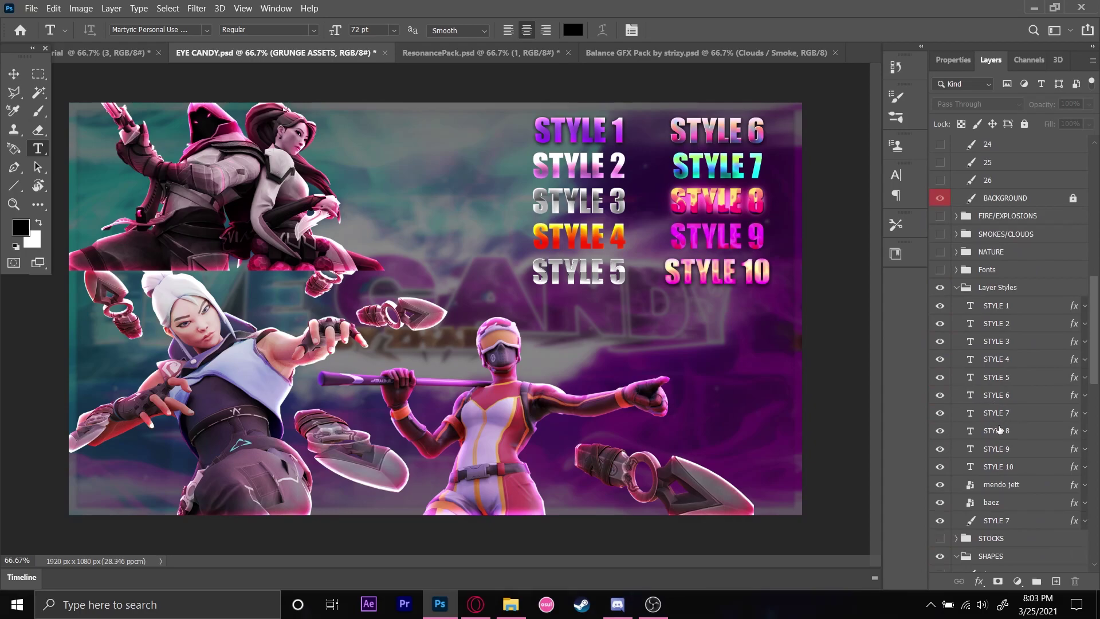
pyautogui.moveTo(983, 387); pyautogui.dragTo(279, 313)
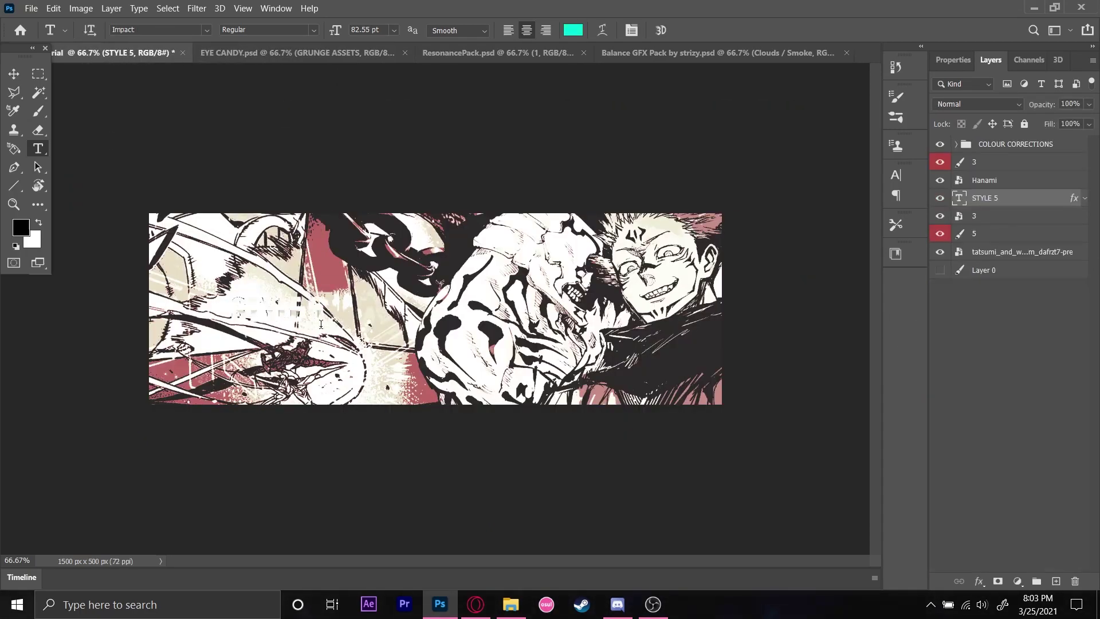
# Step: Replace the wording of the STYLE 5 text in the header with "STarr"
pyautogui.doubleClick(305, 310)
pyautogui.hotkey('ctrl', 'a')
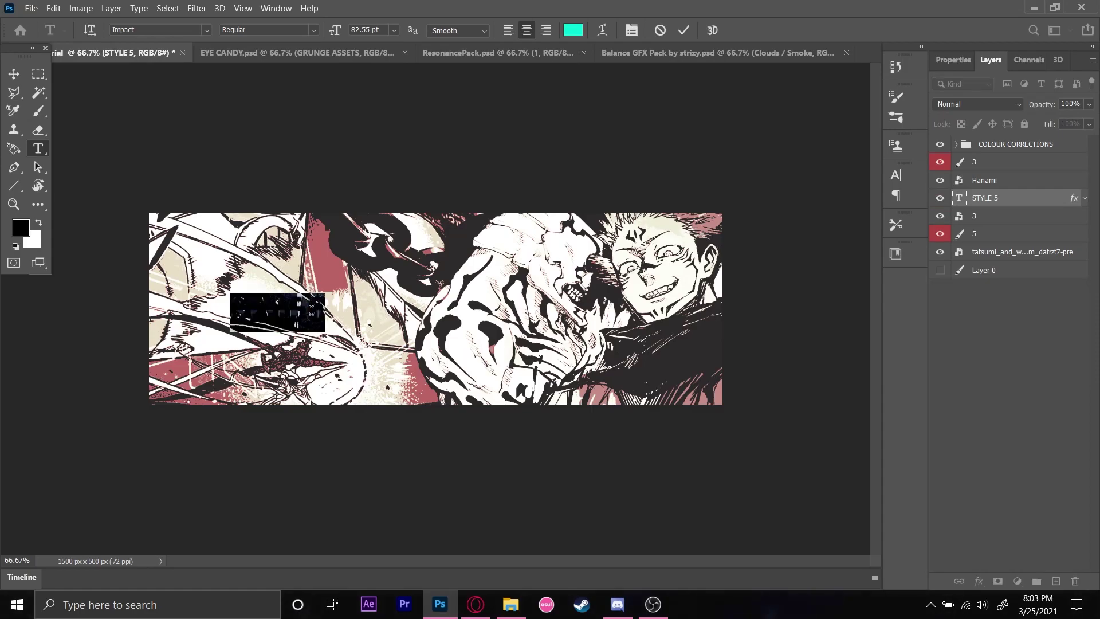
pyautogui.press('BackSpace')
pyautogui.write('STYLE')
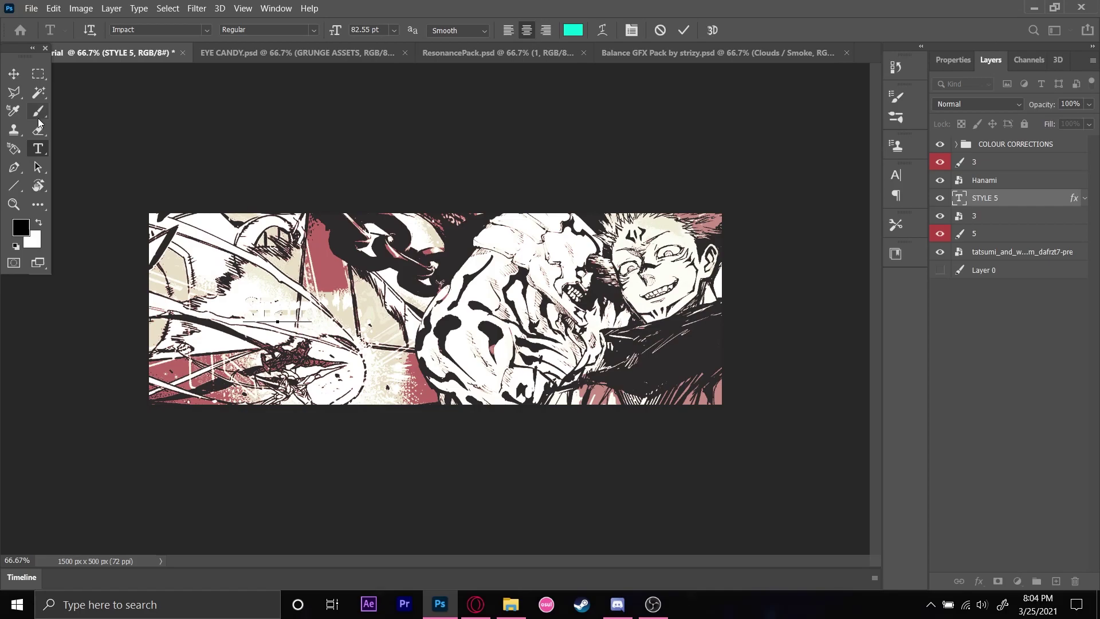
# Step: Recolour the STarr text to bc6666, sampled from the red area of the background
pyautogui.click(20, 227)
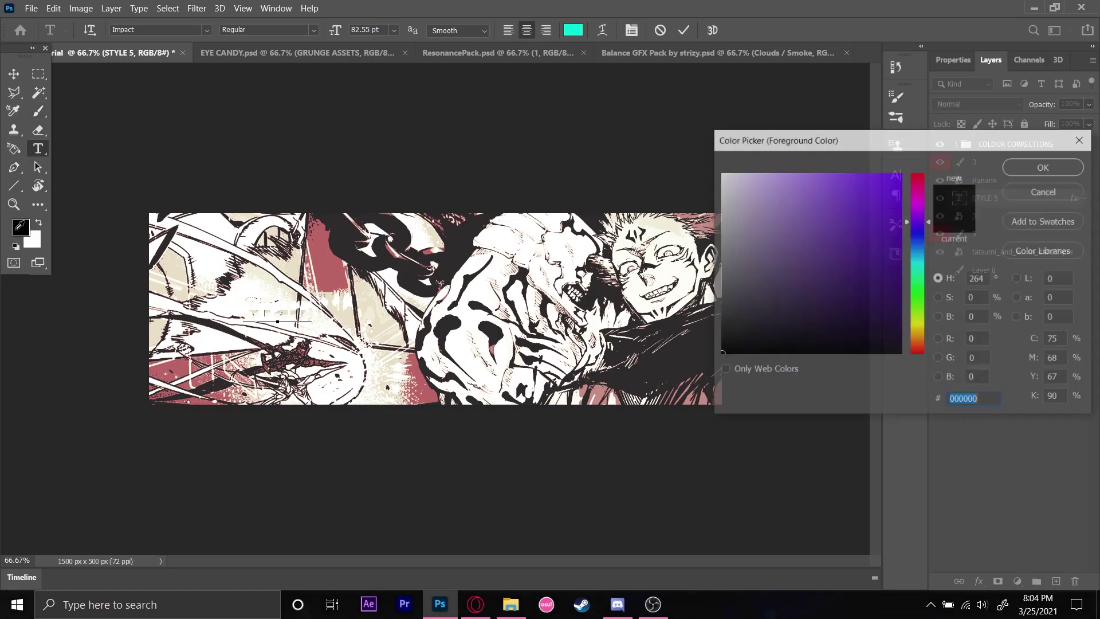
pyautogui.click(324, 253)
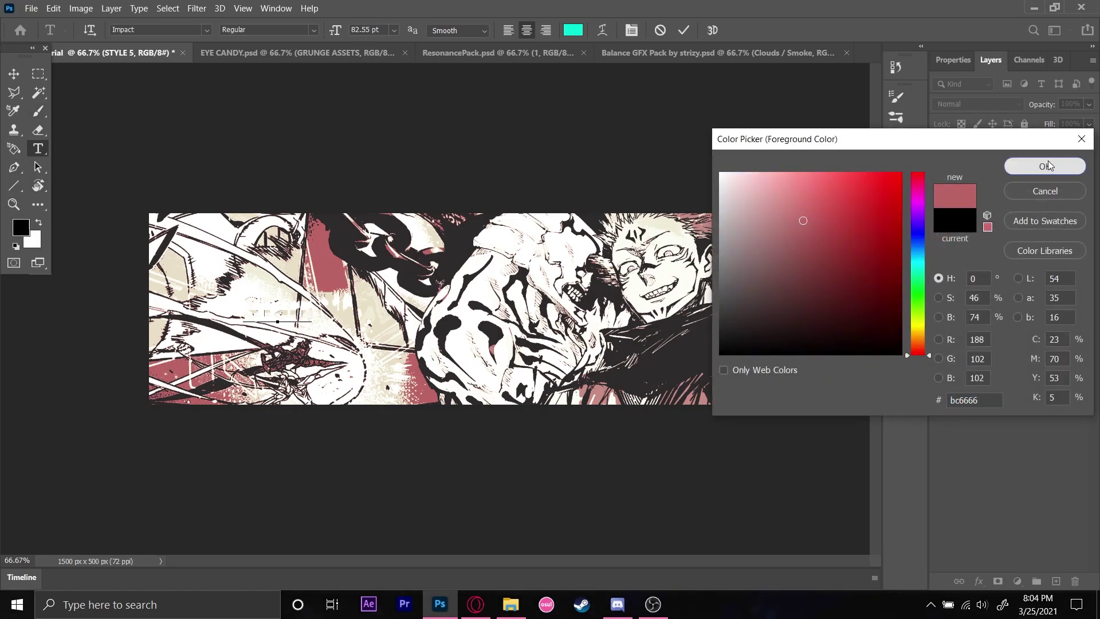
pyautogui.click(1044, 166)
pyautogui.hotkey('ctrl', 'a')
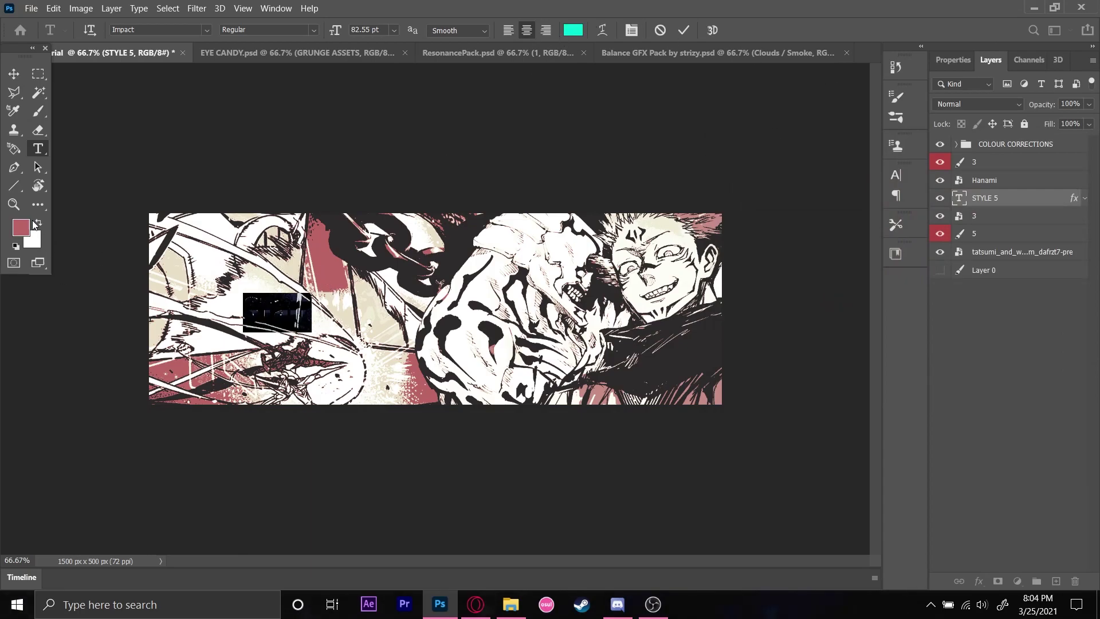
pyautogui.click(19, 228)
pyautogui.click(332, 262)
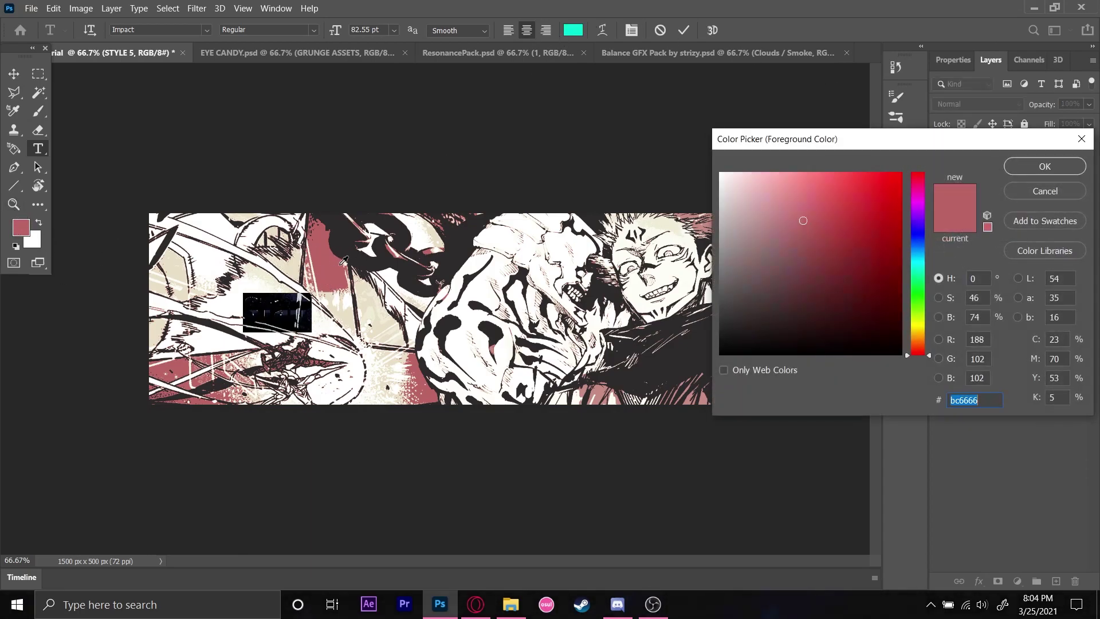
pyautogui.press('Return')
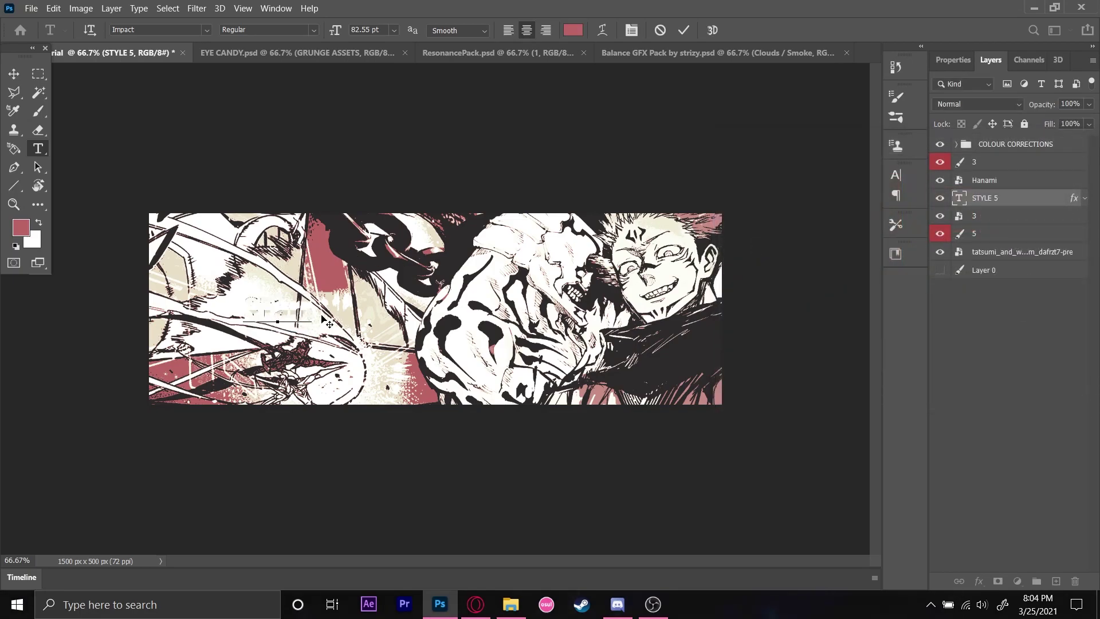
# Step: Check the Color Overlay in the STarr layer's style, cancel without changes, and discard the text layer
pyautogui.click(1024, 199)
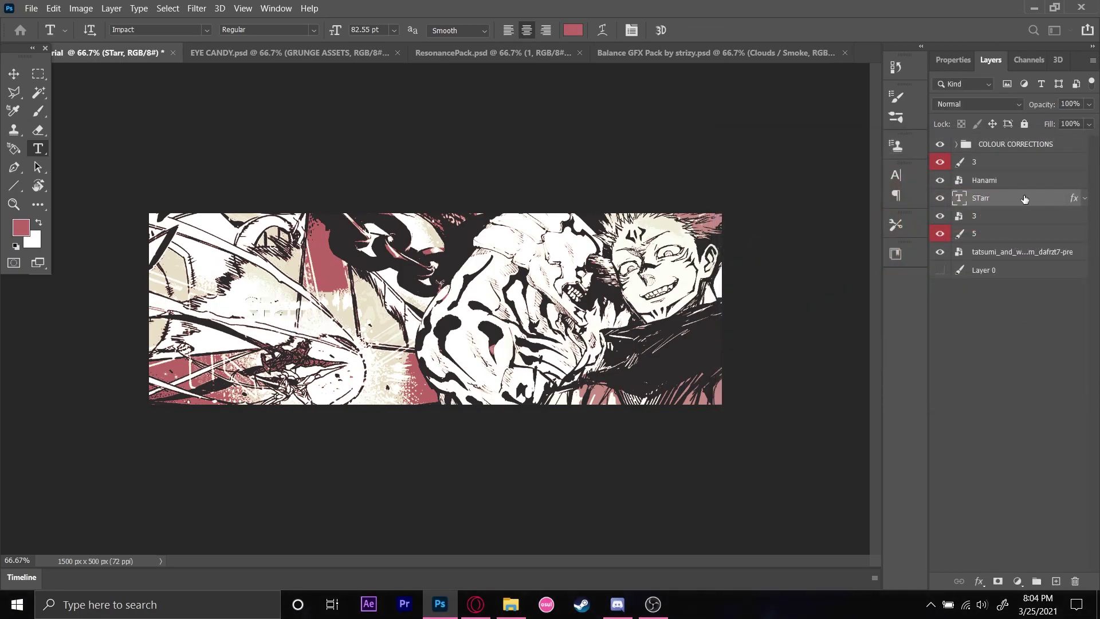
pyautogui.doubleClick(1024, 198)
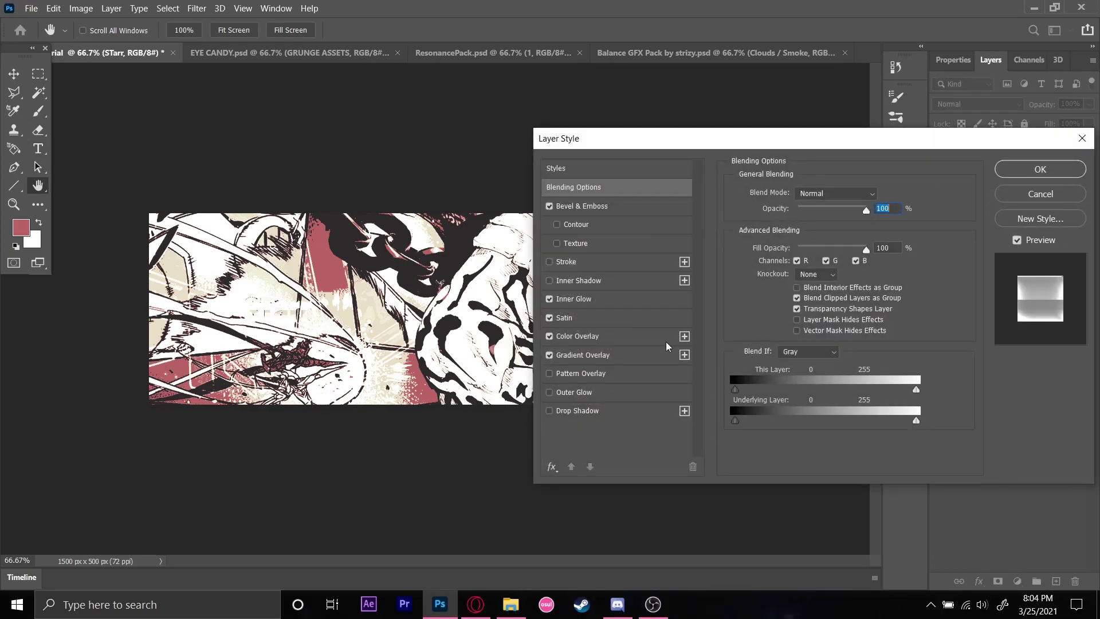
pyautogui.click(595, 336)
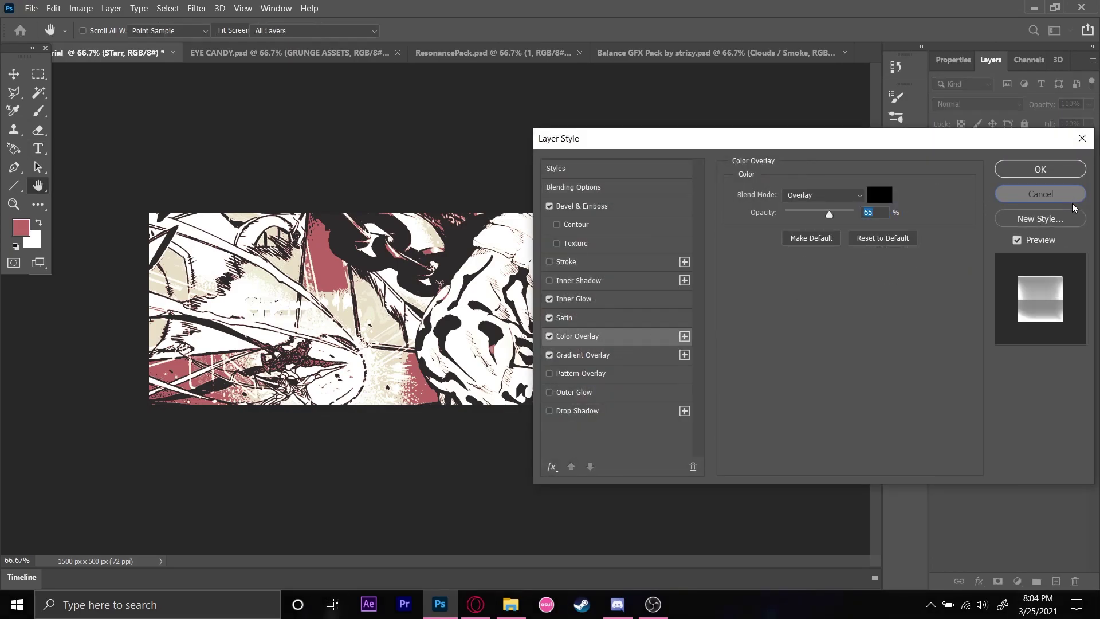
pyautogui.click(1040, 193)
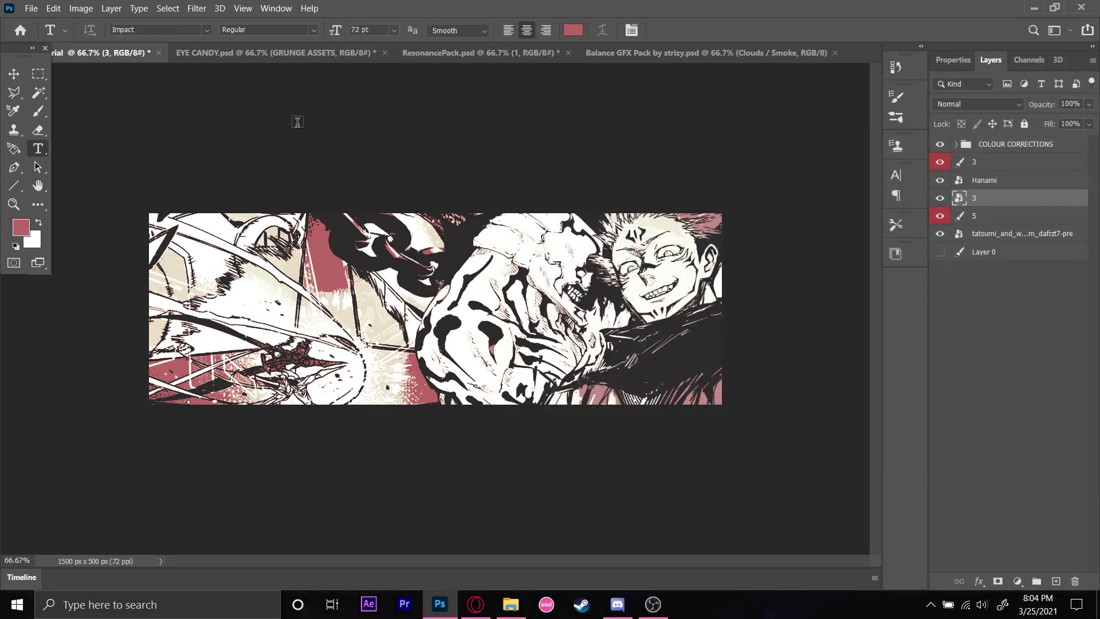
# Step: Bring the STYLE 6 text layer from EYE CANDY.psd into the header document, beneath the Hanami layer
pyautogui.click(484, 53)
pyautogui.click(305, 52)
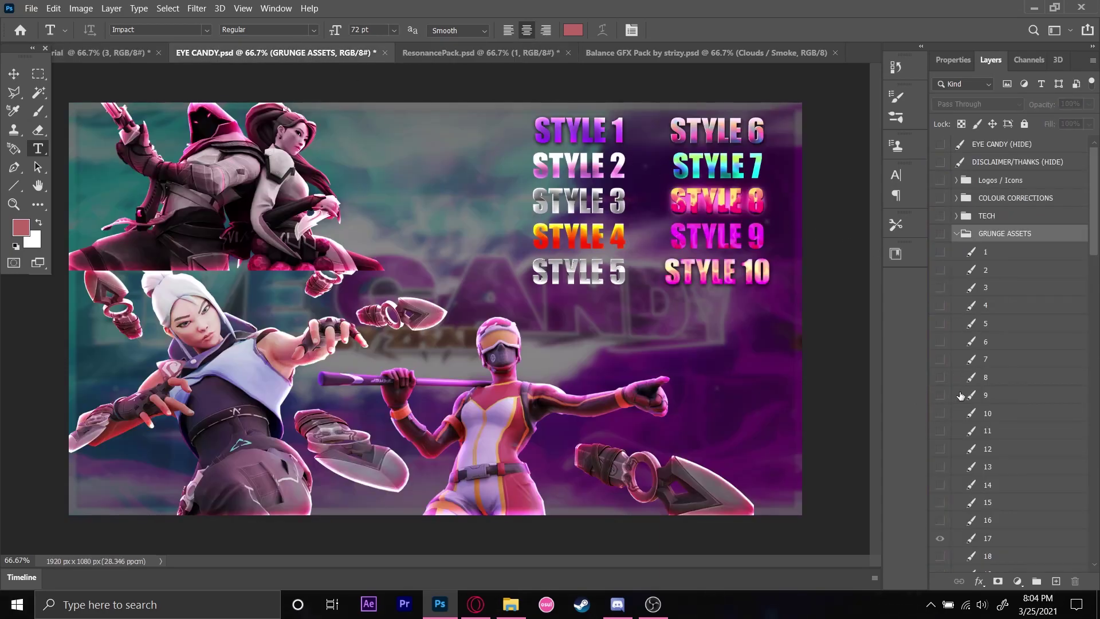
pyautogui.scroll(-1, 960, 395)
pyautogui.moveTo(996, 327); pyautogui.dragTo(965, 315)
pyautogui.scroll(-9, 996, 367)
pyautogui.moveTo(997, 395); pyautogui.dragTo(298, 293)
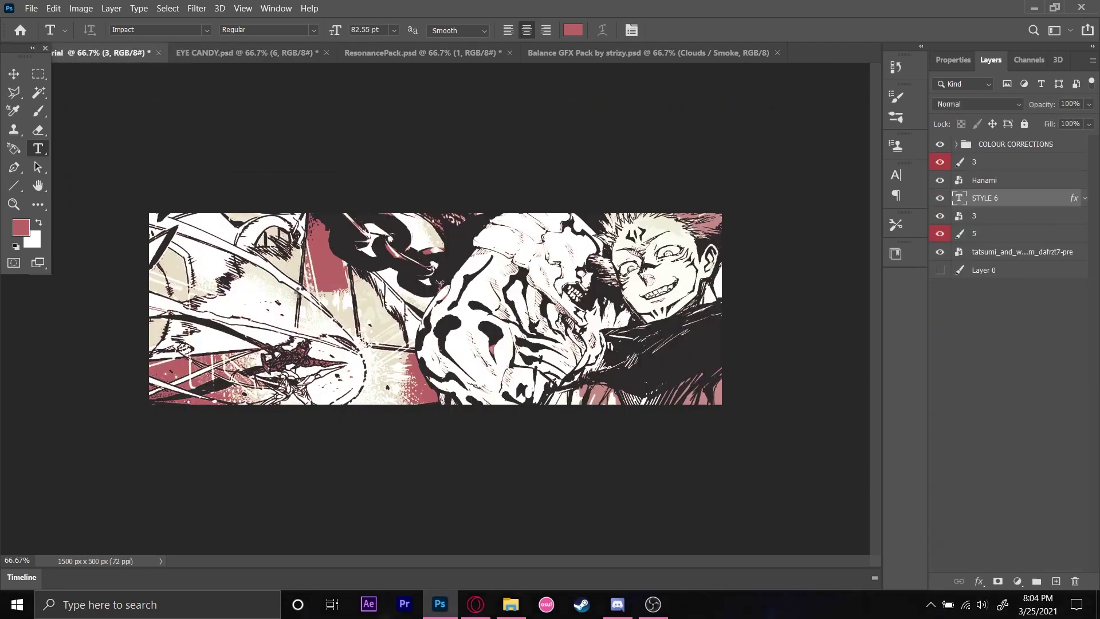
# Step: Replace the wording of the STYLE 6 text with "Starr"
pyautogui.click(313, 294)
pyautogui.press('BackSpace')
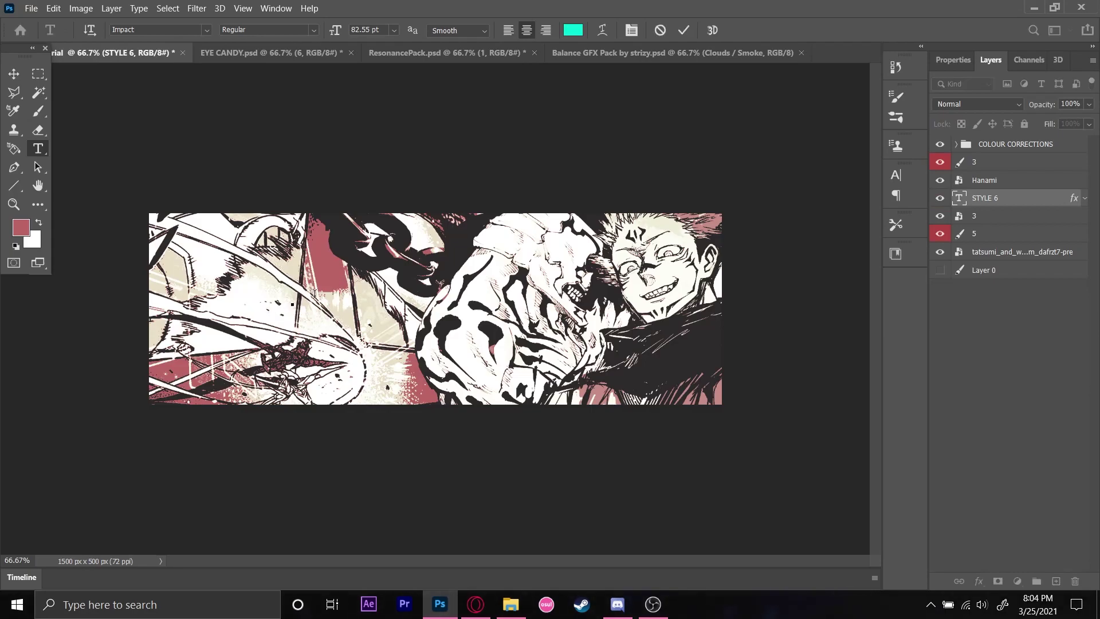
pyautogui.write('Starr')
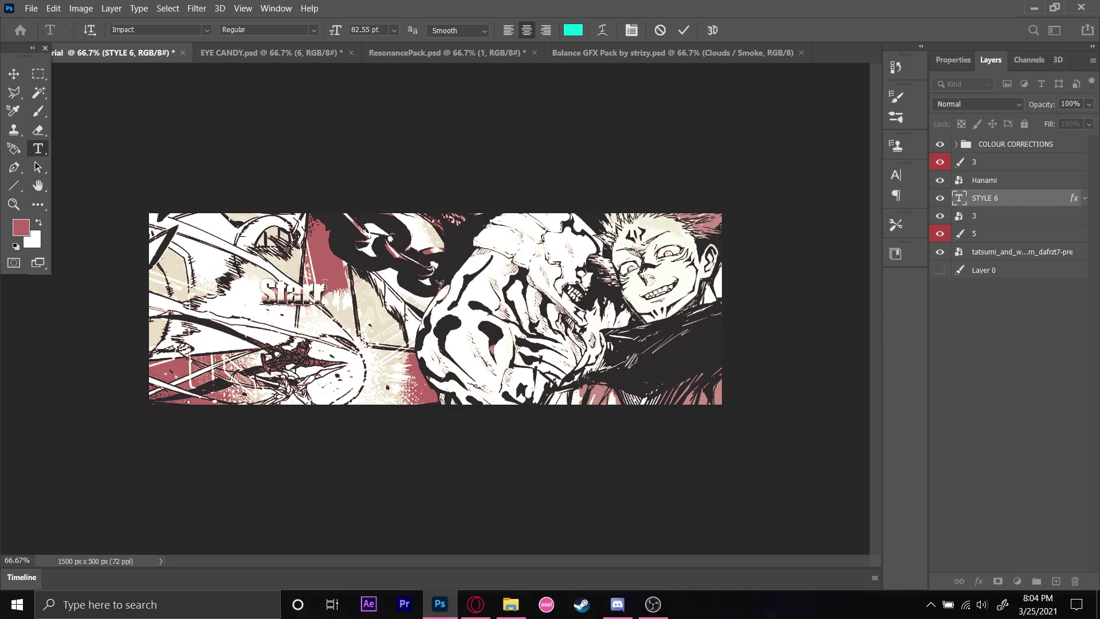
# Step: Set the font of the Starr text to Martyric Personal Use Only
pyautogui.moveTo(325, 287); pyautogui.dragTo(258, 291)
pyautogui.click(207, 31)
pyautogui.scroll(7, 235, 187)
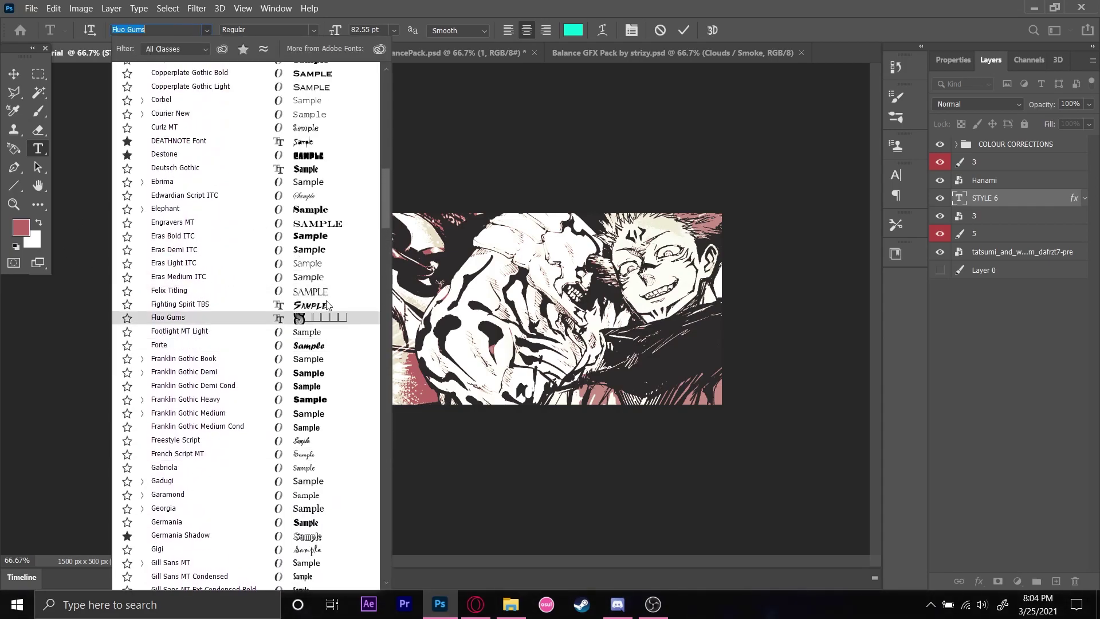
pyautogui.moveTo(385, 203); pyautogui.dragTo(380, 117)
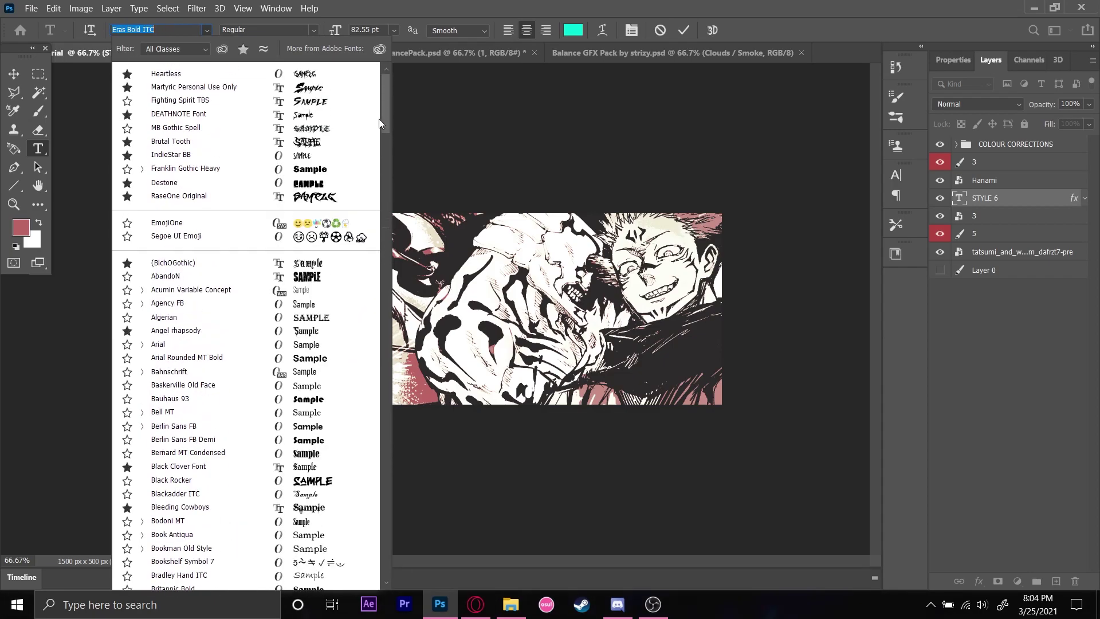
pyautogui.click(327, 92)
pyautogui.moveTo(334, 294); pyautogui.dragTo(138, 287)
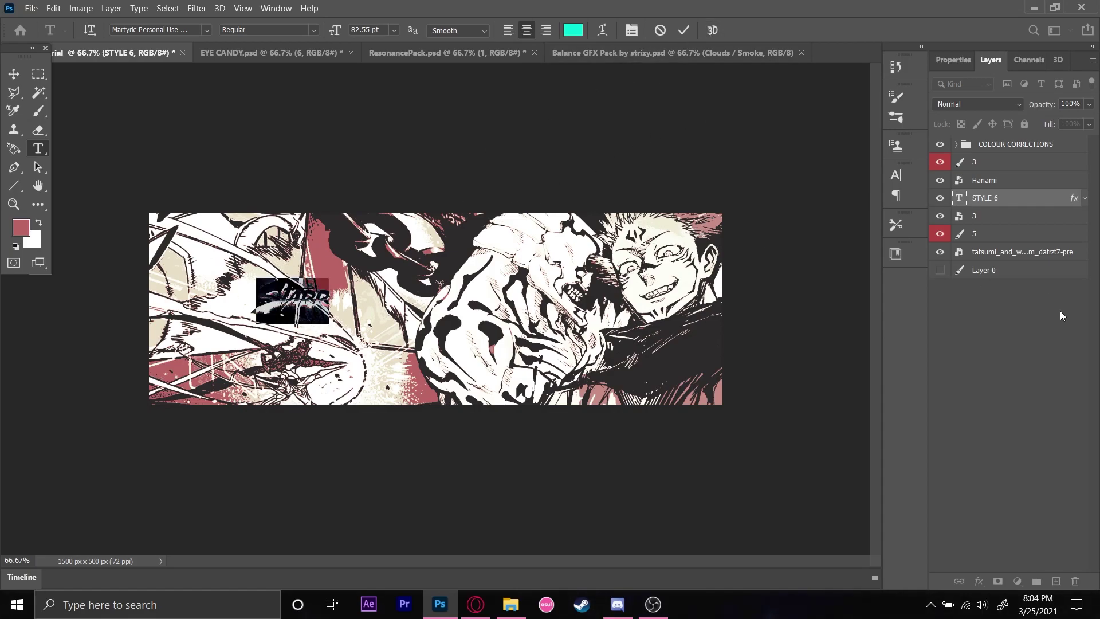
pyautogui.click(1016, 363)
# Step: Duplicate the small Starr text layer under the default copy name
pyautogui.click(995, 189)
pyautogui.click(999, 198)
pyautogui.rightClick(1000, 198)
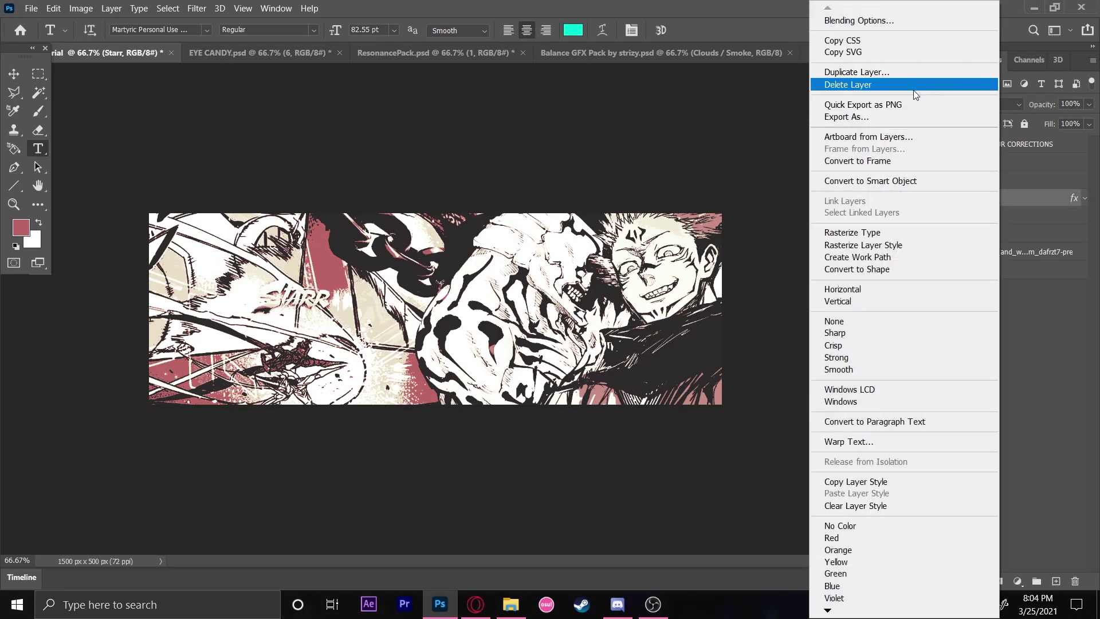
pyautogui.click(911, 73)
pyautogui.click(665, 162)
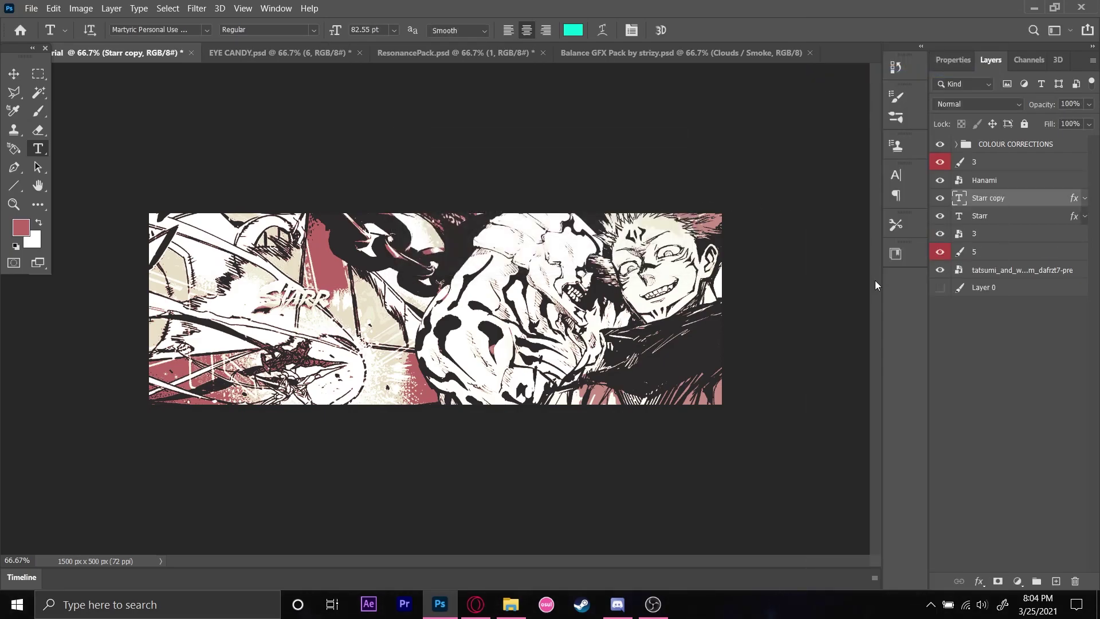
# Step: Try a 3D extrusion of the lower Starr text layer and adjust the 3D text beneath its copy
pyautogui.click(996, 221)
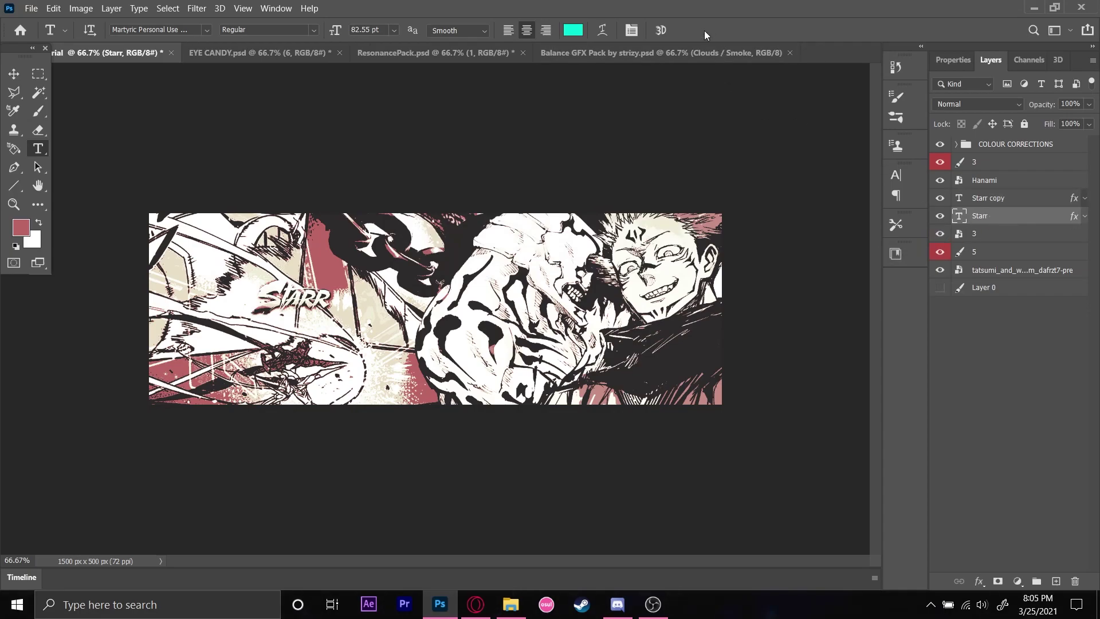
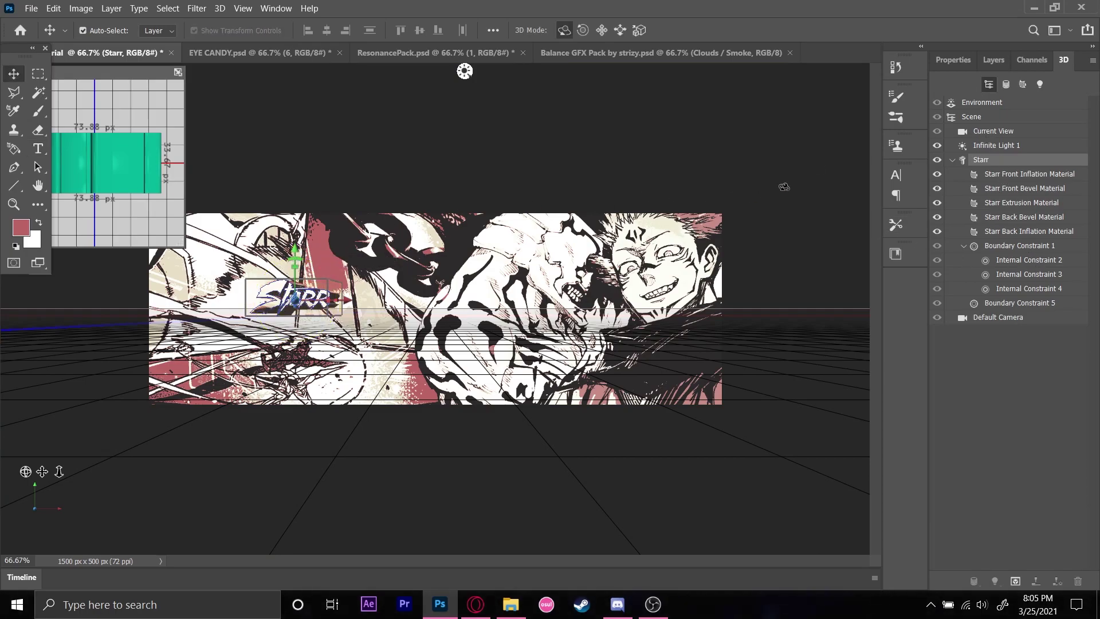
pyautogui.click(993, 60)
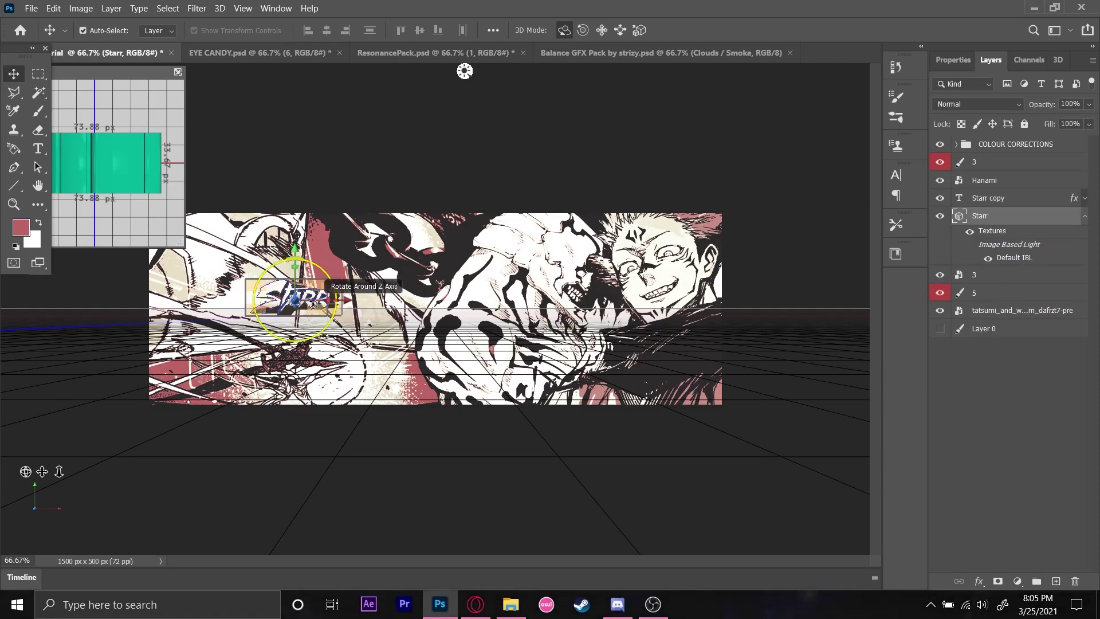
pyautogui.moveTo(303, 302); pyautogui.dragTo(331, 300)
pyautogui.click(1011, 183)
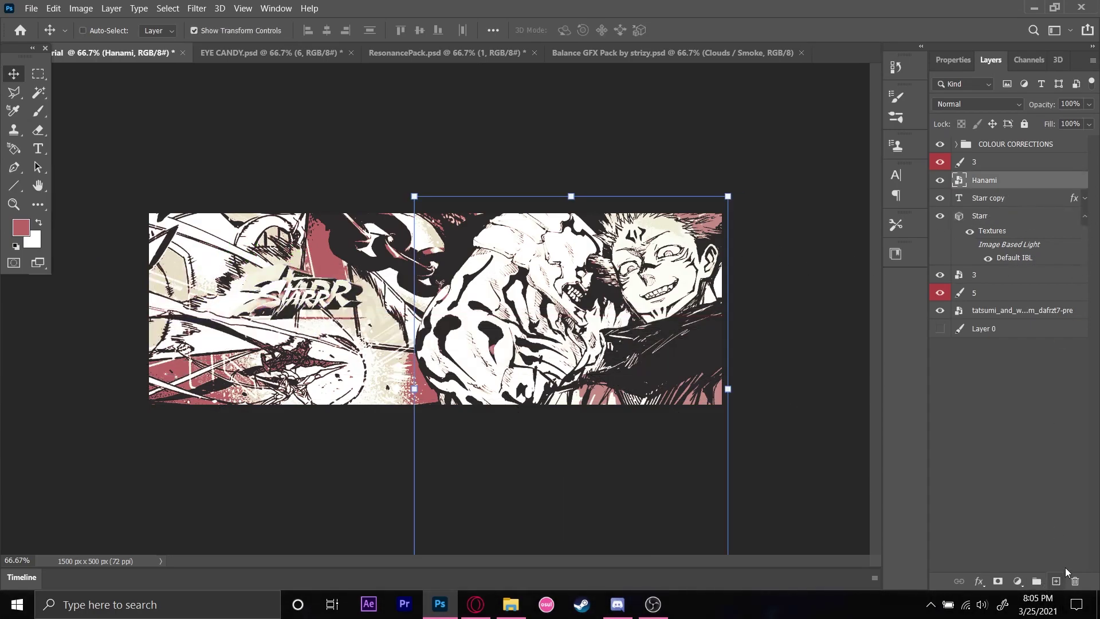
# Step: Undo the 3D extrusion and the duplication of the Starr text layer
pyautogui.hotkey('ctrl', 'z')
pyautogui.hotkey('ctrl', 'z')
pyautogui.hotkey('ctrl', 'z')
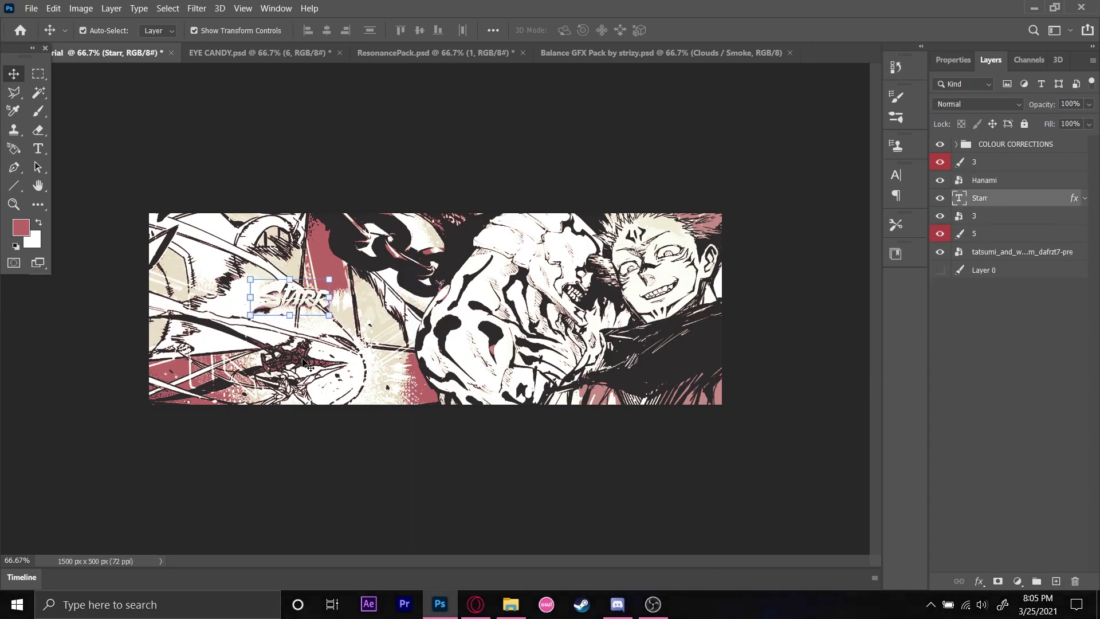
# Step: Enlarge the Starr text to about 231% and position it just beside Hanami
pyautogui.click(327, 314)
pyautogui.moveTo(317, 304); pyautogui.dragTo(425, 369)
pyautogui.moveTo(400, 322); pyautogui.dragTo(384, 322)
pyautogui.press('Return')
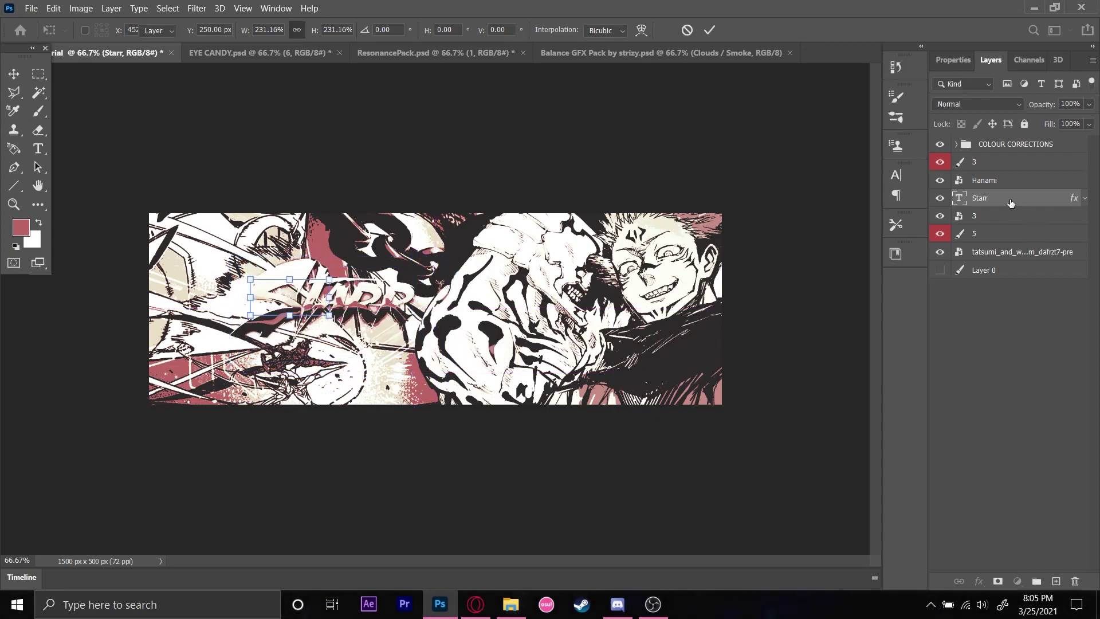
# Step: Duplicate the enlarged Starr text layer, keeping the default copy name
pyautogui.rightClick(1011, 203)
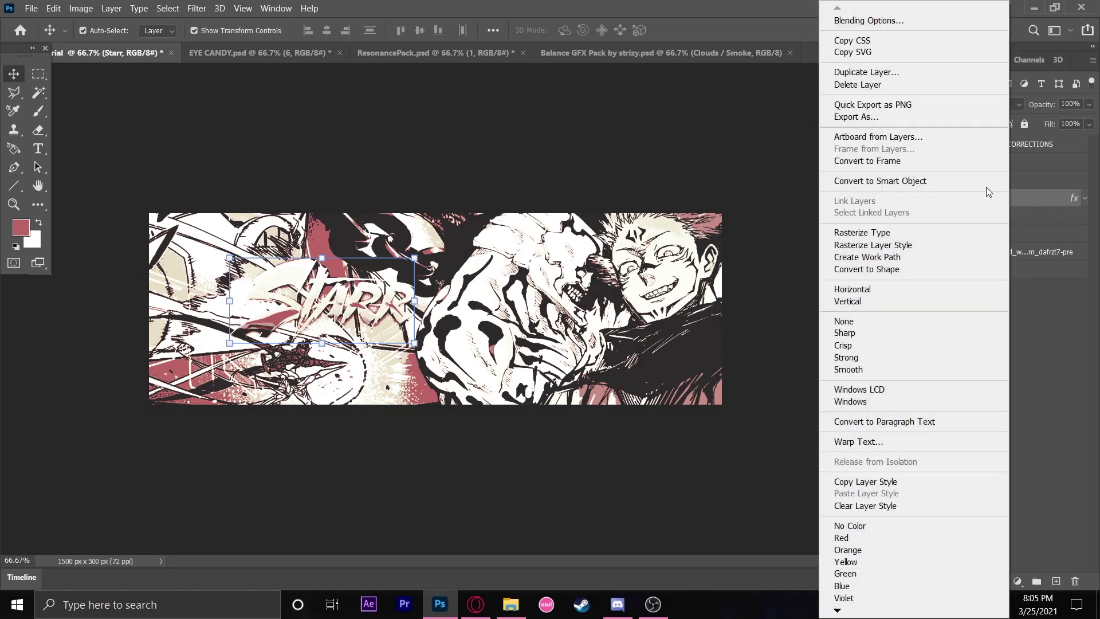
pyautogui.click(925, 71)
pyautogui.click(669, 161)
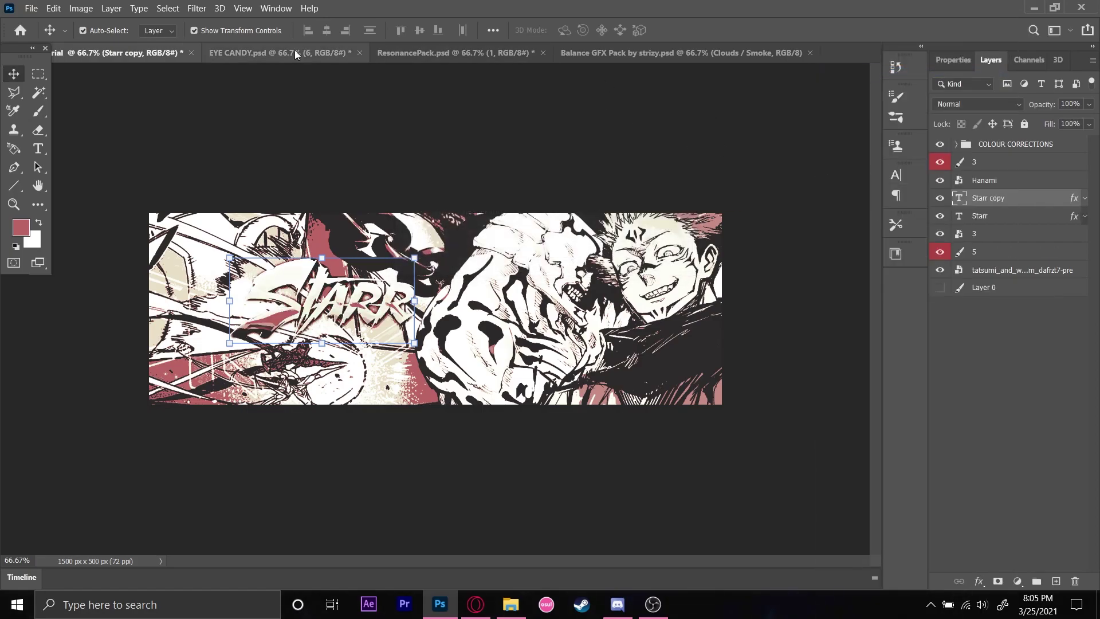
# Step: Try to extrude the lower Starr text layer in 3D and select its lettering for editing
pyautogui.click(1006, 216)
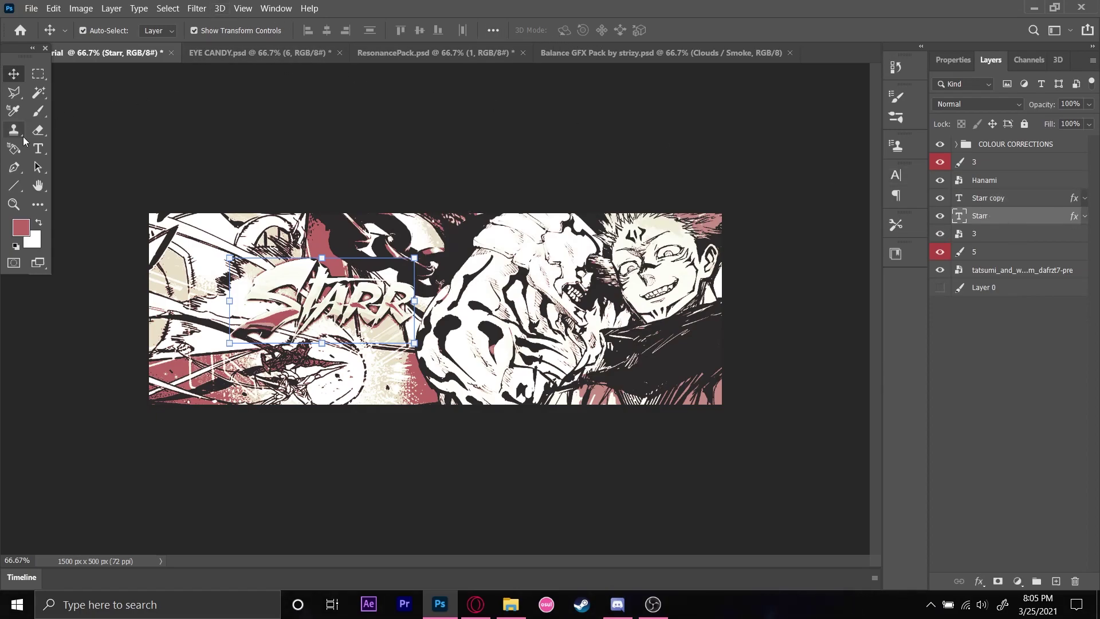
pyautogui.press('t')
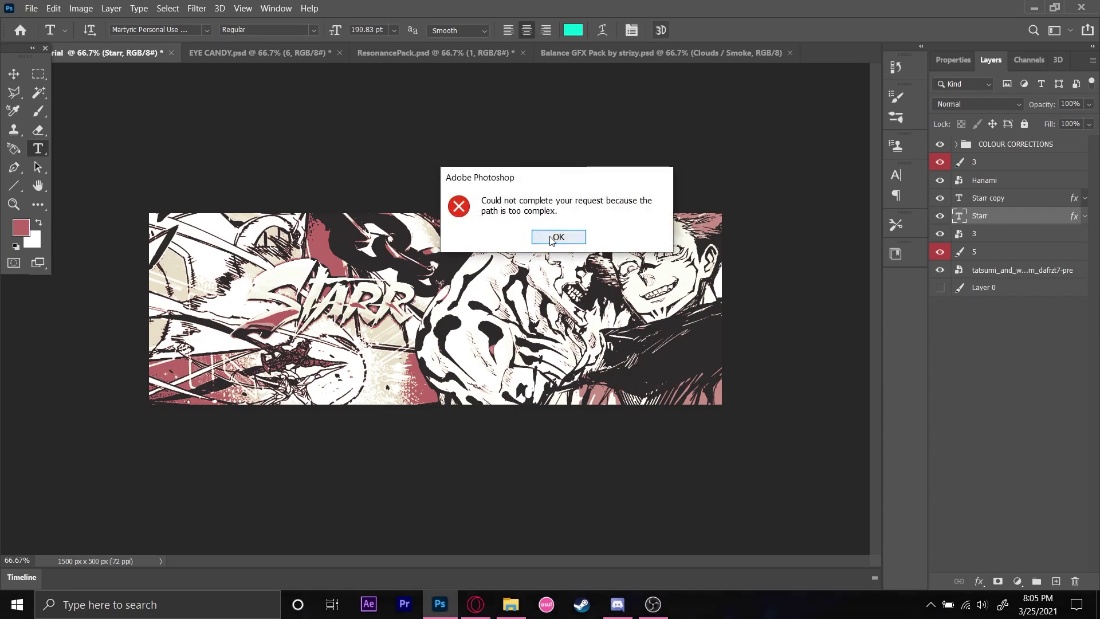
pyautogui.click(552, 239)
pyautogui.doubleClick(287, 274)
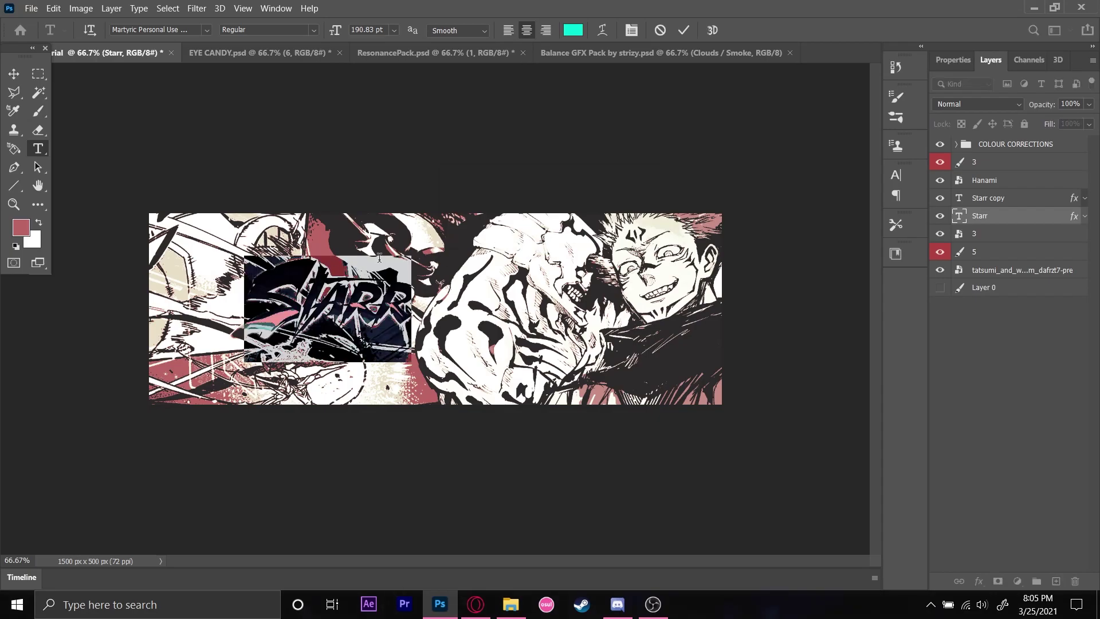
pyautogui.click(393, 301)
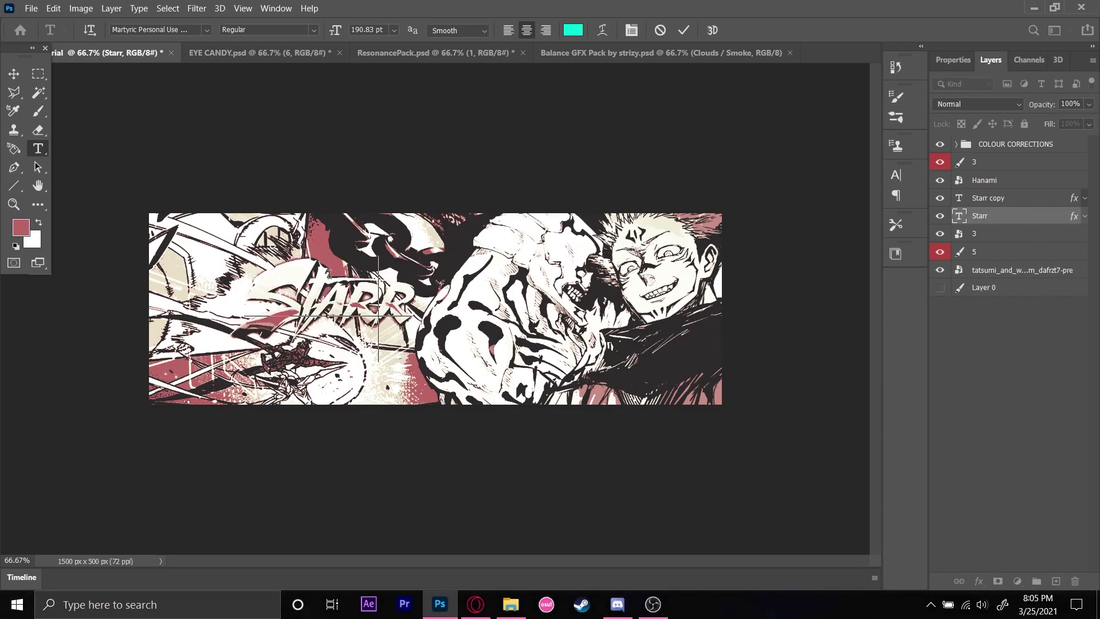
pyautogui.moveTo(410, 306); pyautogui.dragTo(224, 301)
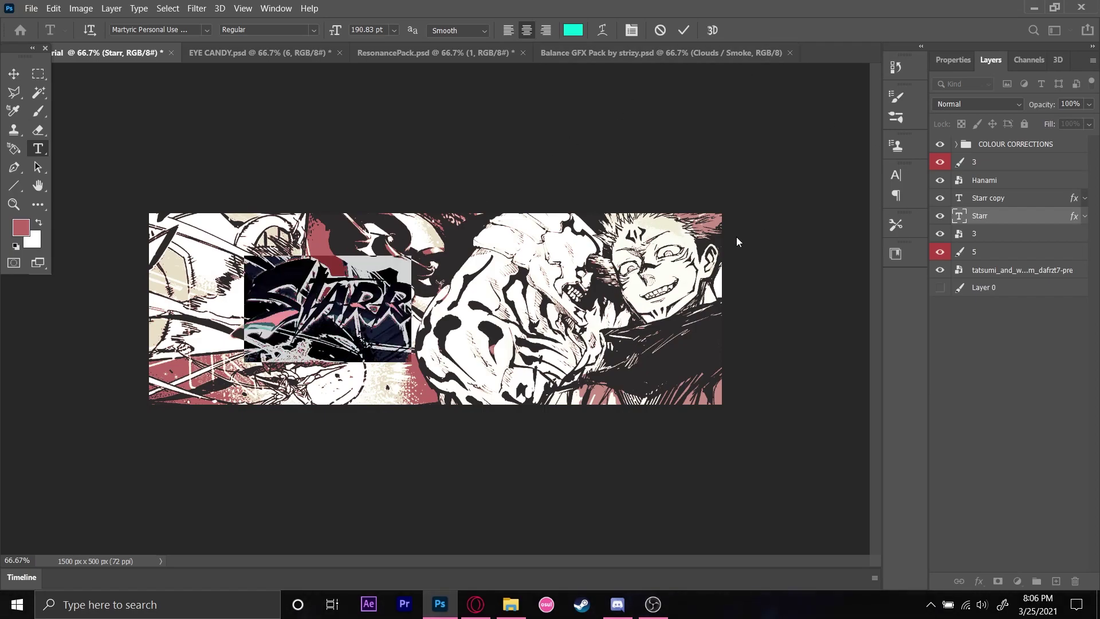
pyautogui.click(1001, 235)
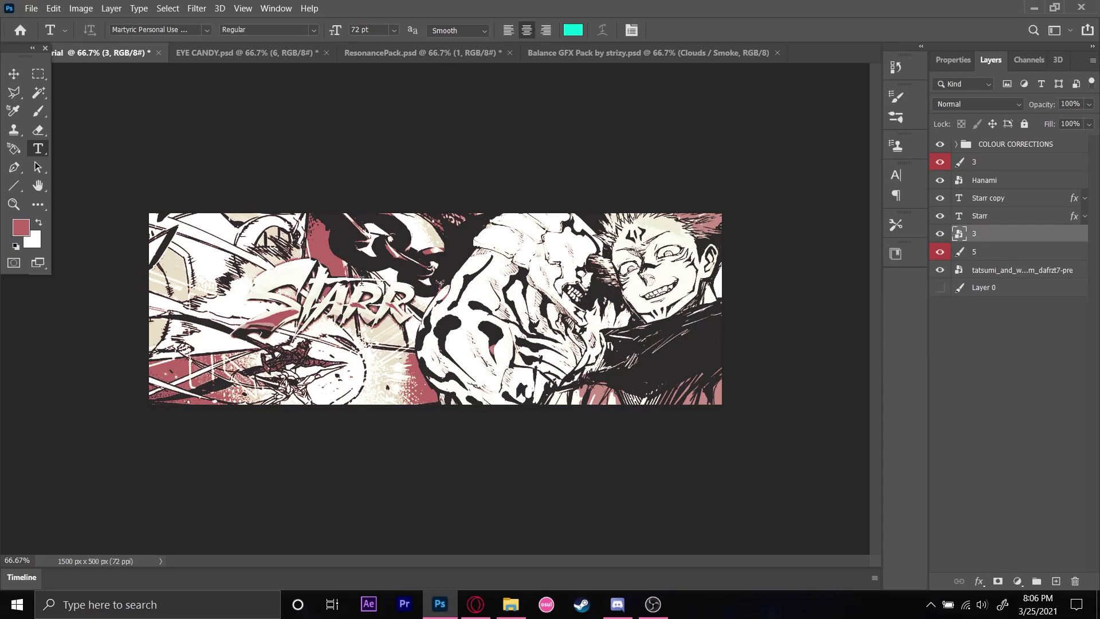
# Step: Hide the COLOUR CORRECTIONS group, and offset the upper Starr text downward with a rotation of about 11°
pyautogui.click(360, 297)
pyautogui.click(14, 74)
pyautogui.moveTo(313, 298); pyautogui.dragTo(385, 349)
pyautogui.scroll(1, 974, 229)
pyautogui.click(935, 148)
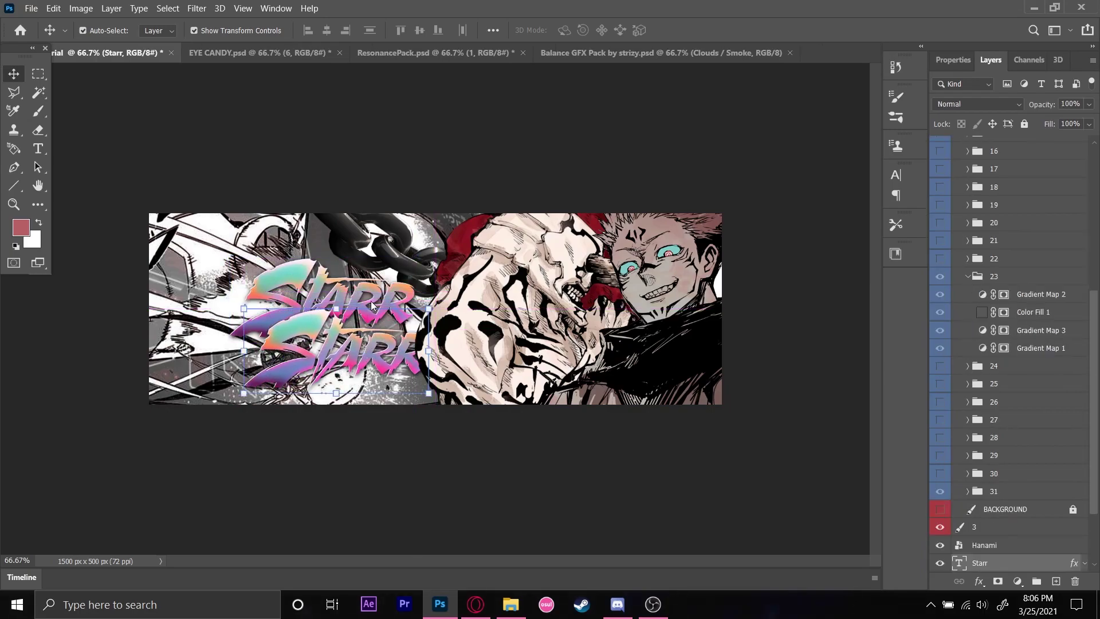
pyautogui.hotkey('ctrl', 't')
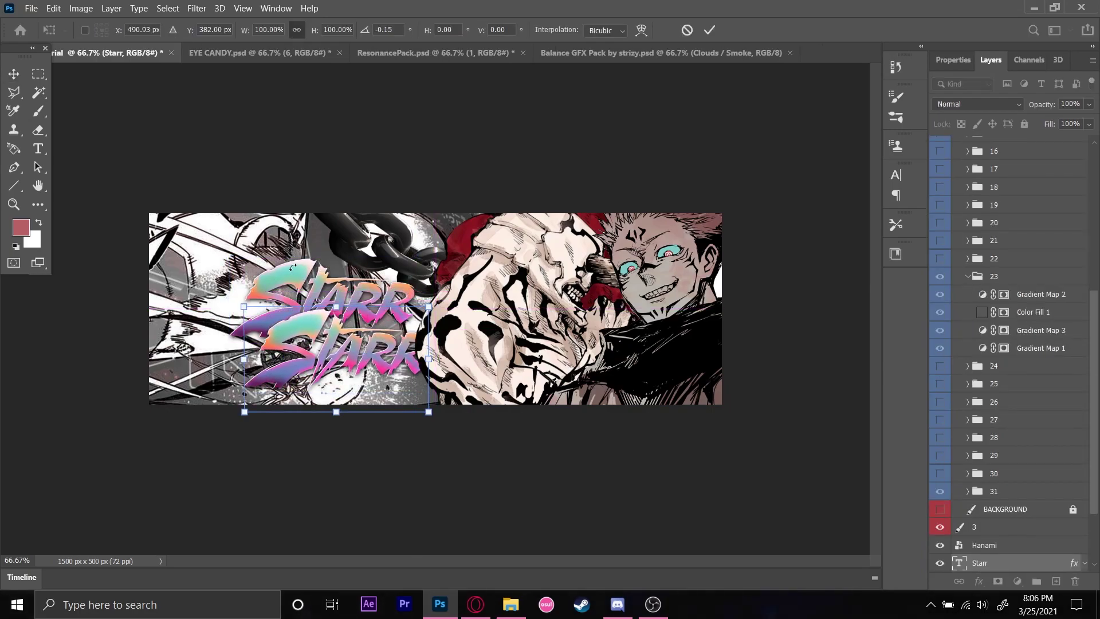
pyautogui.moveTo(321, 261); pyautogui.dragTo(346, 259)
# Step: Shrink the lower Starr text layer to less than half its size and apply the transform
pyautogui.scroll(2, 974, 286)
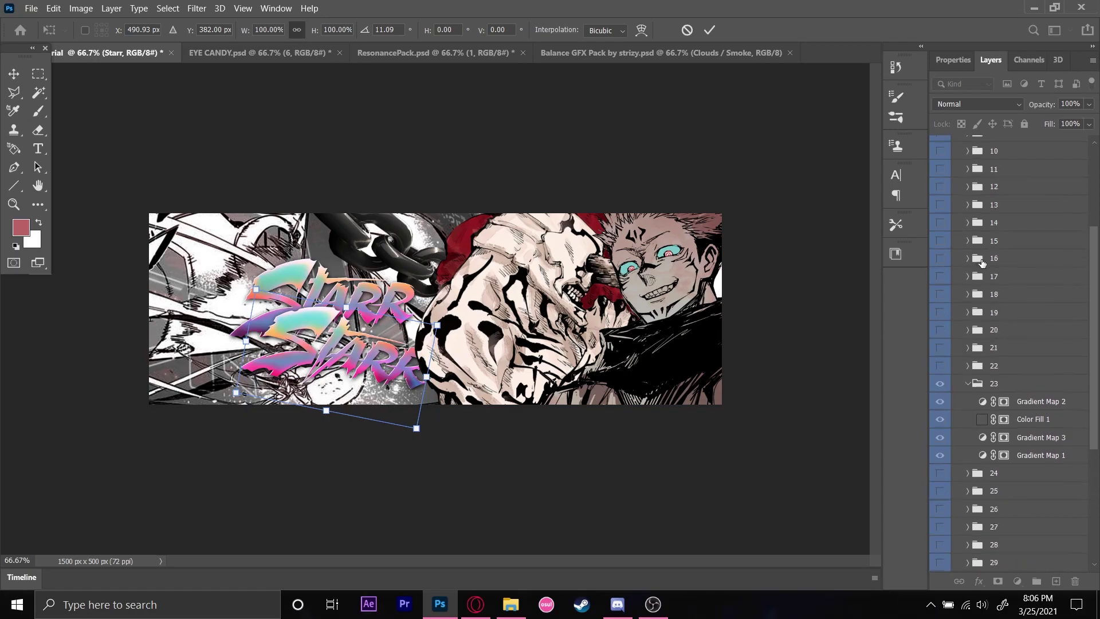
pyautogui.scroll(-4, 976, 311)
pyautogui.click(980, 491)
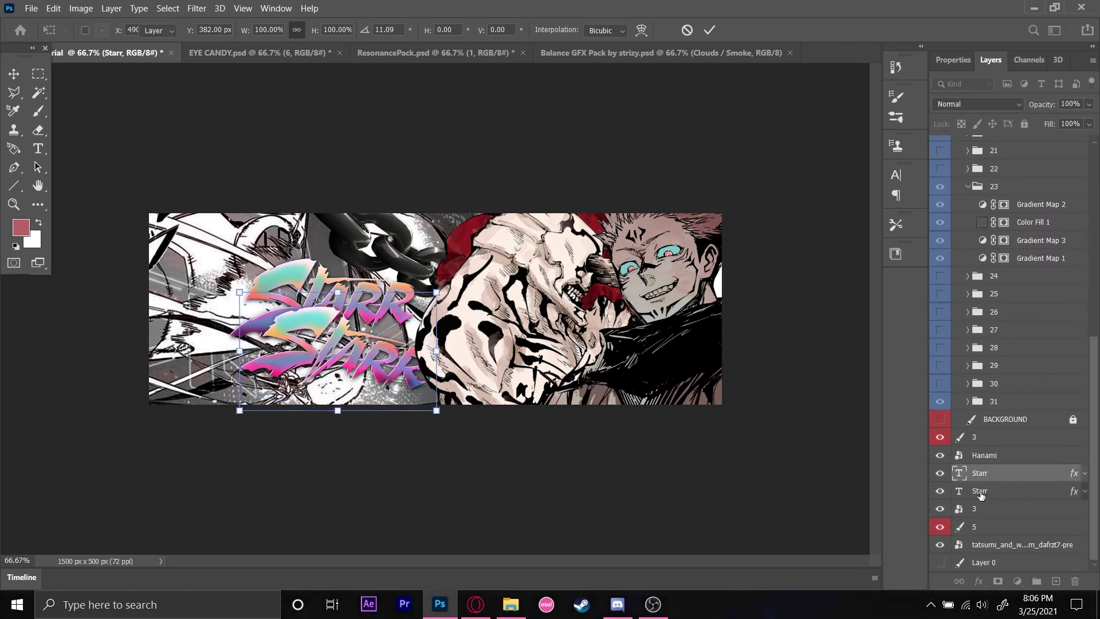
pyautogui.moveTo(413, 342); pyautogui.dragTo(306, 298)
pyautogui.click(709, 30)
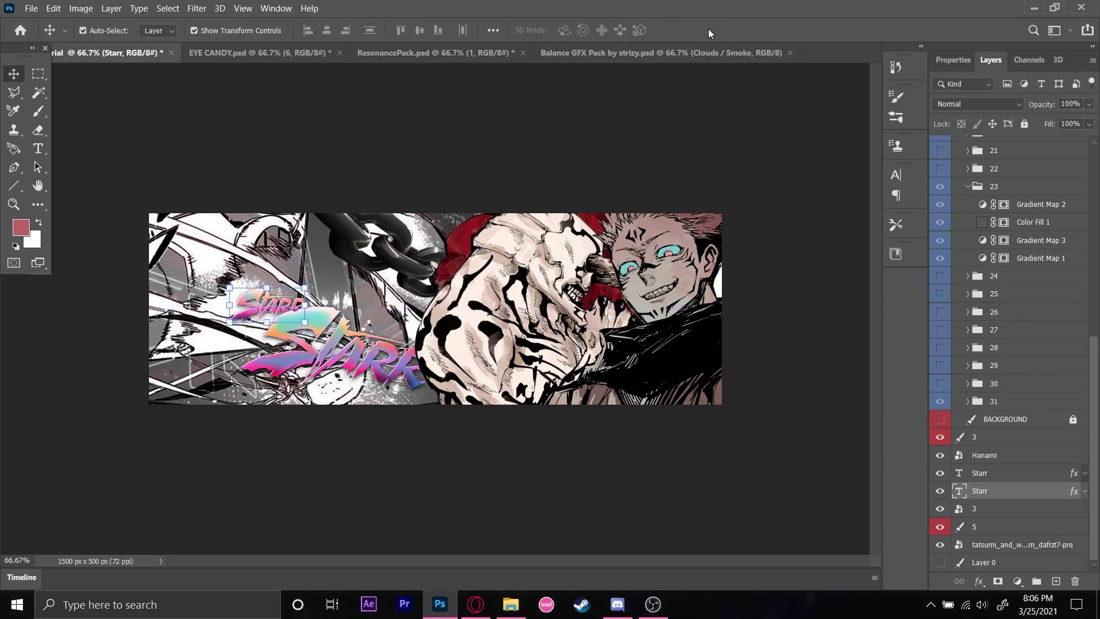
# Step: Extrude the shrunken Starr text in 3D, and enlarge and reposition the 3D text beside Hanami
pyautogui.press('t')
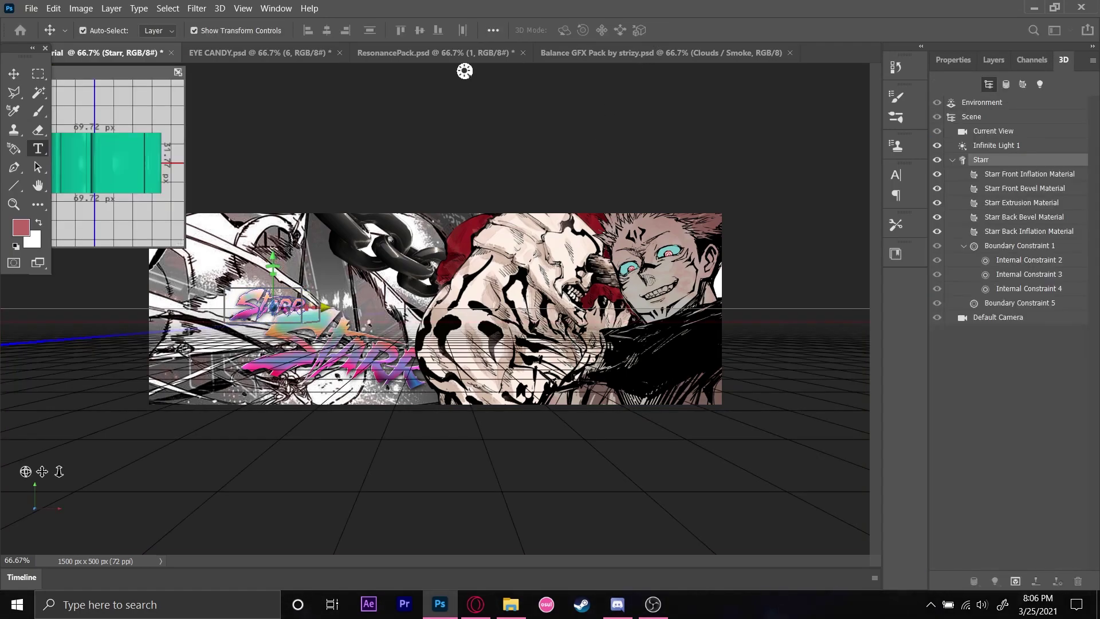
pyautogui.moveTo(274, 308); pyautogui.dragTo(353, 347)
pyautogui.moveTo(354, 306); pyautogui.dragTo(392, 307)
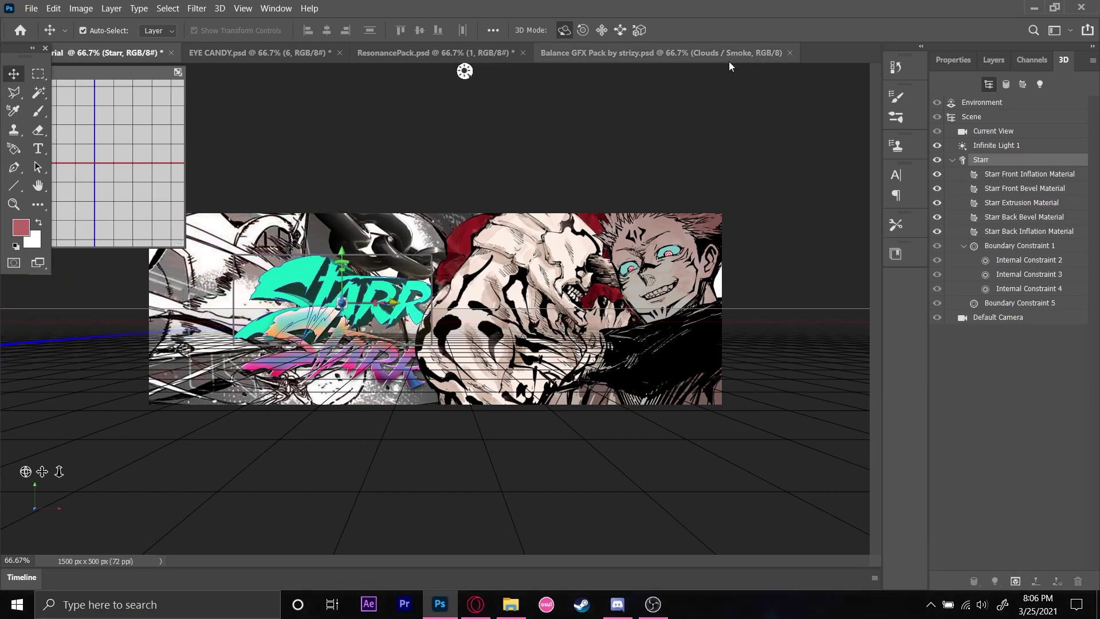
# Step: Return to the layer list and collapse the COLOUR CORRECTIONS group
pyautogui.click(993, 60)
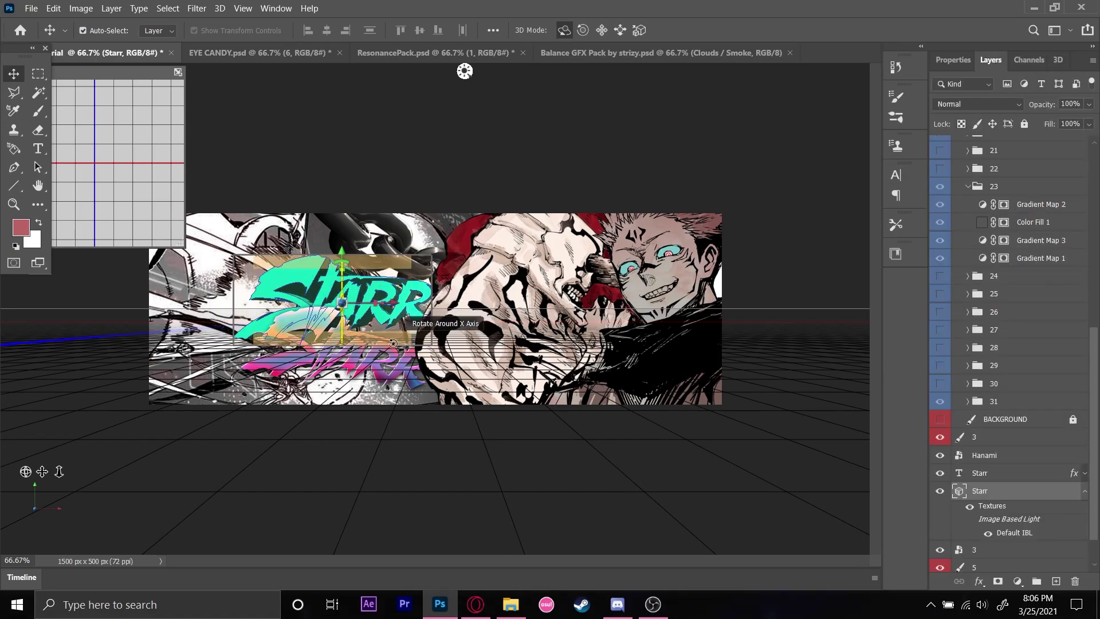
pyautogui.scroll(4, 1008, 321)
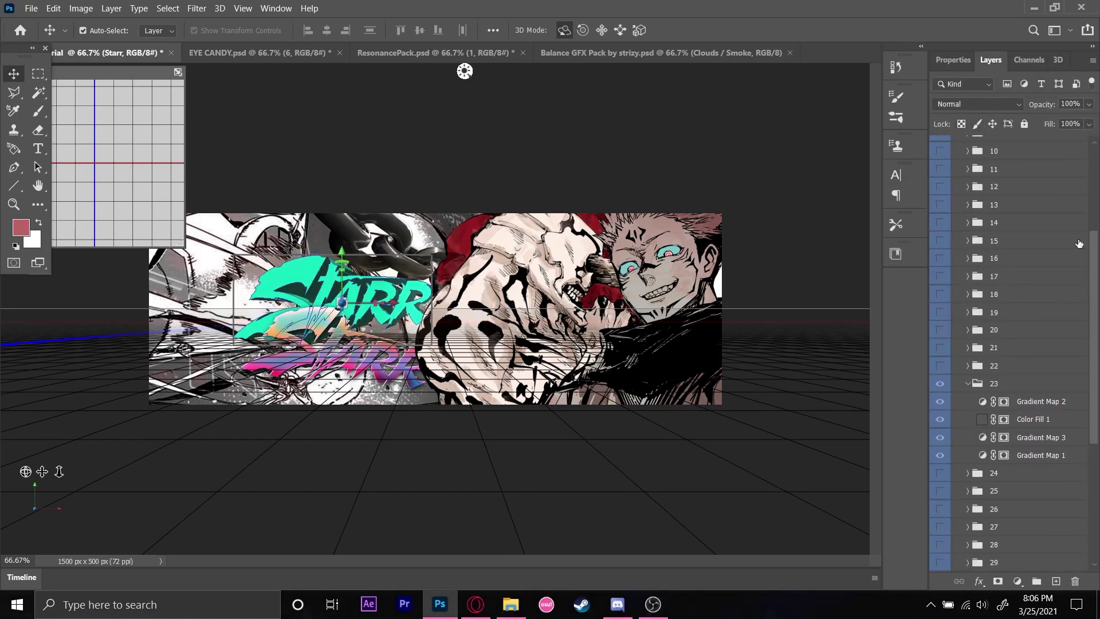
pyautogui.scroll(3, 1012, 212)
pyautogui.click(955, 145)
pyautogui.click(957, 146)
pyautogui.click(956, 145)
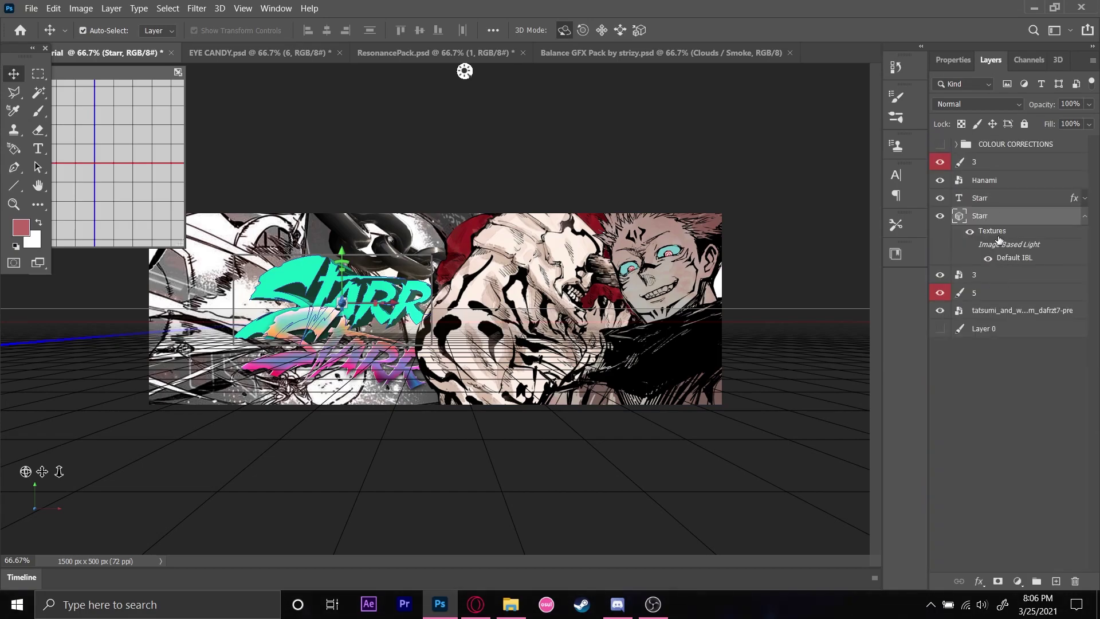
# Step: Move the gradient Starr text over the 3D text, straighten it and scale it to match the extruded lettering
pyautogui.click(995, 198)
pyautogui.moveTo(267, 309); pyautogui.dragTo(246, 257)
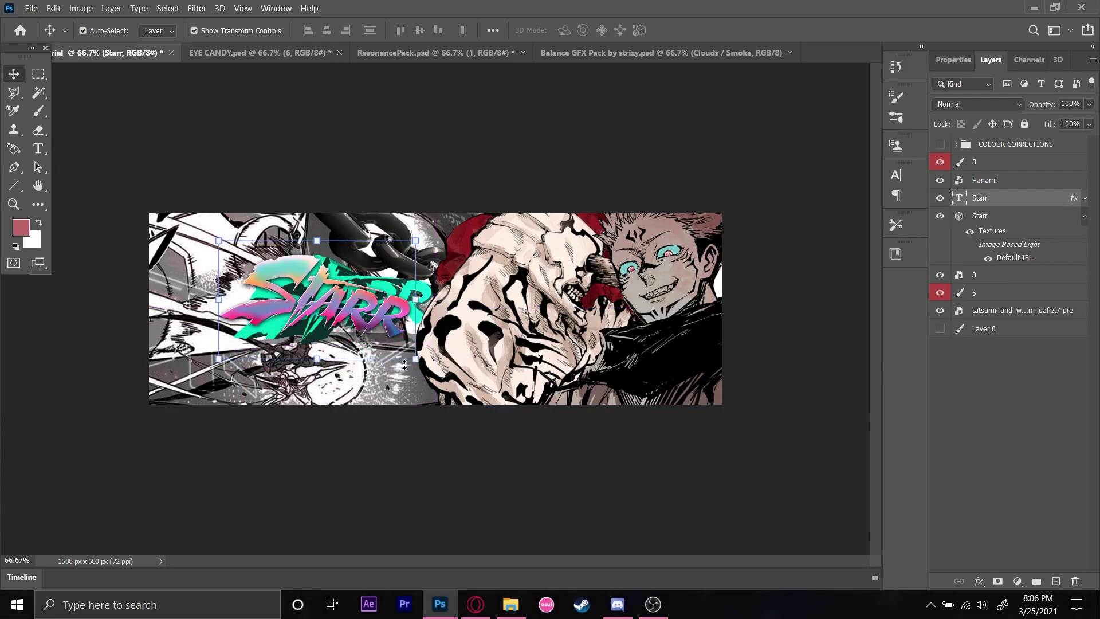
pyautogui.moveTo(432, 367)
pyautogui.mouseDown()
pyautogui.moveTo(432, 342)
pyautogui.moveTo(451, 364)
pyautogui.mouseUp()
pyautogui.moveTo(419, 321); pyautogui.dragTo(422, 315)
pyautogui.click(710, 28)
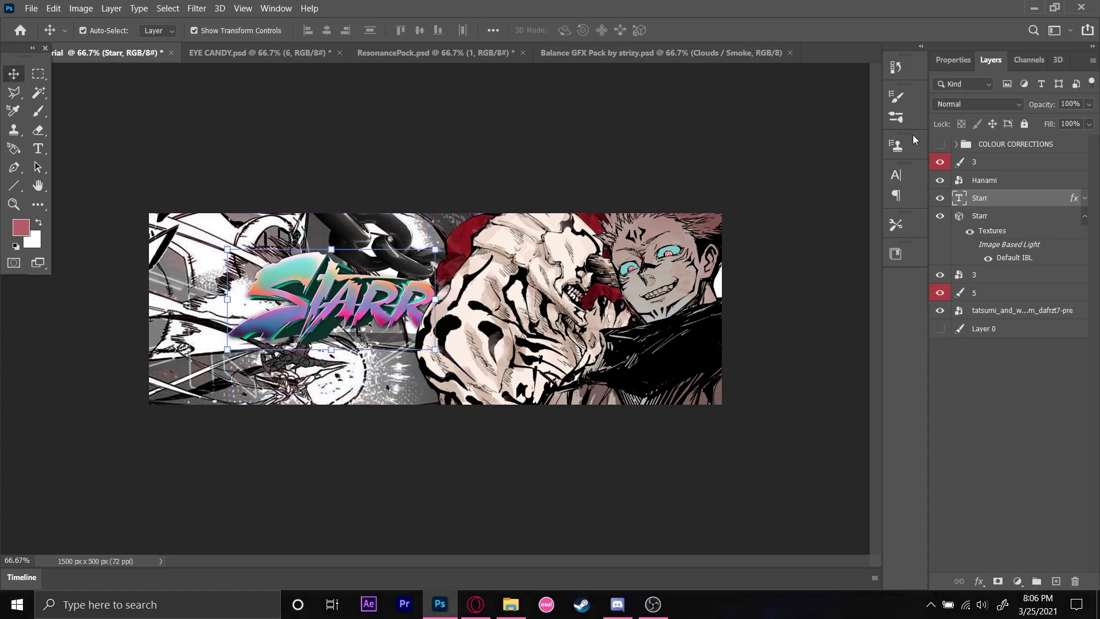
# Step: Show the COLOUR CORRECTIONS group again and enlarge the 3D Starr text so it spans the area beside Hanami
pyautogui.click(939, 144)
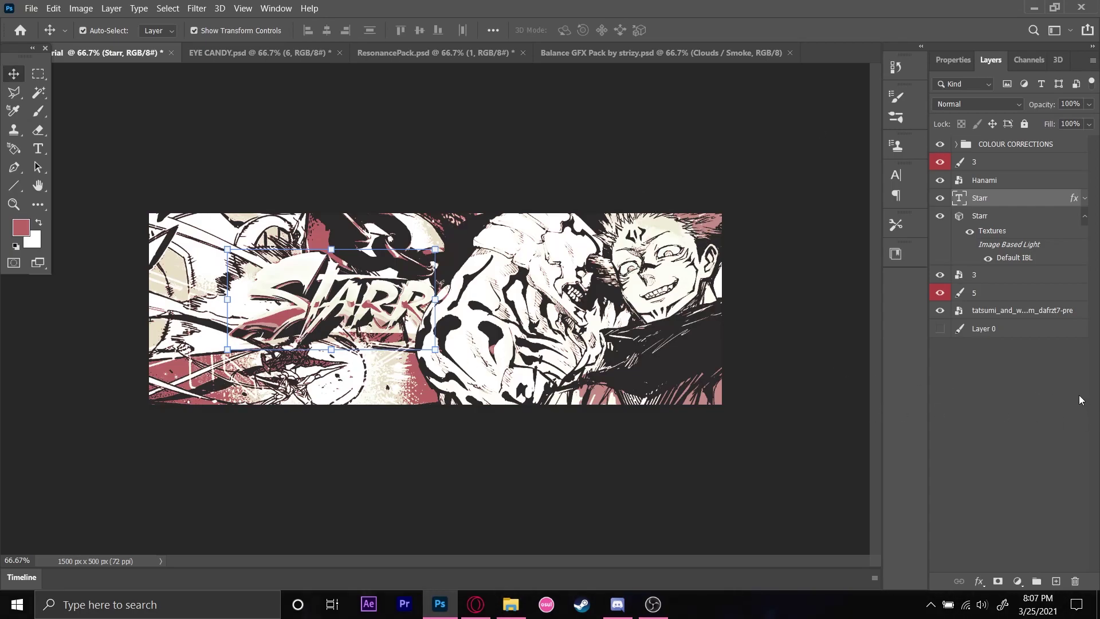
pyautogui.click(1024, 218)
pyautogui.moveTo(346, 299); pyautogui.dragTo(329, 330)
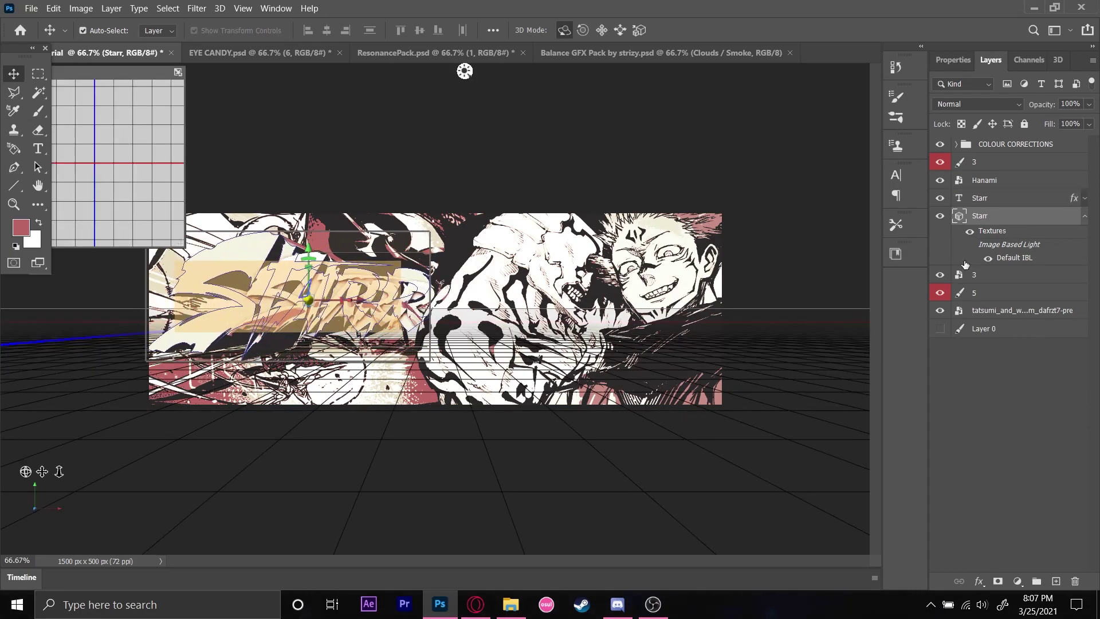
# Step: Scale the flat Starr text to 150.94% and position it over the enlarged 3D text
pyautogui.click(1000, 200)
pyautogui.moveTo(227, 350); pyautogui.dragTo(120, 401)
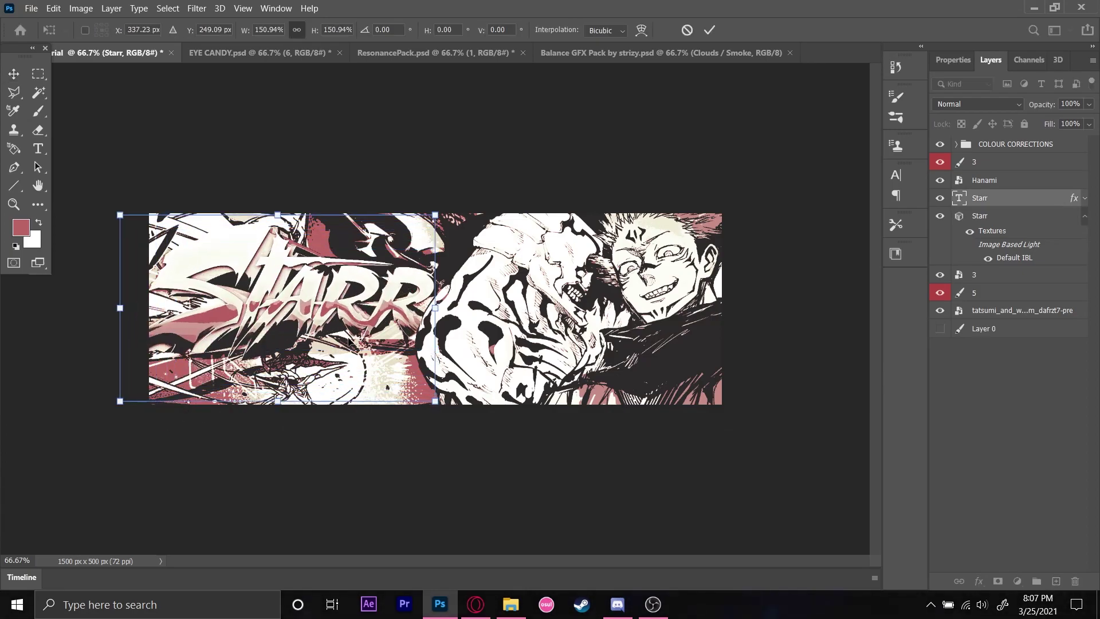
pyautogui.moveTo(405, 326); pyautogui.dragTo(422, 323)
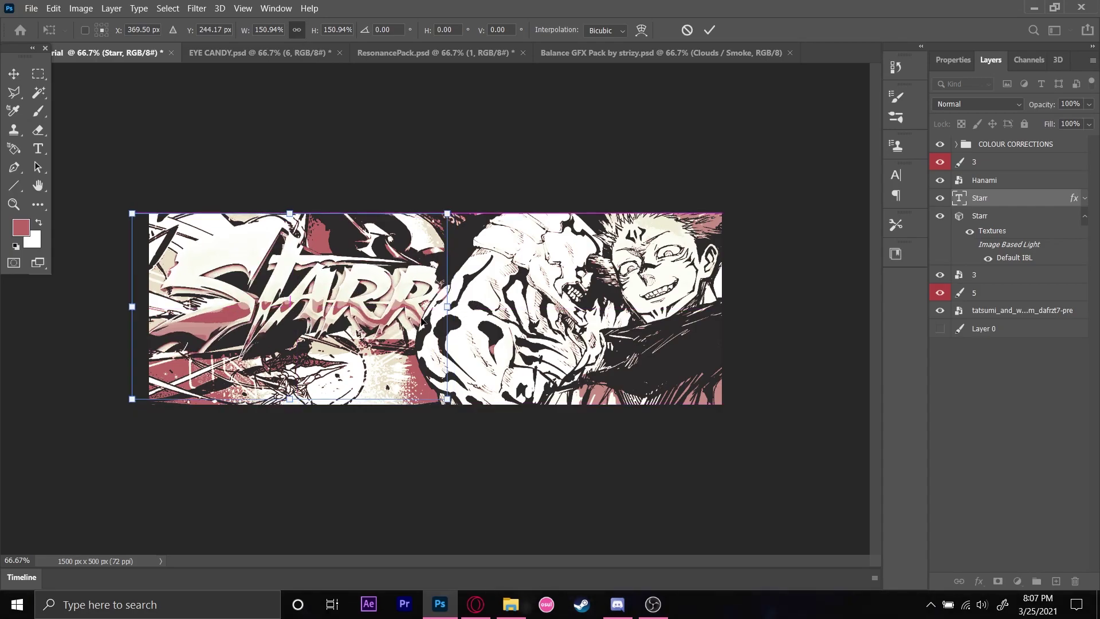
# Step: Set the 3D Starr text's colour to black and its extrusion depth to 6.65 px
pyautogui.click(1034, 222)
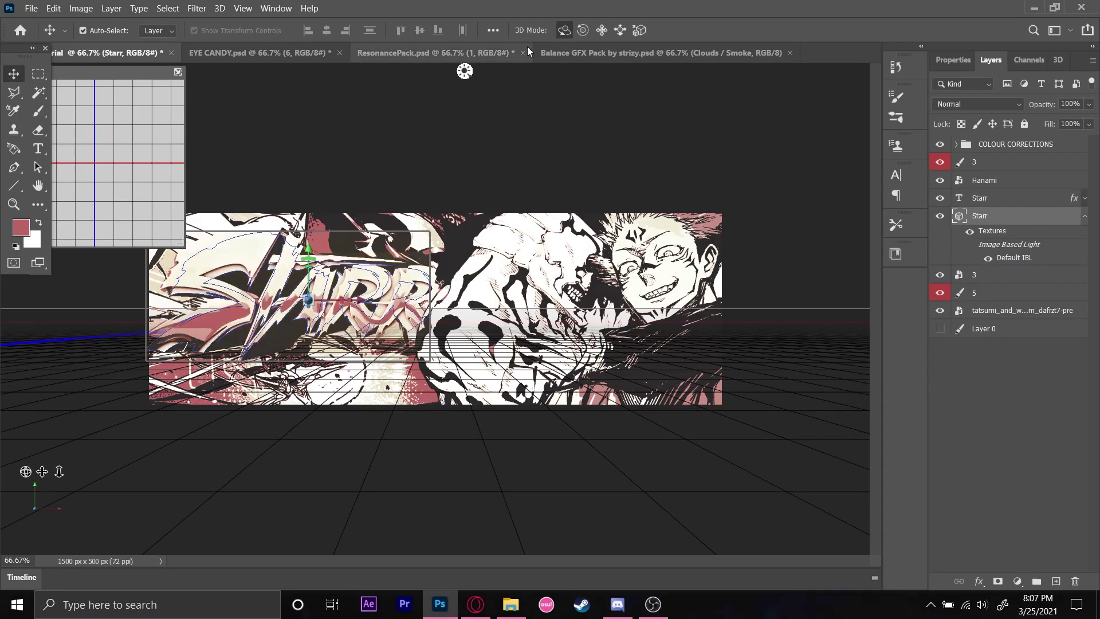
pyautogui.doubleClick(1021, 224)
pyautogui.click(1070, 193)
pyautogui.click(1030, 61)
pyautogui.click(954, 61)
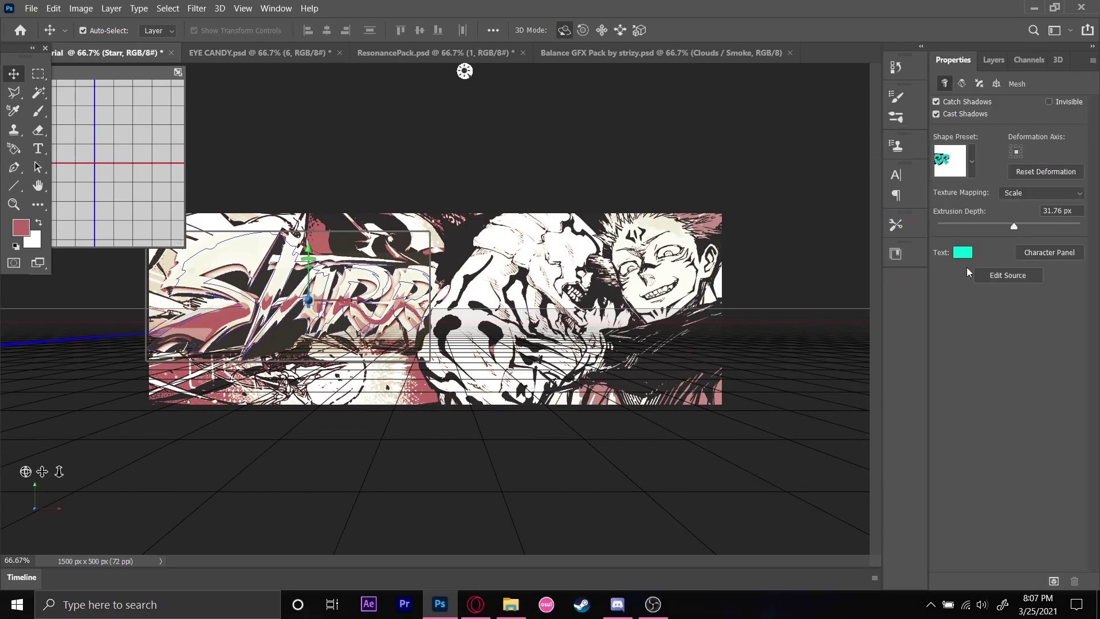
pyautogui.click(964, 253)
pyautogui.moveTo(771, 369); pyautogui.dragTo(634, 603)
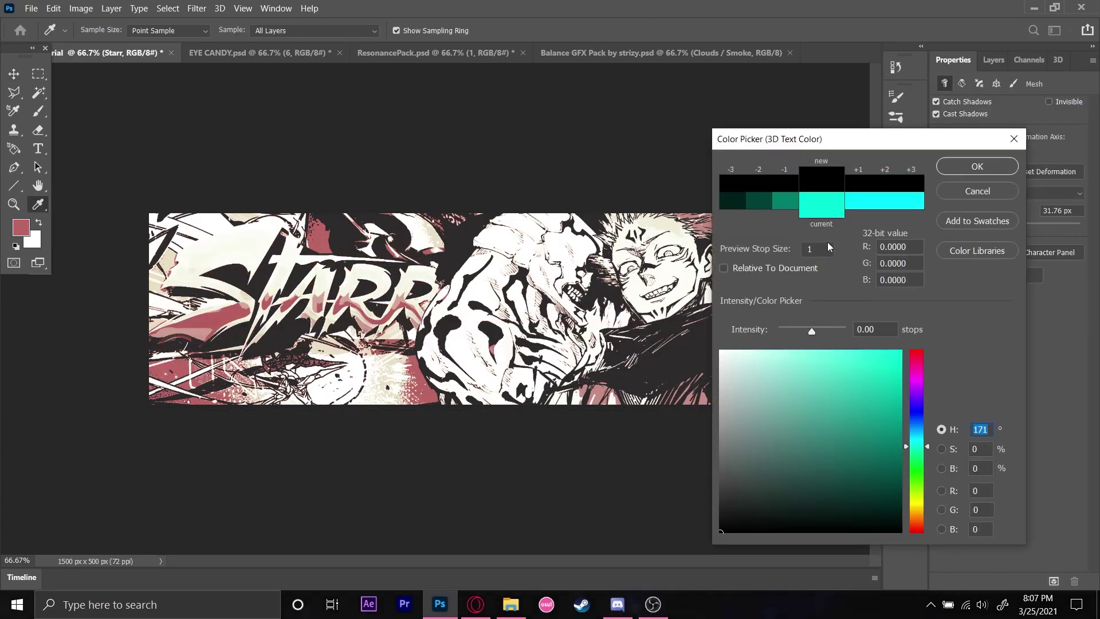
pyautogui.click(974, 166)
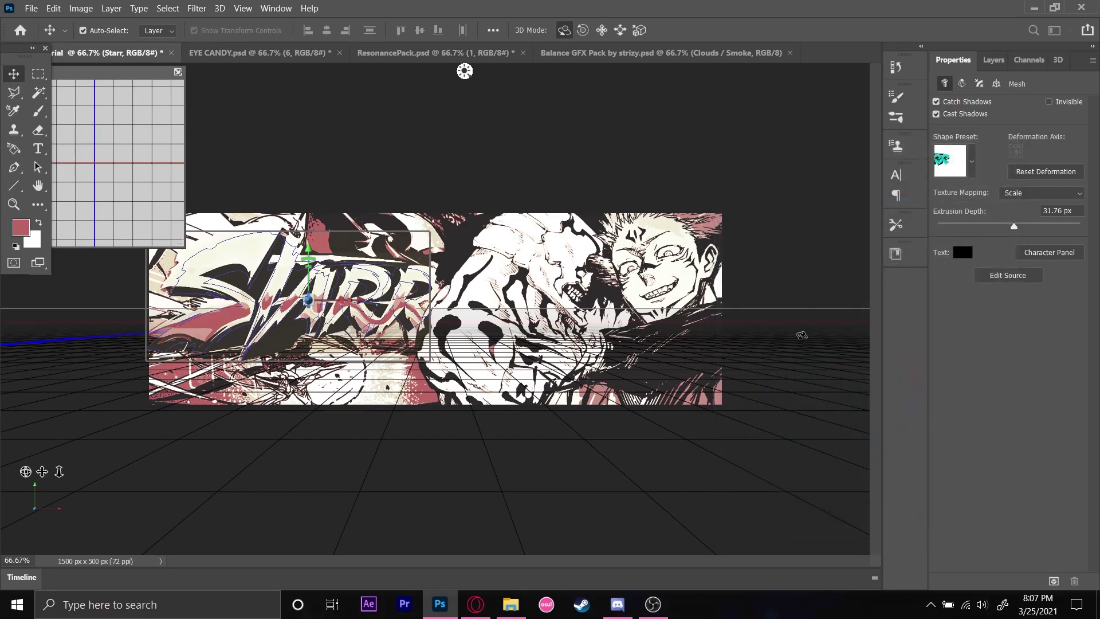
pyautogui.moveTo(1014, 227); pyautogui.dragTo(1011, 229)
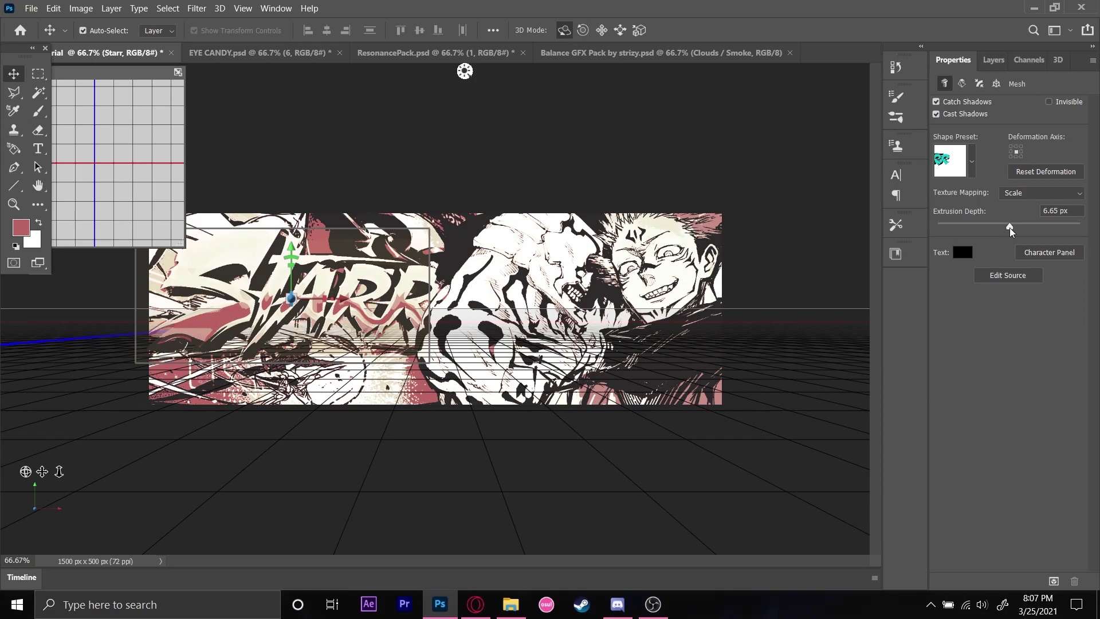
pyautogui.click(991, 61)
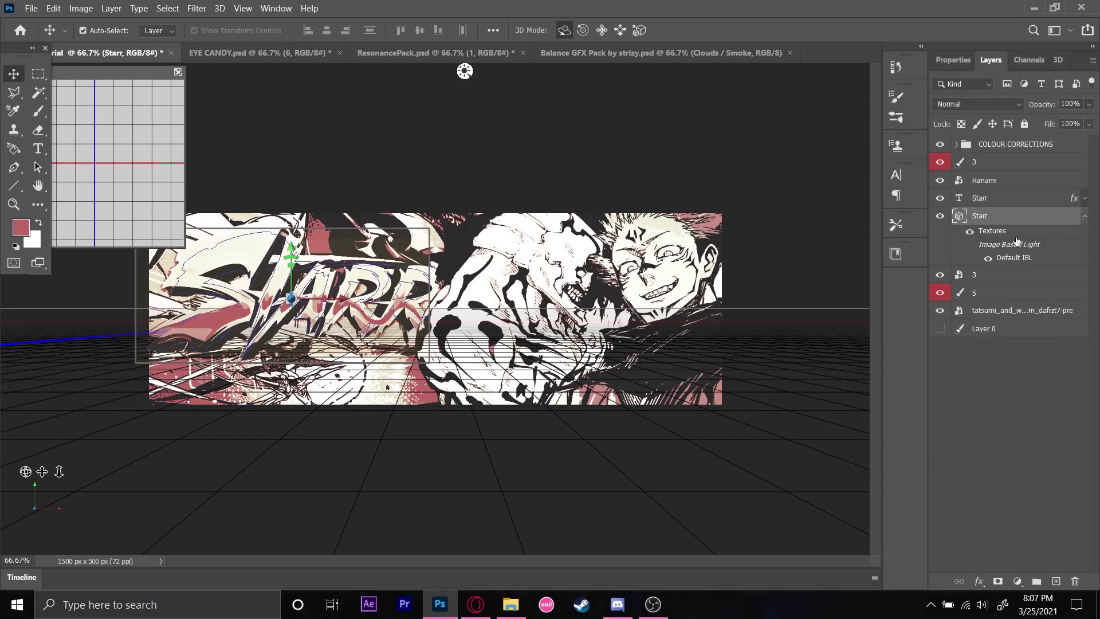
# Step: Preview several Paper Texture layers in the Balance GFX Pack document, hiding each one again
pyautogui.click(596, 53)
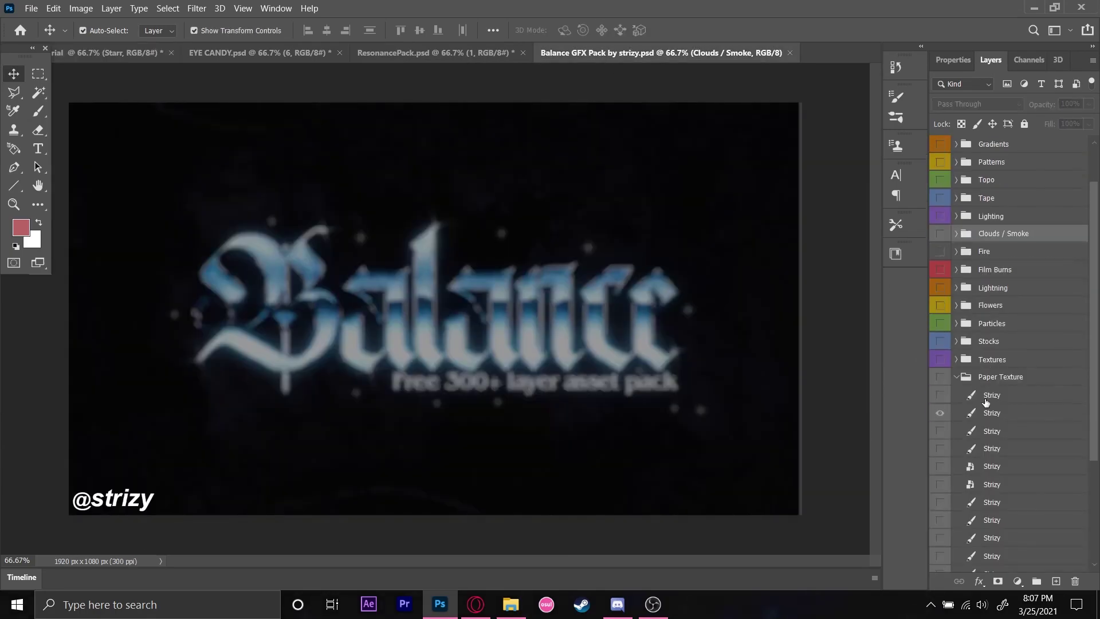
pyautogui.scroll(-1, 985, 402)
pyautogui.click(940, 376)
pyautogui.click(941, 395)
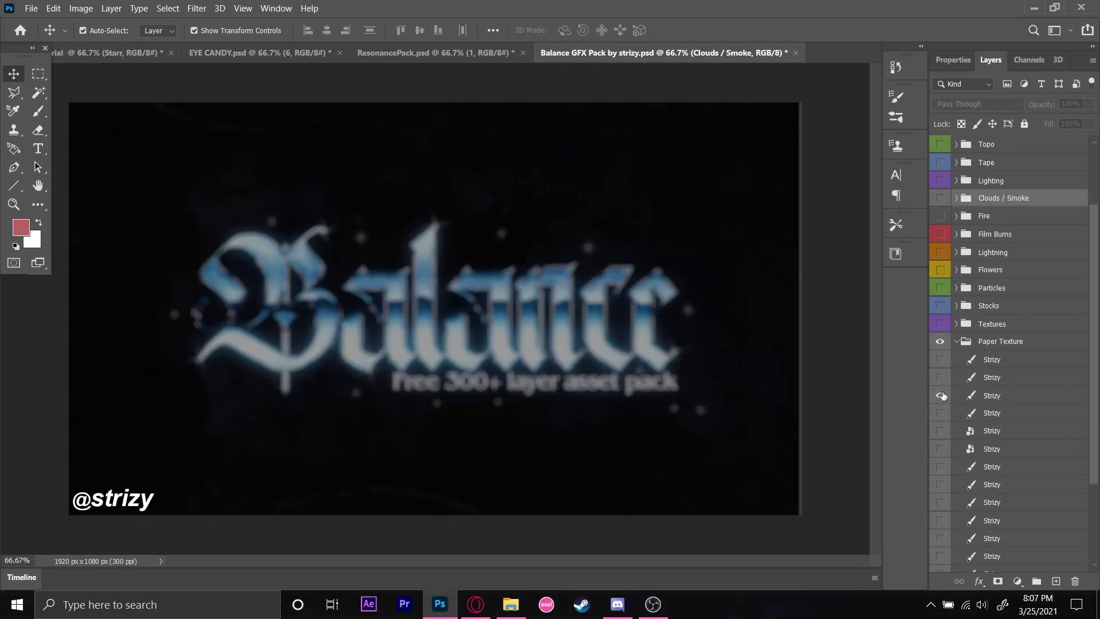
pyautogui.click(939, 430)
pyautogui.click(940, 395)
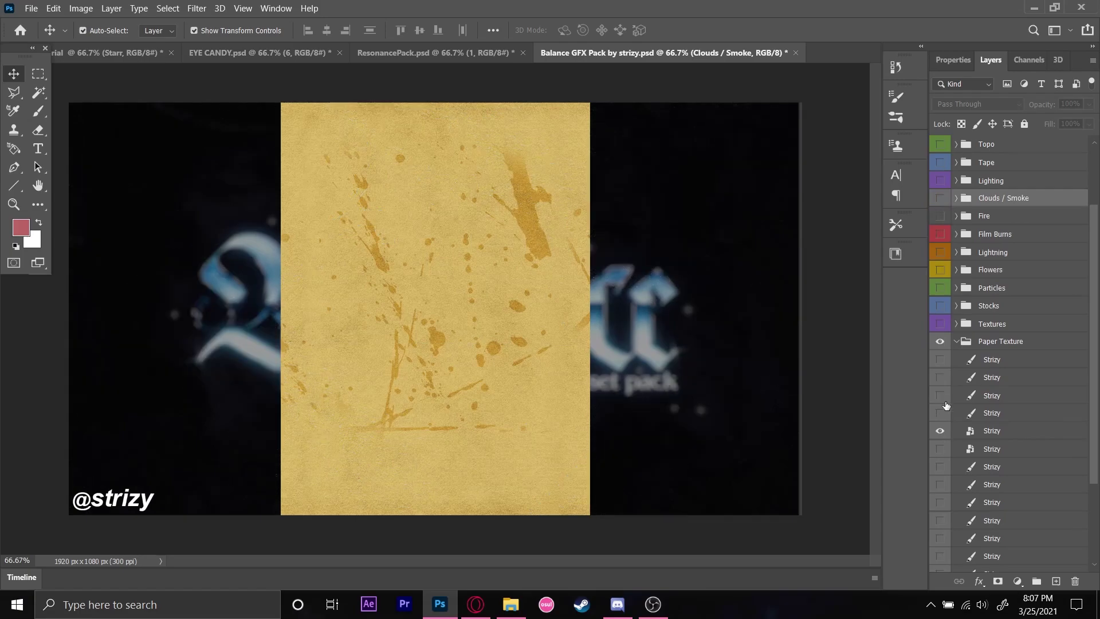
pyautogui.click(939, 431)
pyautogui.scroll(-3, 970, 433)
pyautogui.click(940, 473)
pyautogui.click(940, 473)
pyautogui.click(939, 454)
pyautogui.click(939, 455)
# Step: Preview the Balance GFX Pack's Particles layers, bring the first one into the header and place it directly below COLOUR CORRECTIONS
pyautogui.scroll(3, 954, 435)
pyautogui.scroll(2, 971, 298)
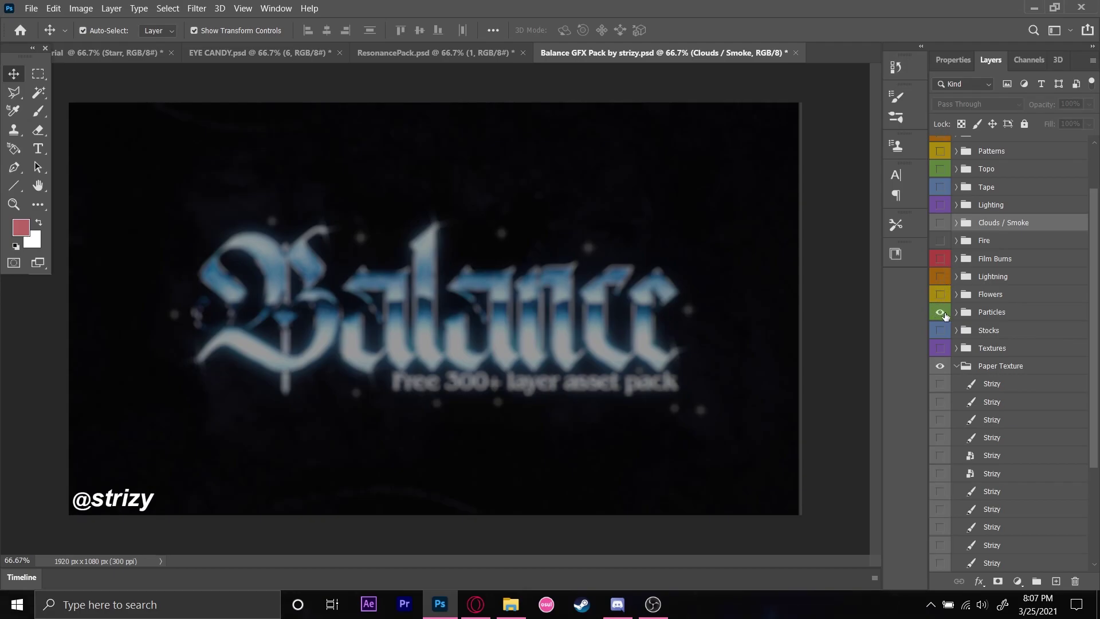
pyautogui.click(956, 312)
pyautogui.click(940, 330)
pyautogui.click(940, 330)
pyautogui.click(940, 348)
pyautogui.click(940, 347)
pyautogui.click(940, 330)
pyautogui.moveTo(963, 332); pyautogui.dragTo(312, 269)
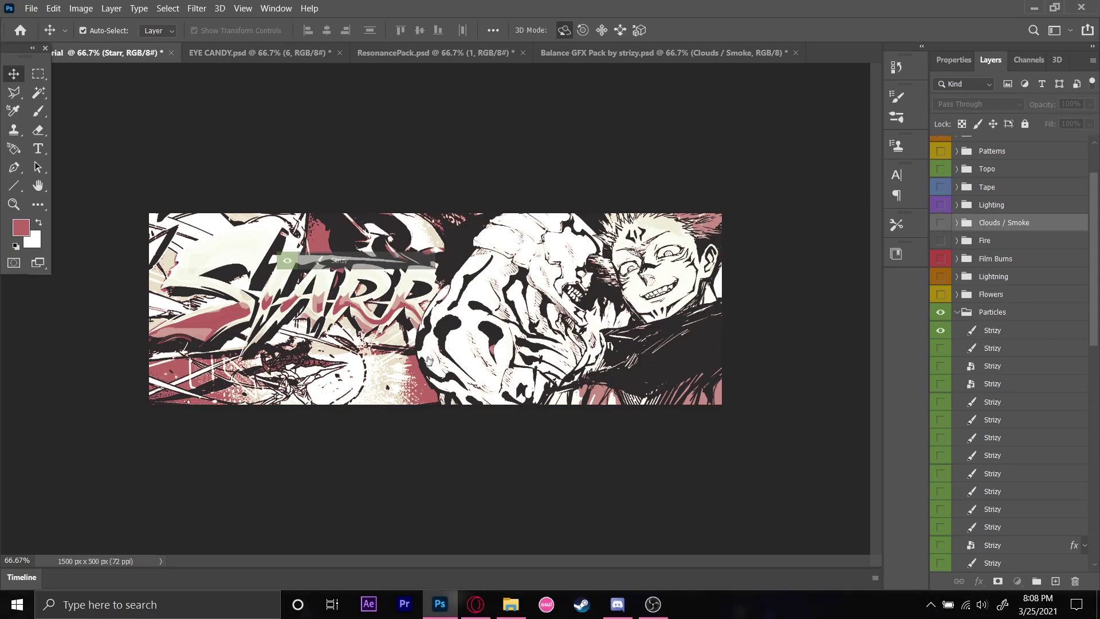
pyautogui.moveTo(429, 359); pyautogui.dragTo(428, 359)
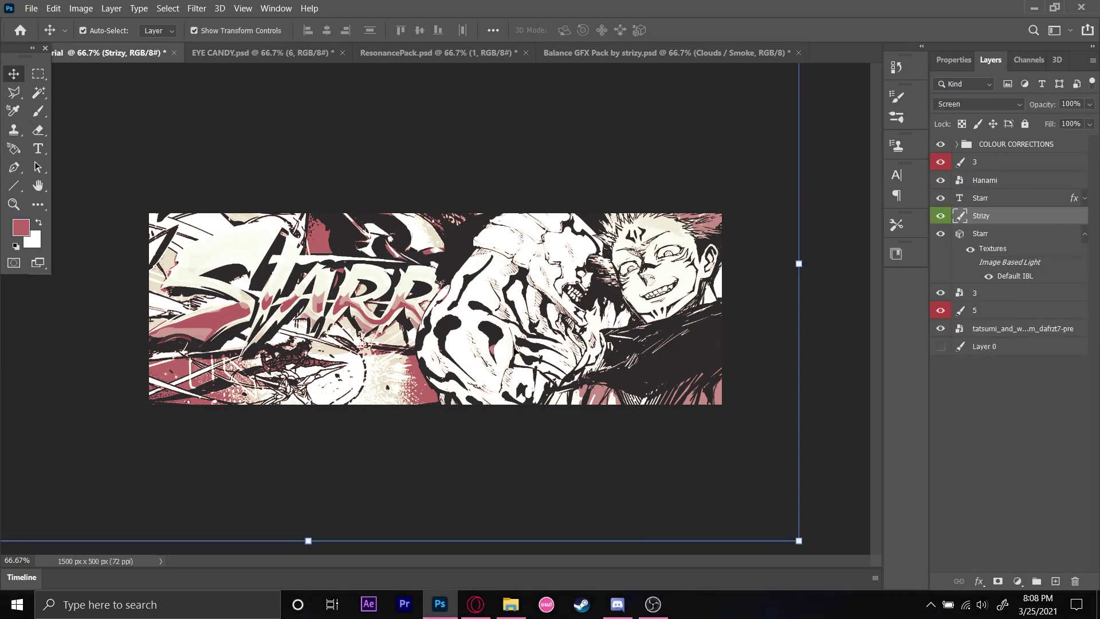
pyautogui.moveTo(994, 219); pyautogui.dragTo(1013, 161)
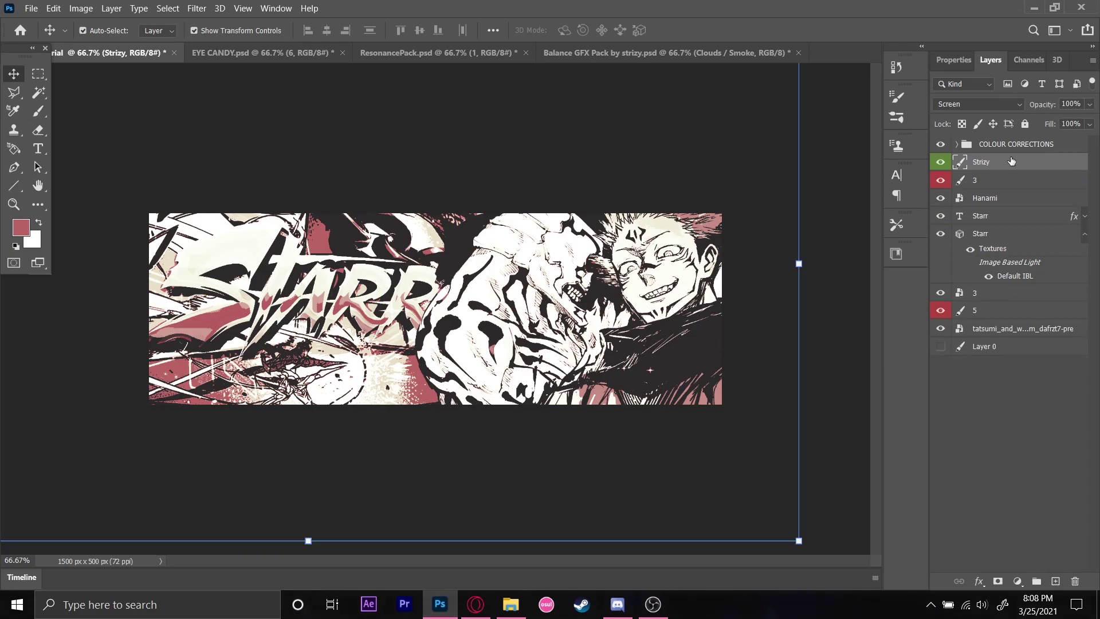
# Step: Scale down the particles layer, position it over the left part of the header and place it directly below the Hanami layer
pyautogui.moveTo(799, 542); pyautogui.dragTo(566, 409)
pyautogui.moveTo(120, 400); pyautogui.dragTo(140, 433)
pyautogui.moveTo(1021, 168); pyautogui.dragTo(1022, 193)
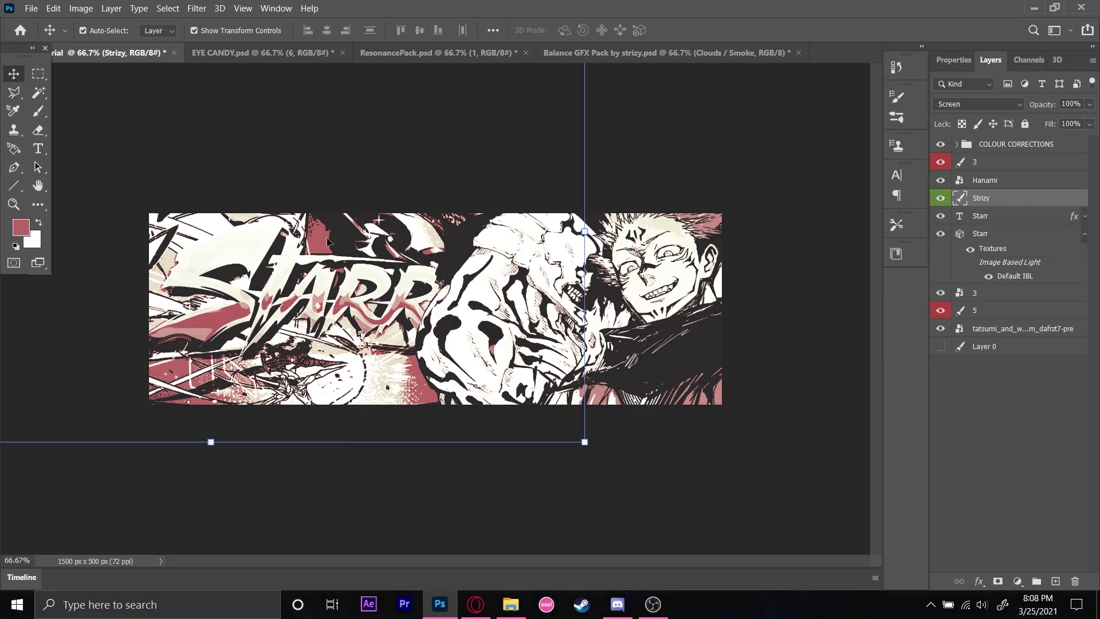
# Step: Preview the Balance GFX Pack's Tape layers and bring the third one into the header
pyautogui.click(695, 53)
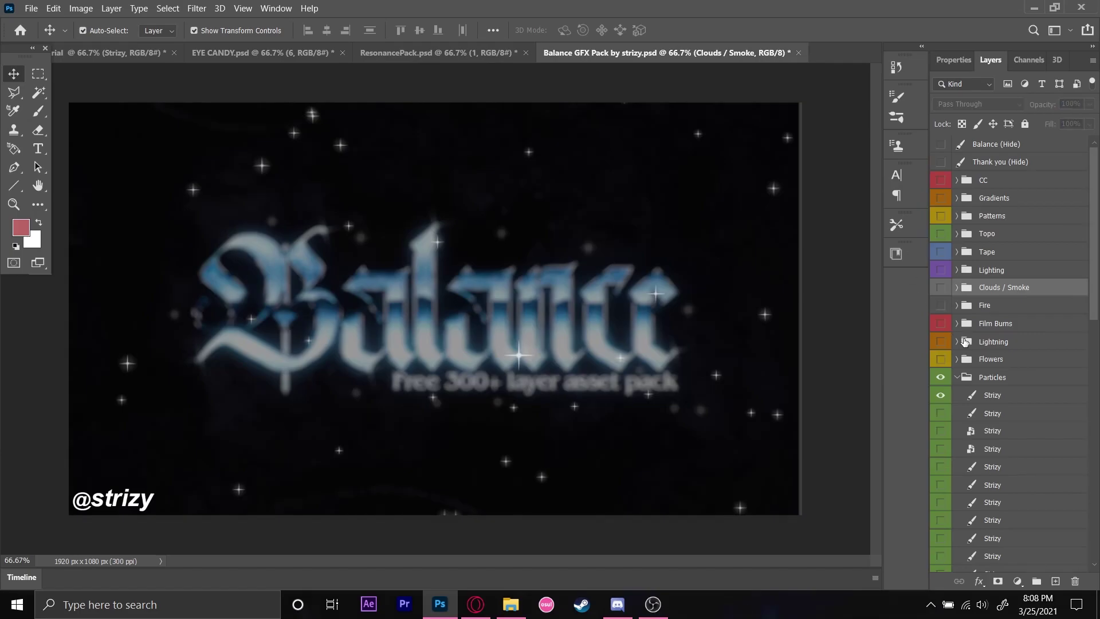
pyautogui.click(955, 252)
pyautogui.click(940, 289)
pyautogui.click(941, 289)
pyautogui.click(941, 305)
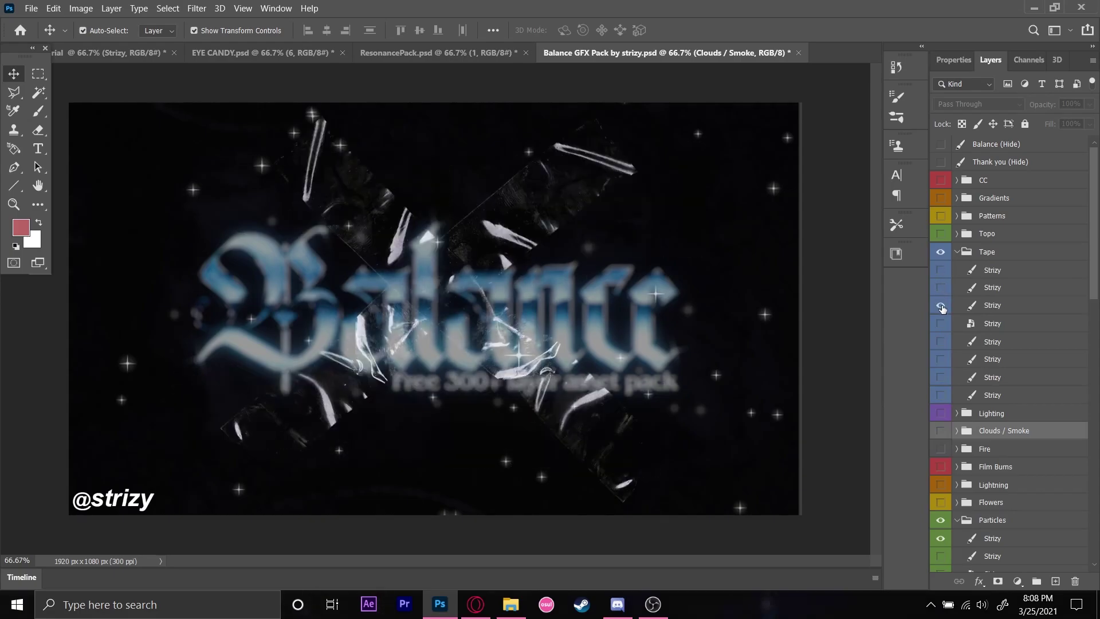
pyautogui.click(941, 306)
pyautogui.click(941, 305)
pyautogui.moveTo(968, 306); pyautogui.dragTo(385, 330)
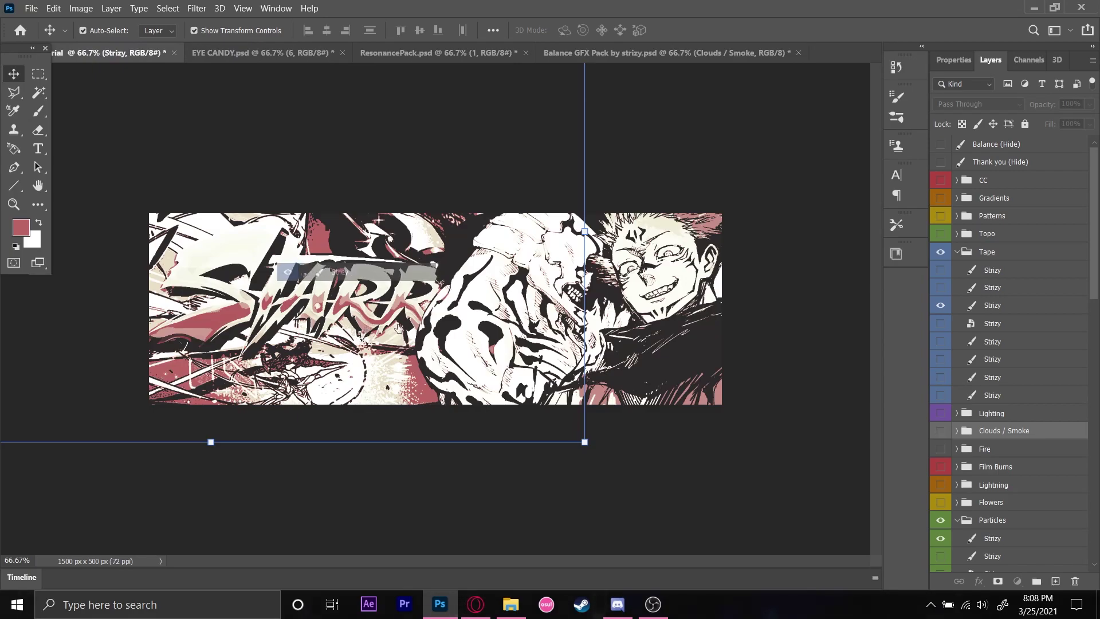
pyautogui.moveTo(676, 582); pyautogui.dragTo(679, 590)
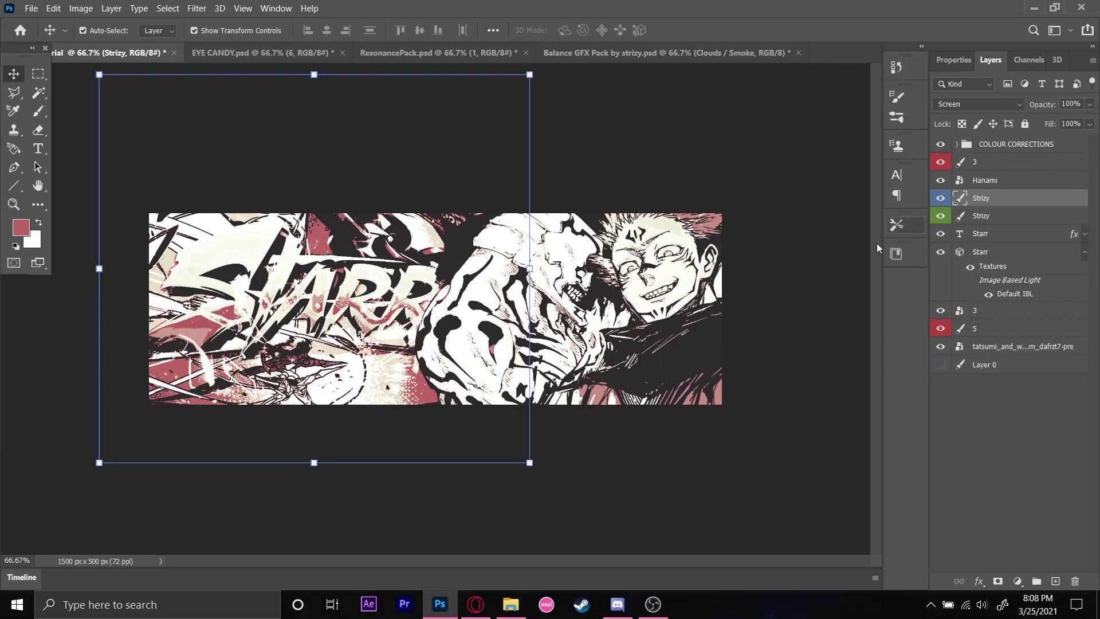
# Step: Place the tape layer directly below COLOUR CORRECTIONS, then scale it to 79.84% and position it over the Starr title
pyautogui.moveTo(547, 470); pyautogui.dragTo(622, 578)
pyautogui.moveTo(379, 380); pyautogui.dragTo(331, 353)
pyautogui.moveTo(994, 198); pyautogui.dragTo(1000, 167)
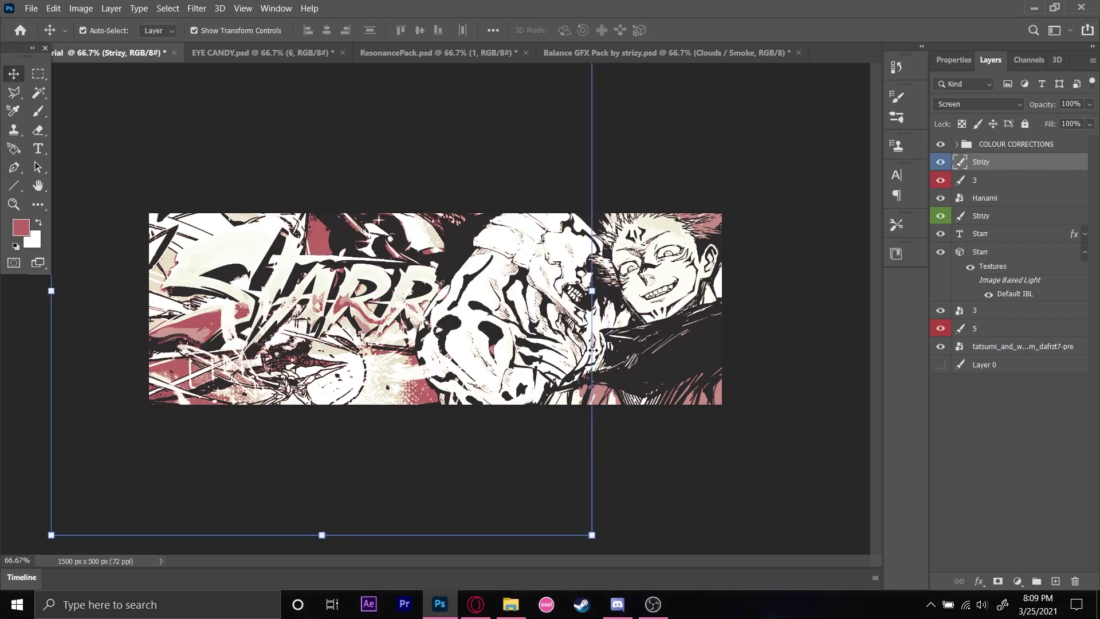
pyautogui.moveTo(592, 534); pyautogui.dragTo(483, 436)
pyautogui.moveTo(424, 378); pyautogui.dragTo(465, 465)
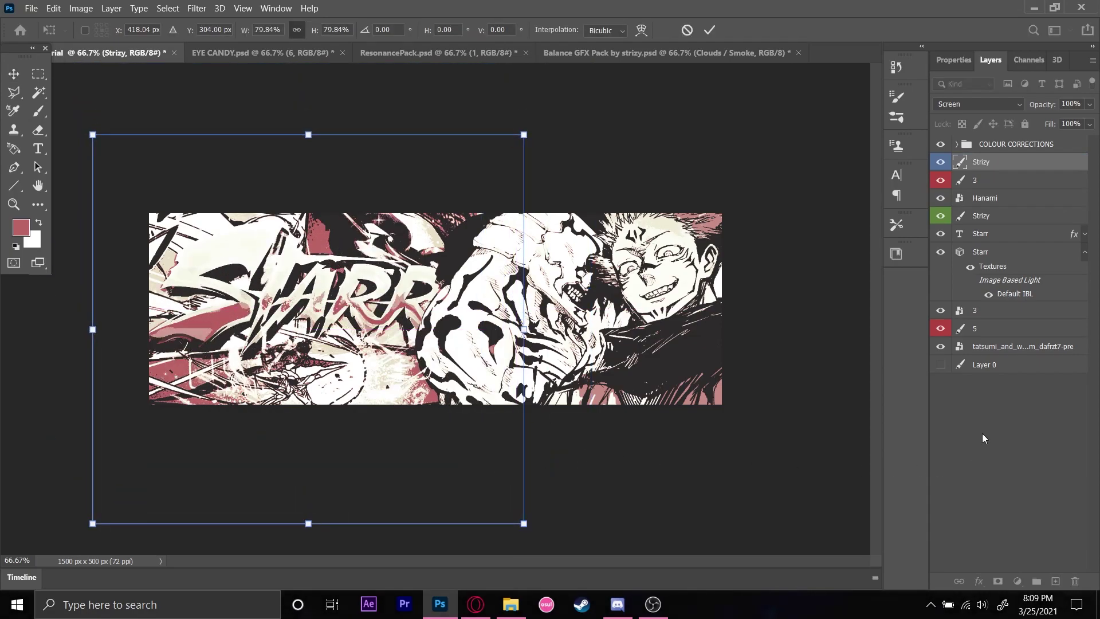
pyautogui.click(978, 104)
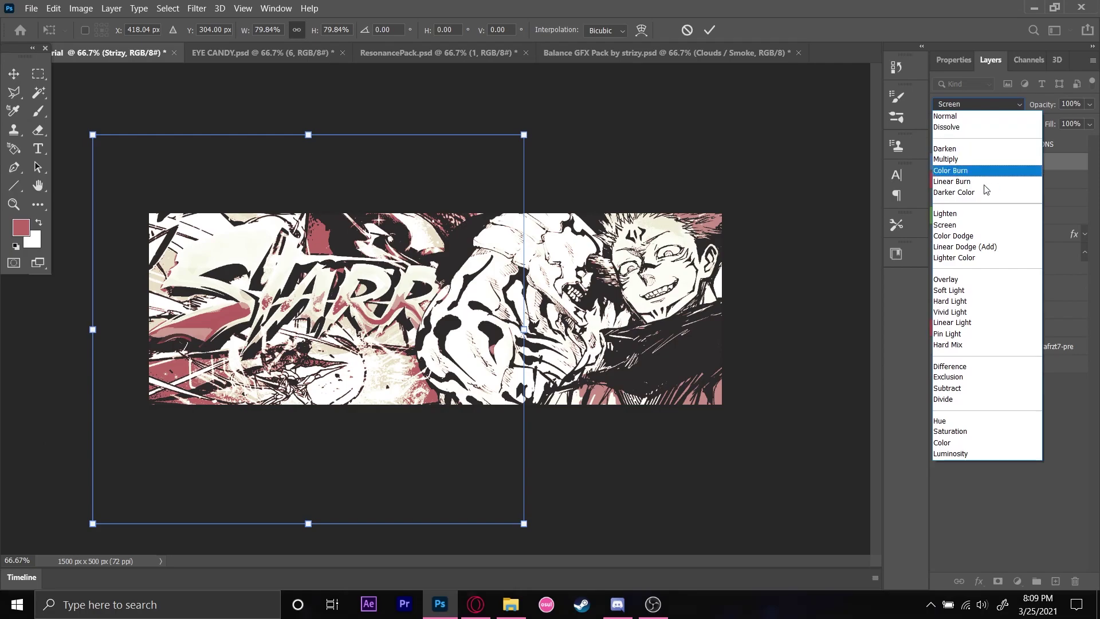
pyautogui.click(709, 30)
pyautogui.click(709, 30)
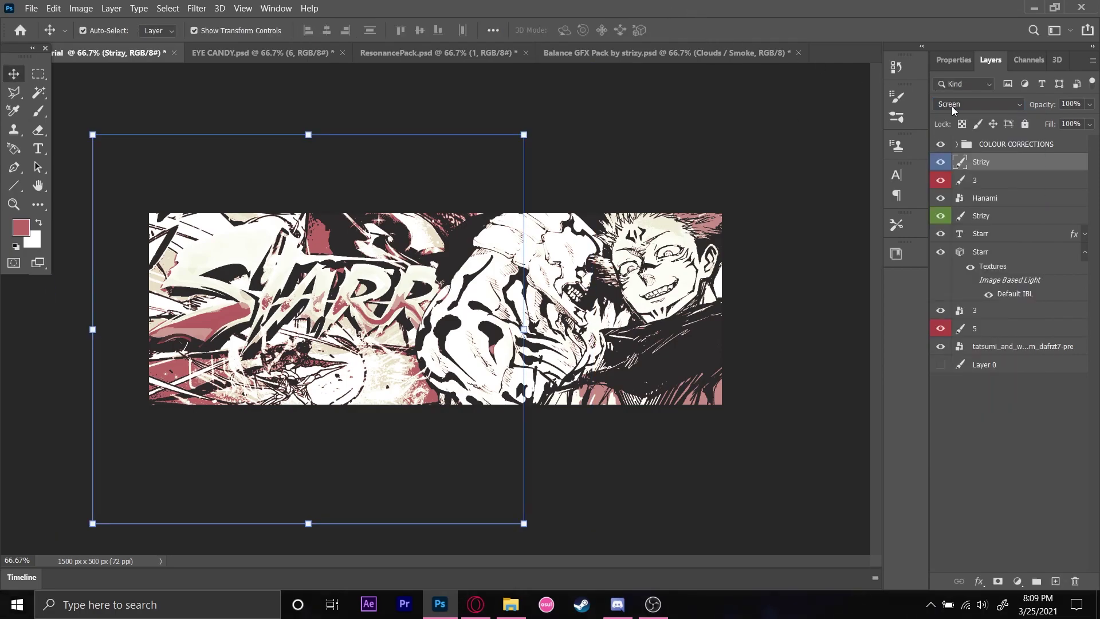
# Step: Set the tape layer's blend mode to Overlay and place it between the flat and 3D Starr layers
pyautogui.click(962, 103)
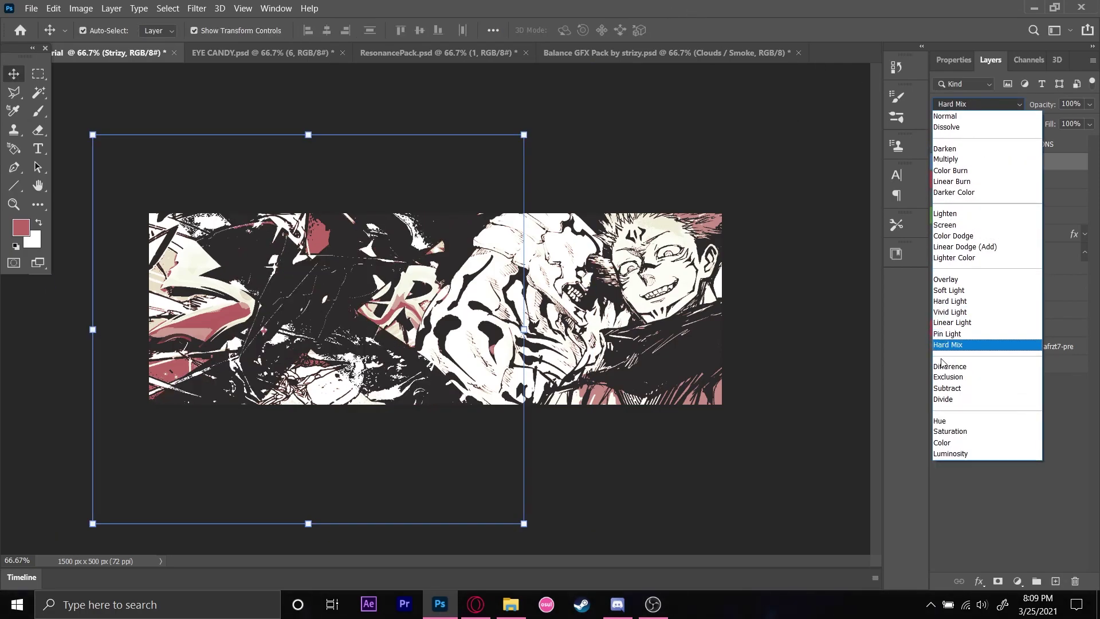
pyautogui.click(931, 393)
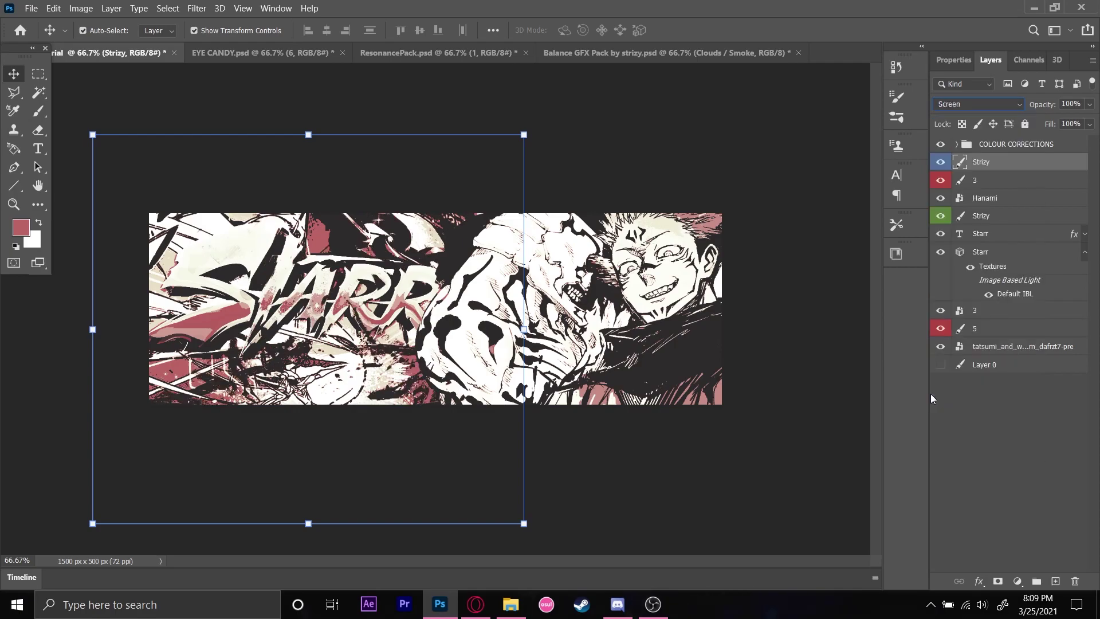
pyautogui.click(973, 105)
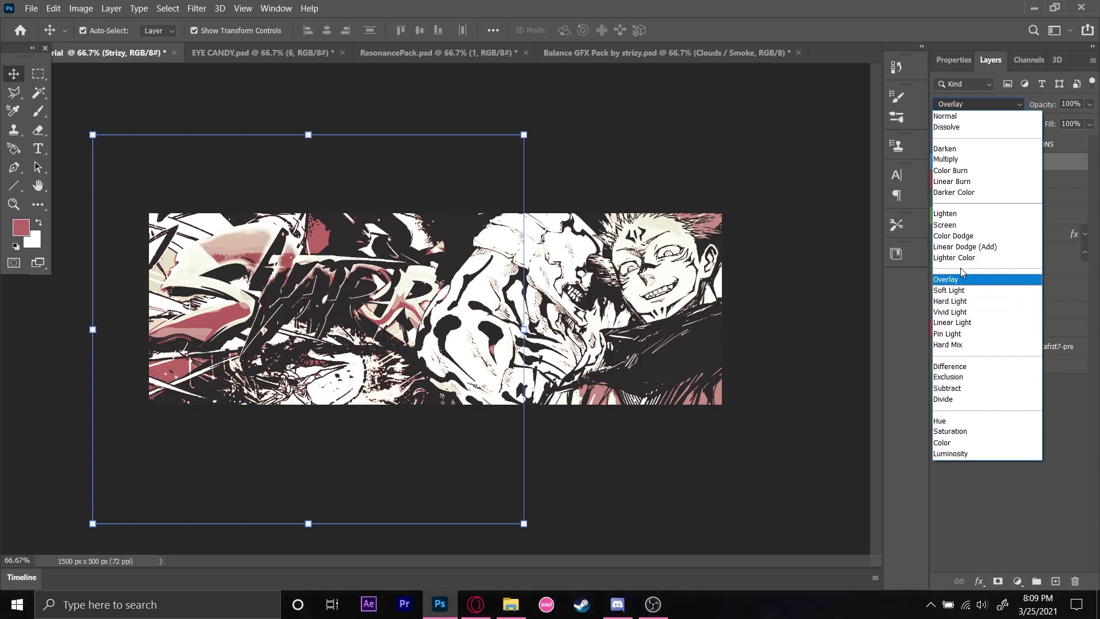
pyautogui.click(960, 268)
pyautogui.moveTo(986, 162); pyautogui.dragTo(1010, 267)
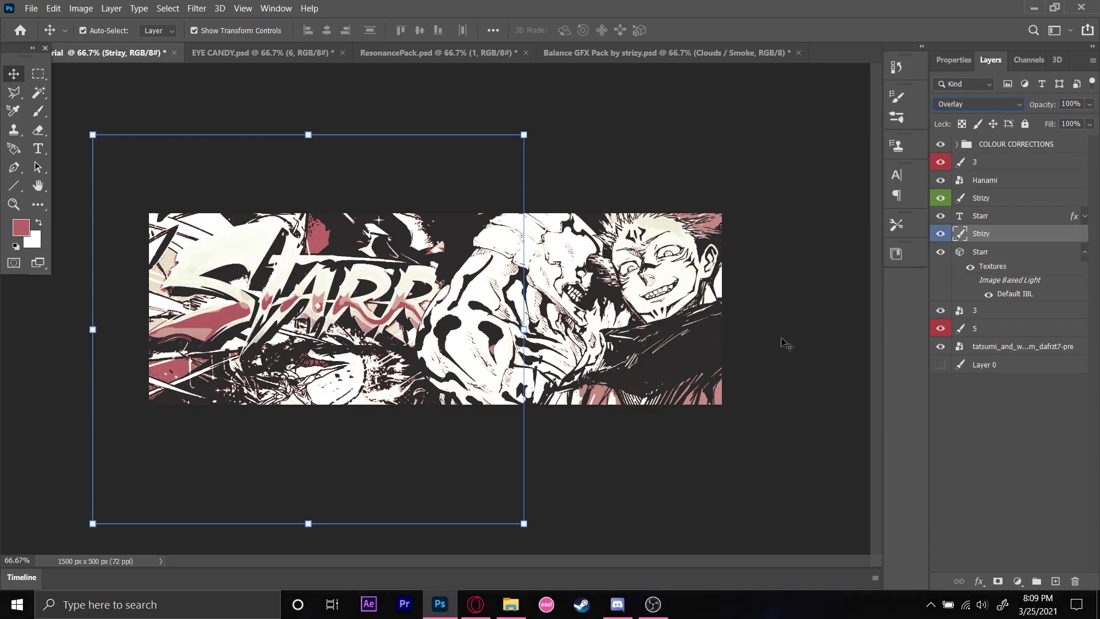
# Step: Scale the Hanami render to 112.09%, shift it left over the end of the title and set its blend mode to Overlay
pyautogui.click(996, 183)
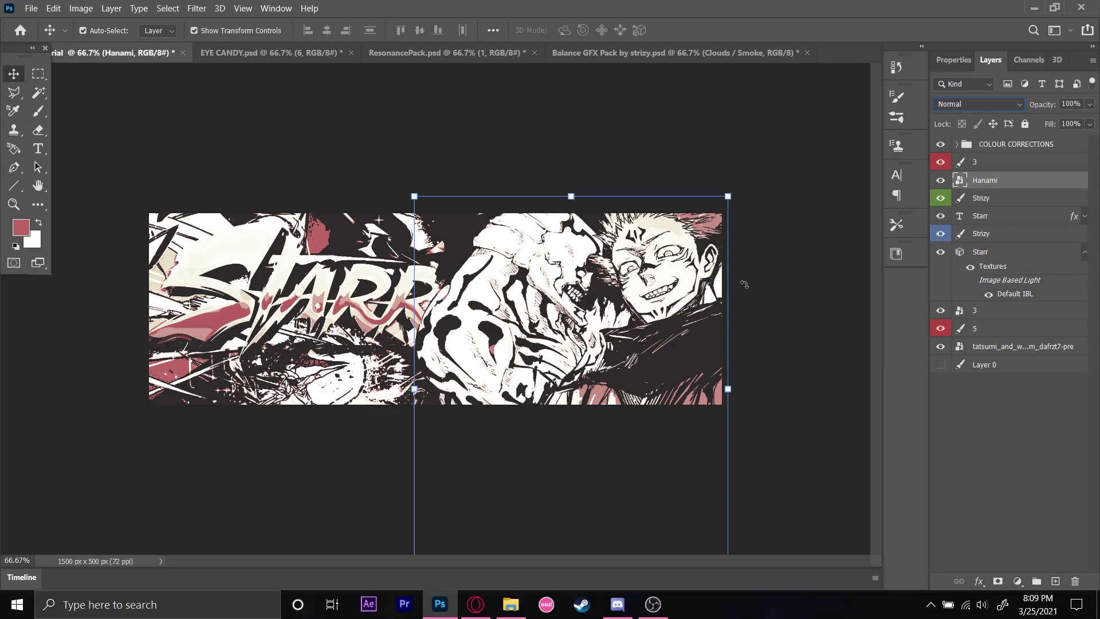
pyautogui.moveTo(727, 196); pyautogui.dragTo(747, 158)
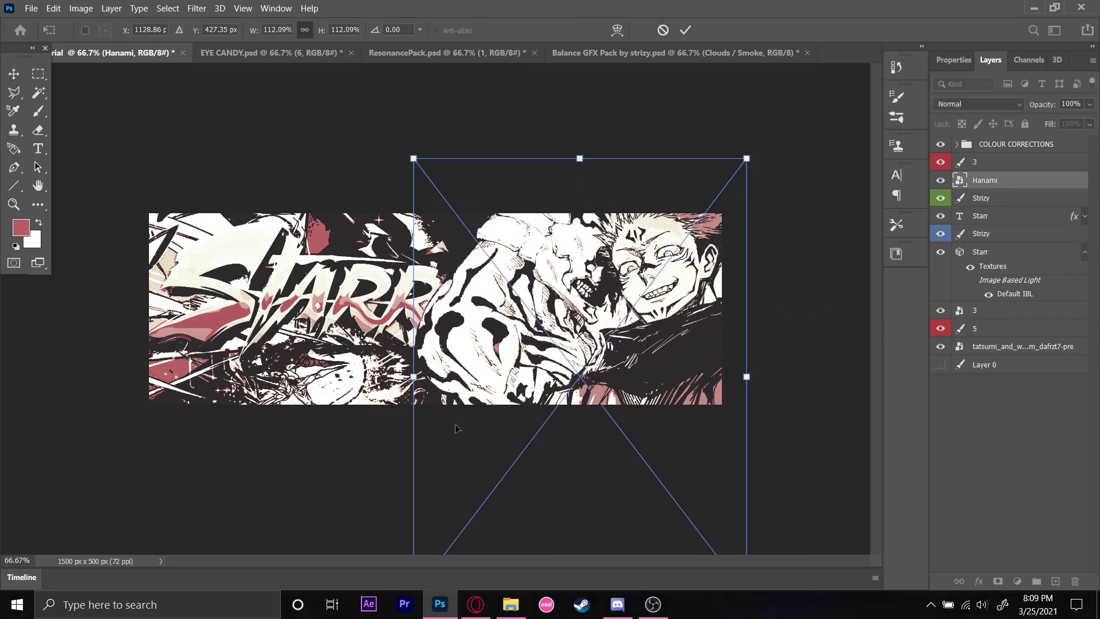
pyautogui.moveTo(460, 428); pyautogui.dragTo(399, 428)
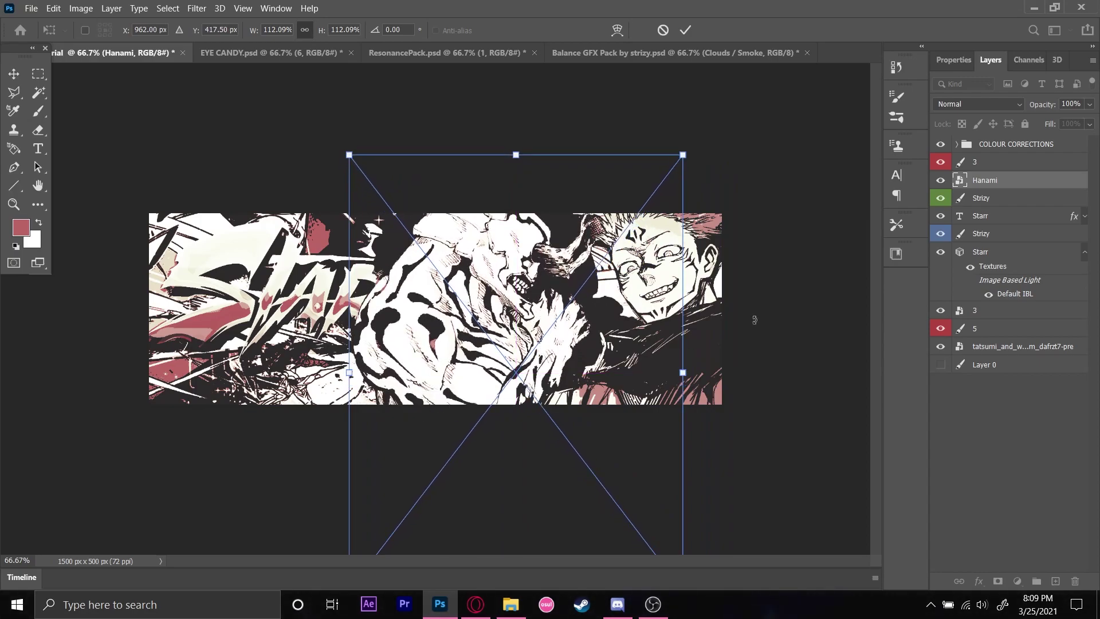
pyautogui.click(686, 31)
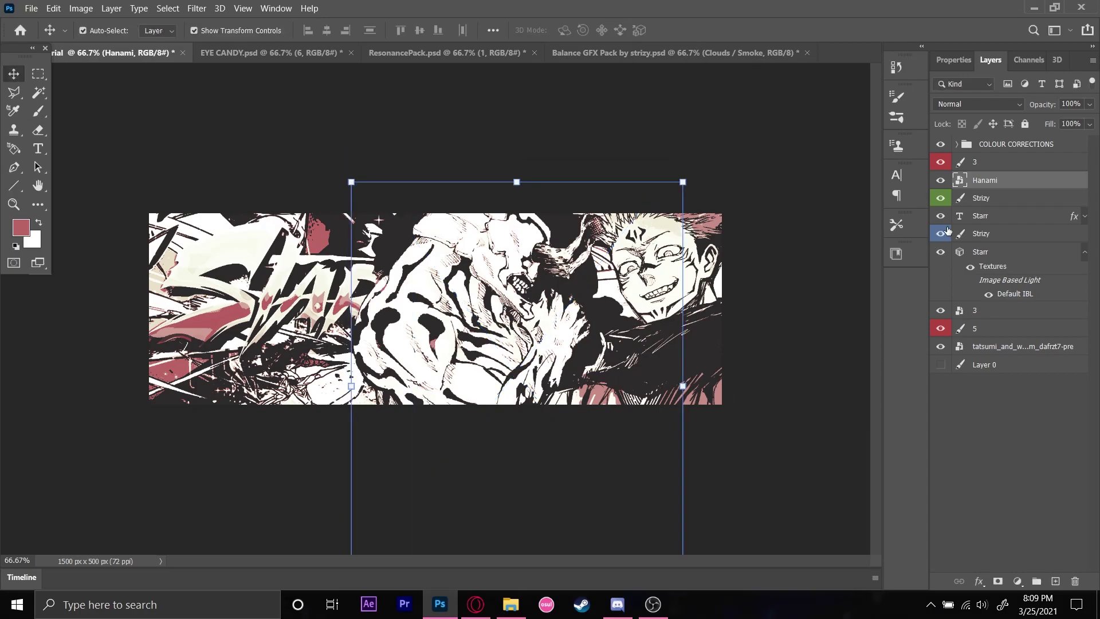
pyautogui.click(973, 107)
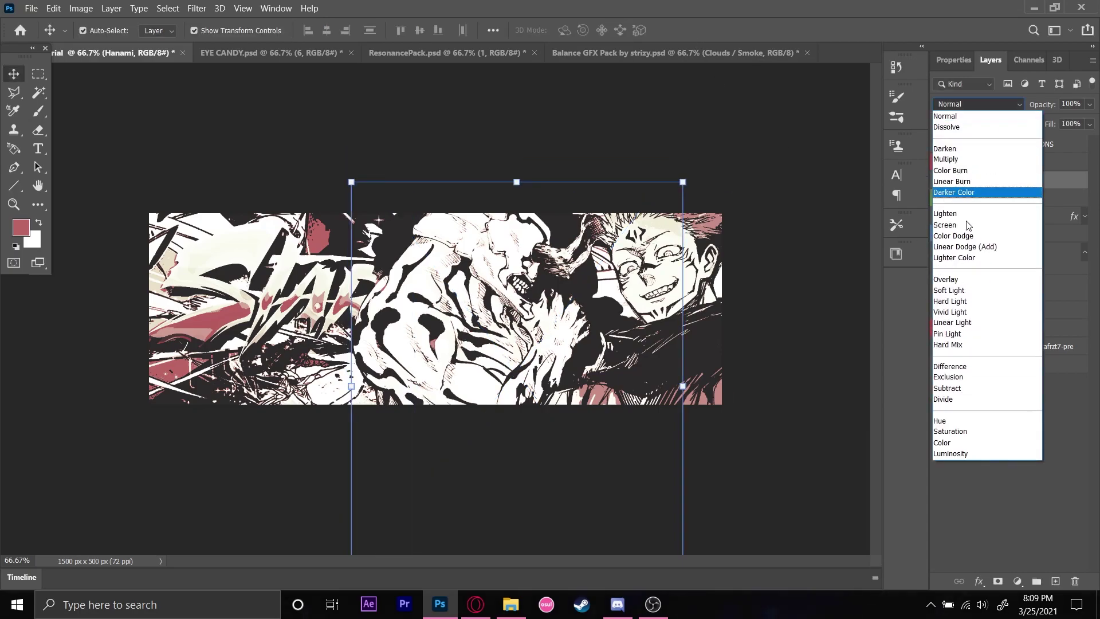
pyautogui.click(961, 281)
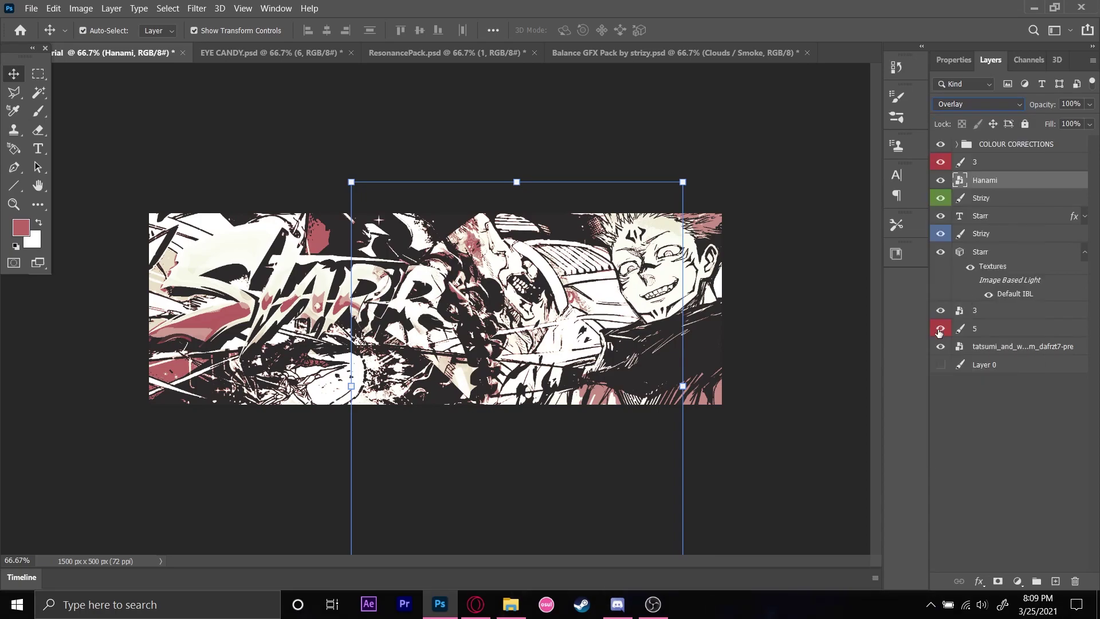
# Step: Compare the header with and without the COLOUR CORRECTIONS group, then collapse the group
pyautogui.click(710, 395)
pyautogui.scroll(2, 1019, 287)
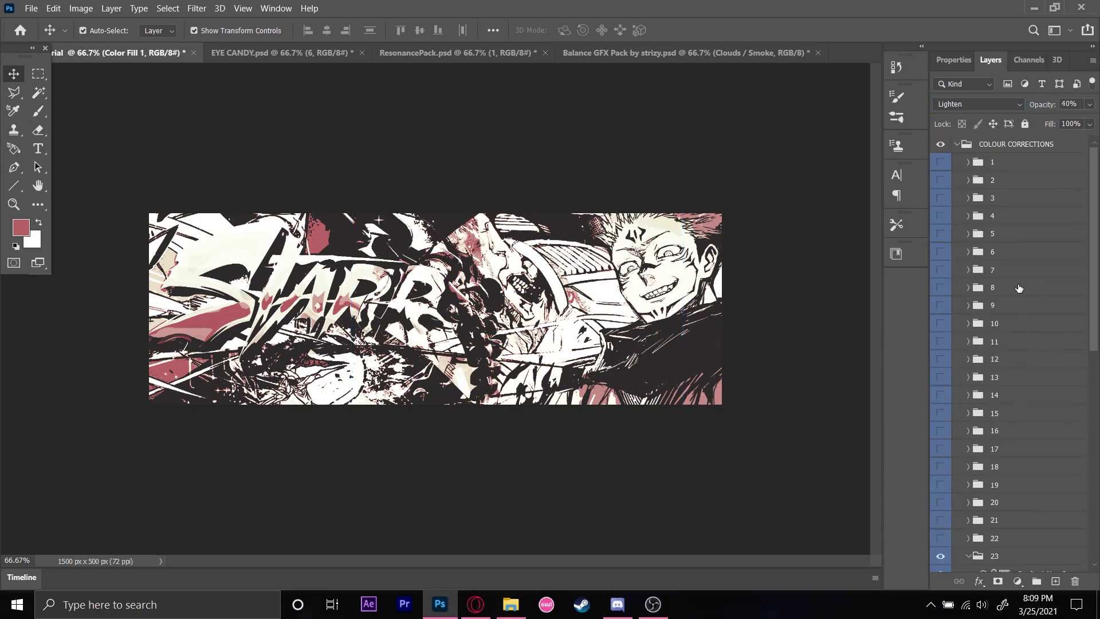
pyautogui.click(941, 144)
pyautogui.click(941, 144)
pyautogui.click(974, 144)
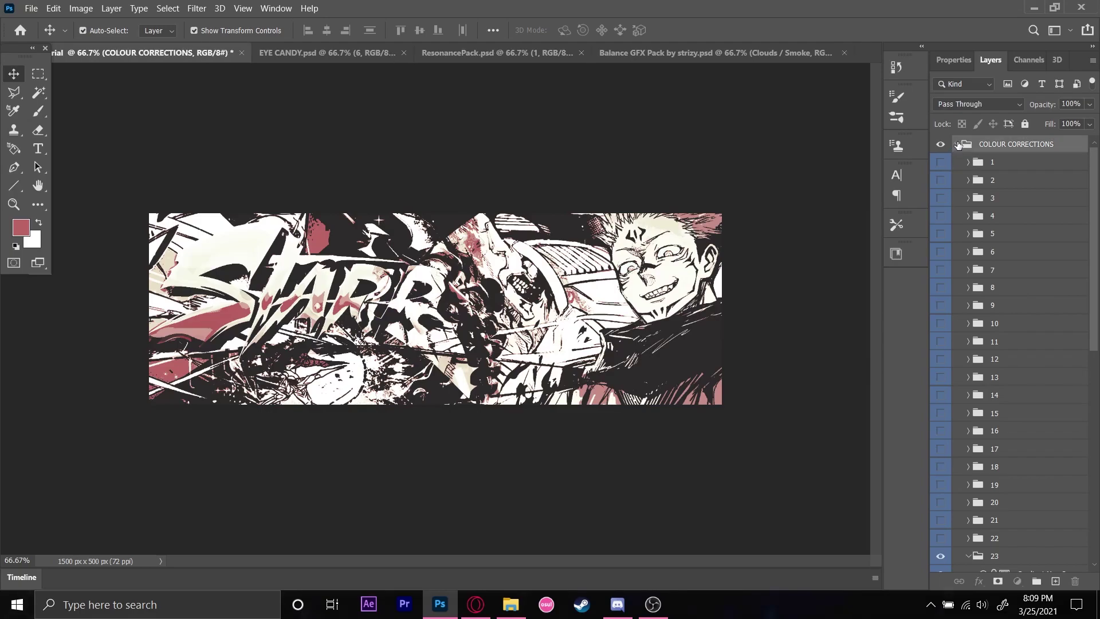
pyautogui.click(957, 143)
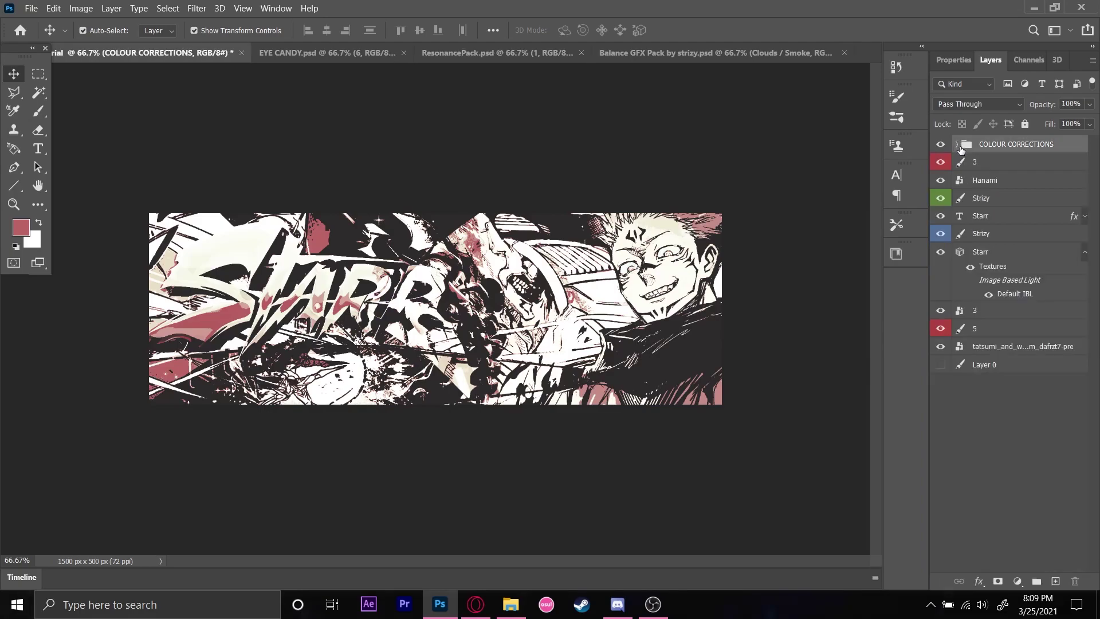
pyautogui.click(985, 315)
pyautogui.click(987, 331)
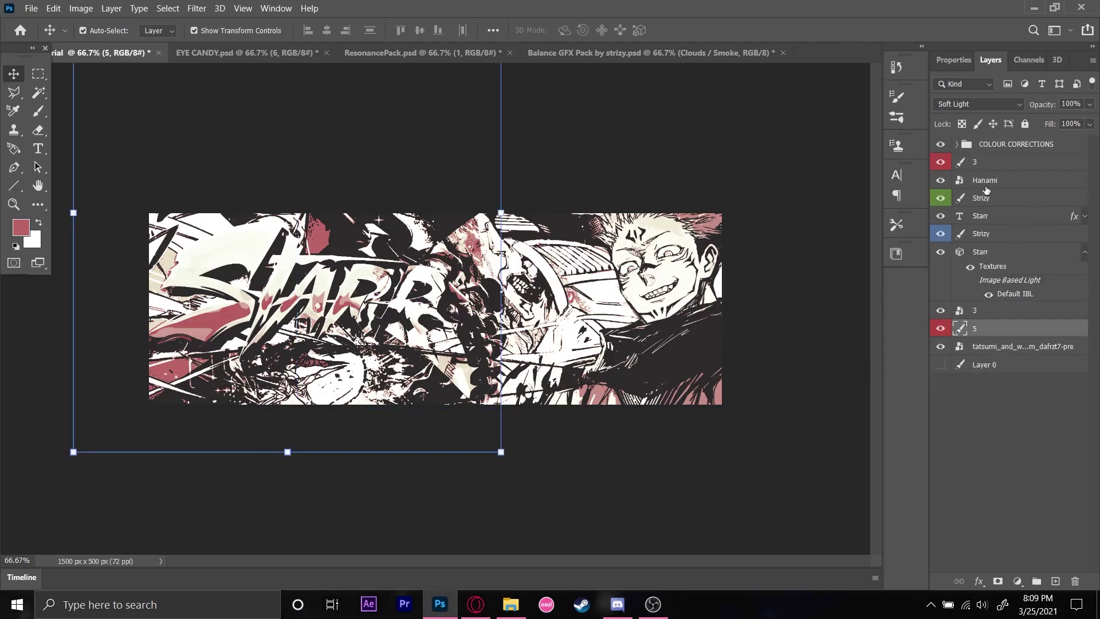
# Step: Scale the character render on the topmost layer 3 to 88.50%, rotate it to -1.38° and reposition it at the header's right end
pyautogui.click(986, 166)
pyautogui.moveTo(512, 178); pyautogui.dragTo(439, 185)
pyautogui.moveTo(608, 395); pyautogui.dragTo(608, 438)
pyautogui.moveTo(786, 198); pyautogui.dragTo(746, 242)
pyautogui.moveTo(674, 292); pyautogui.dragTo(659, 263)
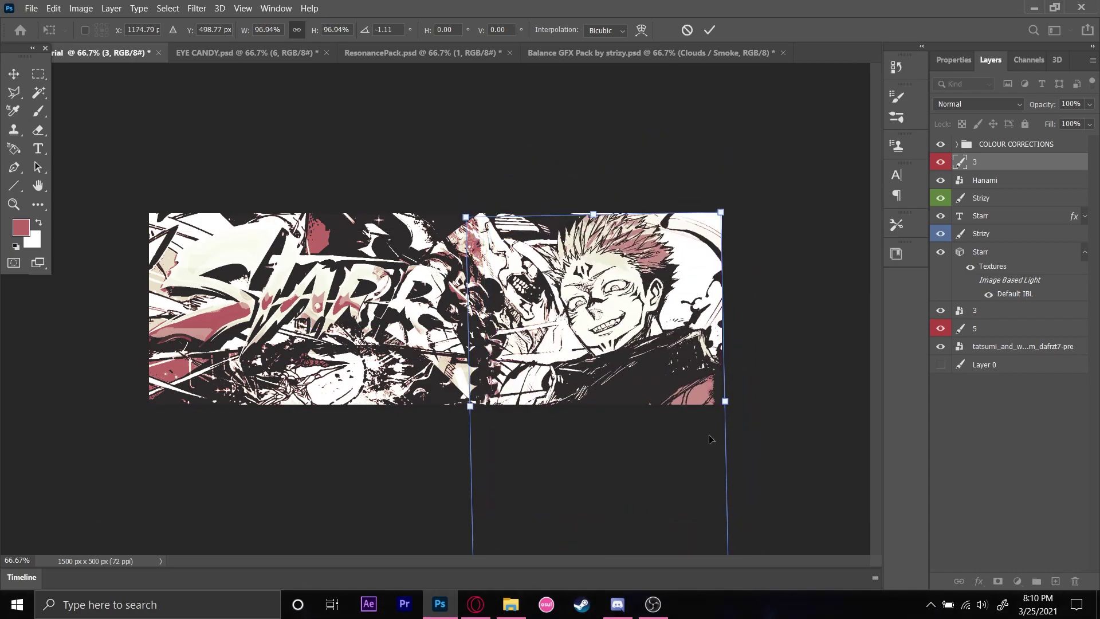
pyautogui.moveTo(470, 405); pyautogui.dragTo(495, 363)
pyautogui.moveTo(549, 414); pyautogui.dragTo(545, 414)
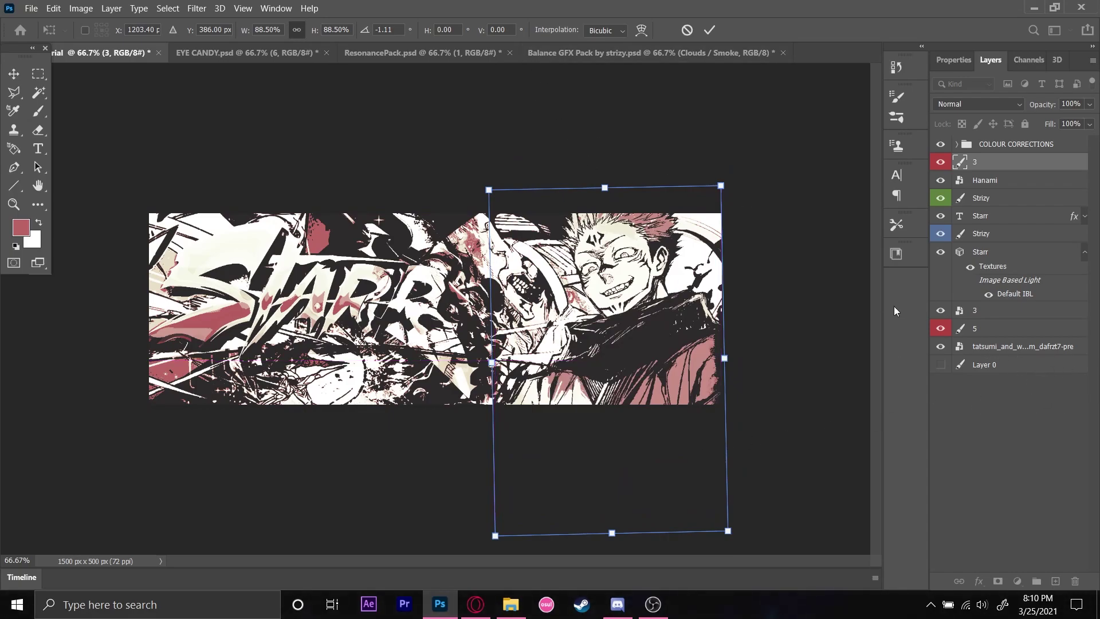
pyautogui.moveTo(465, 376); pyautogui.dragTo(483, 379)
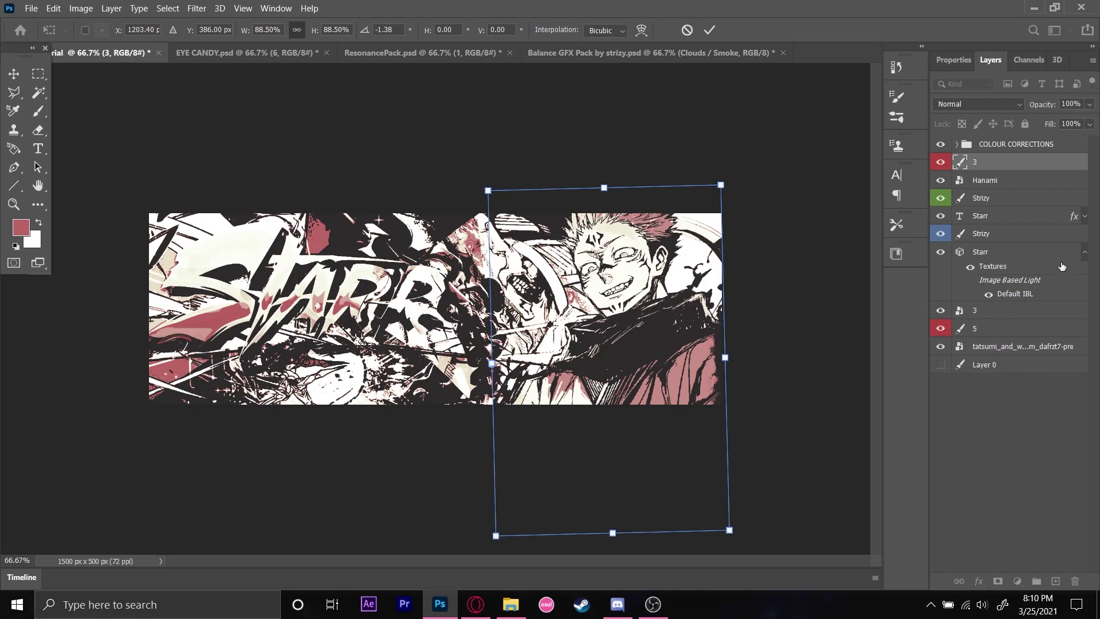
pyautogui.press('Return')
# Step: Move layer 5 directly above the lower layer 3, just under the 3D Starr layer
pyautogui.click(994, 182)
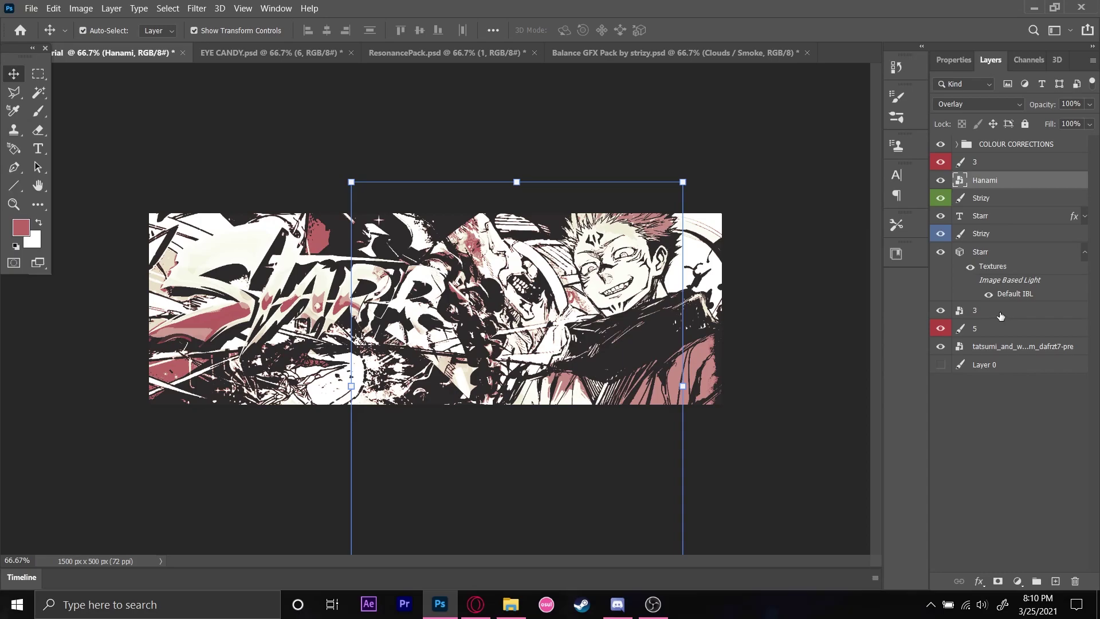
pyautogui.moveTo(1003, 327); pyautogui.dragTo(1003, 310)
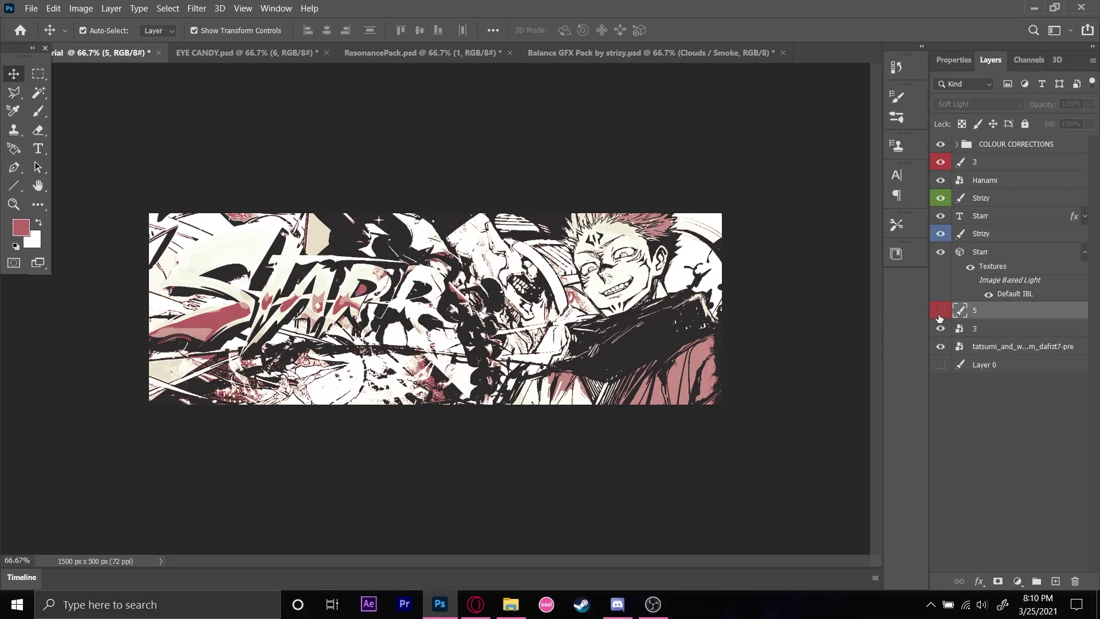
# Step: Compare the header with individual layers hidden and shown again, including the tape, particles, renders, background and Starr text
pyautogui.click(940, 331)
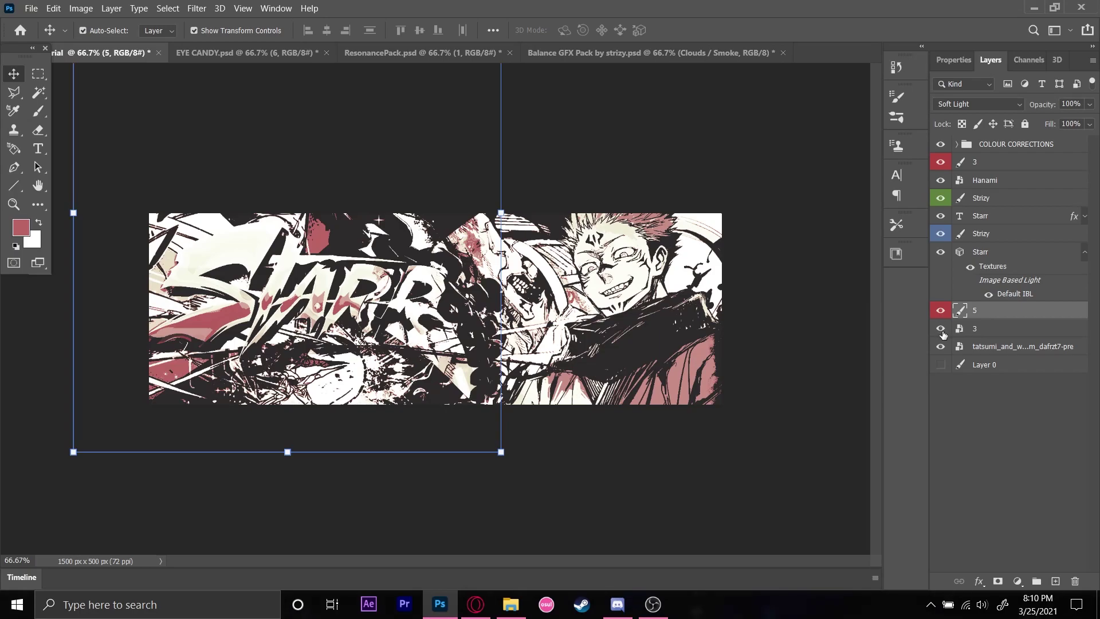
pyautogui.click(942, 233)
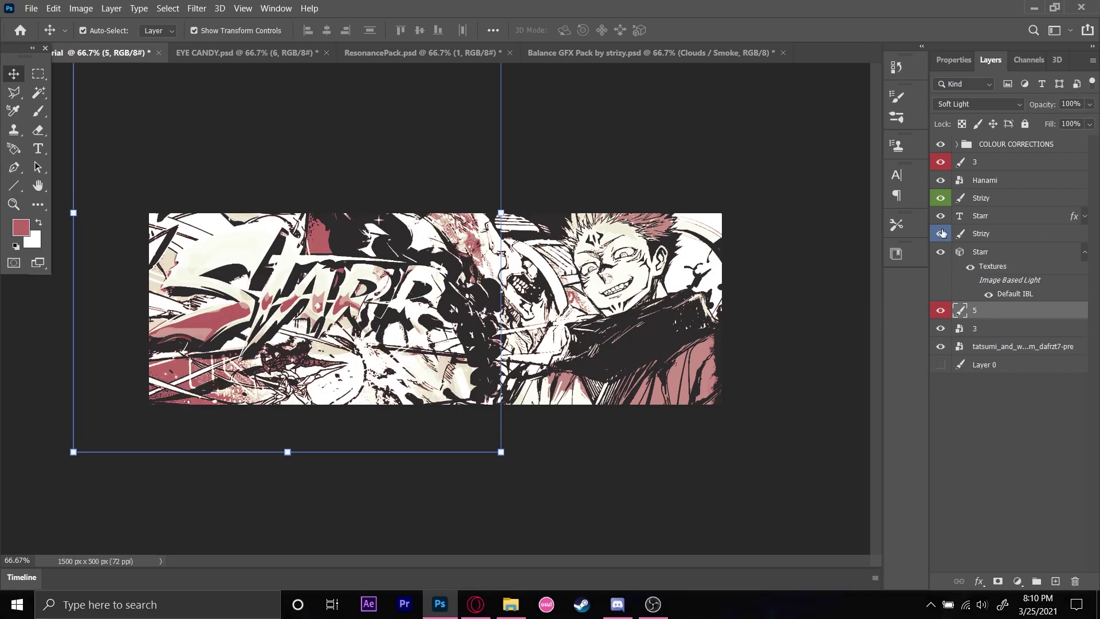
pyautogui.click(941, 199)
pyautogui.click(941, 198)
pyautogui.click(941, 181)
pyautogui.click(940, 182)
pyautogui.click(940, 163)
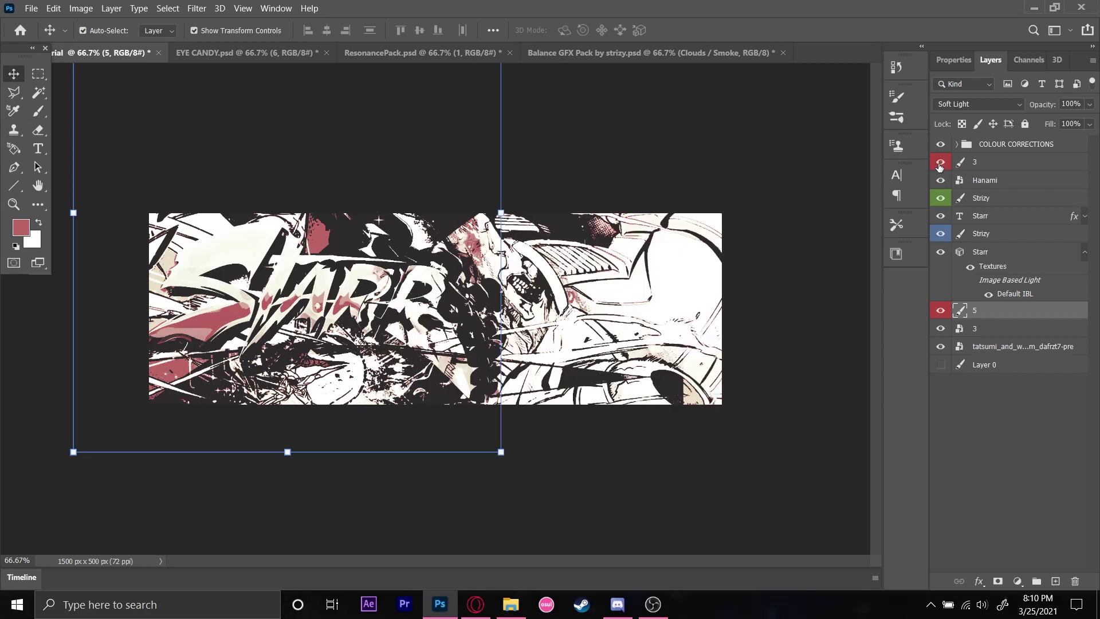
pyautogui.click(941, 345)
pyautogui.click(940, 346)
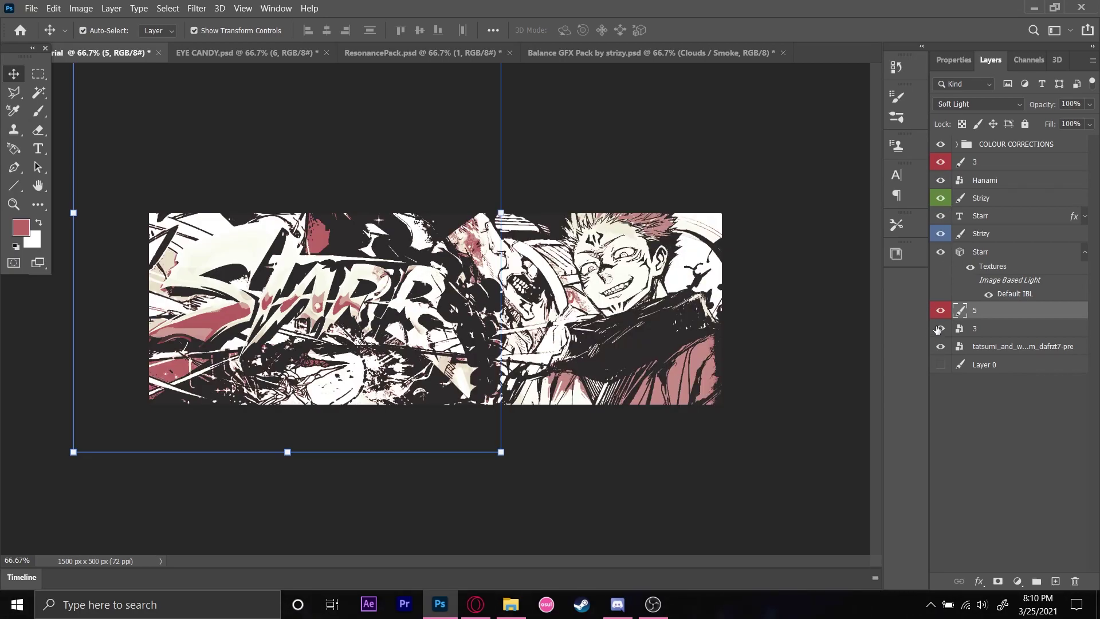
pyautogui.click(938, 329)
pyautogui.click(939, 329)
pyautogui.click(940, 251)
pyautogui.click(940, 234)
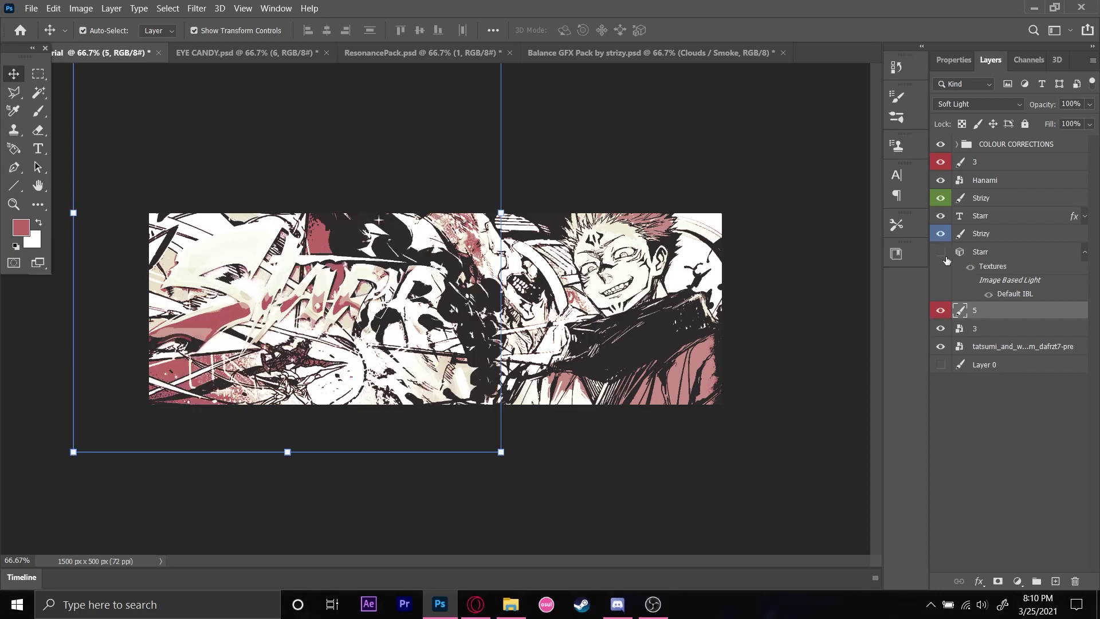
pyautogui.click(940, 252)
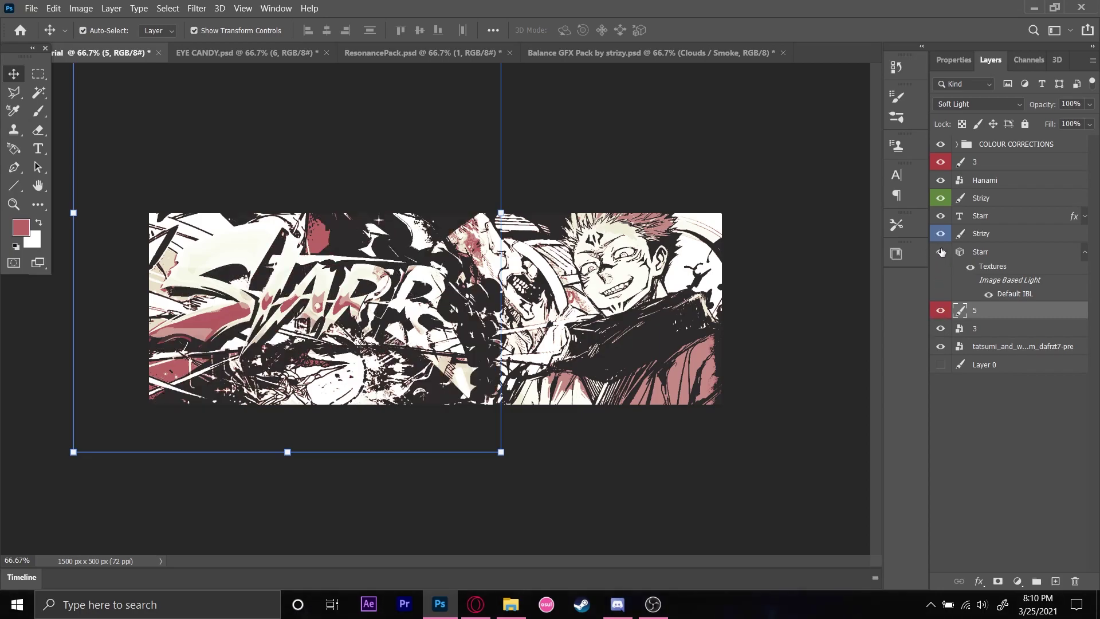
pyautogui.click(939, 215)
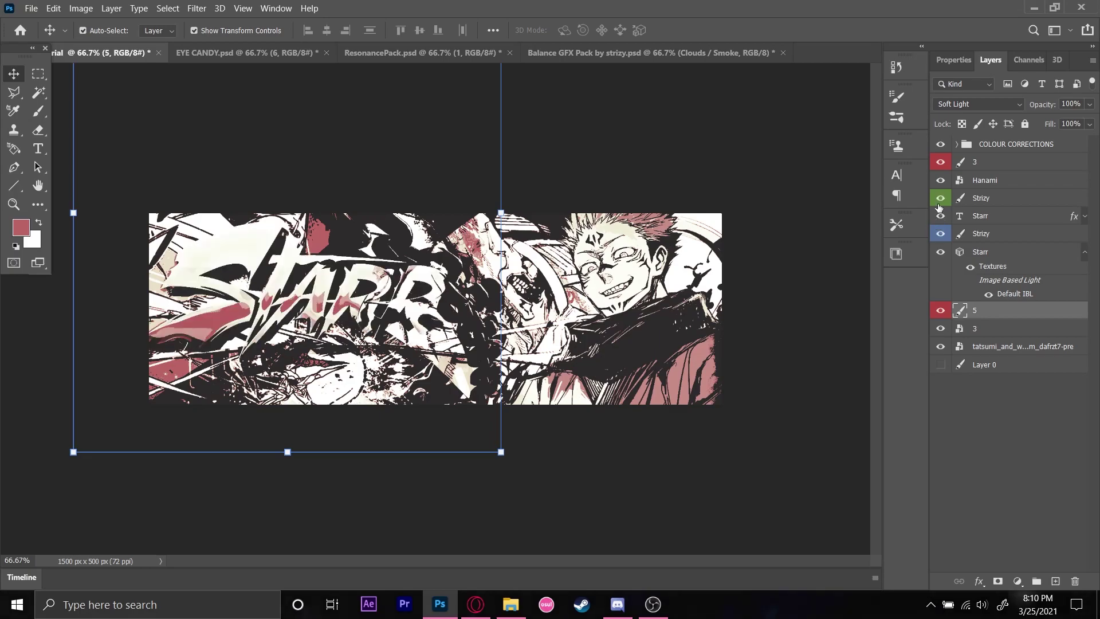
# Step: Compare the header with the Hanami layer and the topmost layer 3 hidden and shown again, then collapse the COLOUR CORRECTIONS group
pyautogui.click(945, 184)
pyautogui.click(945, 184)
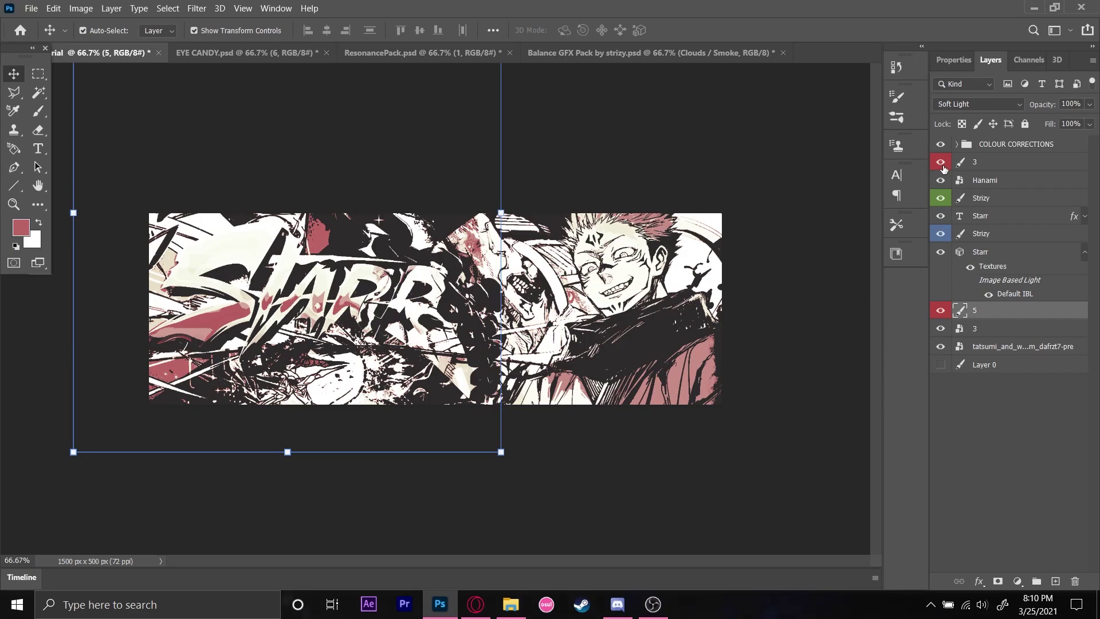
pyautogui.click(479, 347)
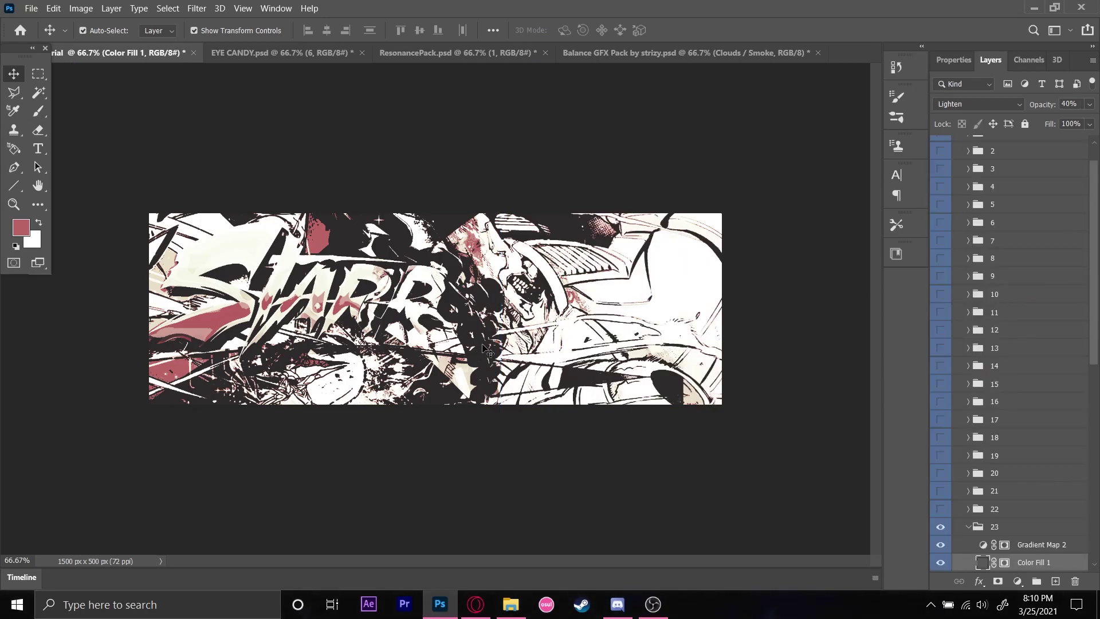
pyautogui.scroll(1, 950, 367)
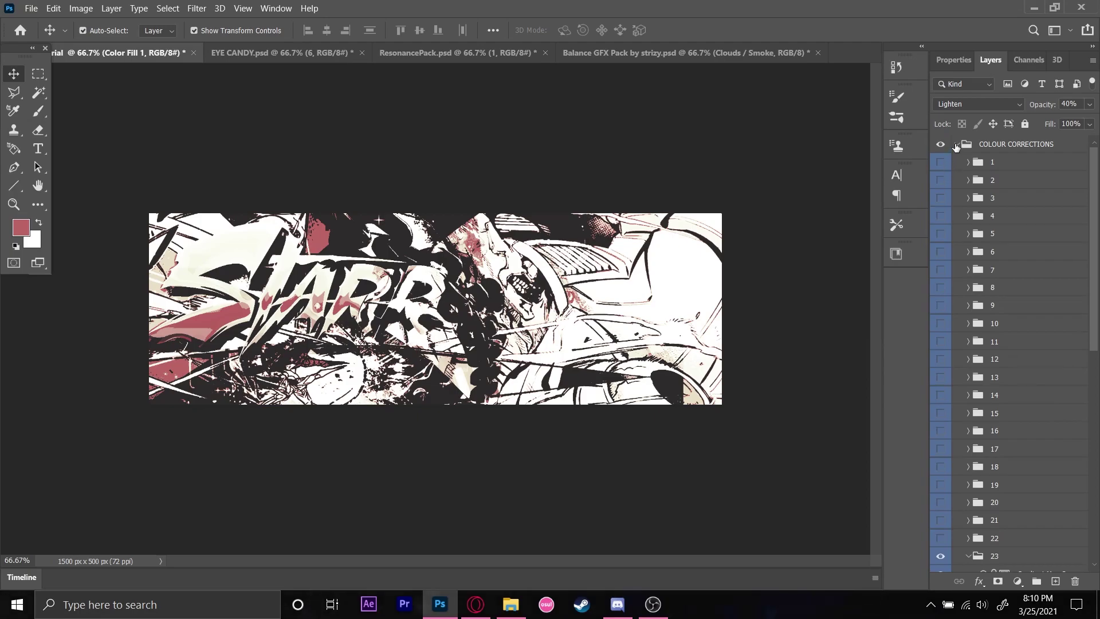
pyautogui.click(968, 146)
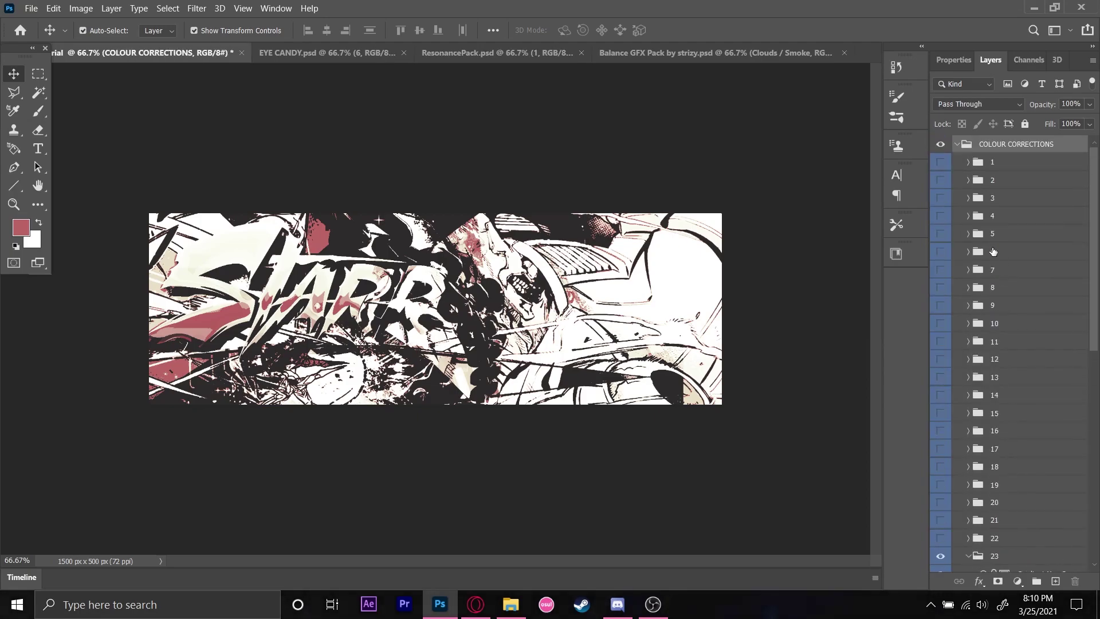
pyautogui.click(955, 146)
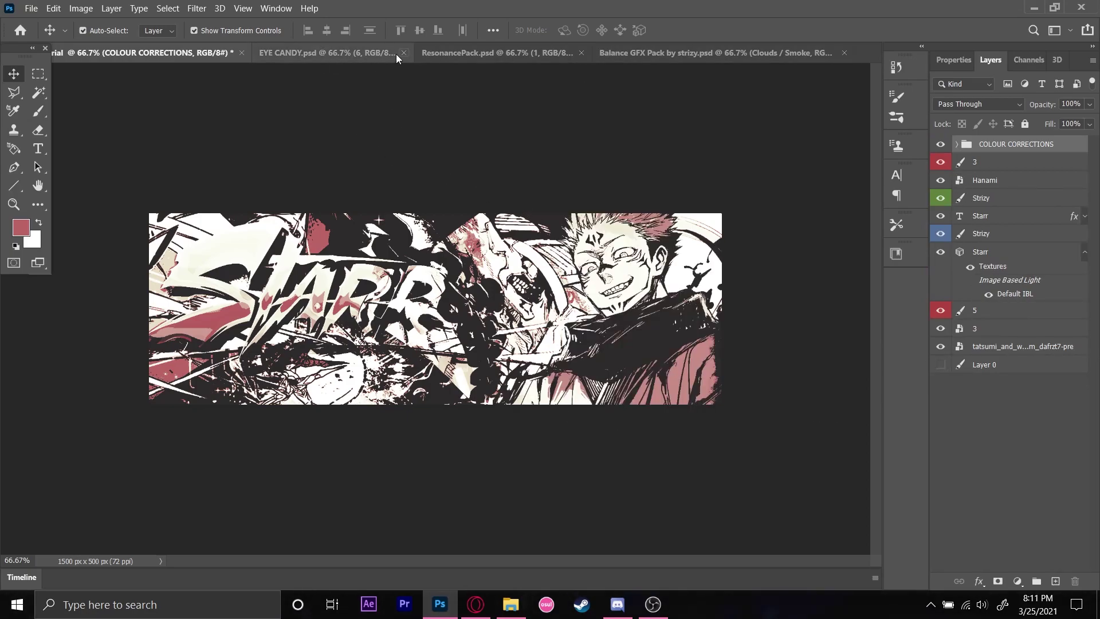
# Step: Preview the individual Jujutsu Kaisen renders in ResonancePack.psd, leaving only render 2 of that group shown
pyautogui.click(379, 53)
pyautogui.click(497, 53)
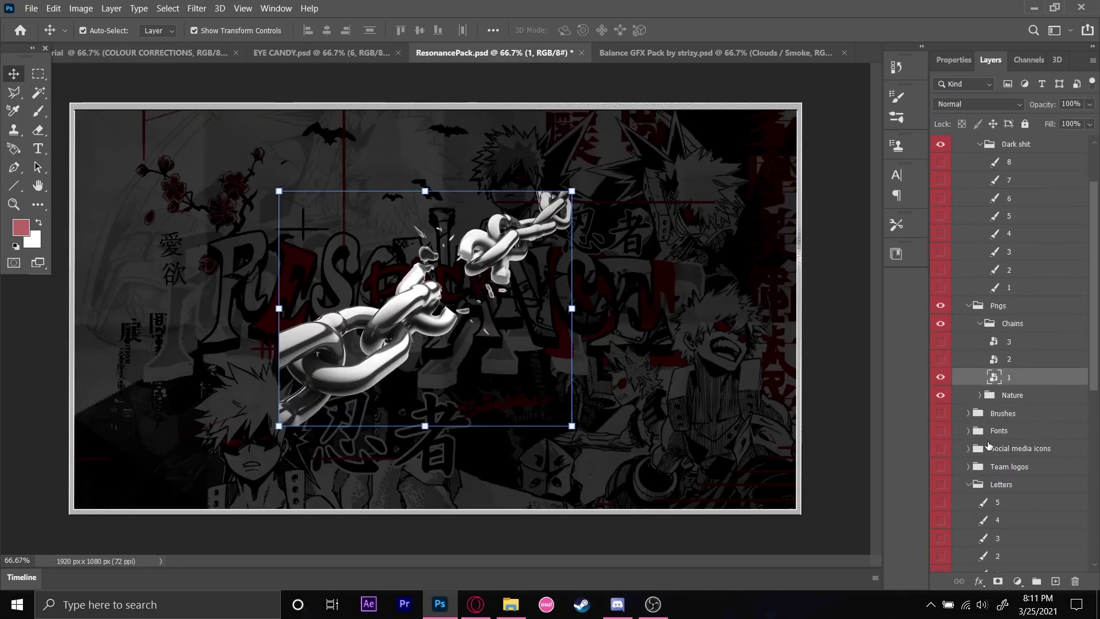
pyautogui.scroll(-3, 1004, 451)
pyautogui.click(941, 470)
pyautogui.click(940, 470)
pyautogui.click(940, 500)
pyautogui.click(940, 487)
pyautogui.click(940, 486)
pyautogui.click(940, 470)
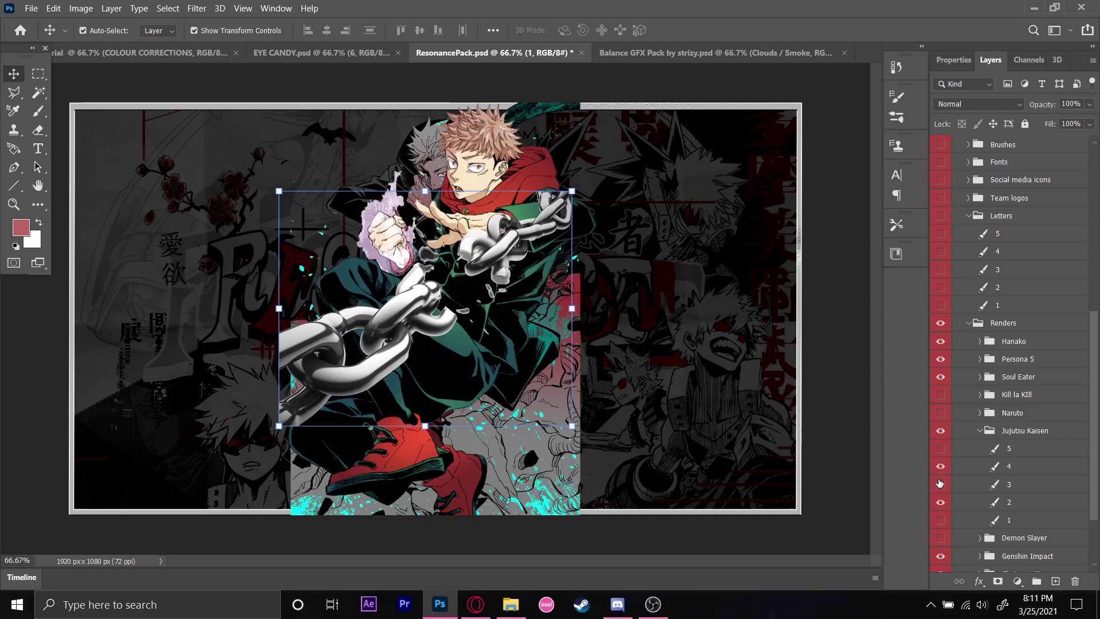
pyautogui.click(940, 485)
pyautogui.click(940, 484)
pyautogui.click(940, 466)
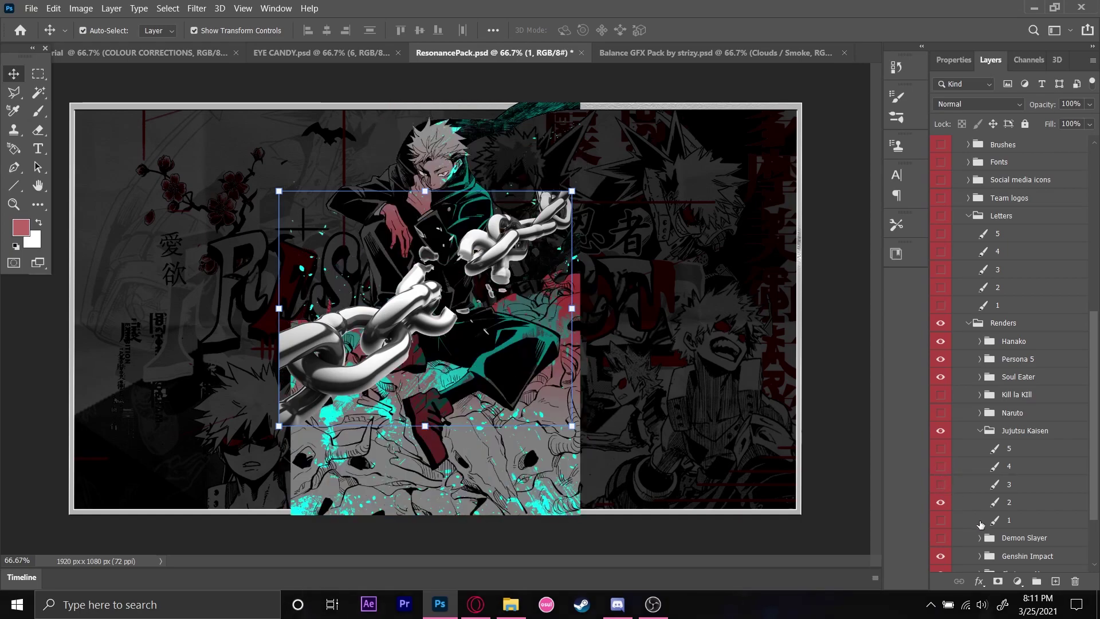
# Step: Bring Jujutsu Kaisen render 2 into the header and place its layer directly above layer 5, under the 3D Starr layer
pyautogui.moveTo(969, 504); pyautogui.dragTo(303, 416)
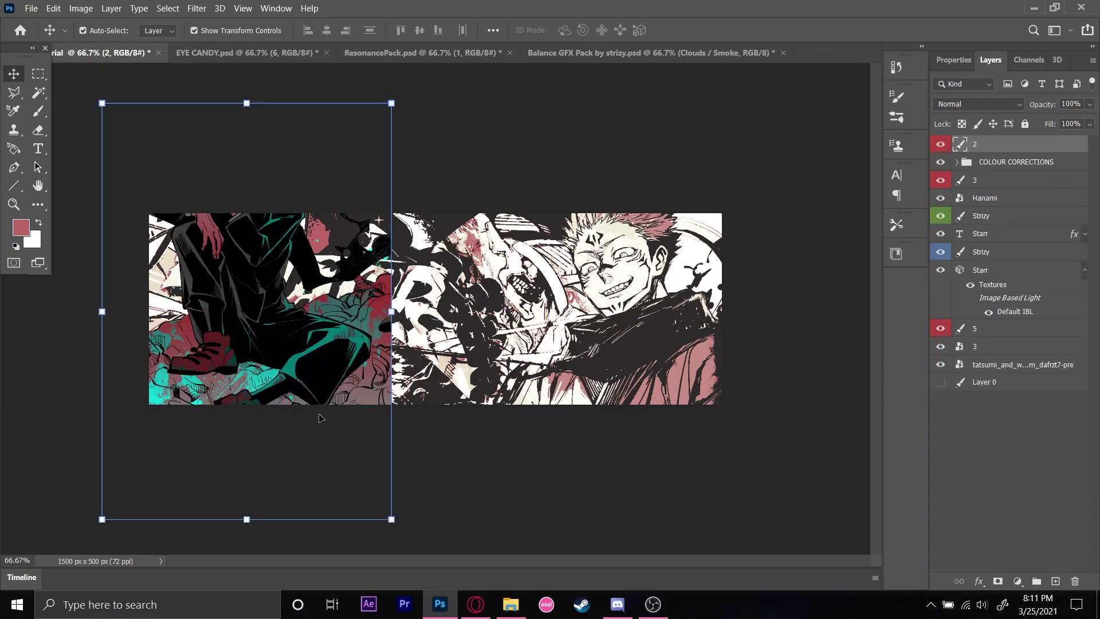
pyautogui.moveTo(258, 382); pyautogui.dragTo(226, 465)
pyautogui.moveTo(1019, 145); pyautogui.dragTo(1017, 323)
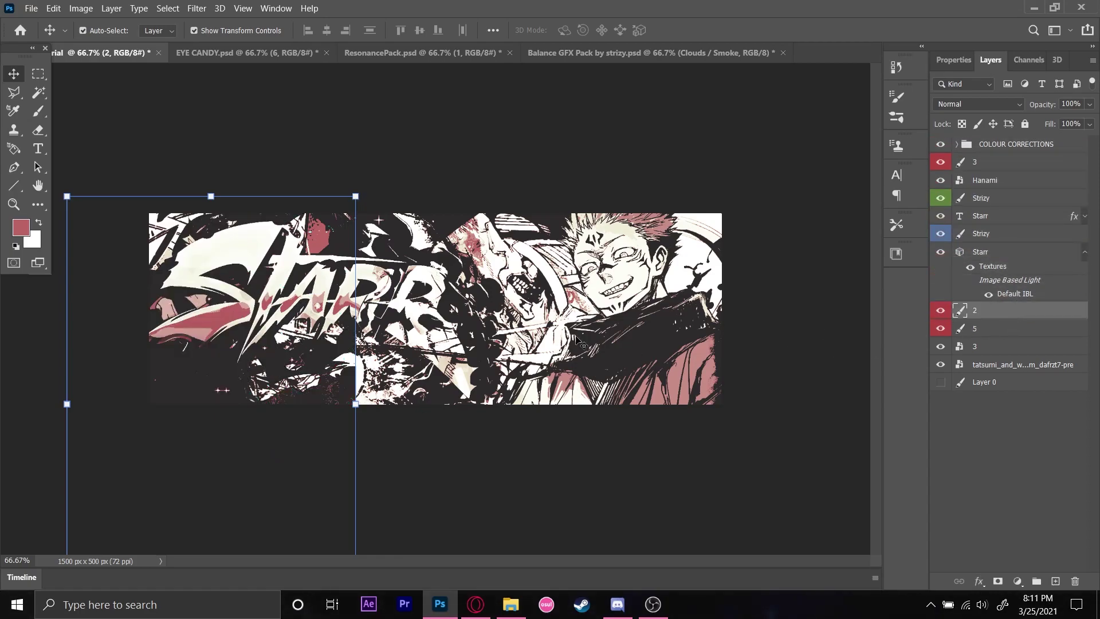
# Step: Scale the render on layer 2 to 87.42% and position it behind the title at the header's left end
pyautogui.moveTo(356, 198); pyautogui.dragTo(401, 189)
pyautogui.moveTo(244, 396); pyautogui.dragTo(198, 415)
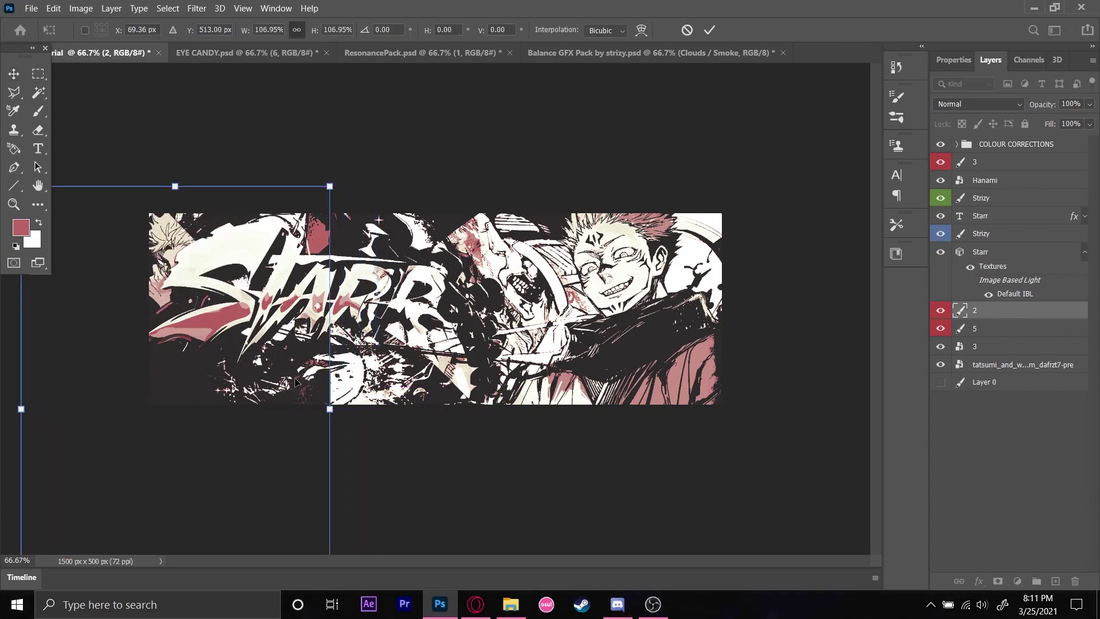
pyautogui.moveTo(330, 186); pyautogui.dragTo(273, 268)
pyautogui.moveTo(182, 426); pyautogui.dragTo(193, 382)
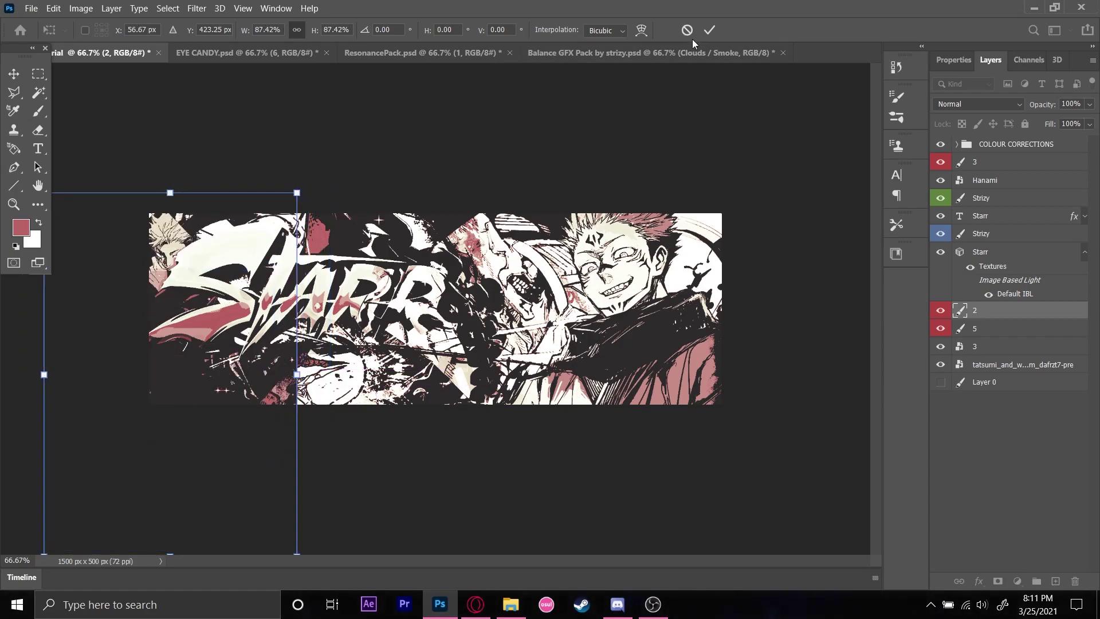
pyautogui.click(709, 30)
# Step: Try the Difference blend mode on layer 2 with the render enlarged to 111.99%, then undo the enlargement
pyautogui.click(943, 105)
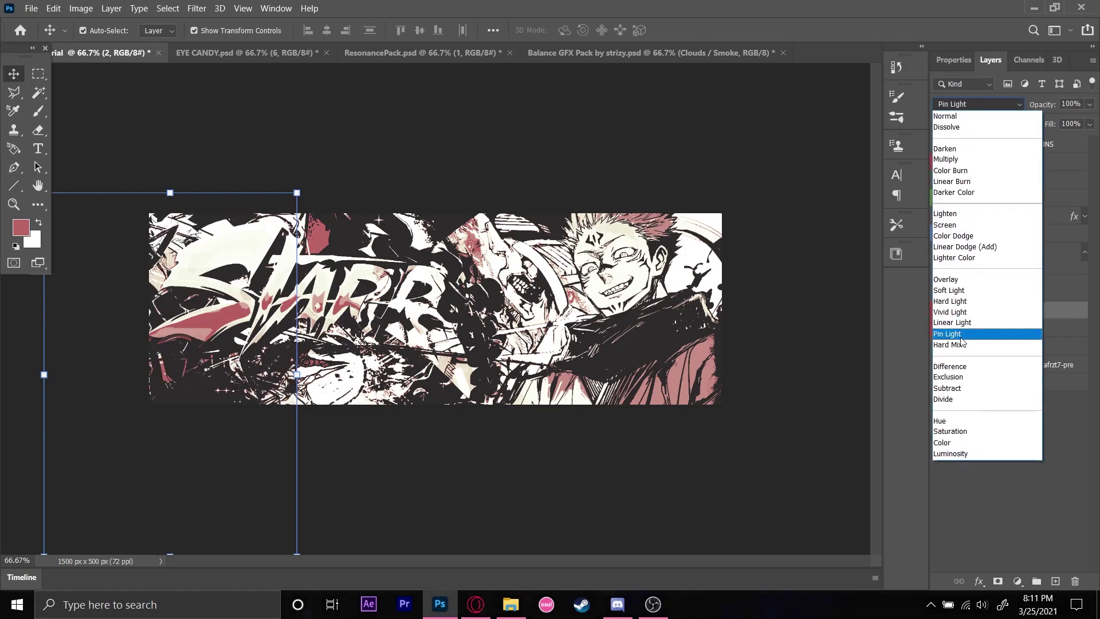
pyautogui.click(972, 367)
pyautogui.moveTo(298, 377); pyautogui.dragTo(235, 449)
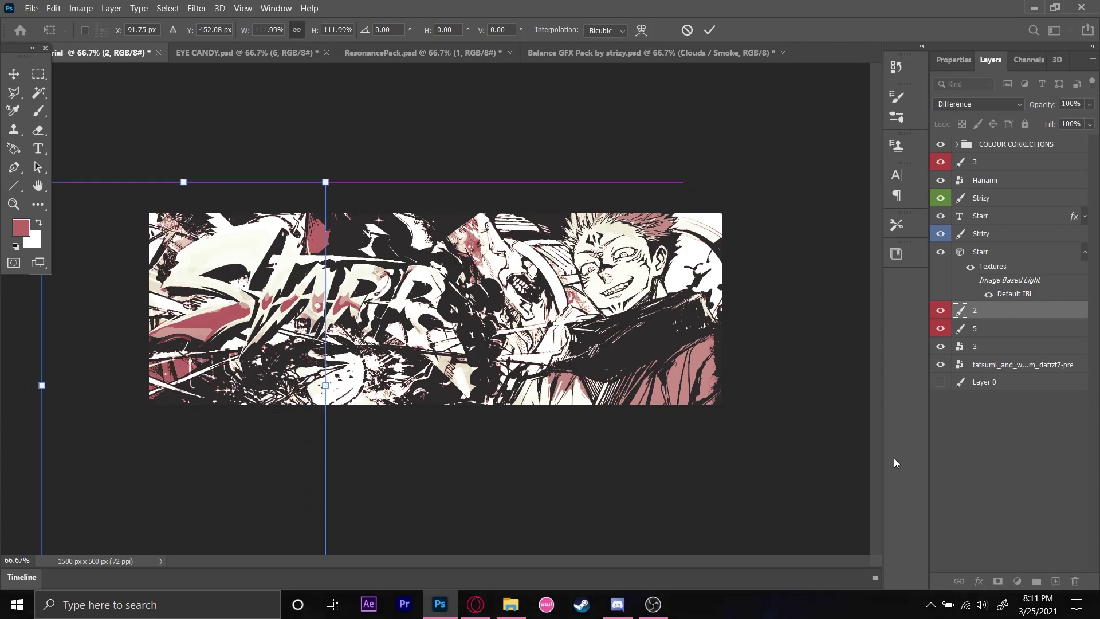
pyautogui.hotkey('ctrl', 'z')
pyautogui.hotkey('ctrl', 'z')
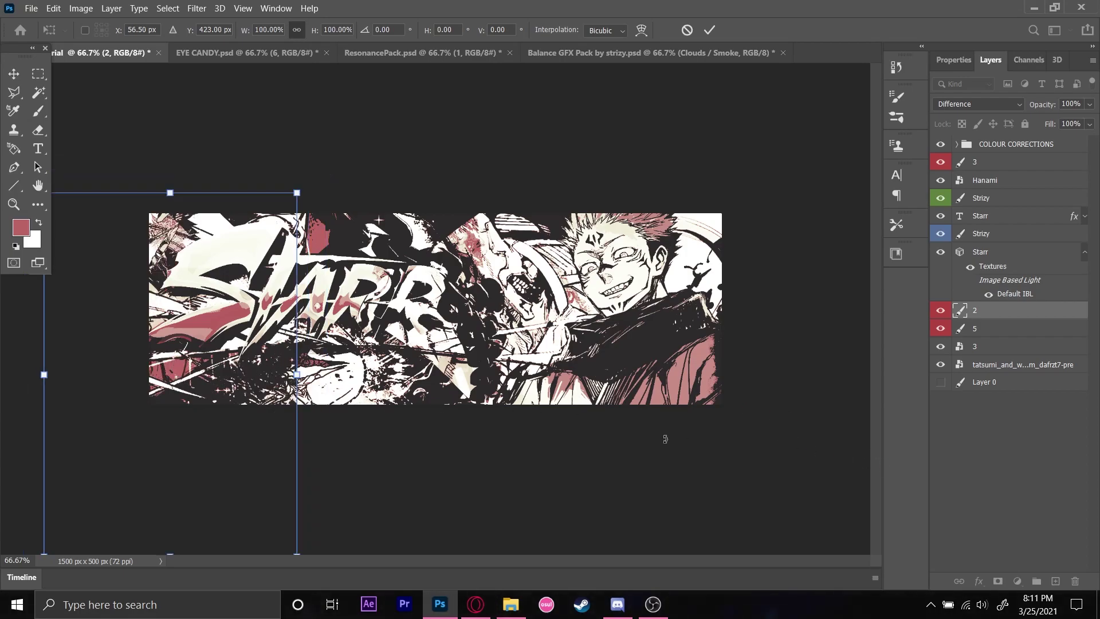
# Step: Move the render on layer 2 to X 31 px, Y 395 px and set its blend mode to Normal
pyautogui.moveTo(215, 442)
pyautogui.mouseDown()
pyautogui.moveTo(257, 417)
pyautogui.moveTo(205, 432)
pyautogui.mouseUp()
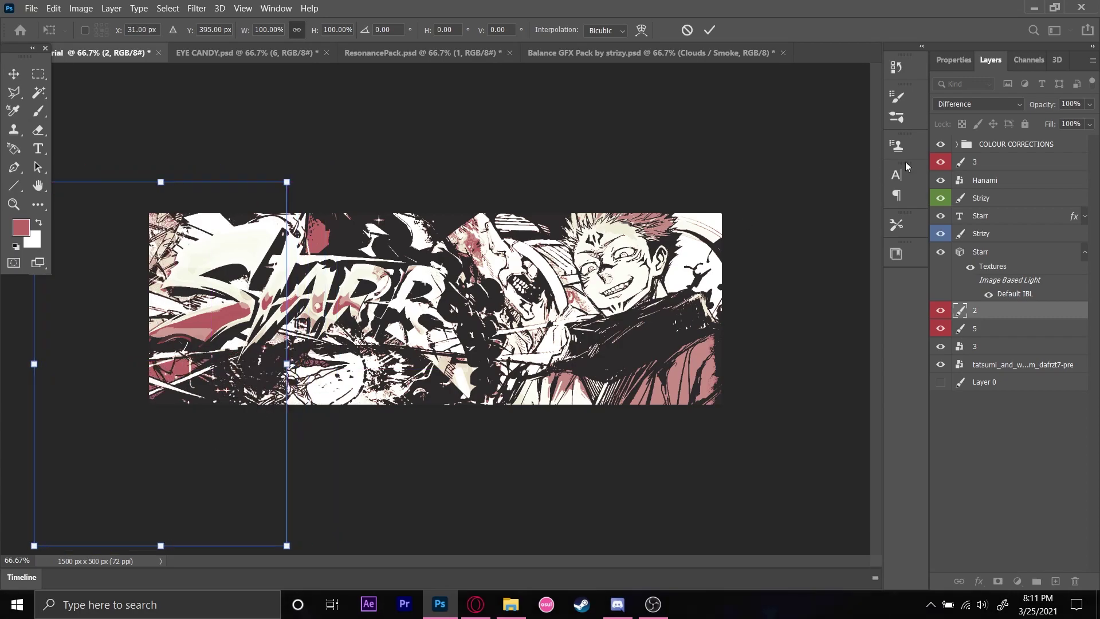
pyautogui.click(968, 104)
pyautogui.click(710, 34)
pyautogui.click(710, 30)
pyautogui.click(974, 104)
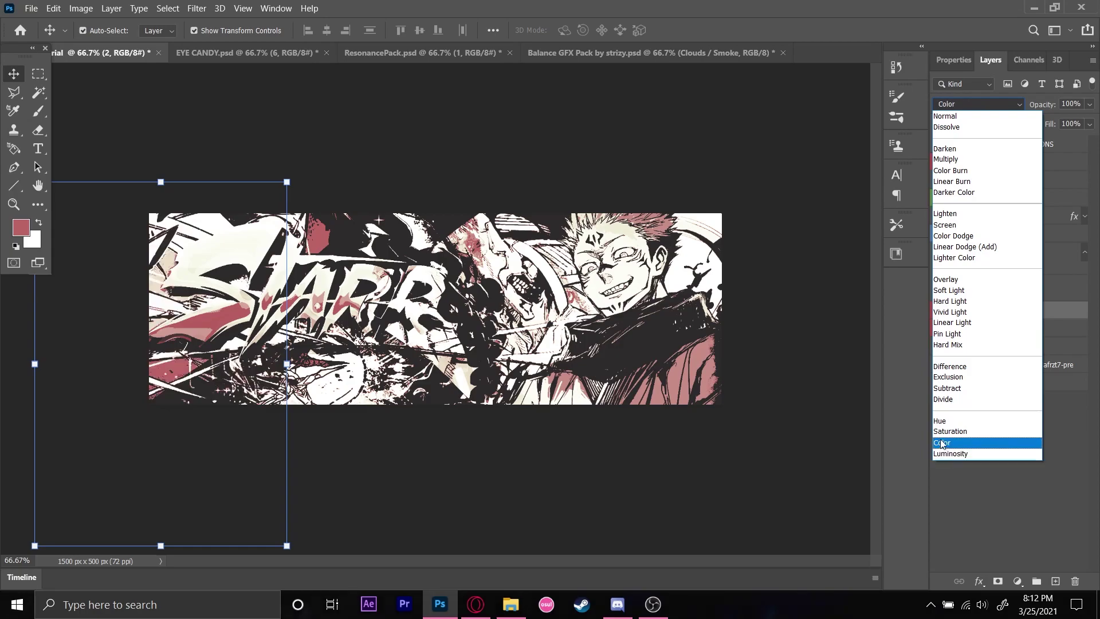
pyautogui.click(982, 117)
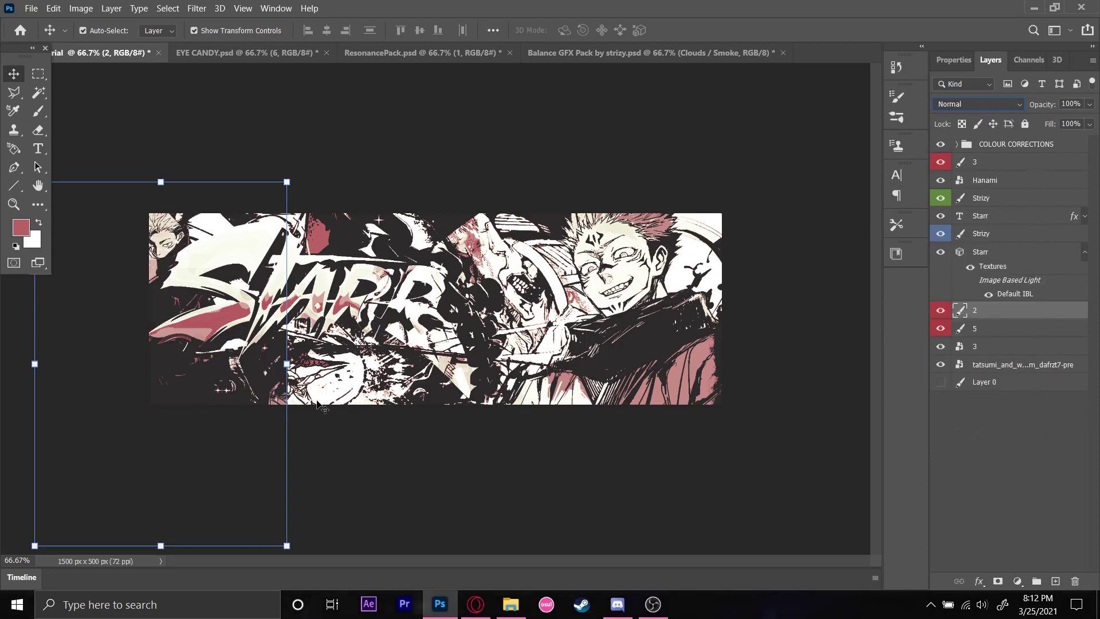
# Step: Enlarge the render on layer 2 to 103.77% and erase its lower-right part beneath the Starr title
pyautogui.moveTo(286, 364)
pyautogui.mouseDown()
pyautogui.moveTo(307, 364)
pyautogui.moveTo(297, 364)
pyautogui.mouseUp()
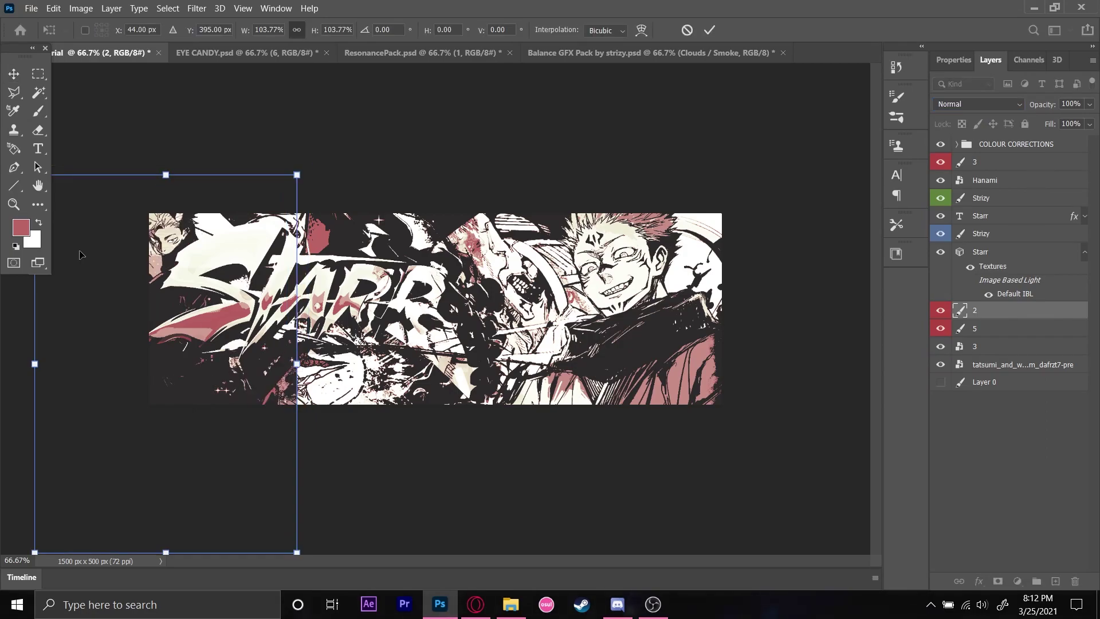
pyautogui.click(40, 132)
pyautogui.moveTo(303, 342)
pyautogui.mouseDown()
pyautogui.moveTo(290, 403)
pyautogui.moveTo(290, 340)
pyautogui.moveTo(268, 388)
pyautogui.moveTo(272, 366)
pyautogui.moveTo(238, 390)
pyautogui.mouseUp()
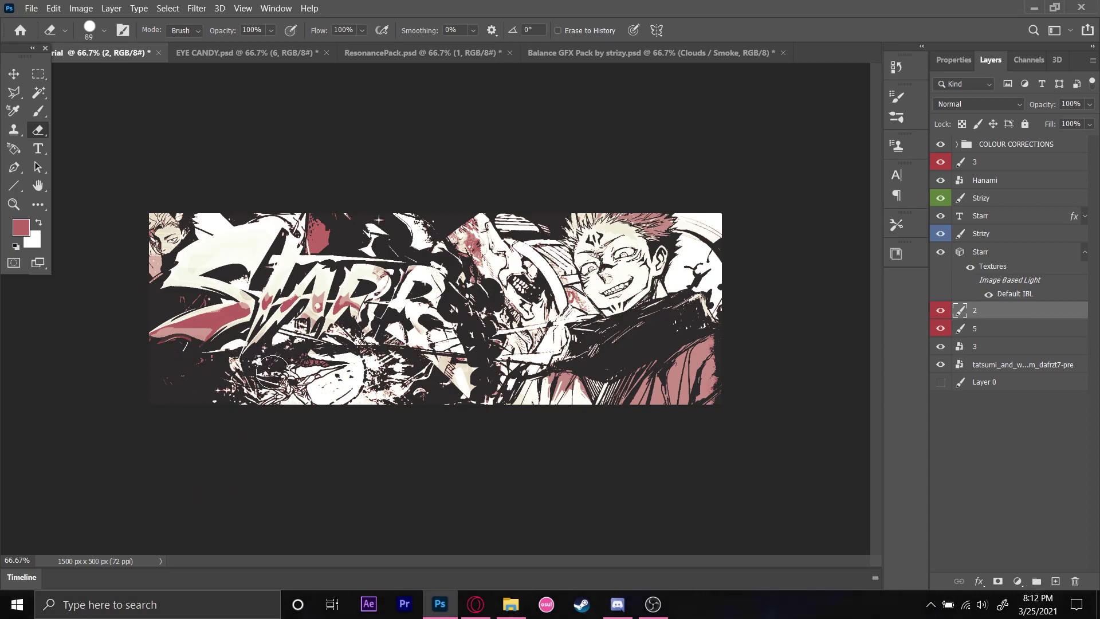
# Step: Bring Jujutsu Kaisen render 4 from ResonancePack.psd into the header above layer 2, positioned behind the Starr title
pyautogui.click(477, 53)
pyautogui.scroll(-7, 939, 430)
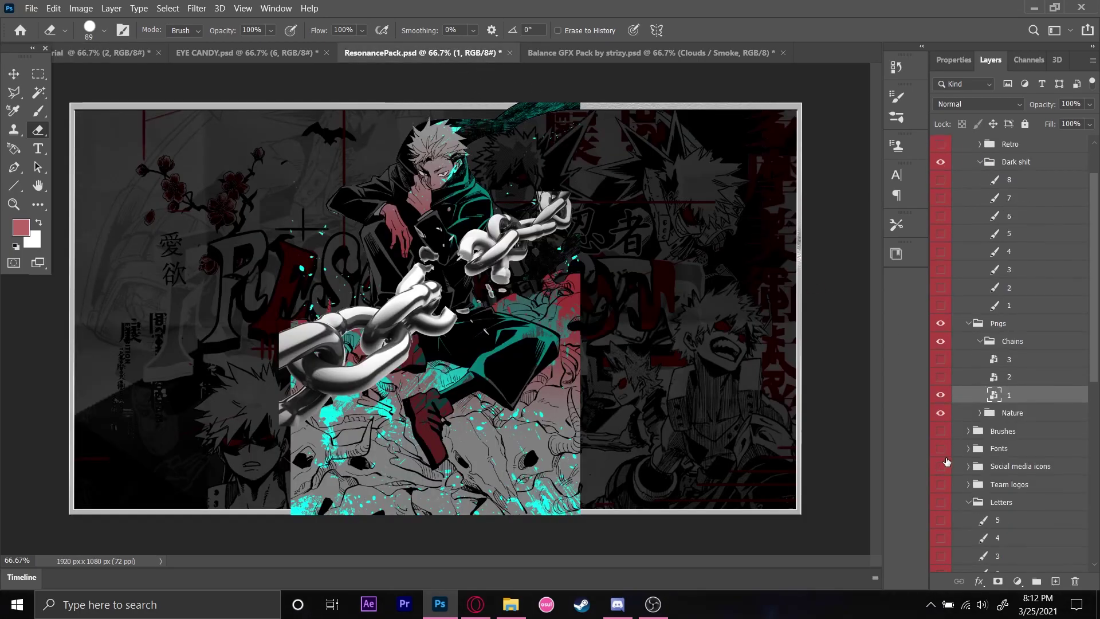
pyautogui.click(940, 419)
pyautogui.click(940, 402)
pyautogui.click(940, 401)
pyautogui.click(940, 383)
pyautogui.moveTo(961, 392); pyautogui.dragTo(316, 371)
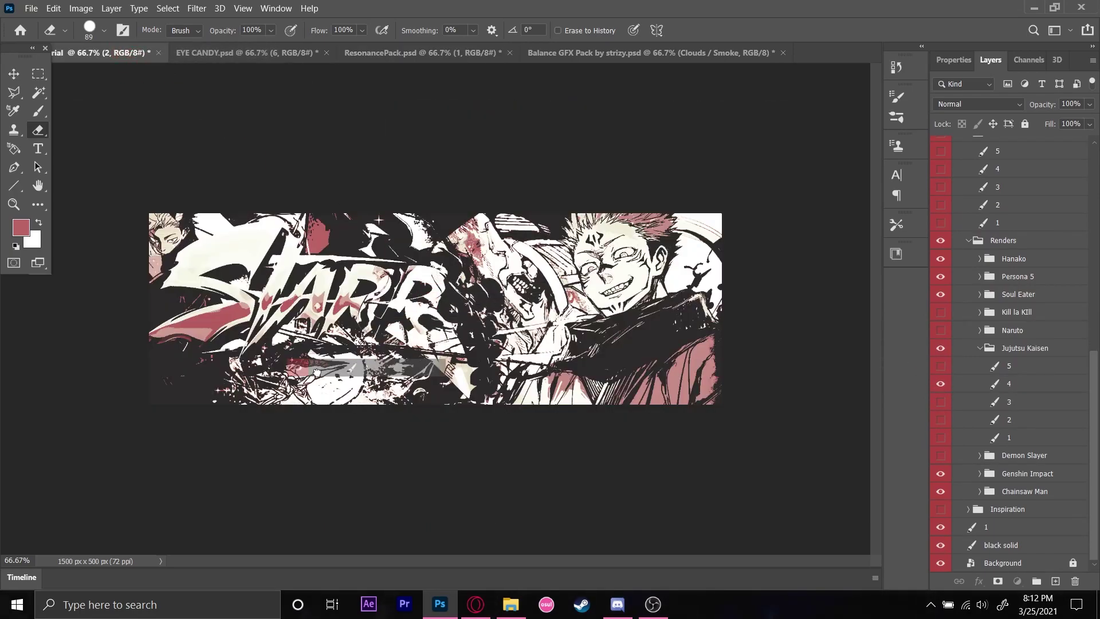
pyautogui.moveTo(346, 420); pyautogui.dragTo(358, 455)
pyautogui.click(13, 73)
pyautogui.click(311, 402)
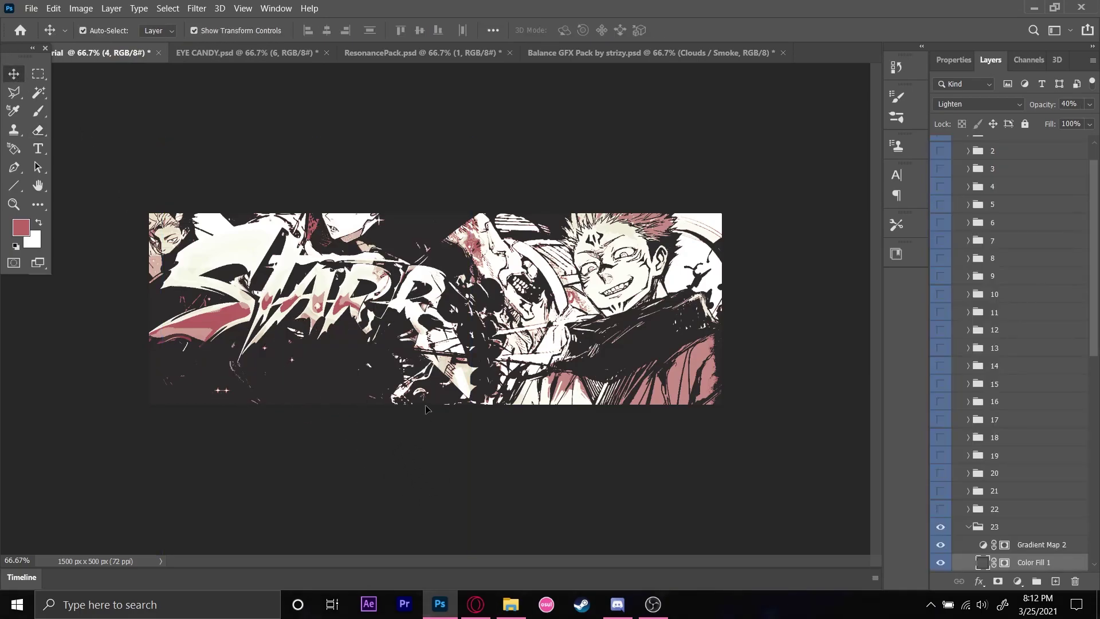
# Step: Collapse the COLOUR CORRECTIONS group in the layer list
pyautogui.scroll(2, 964, 163)
pyautogui.click(957, 145)
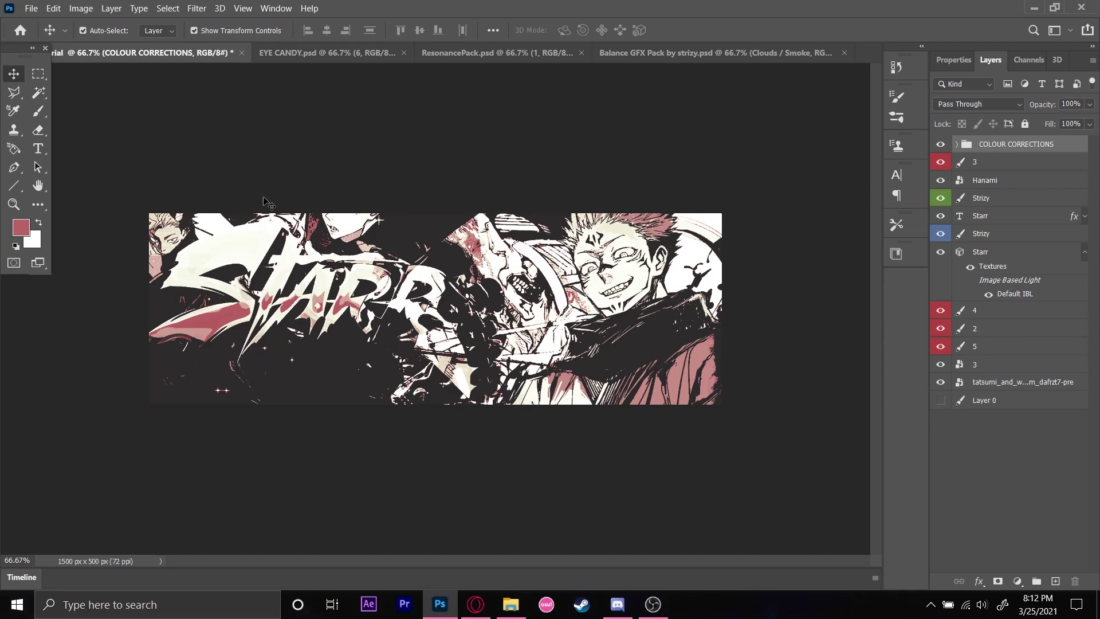
pyautogui.click(617, 244)
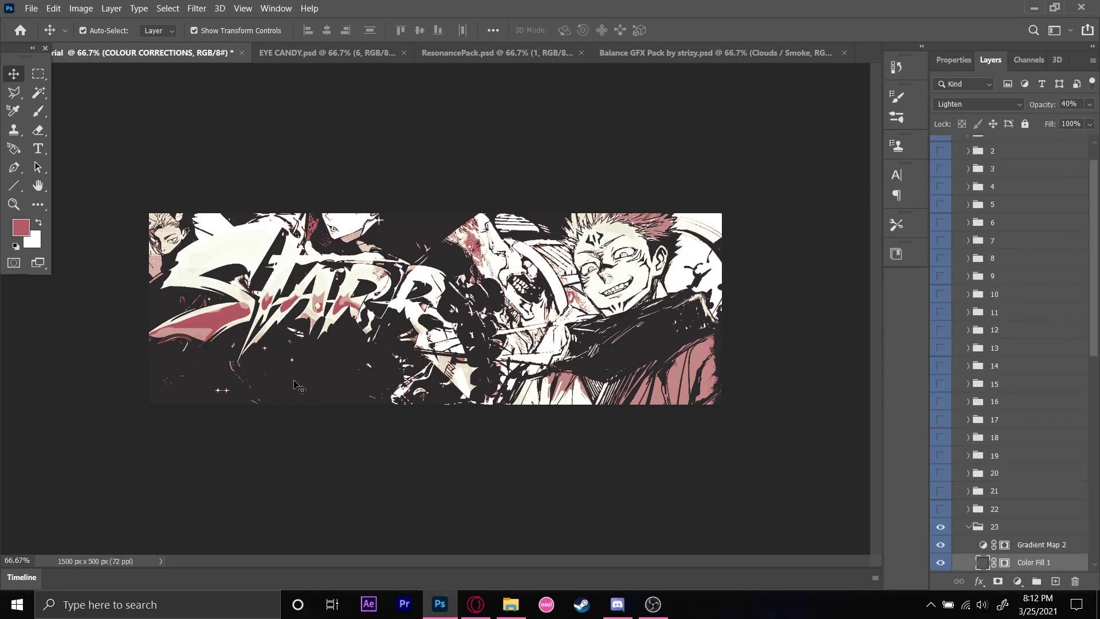
pyautogui.scroll(2, 965, 146)
pyautogui.click(965, 147)
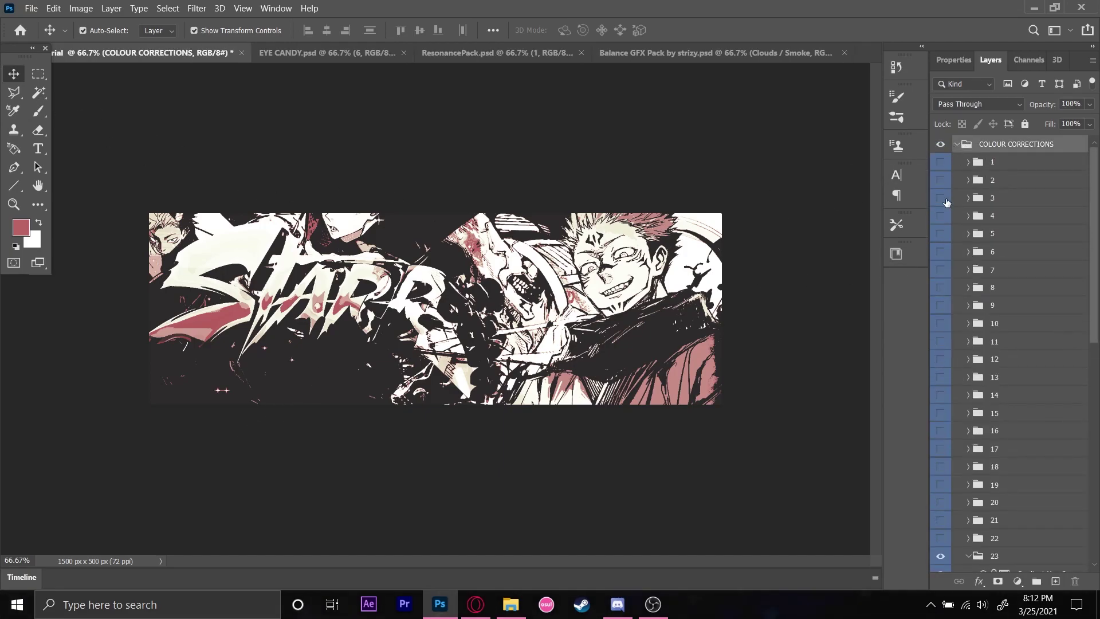
pyautogui.click(957, 145)
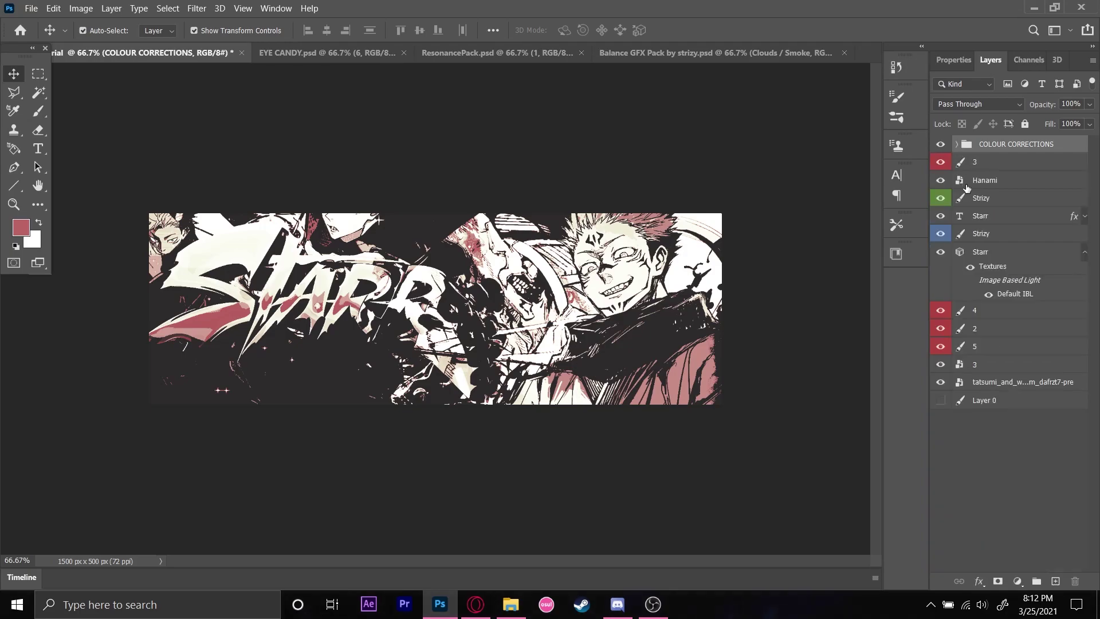
# Step: Rotate the chain on the lower layer 3 to 56.07°, centre it at X 847.98, Y 261.09 px and keep its blend mode Normal
pyautogui.click(981, 166)
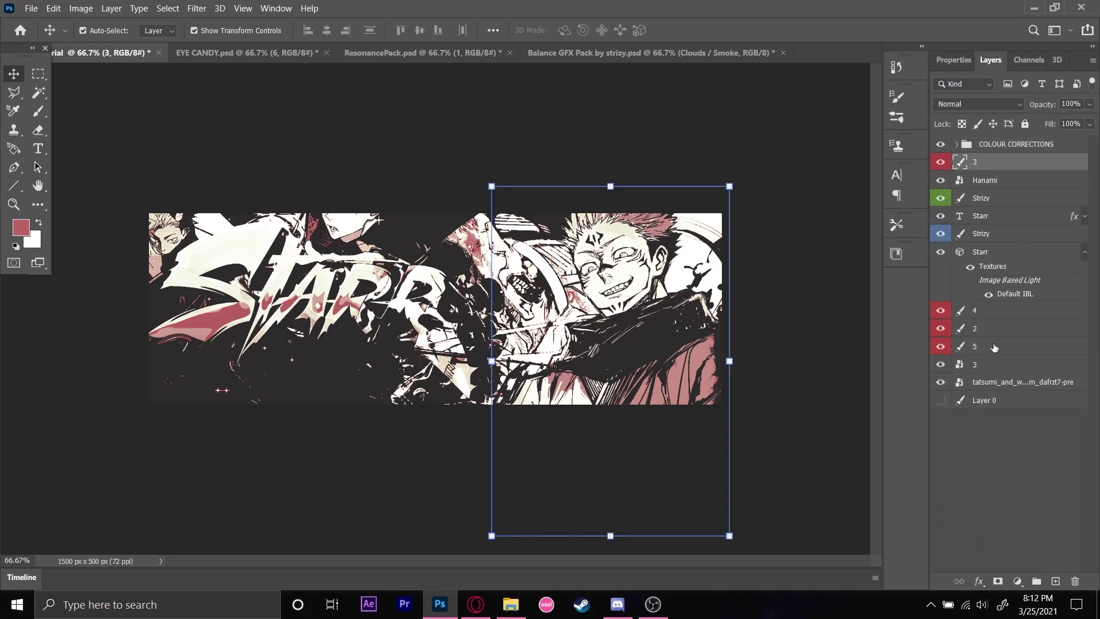
pyautogui.click(995, 365)
pyautogui.moveTo(503, 408); pyautogui.dragTo(563, 446)
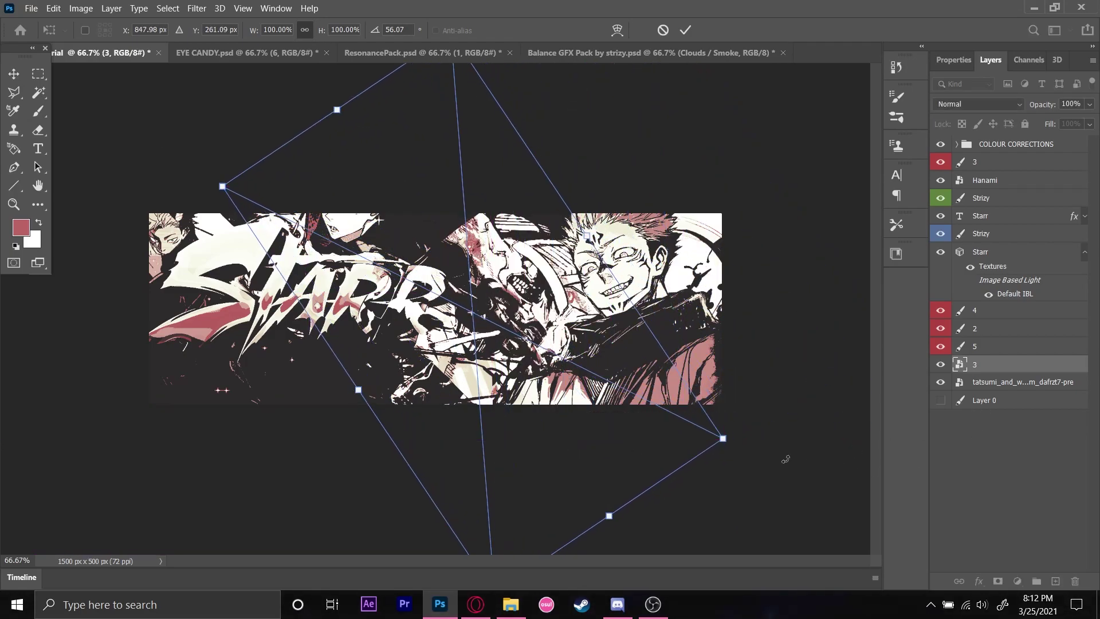
pyautogui.click(977, 104)
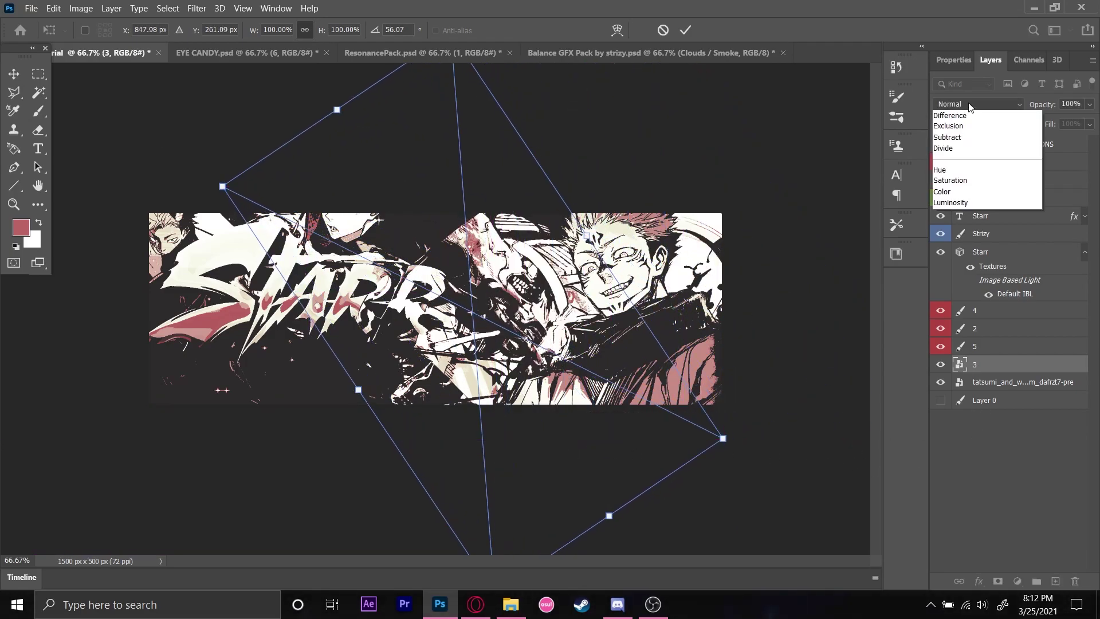
pyautogui.click(676, 30)
pyautogui.click(684, 30)
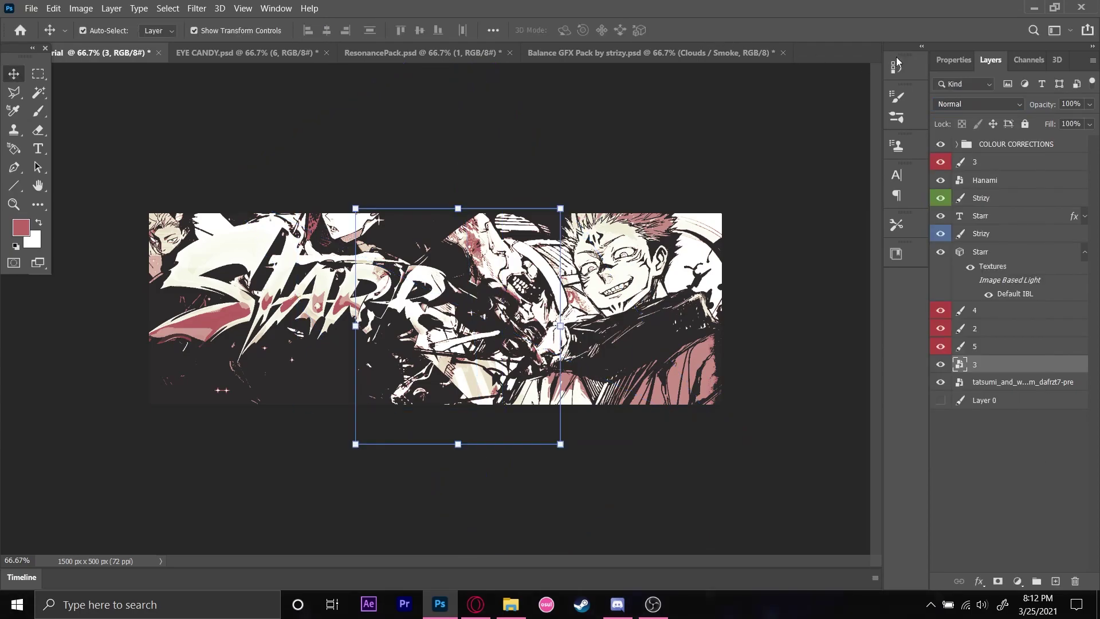
pyautogui.click(978, 105)
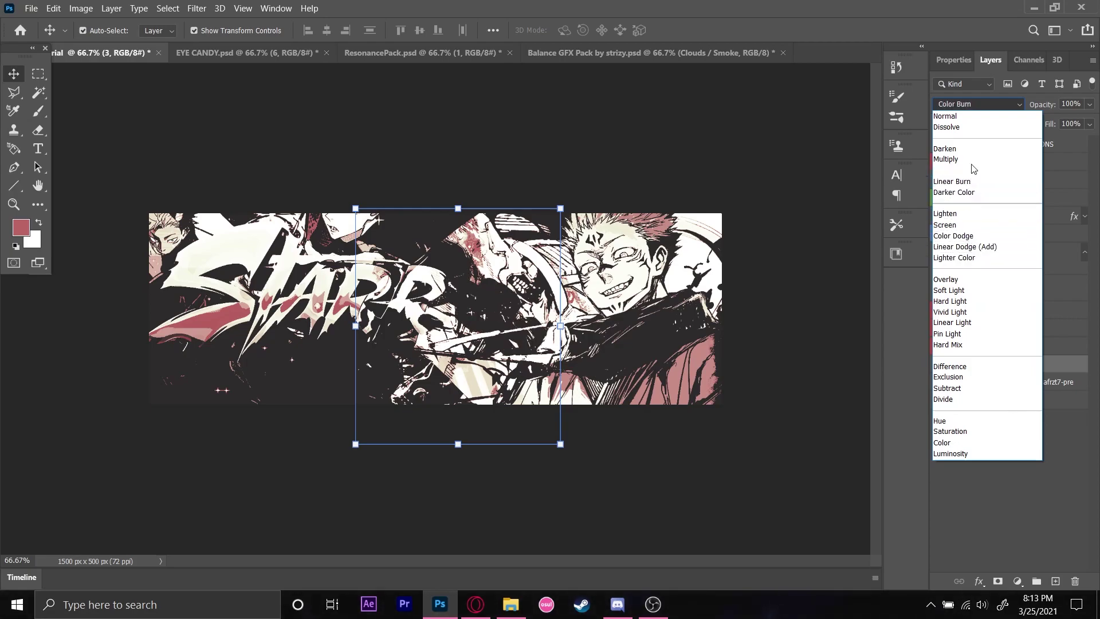
pyautogui.click(1009, 117)
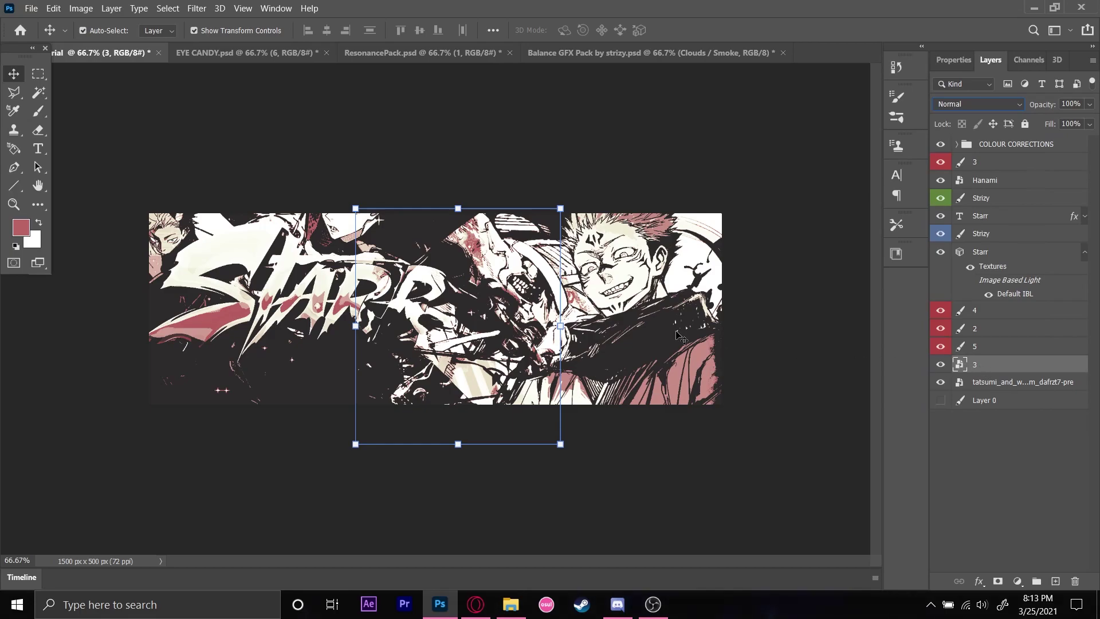
# Step: Reposition the Hanami sparkle layer with the COLOUR CORRECTIONS group switched off, and switch the group back on and collapse it
pyautogui.click(338, 235)
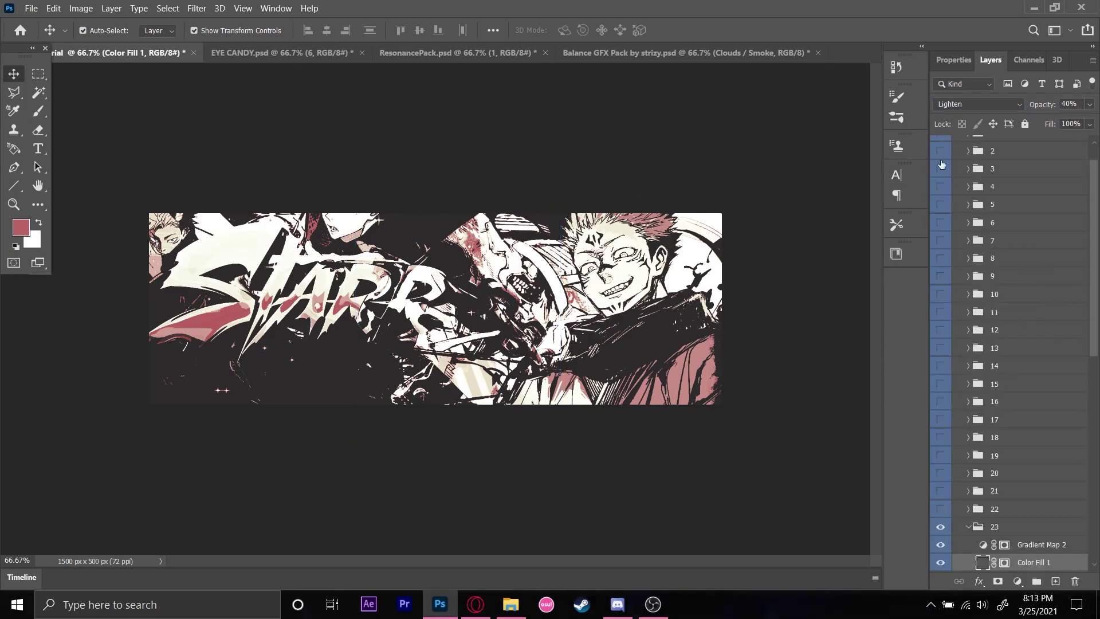
pyautogui.scroll(1, 945, 157)
pyautogui.click(946, 144)
pyautogui.moveTo(368, 230); pyautogui.dragTo(511, 328)
pyautogui.click(395, 246)
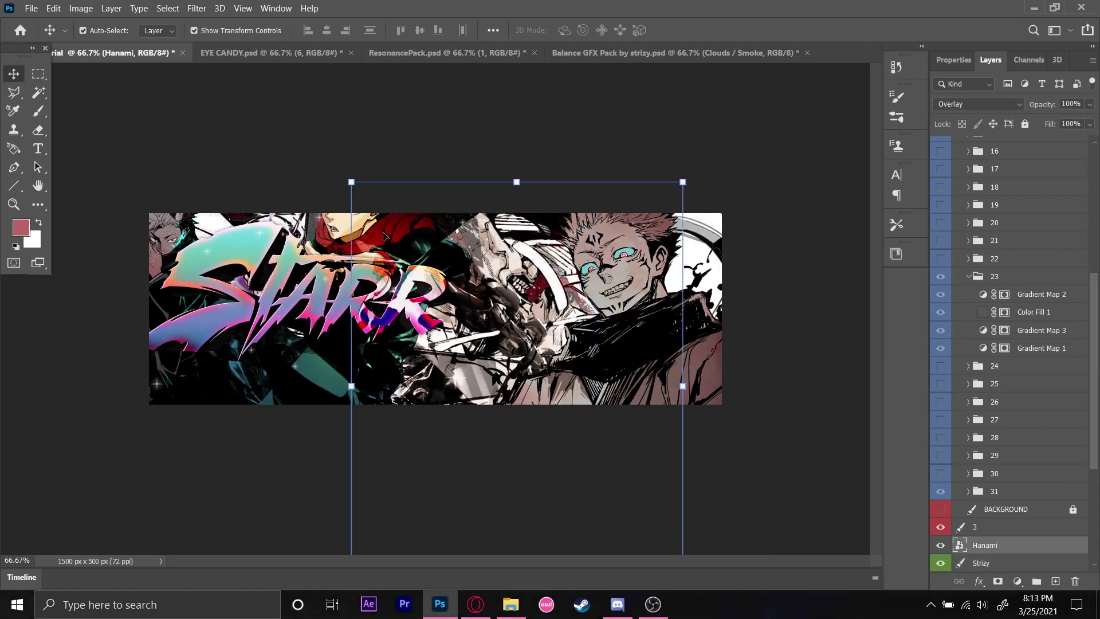
pyautogui.scroll(5, 962, 177)
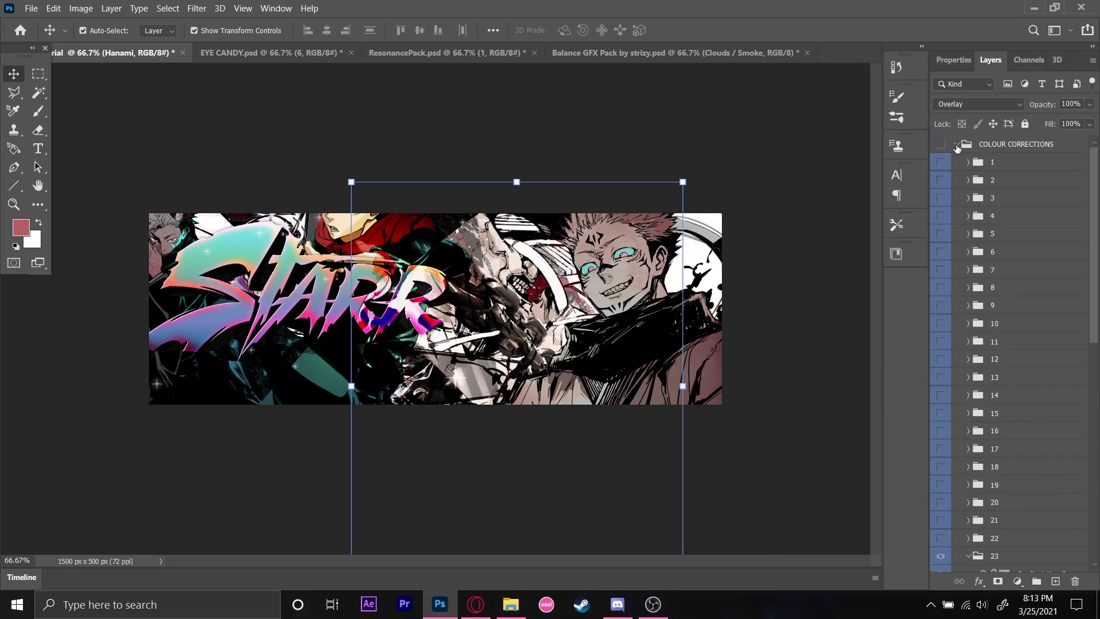
pyautogui.click(955, 145)
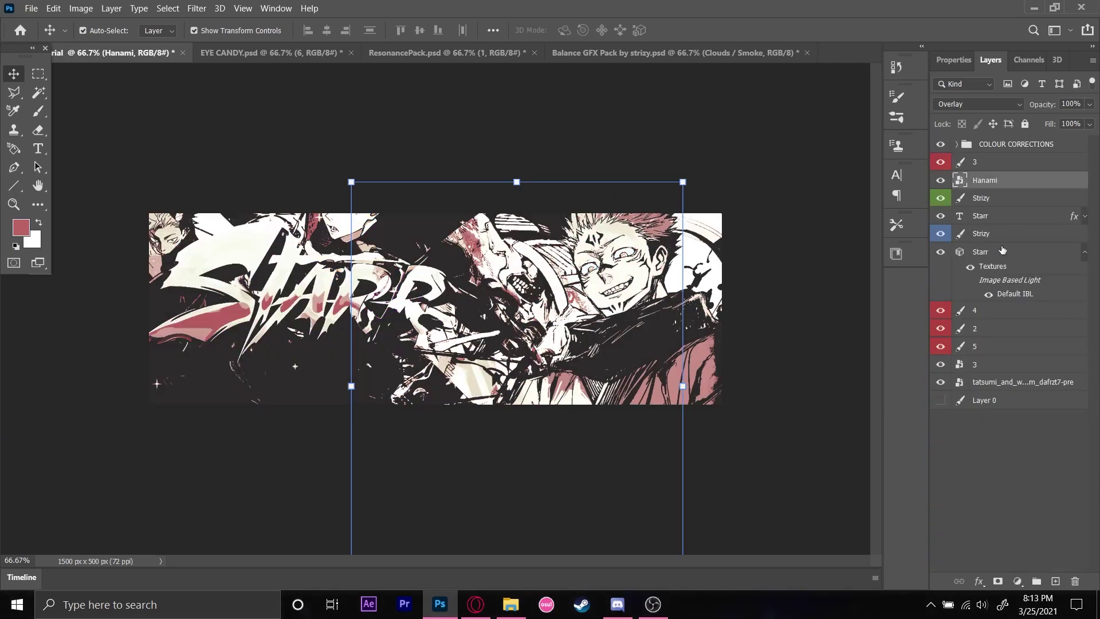
# Step: Look over the Balance GFX Pack and ResonancePack.psd documents and return to the header
pyautogui.click(565, 53)
pyautogui.click(446, 52)
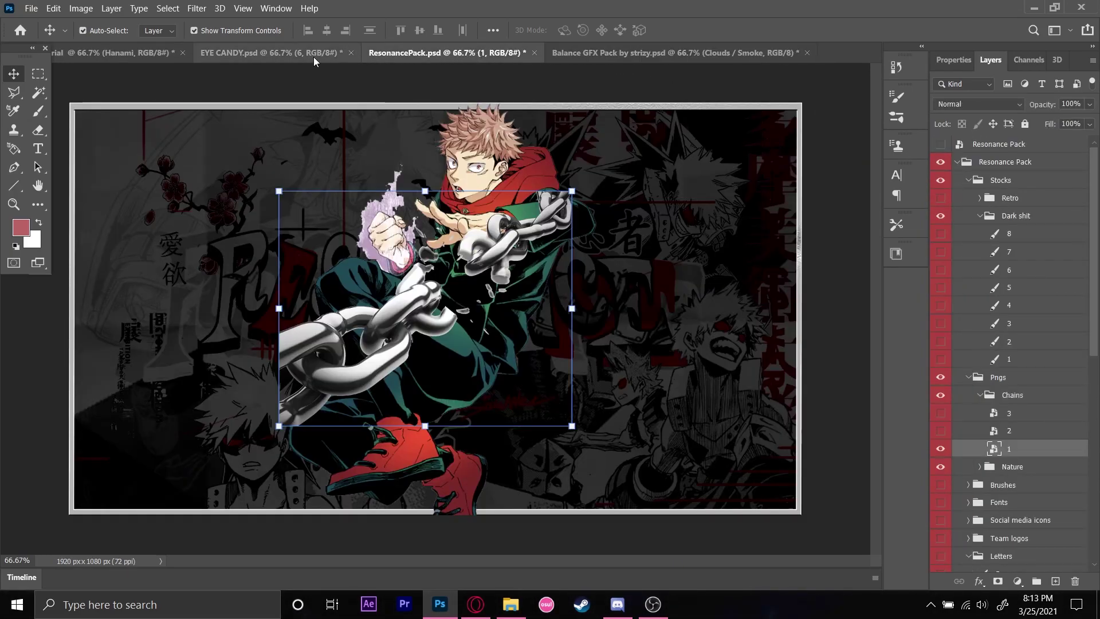
pyautogui.click(152, 55)
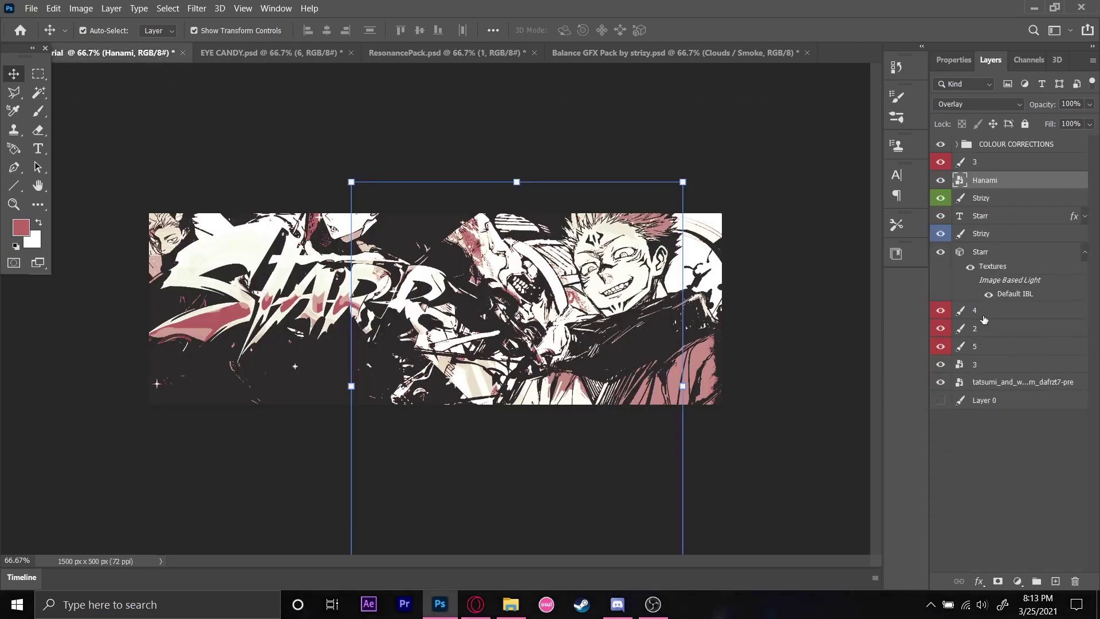
# Step: Expand the COLOUR CORRECTIONS group, compare the header with and without the upper layer 3, and collapse the group again
pyautogui.click(949, 143)
pyautogui.click(951, 146)
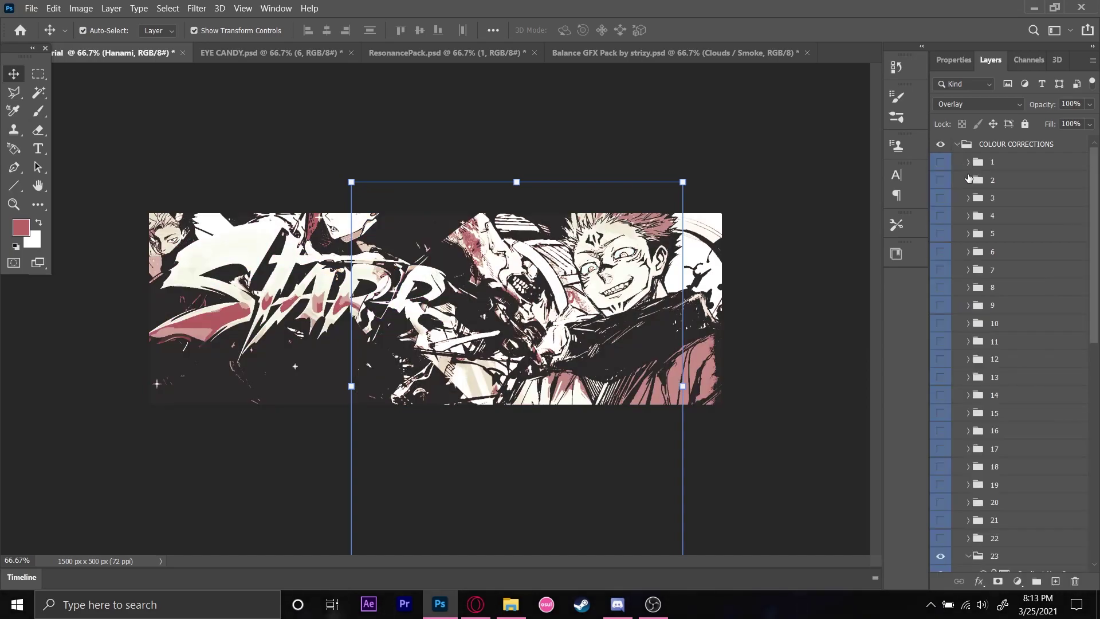
pyautogui.scroll(-10, 972, 173)
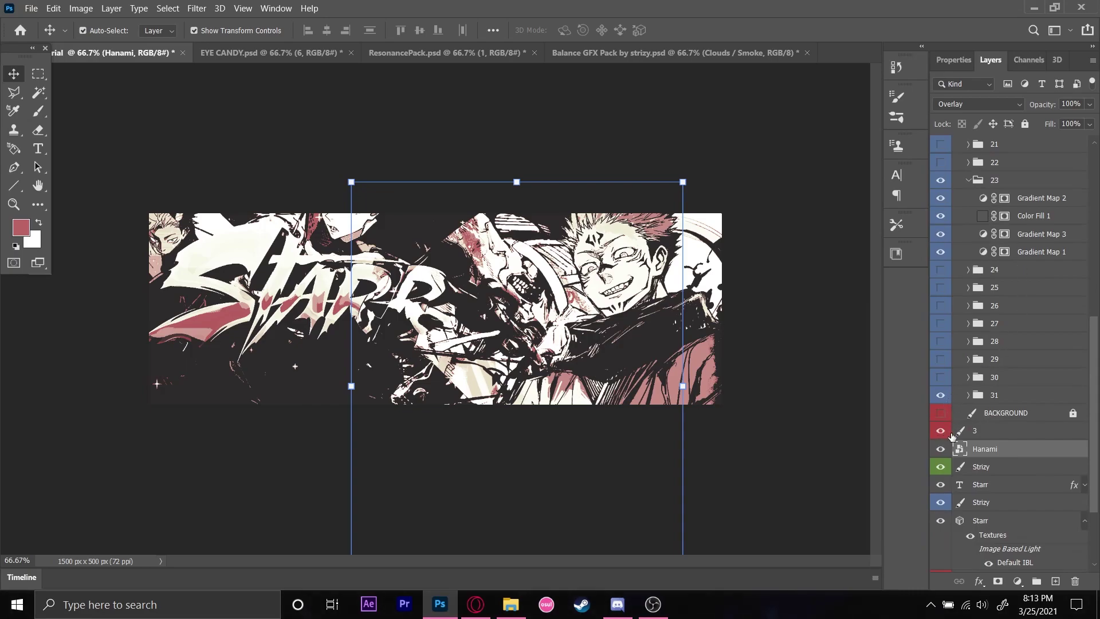
pyautogui.click(942, 433)
pyautogui.click(942, 432)
pyautogui.scroll(10, 974, 435)
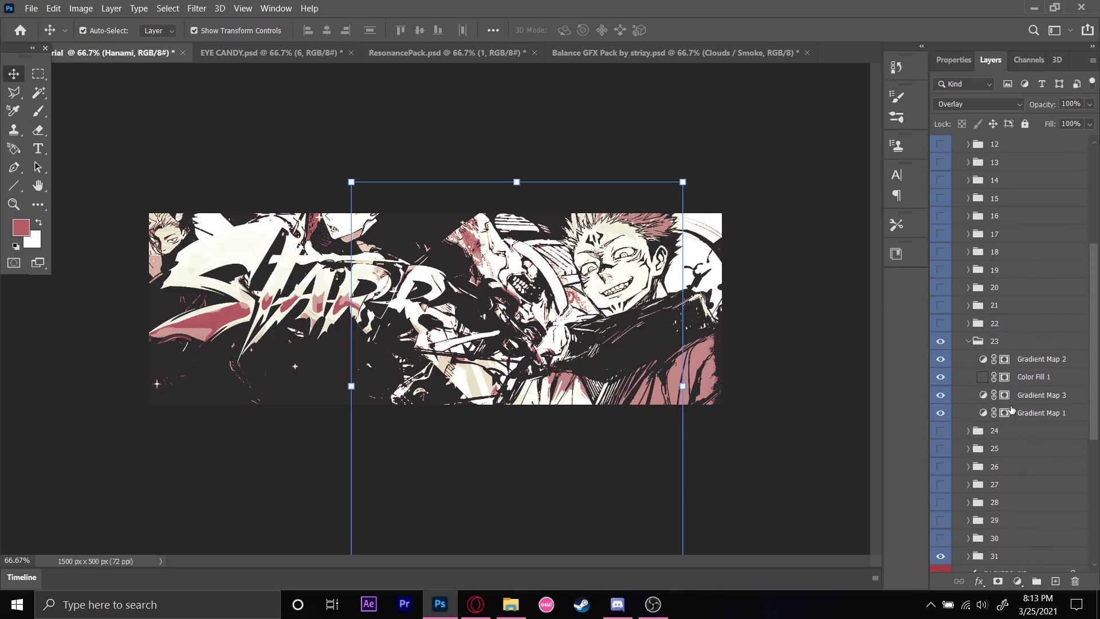
pyautogui.click(974, 143)
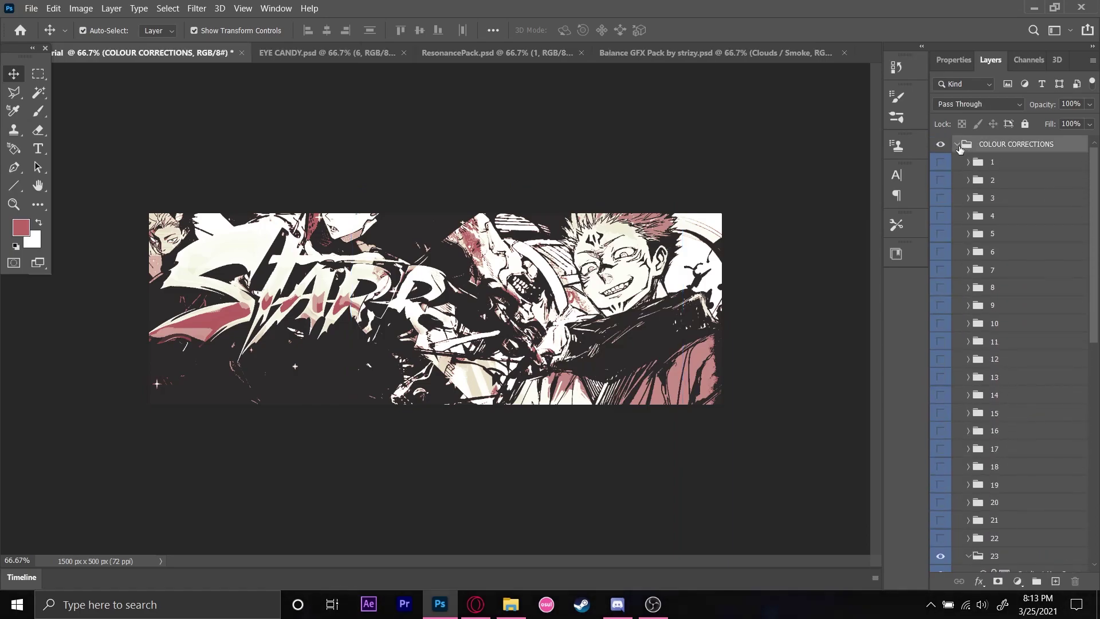
pyautogui.click(956, 144)
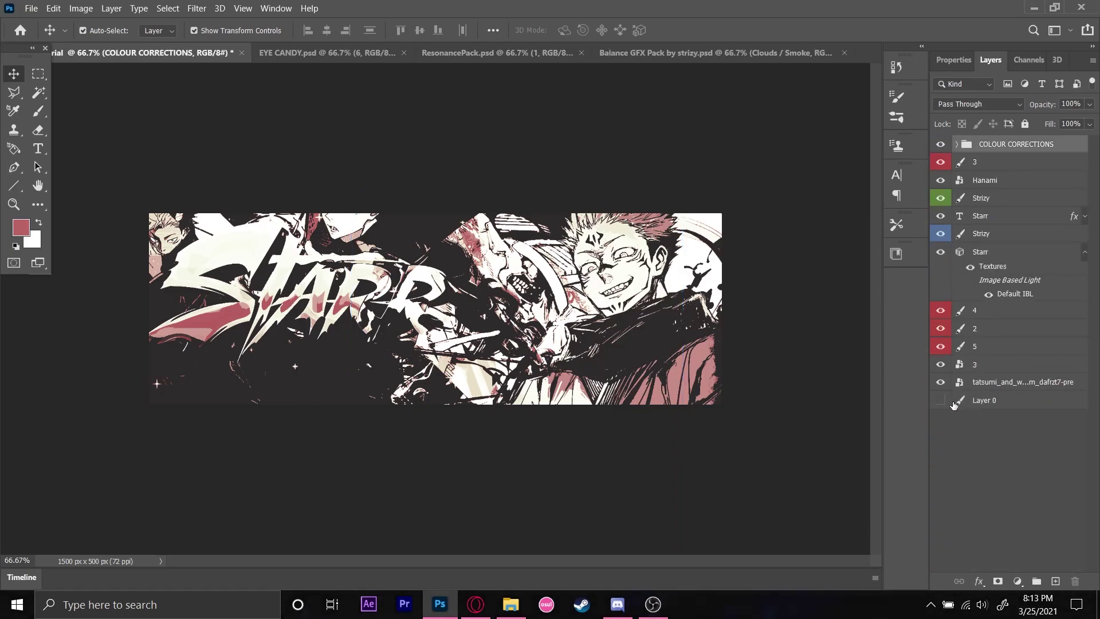
# Step: Compare the header with and without the tatsumi background, the lower layer 3, layer 5 and layer 2, one at a time
pyautogui.click(941, 382)
pyautogui.click(941, 383)
pyautogui.click(941, 366)
pyautogui.click(941, 366)
pyautogui.click(945, 348)
pyautogui.click(945, 348)
pyautogui.click(941, 327)
pyautogui.click(941, 327)
# Step: Preview the header without the 3D Starr layer and layer 4, show both again, and leave only the lower Strizy layer hidden
pyautogui.click(942, 253)
pyautogui.click(942, 310)
pyautogui.click(942, 252)
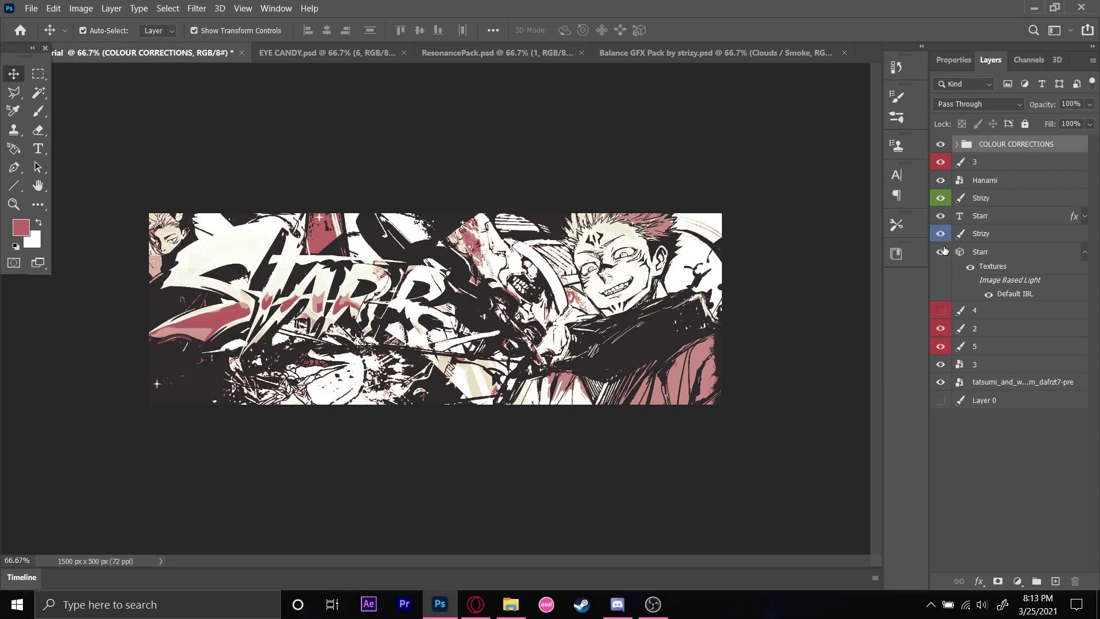
pyautogui.click(944, 241)
pyautogui.click(944, 239)
pyautogui.click(944, 238)
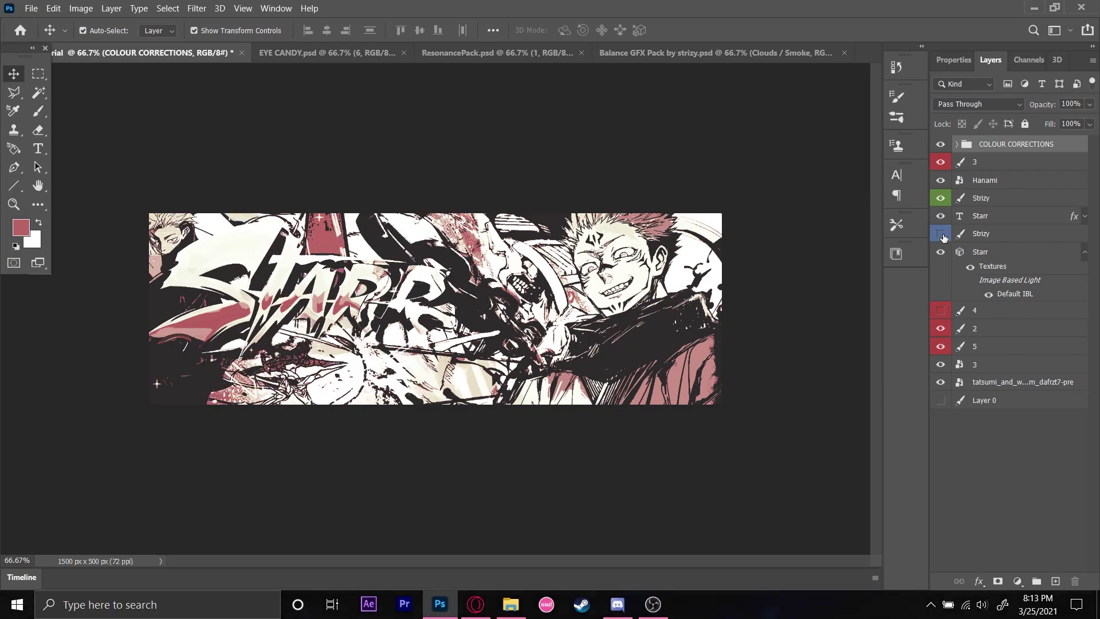
pyautogui.click(940, 311)
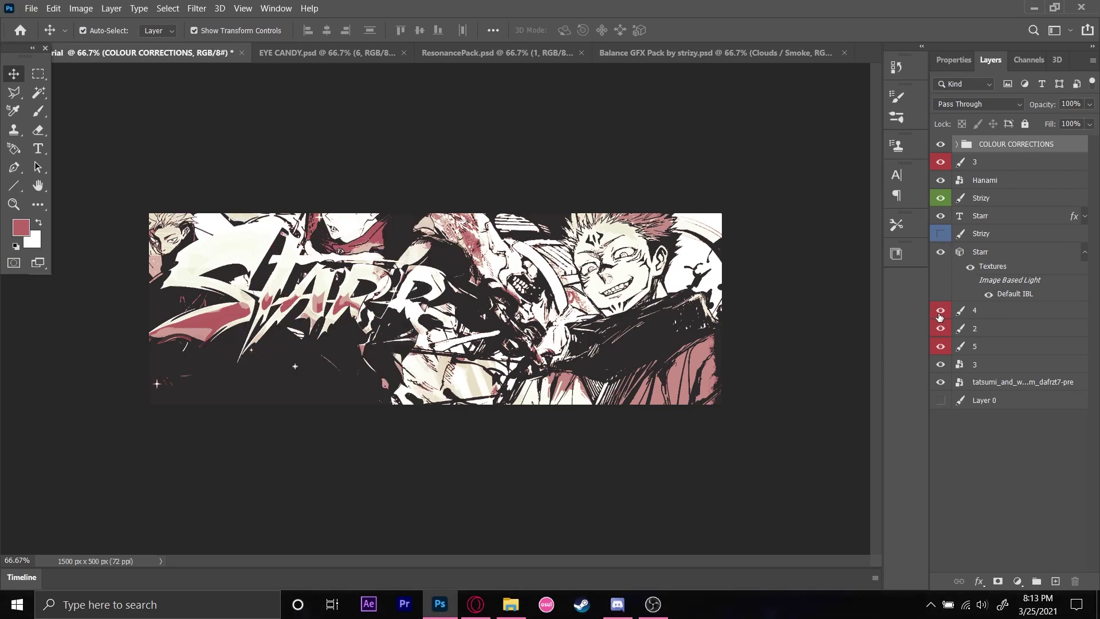
# Step: Enlarge the render on layer 4 to 134.90% and move it down and to the left behind the Starr title
pyautogui.click(969, 316)
pyautogui.moveTo(435, 482); pyautogui.dragTo(463, 470)
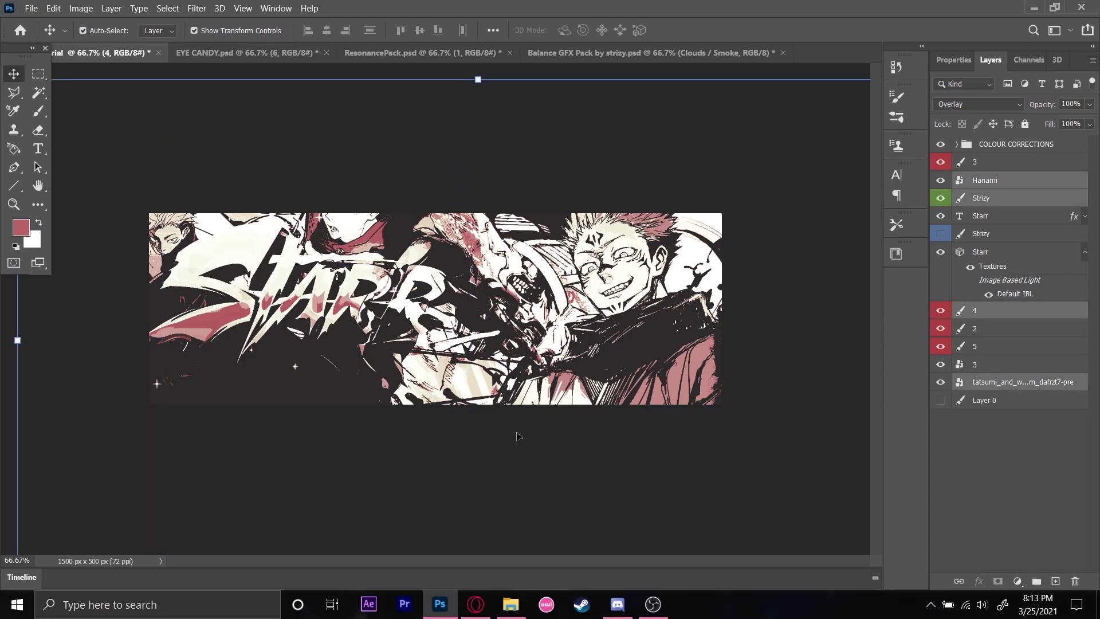
pyautogui.click(999, 327)
pyautogui.click(994, 316)
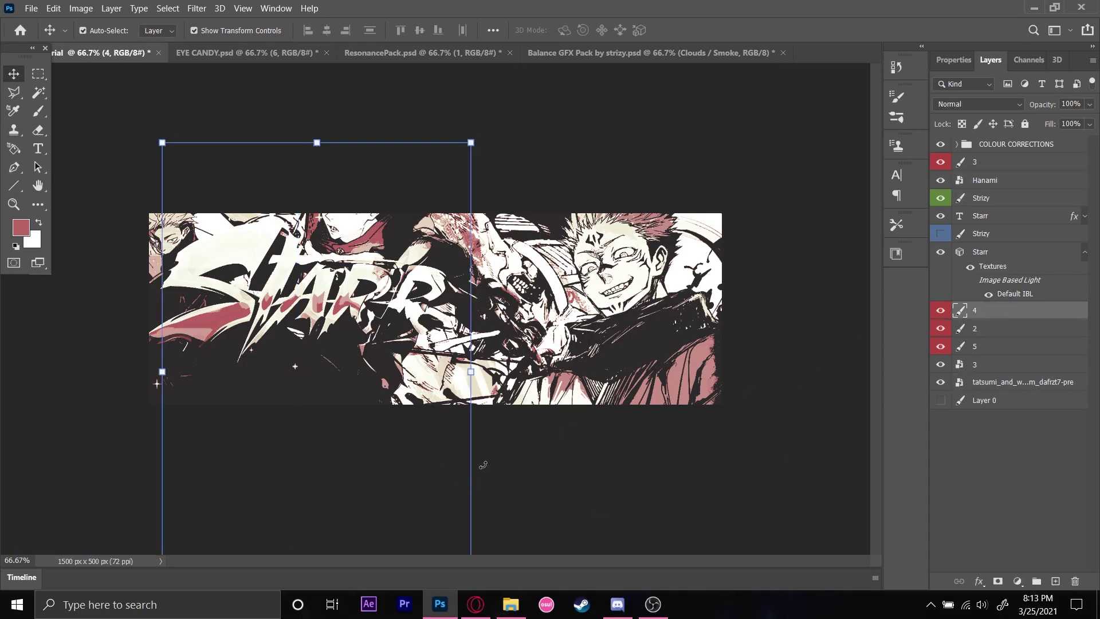
pyautogui.moveTo(477, 379); pyautogui.dragTo(525, 426)
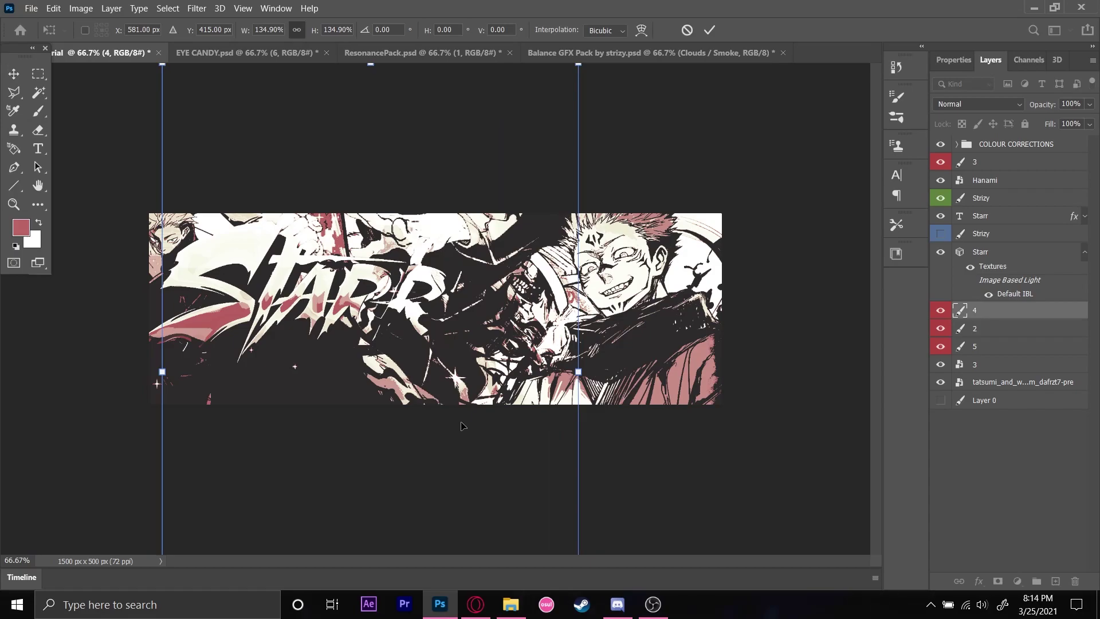
pyautogui.moveTo(463, 399); pyautogui.dragTo(377, 482)
pyautogui.click(709, 30)
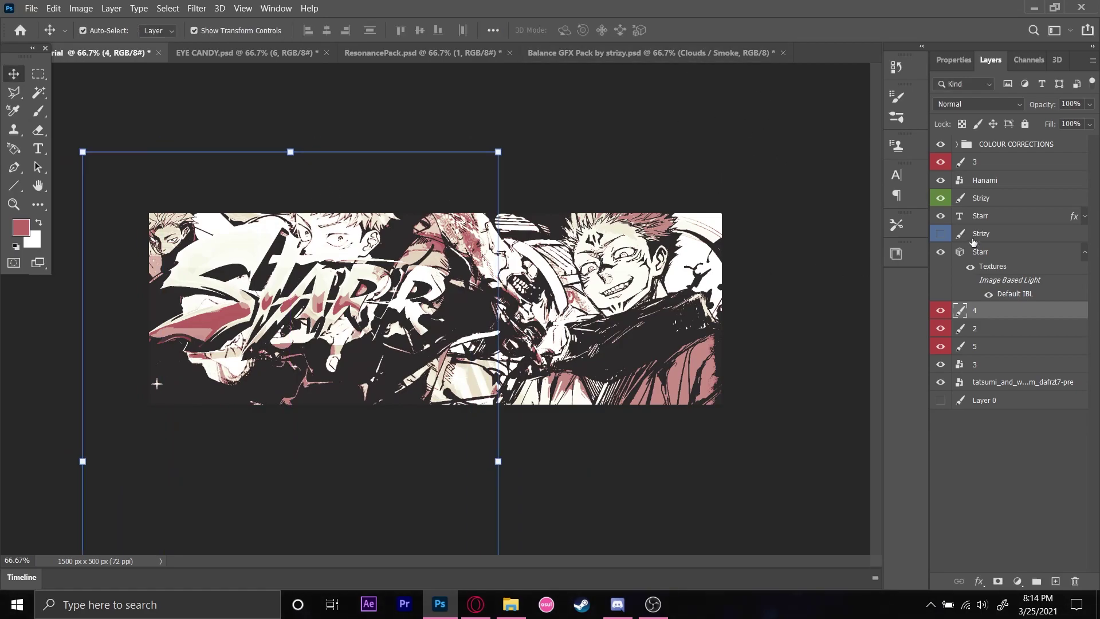
# Step: Set layer 4's blend mode to Difference and erase a small part of it around the last R of the title
pyautogui.click(943, 106)
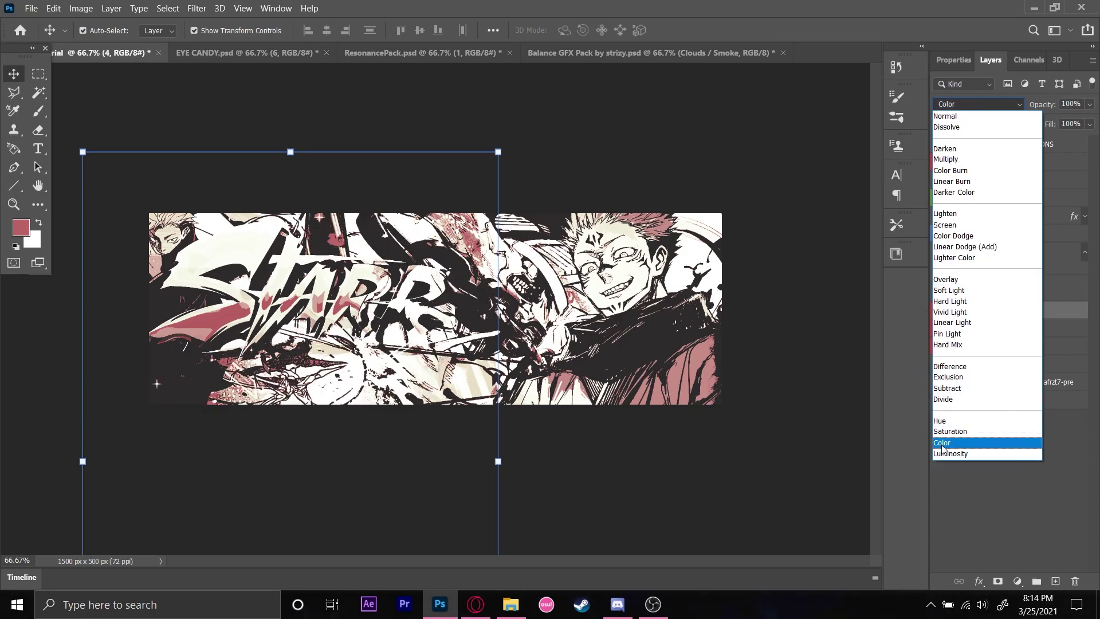
pyautogui.click(949, 367)
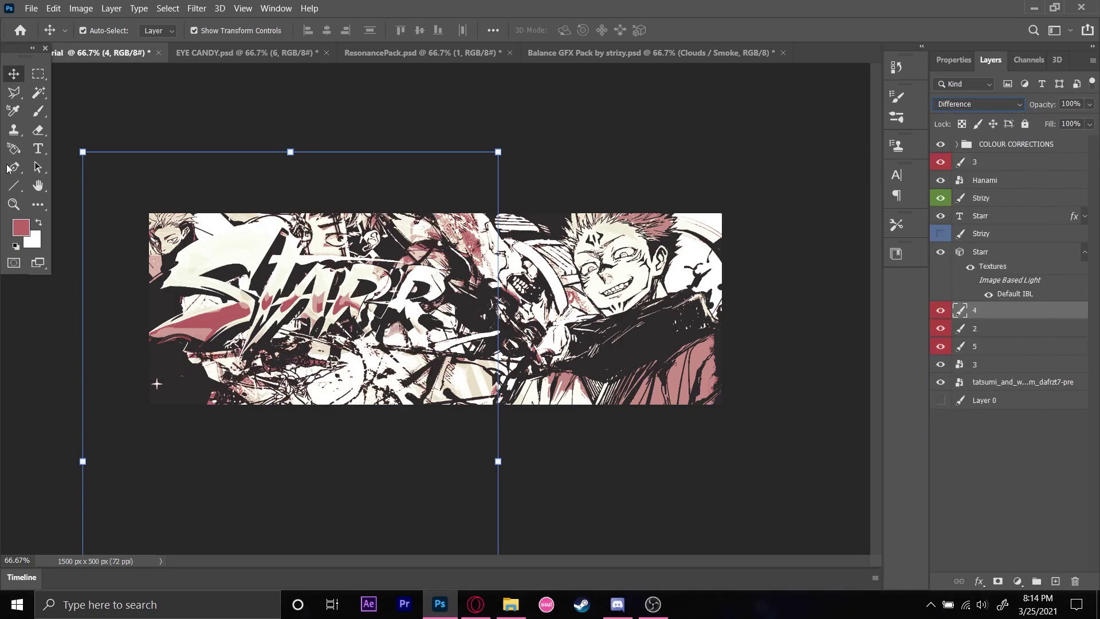
pyautogui.click(38, 130)
pyautogui.moveTo(435, 322)
pyautogui.mouseDown()
pyautogui.moveTo(395, 313)
pyautogui.moveTo(413, 305)
pyautogui.moveTo(466, 342)
pyautogui.mouseUp()
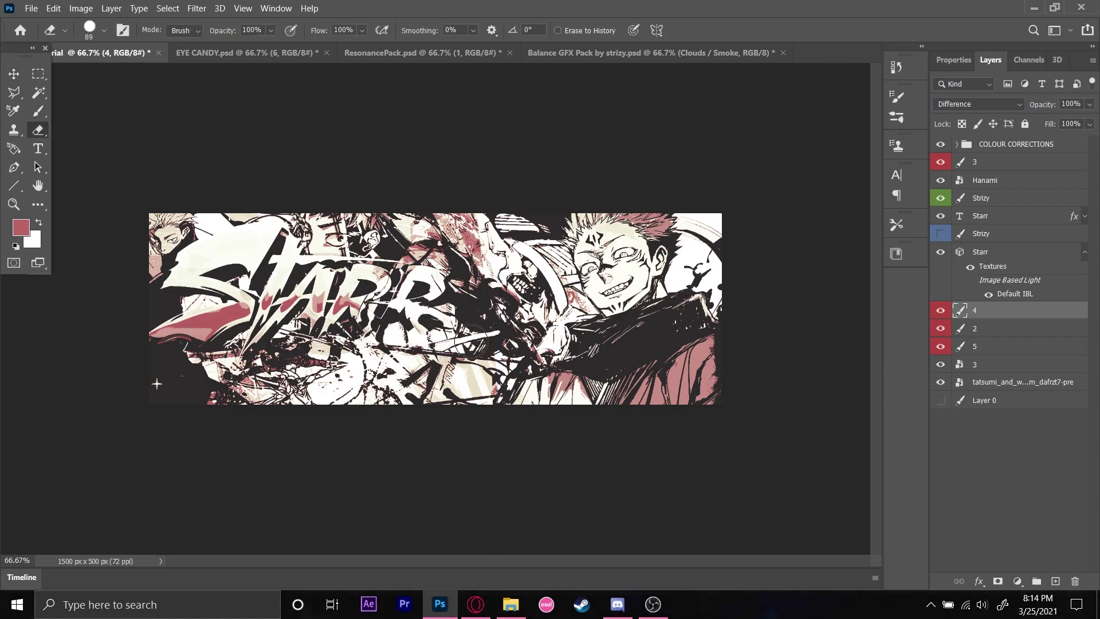
pyautogui.click(8, 73)
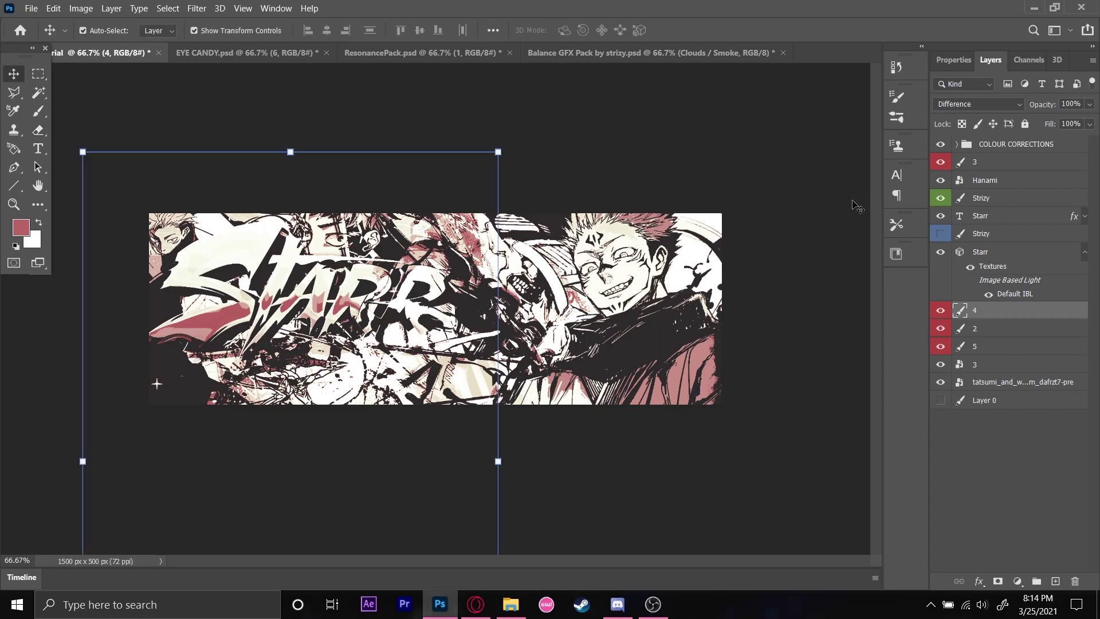
# Step: Show the lower Strizy layer again and scale layer 4 to 111.01%, centred at X 318.00, Y 709.88 px
pyautogui.click(942, 234)
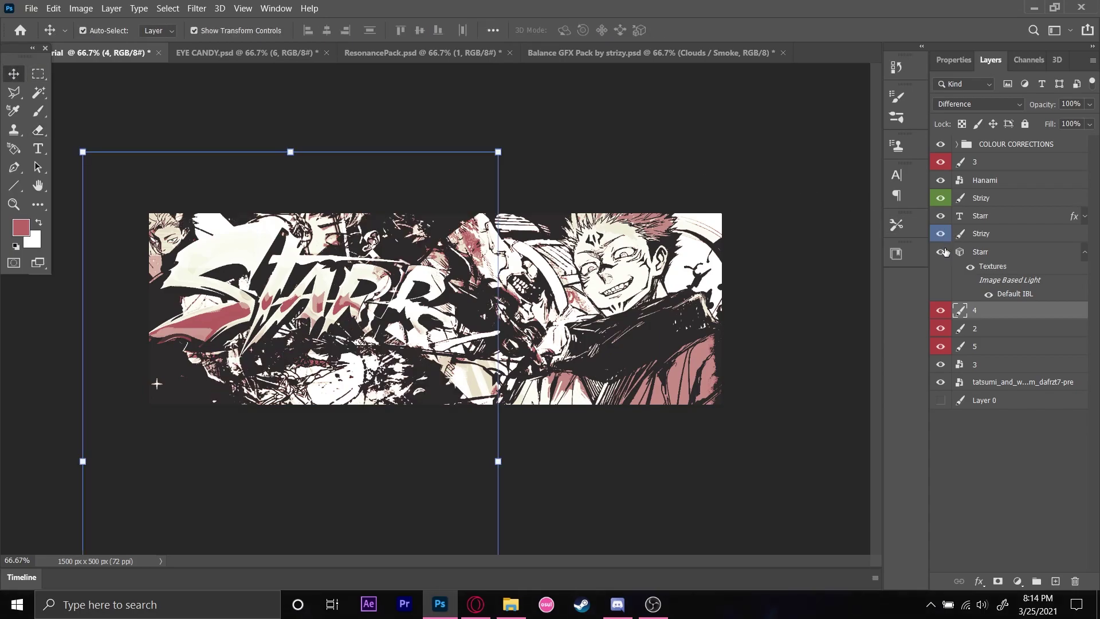
pyautogui.moveTo(499, 462); pyautogui.dragTo(550, 502)
pyautogui.moveTo(395, 428); pyautogui.dragTo(356, 446)
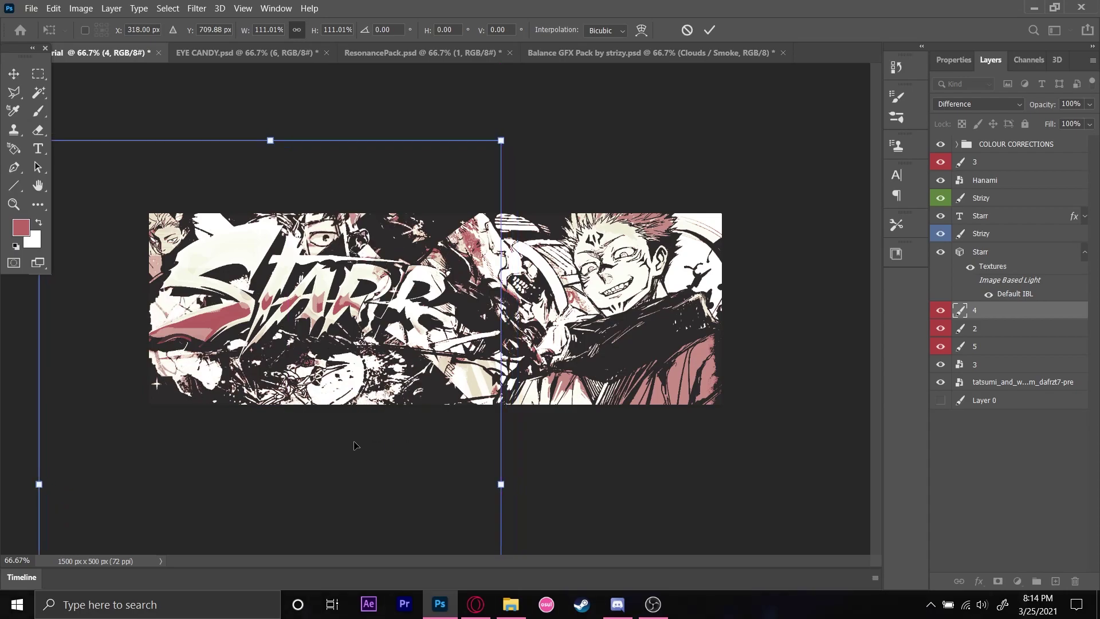
# Step: Erase layer 4's lower-left part beneath the Starr title and select Layer 0
pyautogui.click(38, 130)
pyautogui.moveTo(164, 316)
pyautogui.mouseDown()
pyautogui.moveTo(167, 358)
pyautogui.moveTo(180, 322)
pyautogui.moveTo(189, 372)
pyautogui.moveTo(263, 387)
pyautogui.moveTo(297, 374)
pyautogui.mouseUp()
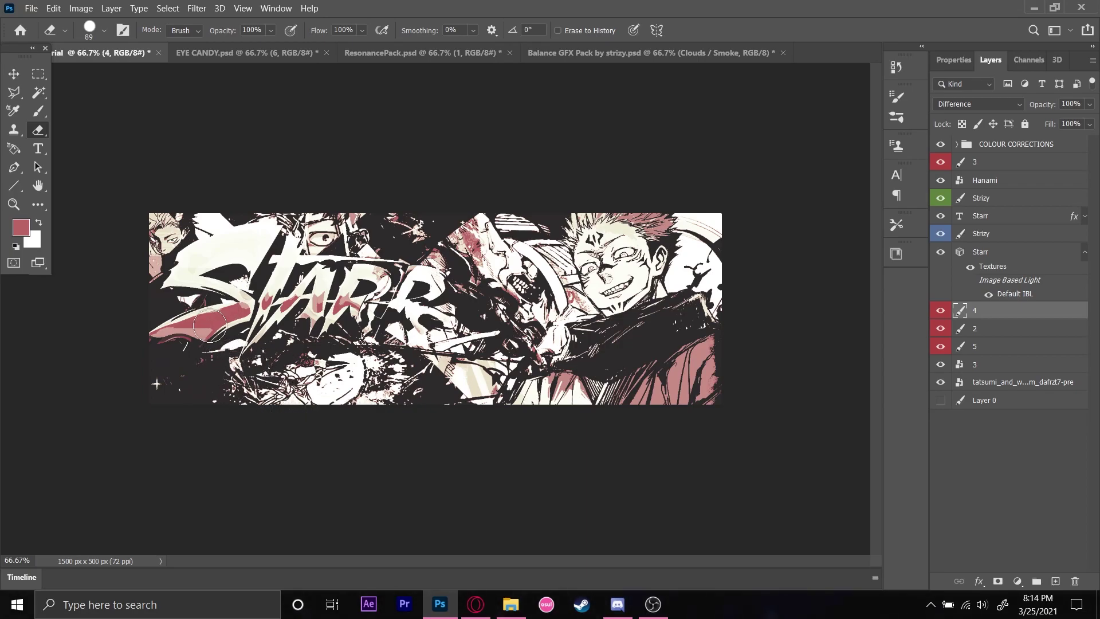
pyautogui.click(1016, 408)
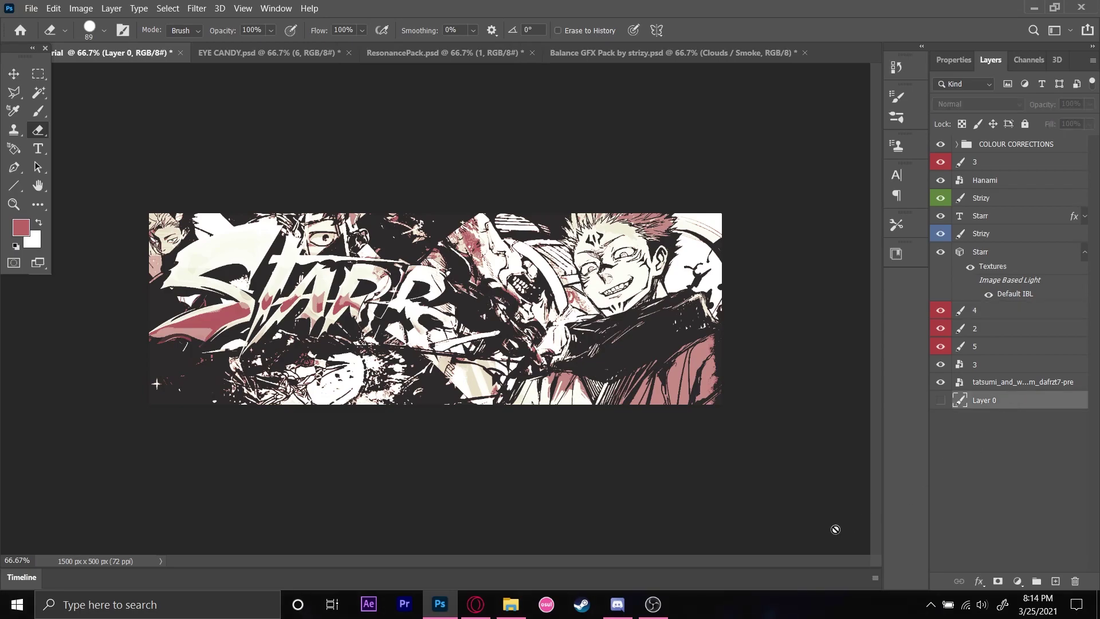
pyautogui.click(652, 607)
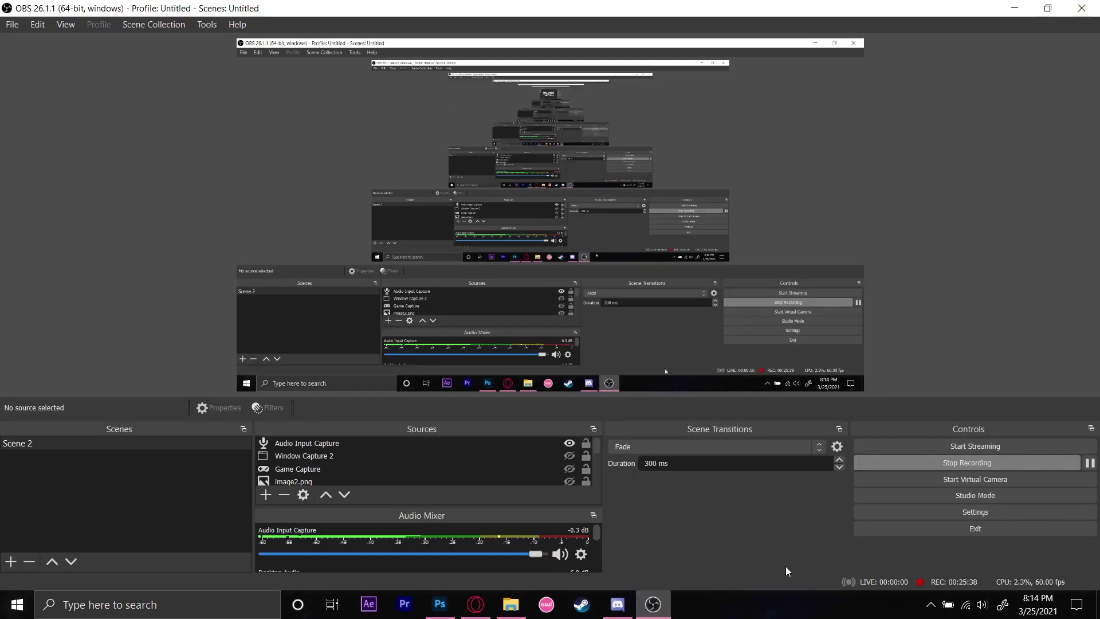
pyautogui.click(928, 462)
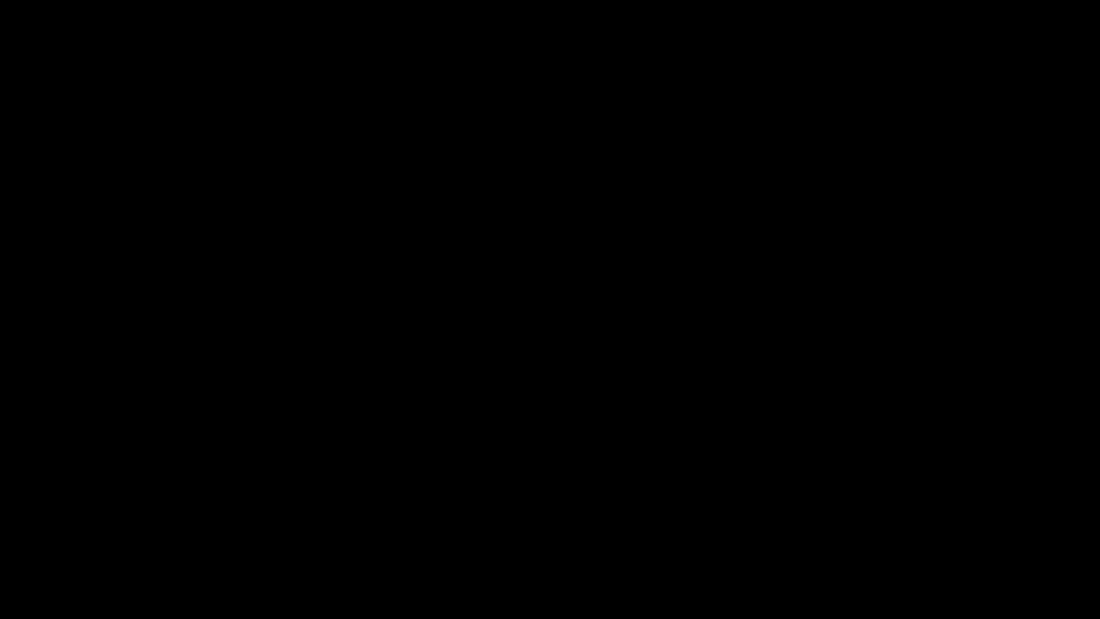